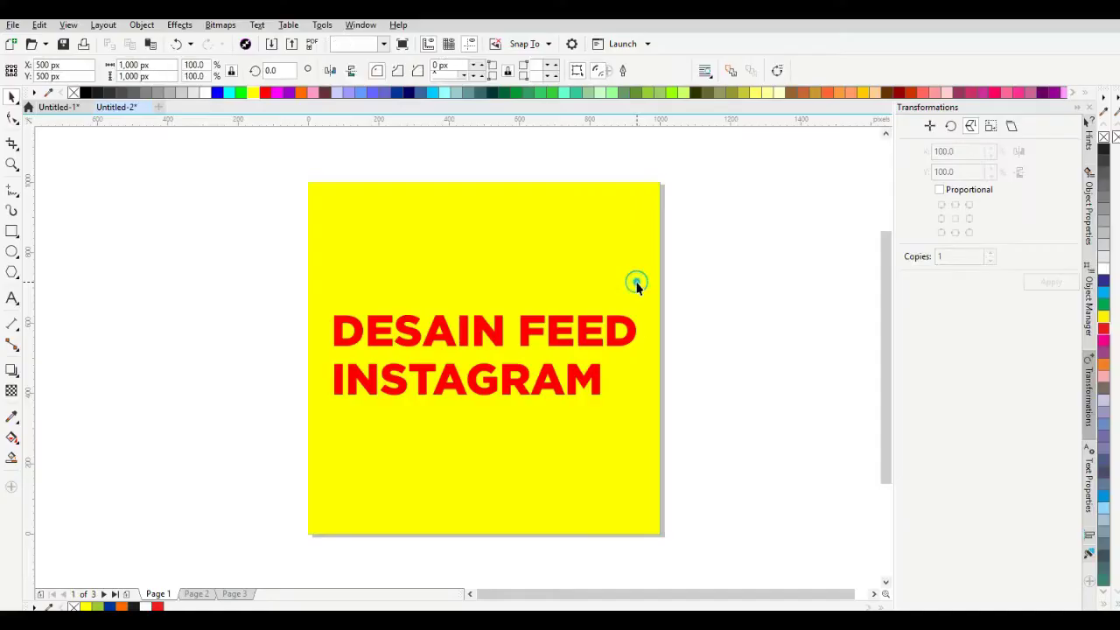
- Delete the red DESAIN FEED INSTAGRAM title and the yellow background square from page 1
scroll(685, 285, "down", 2)
scroll(720, 288, "up", 2)
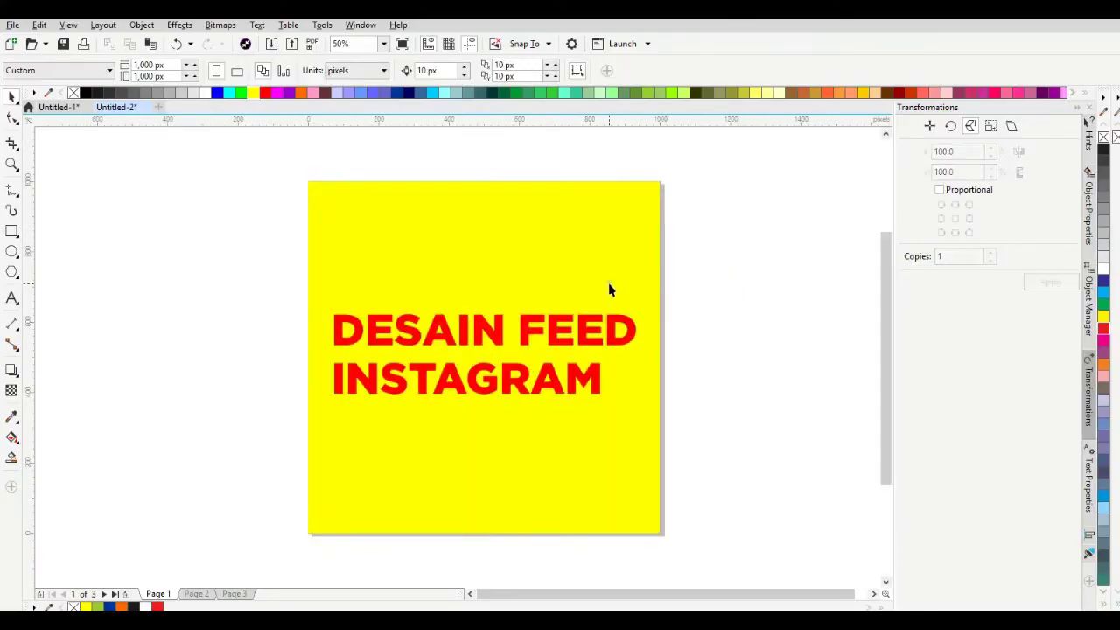
left_click(609, 285)
left_click(685, 279)
left_click(579, 323)
scroll(576, 322, "down", 1)
scroll(576, 322, "up", 1)
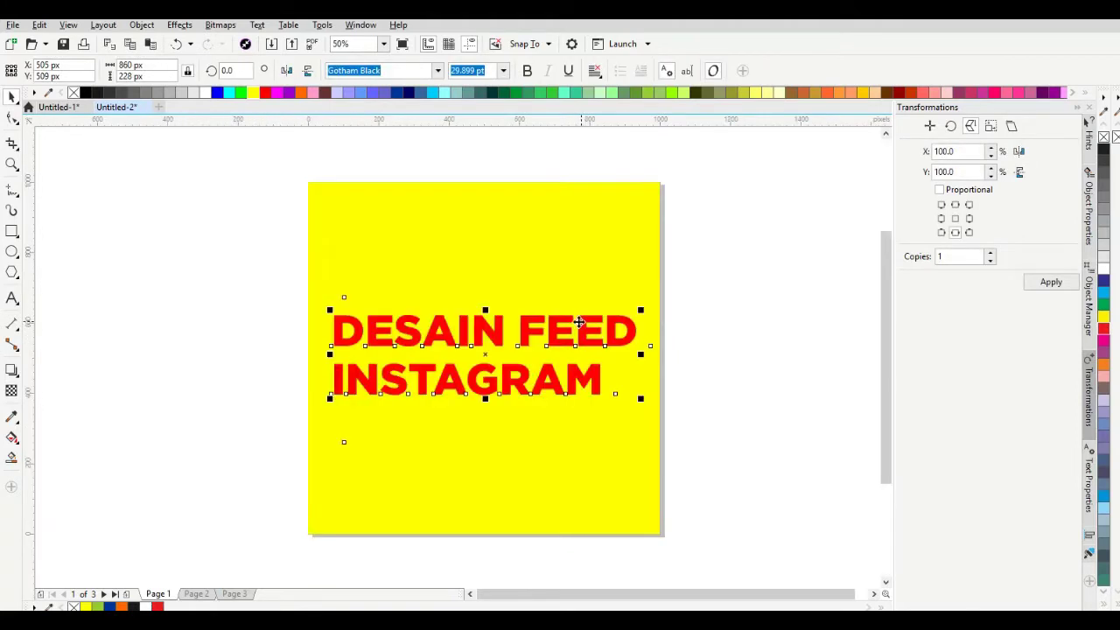
key("Delete")
left_click(570, 311)
key("Delete")
left_click(568, 303)
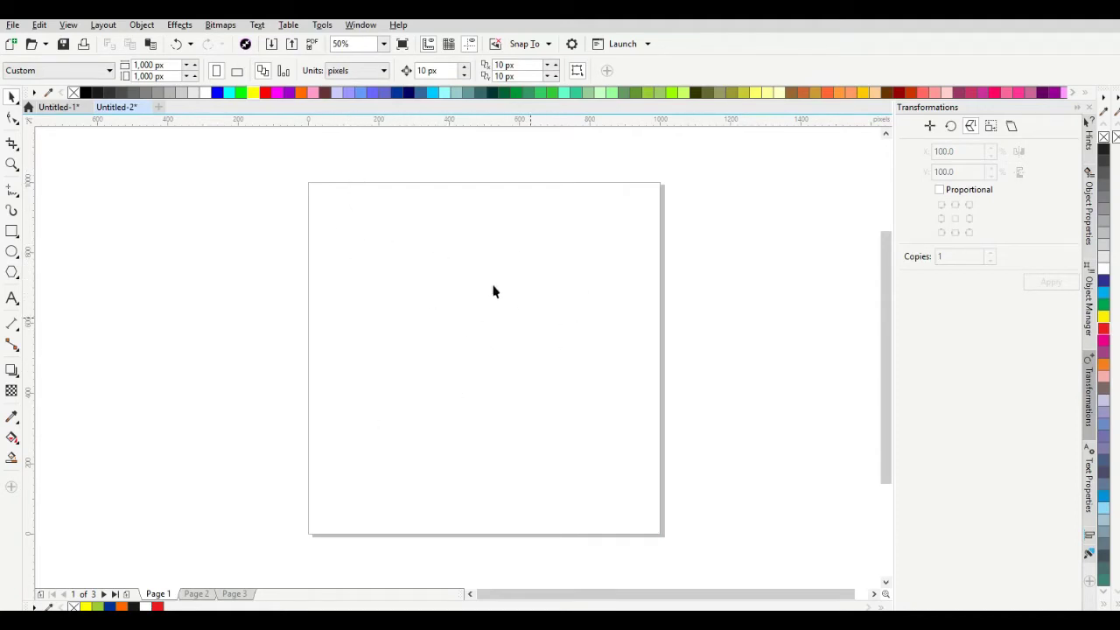
left_click(165, 66)
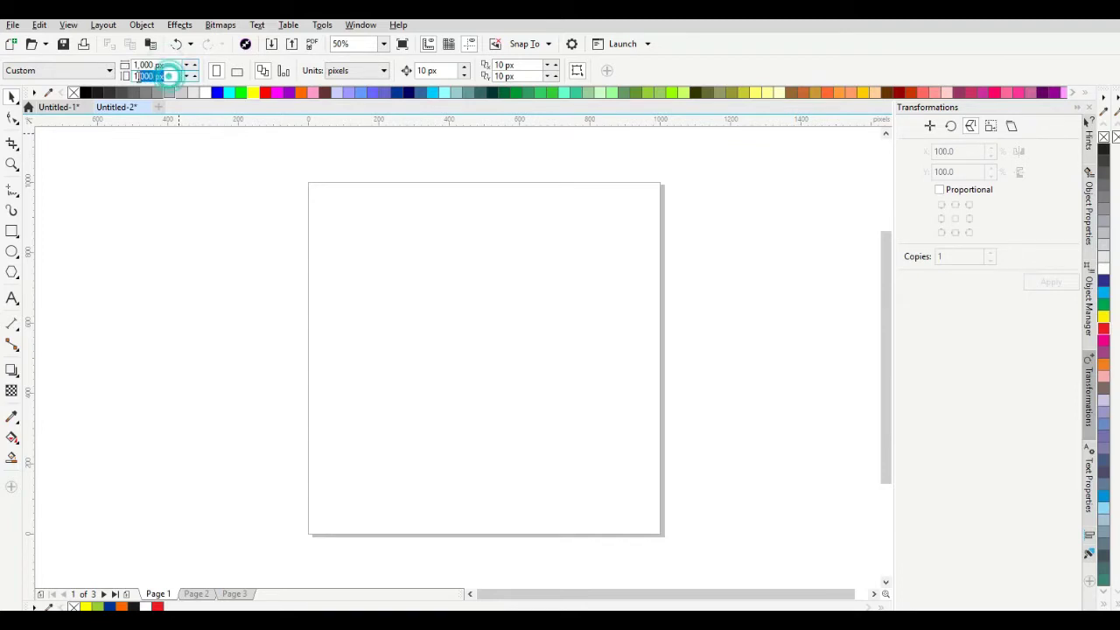
left_click(335, 210)
left_click(166, 67)
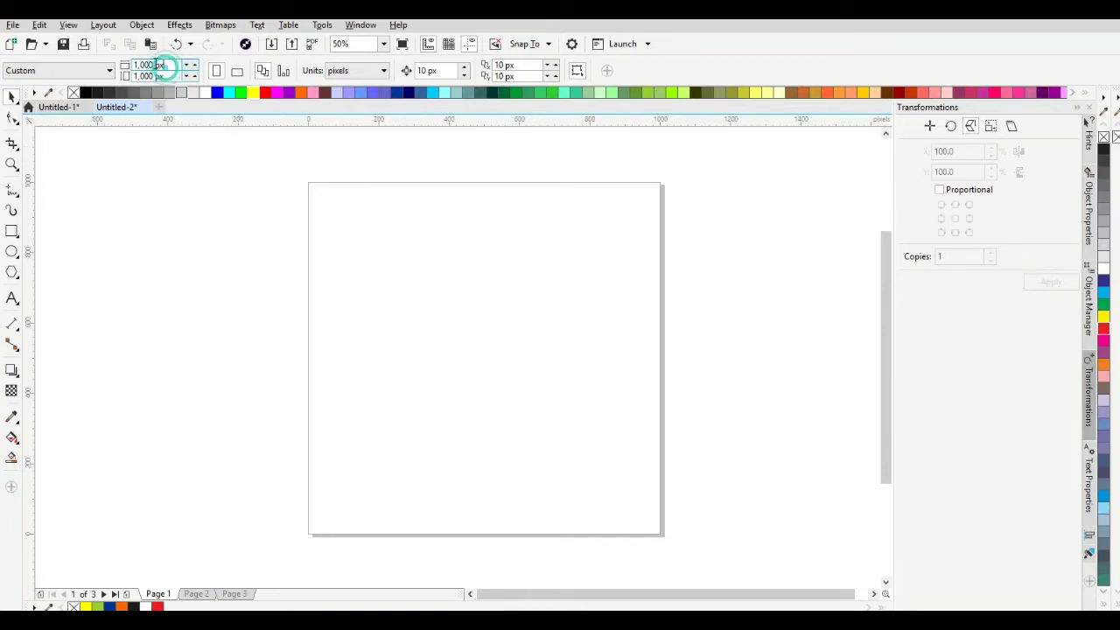
left_click(442, 238)
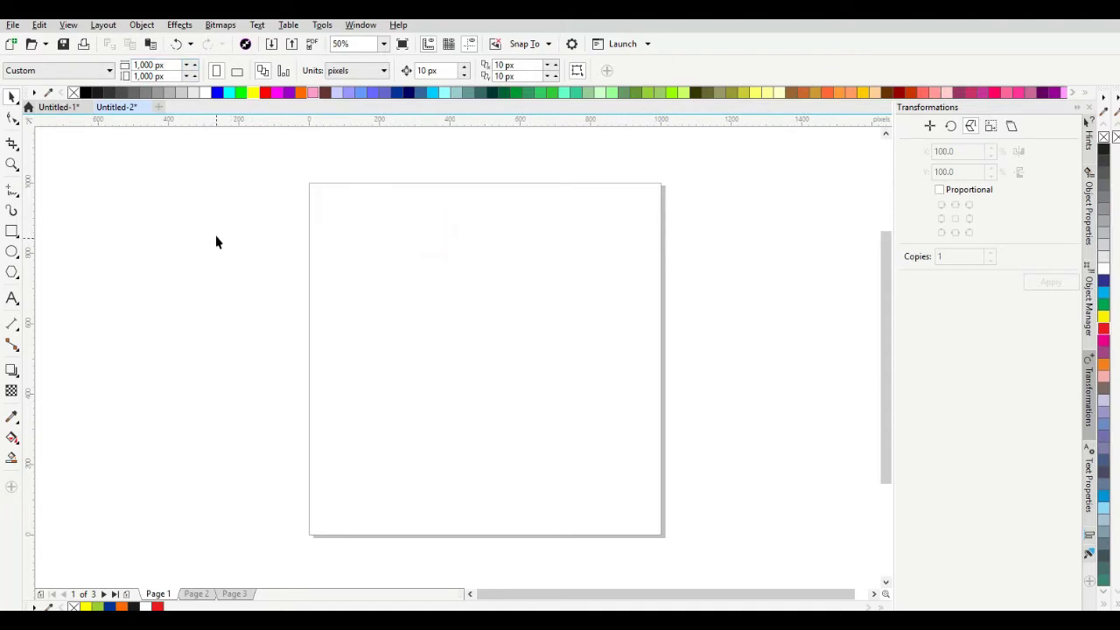
- Create a 1,000 × 1,000 px rectangle that exactly covers the page
double_click(12, 232)
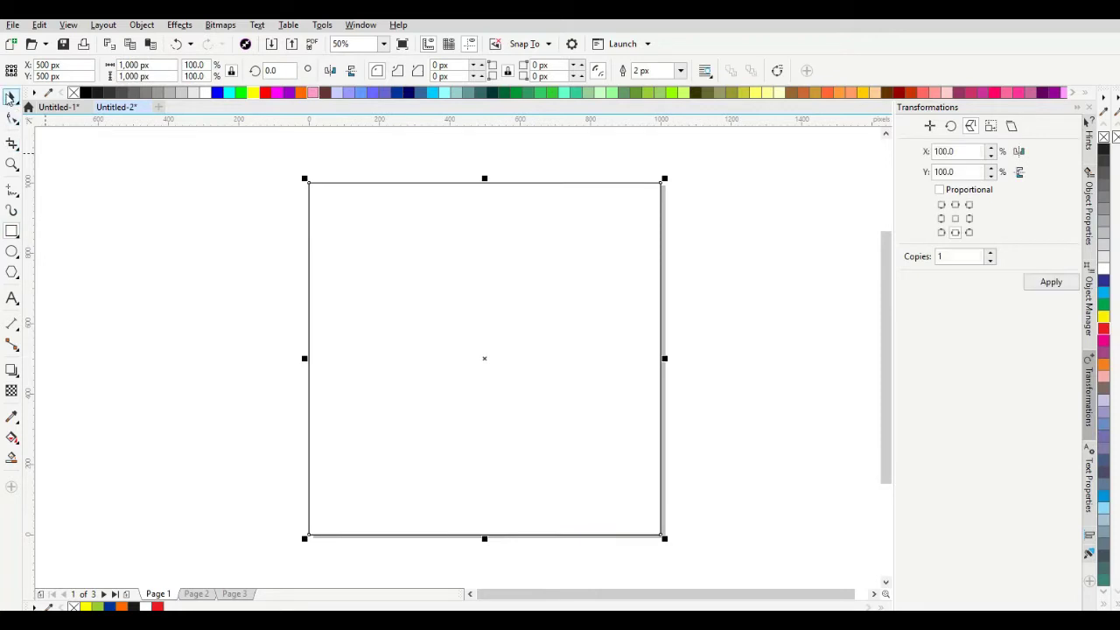
key("F10")
scroll(388, 249, "down", 1)
scroll(388, 249, "up", 1)
left_click(410, 253)
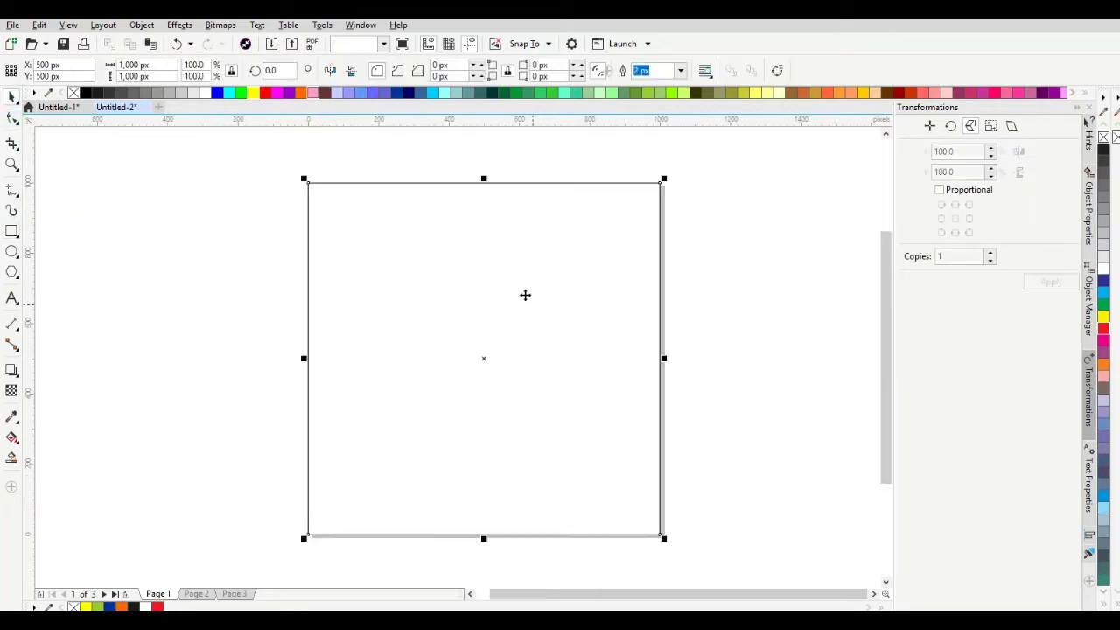
- Fill the page-sized rectangle with yellow (#FFFF00) and remove its outline
left_click_drag(594, 311, 493, 307)
left_click(487, 310)
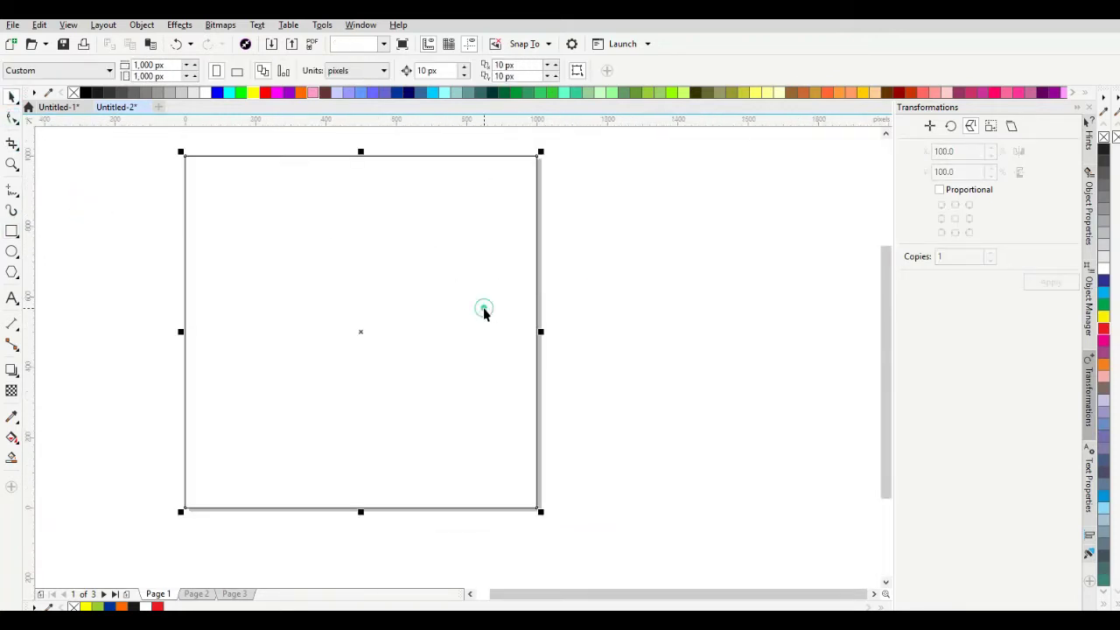
scroll(510, 283, "down", 1)
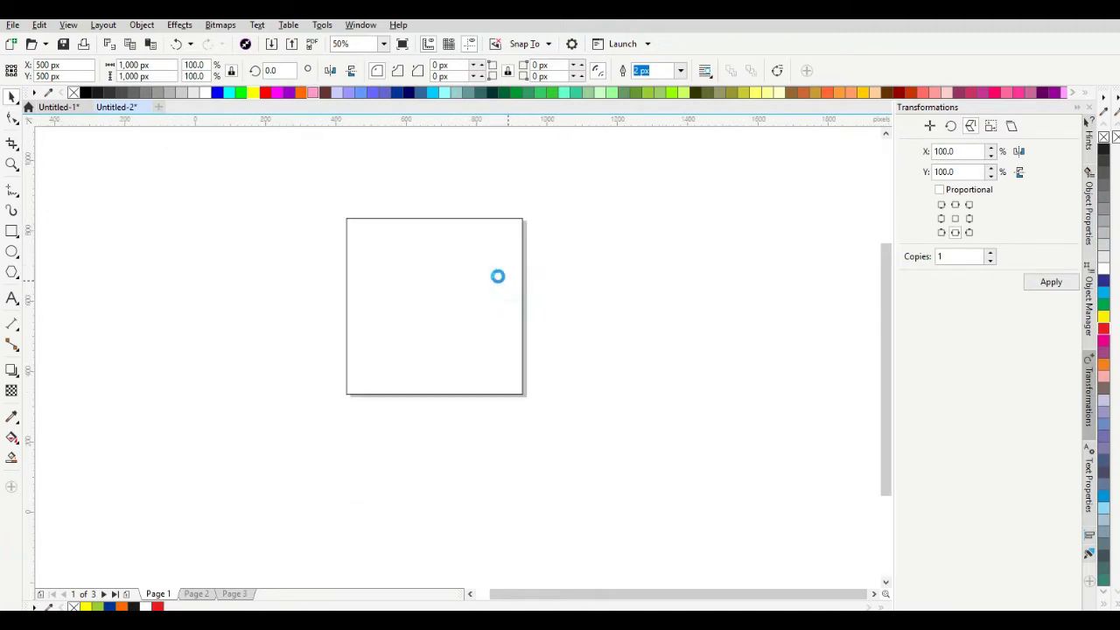
scroll(497, 277, "up", 1)
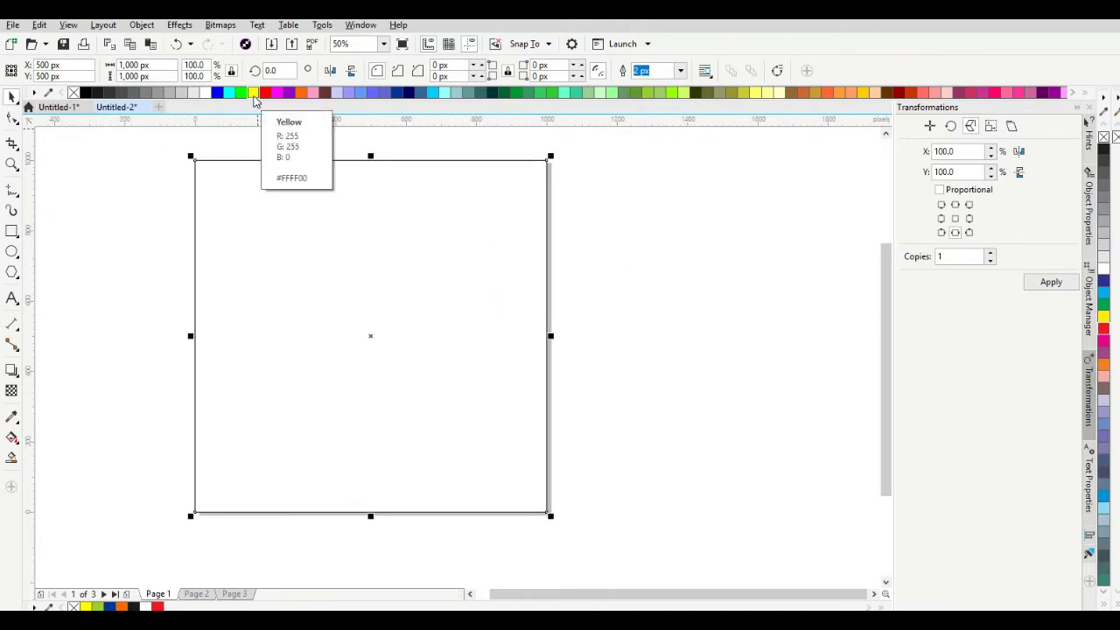
left_click(253, 93)
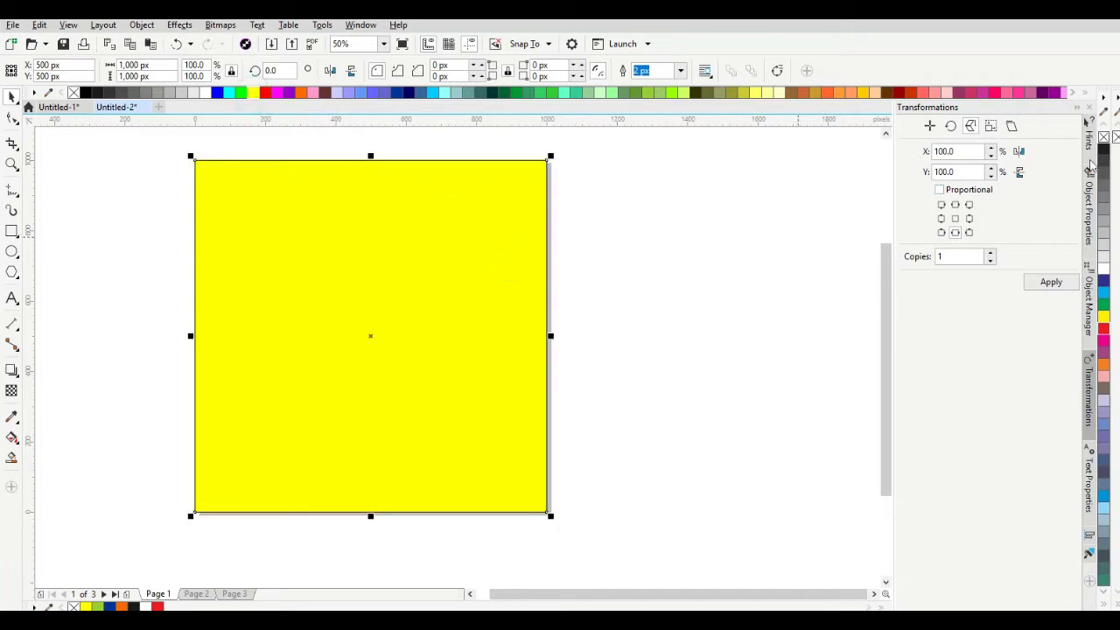
right_click(1103, 140)
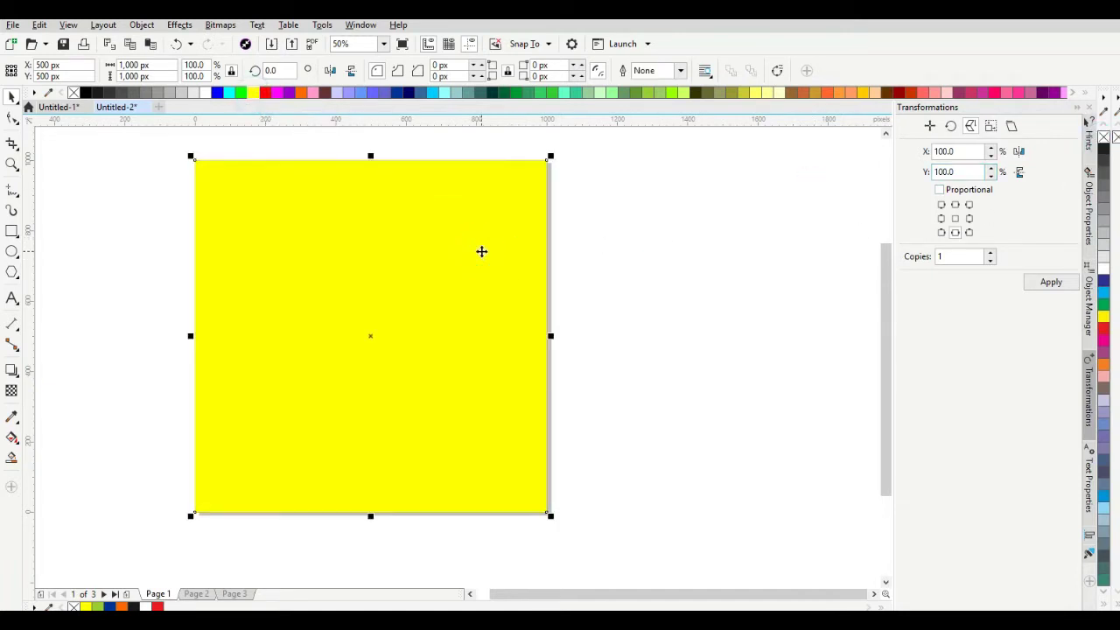
left_click(578, 260)
left_click(536, 269)
left_click(608, 281)
scroll(517, 294, "down", 1)
left_click(517, 295)
scroll(517, 295, "up", 1)
left_click(558, 294)
left_click(512, 306)
left_click(578, 306)
left_click(511, 323)
- Draw two closed wavy Freehand shapes over the yellow square's lower corners, about 1,453 × 559 px on the left and 1,348 × 561 px on the right
left_click(13, 189)
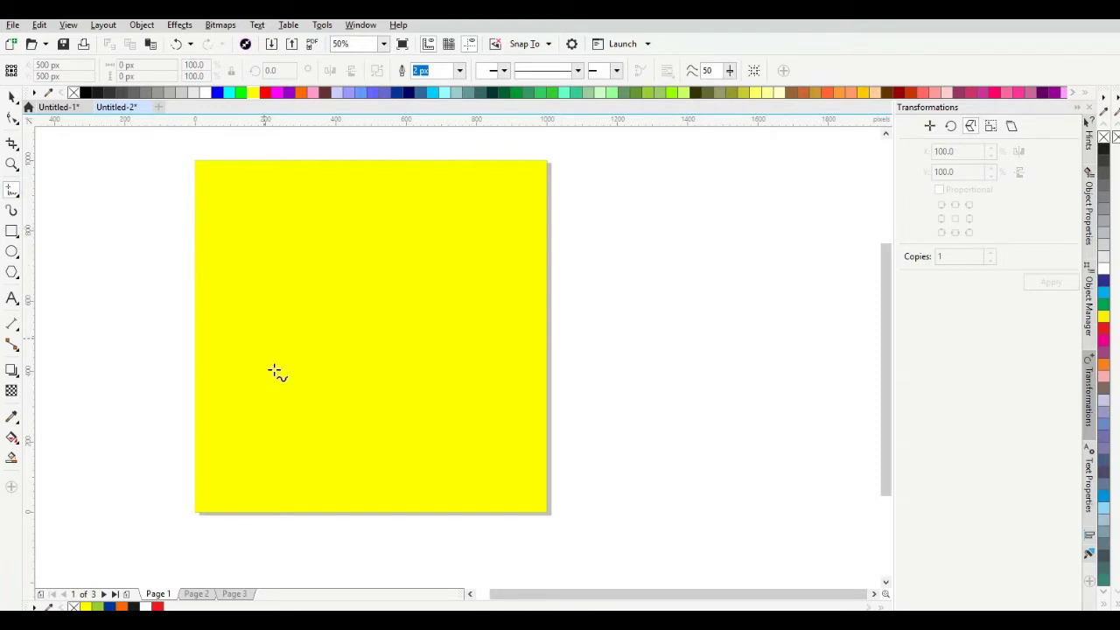
left_click_drag(273, 372, 294, 339)
left_click_drag(257, 469, 220, 382)
scroll(226, 429, "up", 1)
scroll(219, 428, "down", 1)
scroll(224, 431, "up", 1)
scroll(165, 419, "down", 1)
scroll(236, 347, "up", 1)
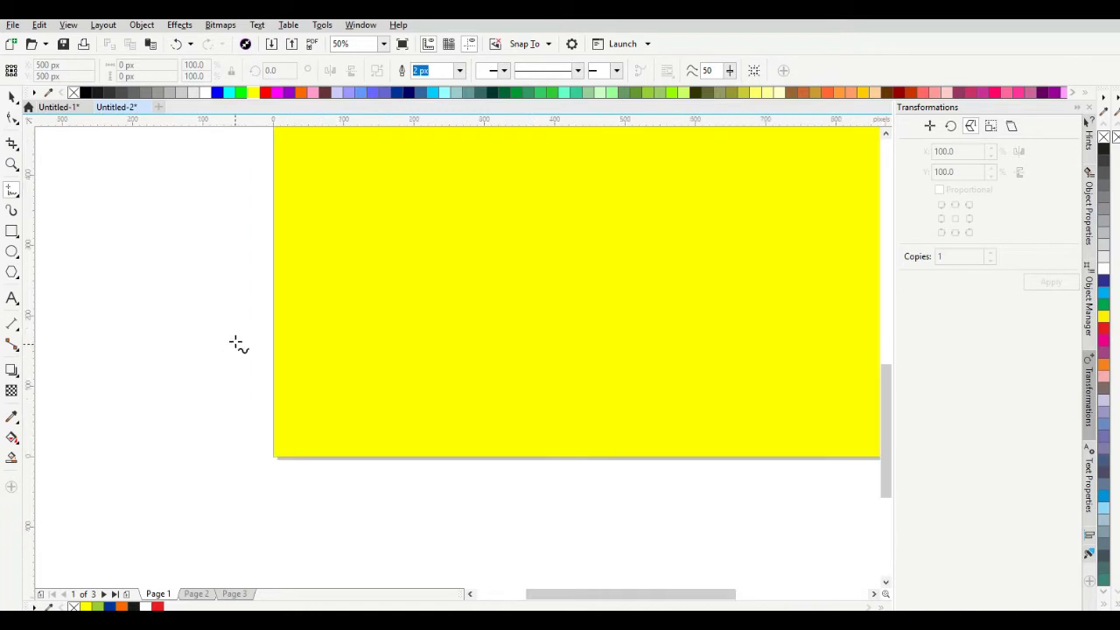
scroll(136, 308, "down", 1)
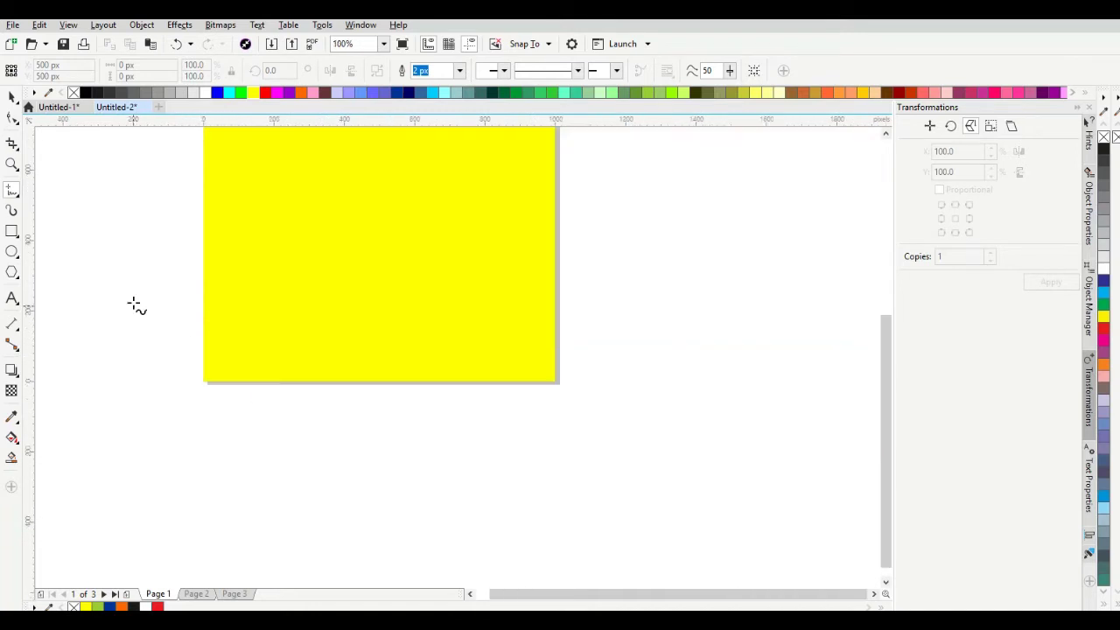
left_click(11, 194)
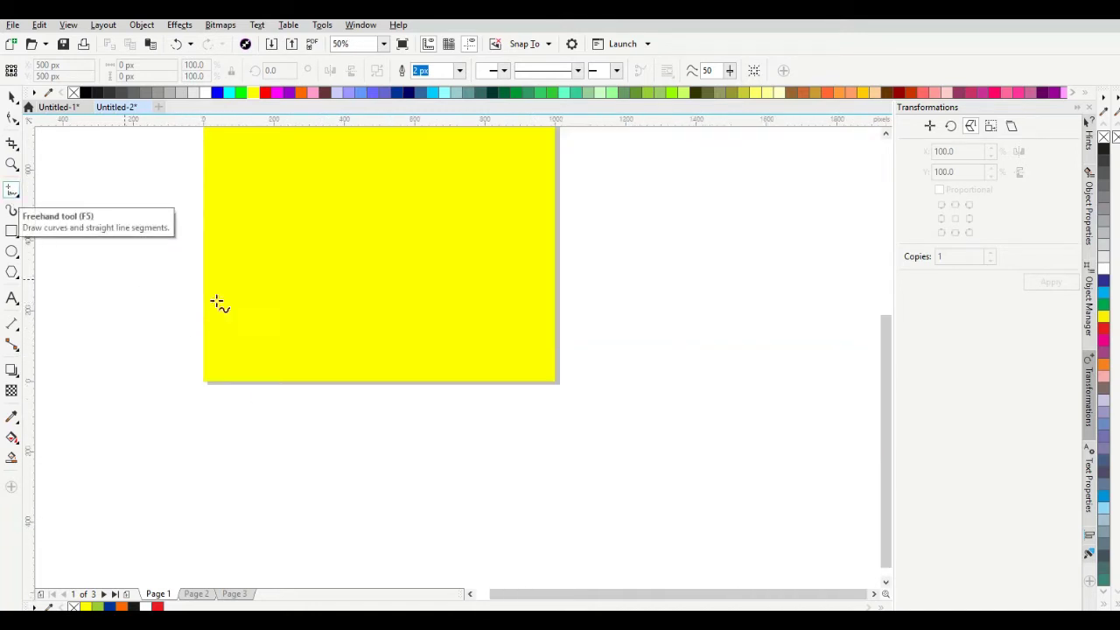
mouse_move(127, 307)
left_mouse_down()
mouse_move(221, 308)
mouse_move(286, 347)
mouse_move(380, 361)
mouse_move(428, 393)
mouse_move(538, 402)
mouse_move(606, 466)
mouse_move(551, 489)
mouse_move(409, 478)
mouse_move(303, 499)
mouse_move(110, 432)
mouse_move(102, 339)
left_mouse_up()
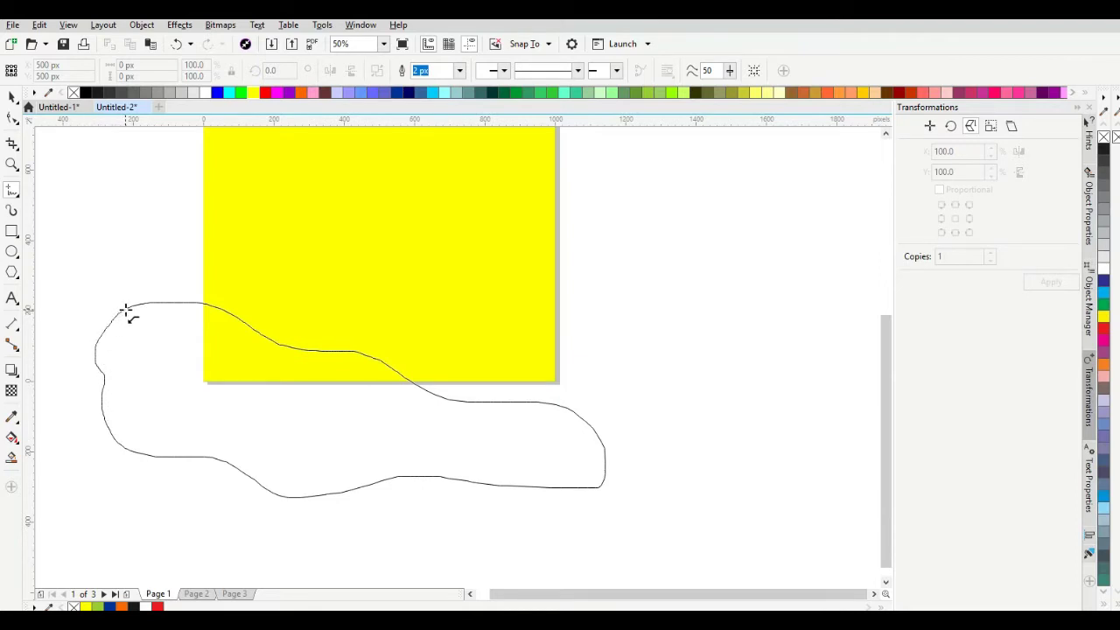
left_click_drag(126, 311, 146, 315)
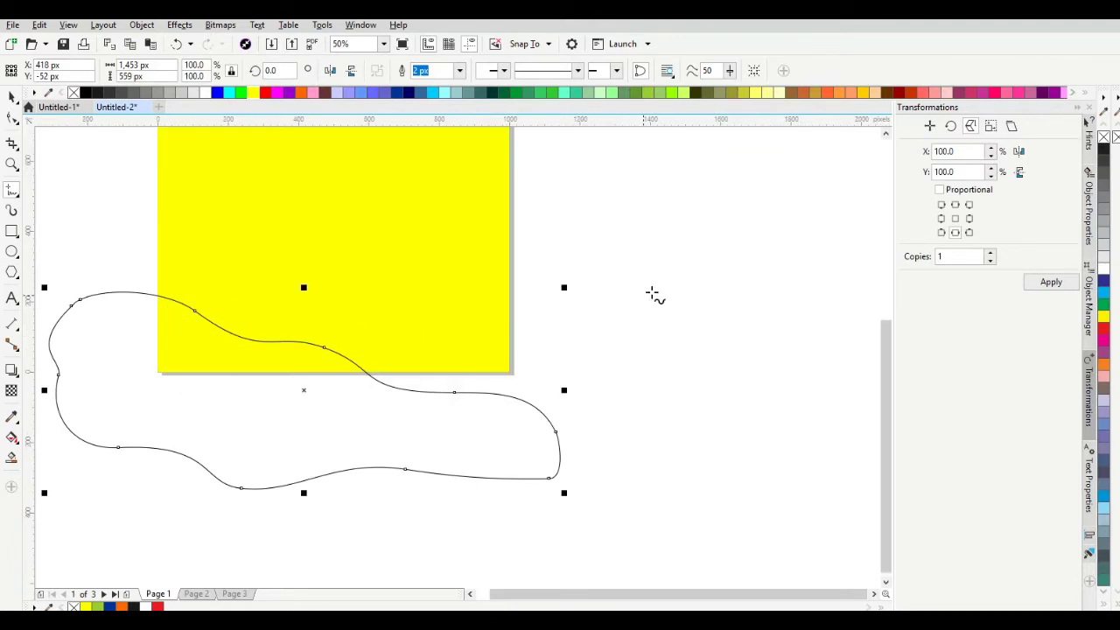
mouse_move(652, 289)
left_mouse_down()
mouse_move(523, 288)
mouse_move(461, 316)
mouse_move(383, 327)
mouse_move(328, 382)
mouse_move(228, 408)
mouse_move(209, 428)
mouse_move(256, 480)
mouse_move(384, 453)
mouse_move(465, 452)
mouse_move(629, 413)
mouse_move(682, 373)
mouse_move(652, 291)
left_mouse_up()
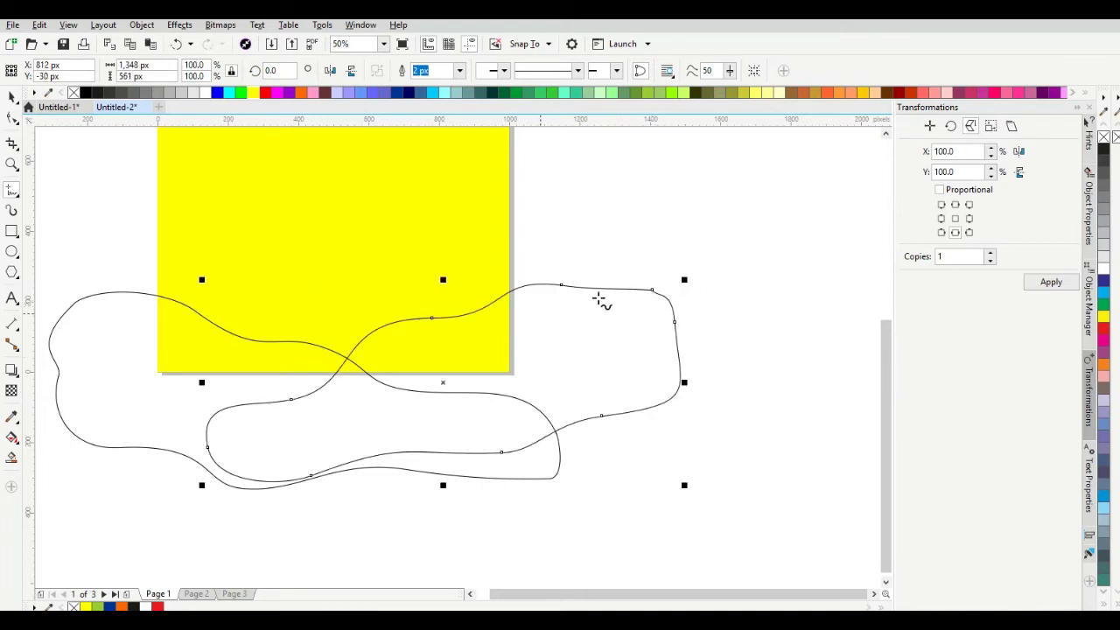
- Draw a closed wavy Freehand shape about 1,381 × 268 px across the yellow square's upper edge, extending past its left side
scroll(497, 302, "down", 1)
scroll(450, 225, "up", 1)
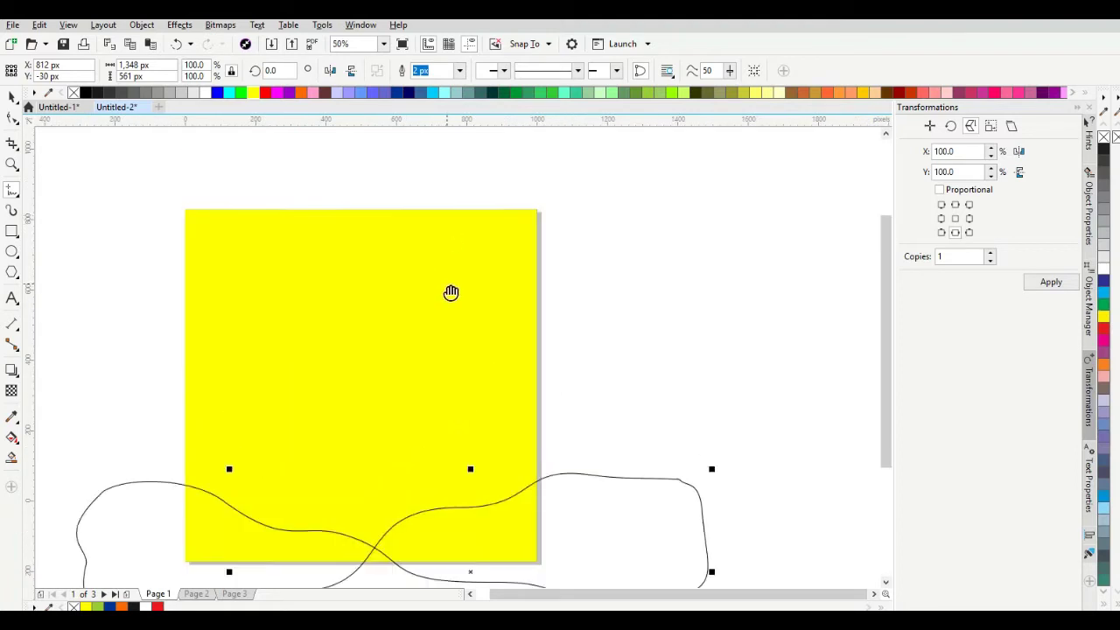
mouse_move(106, 204)
left_mouse_down()
mouse_move(168, 236)
mouse_move(255, 231)
left_mouse_up()
mouse_move(333, 239)
left_mouse_down()
mouse_move(593, 177)
mouse_move(501, 152)
mouse_move(367, 179)
mouse_move(135, 169)
mouse_move(105, 189)
mouse_move(108, 206)
left_mouse_up()
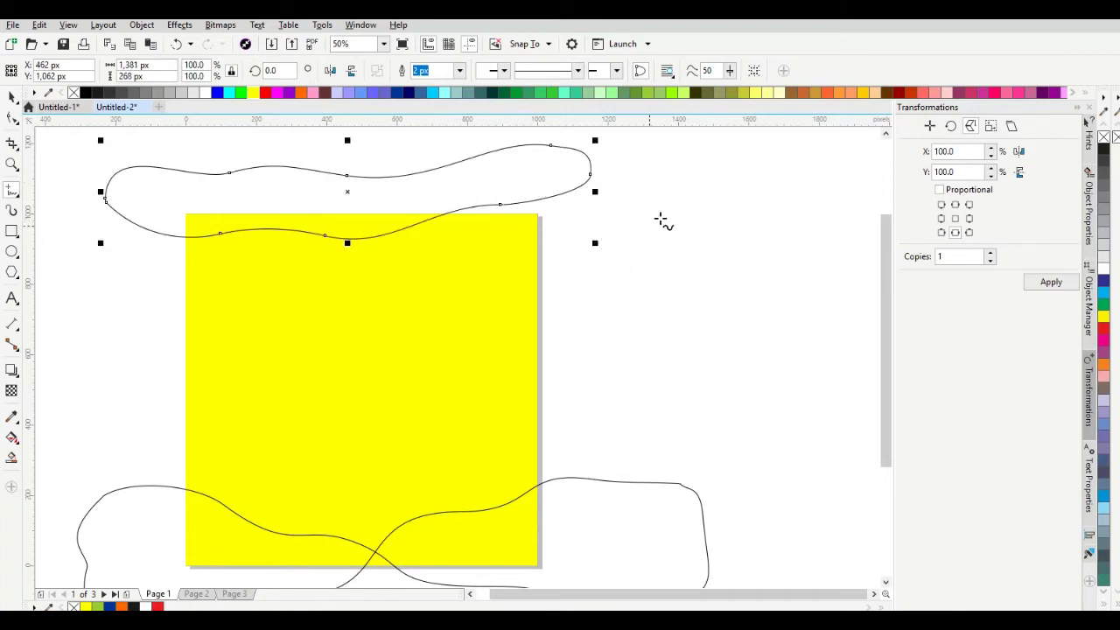
left_click(671, 213)
left_click(694, 195)
key("ctrl+z")
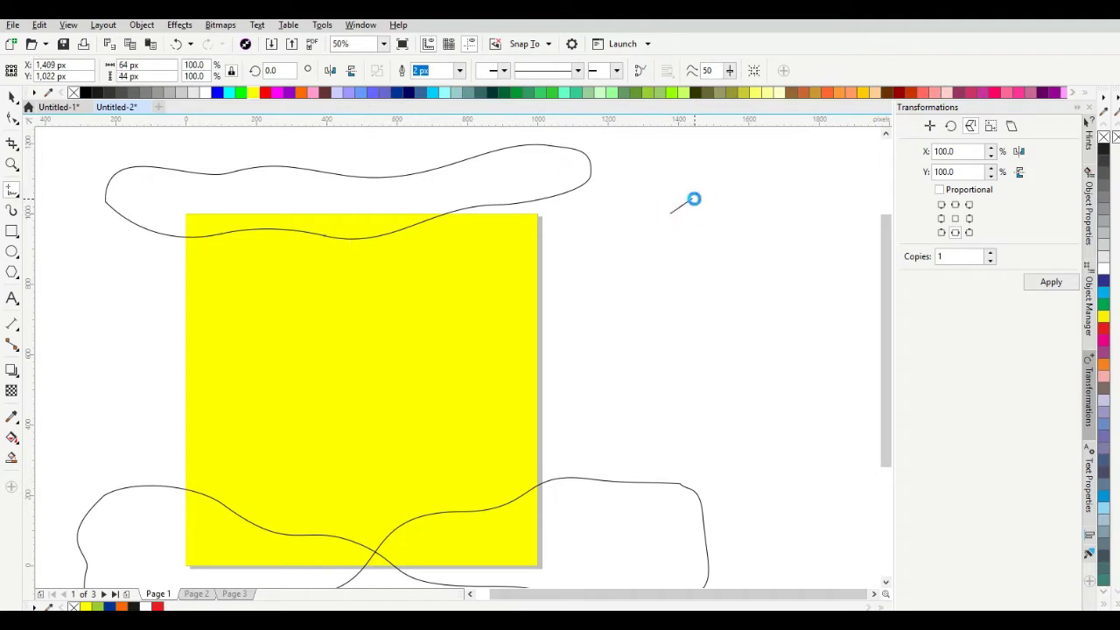
- Draw another closed wavy Freehand shape about 1,179 × 254 px across the square's upper right edge, overlapping the first upper shape
mouse_move(694, 205)
left_mouse_down()
mouse_move(541, 235)
mouse_move(458, 232)
mouse_move(322, 196)
mouse_move(298, 176)
mouse_move(324, 158)
mouse_move(562, 147)
mouse_move(668, 153)
mouse_move(697, 167)
mouse_move(695, 208)
left_mouse_up()
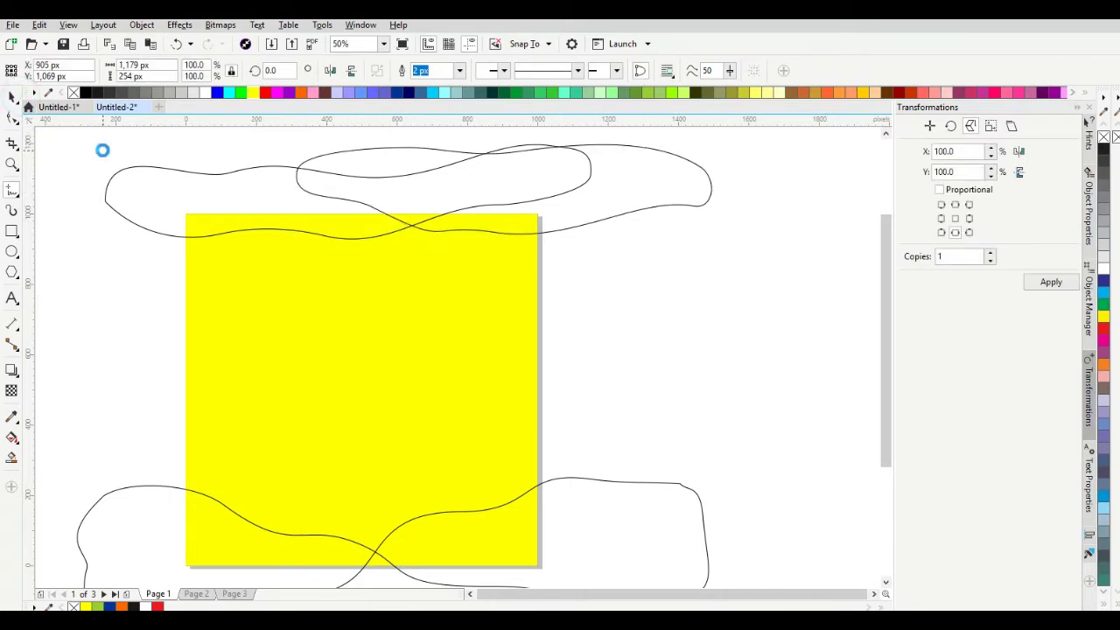
scroll(103, 151, "down", 1)
scroll(102, 151, "up", 1)
left_click(102, 151)
scroll(400, 188, "down", 1)
scroll(347, 192, "up", 1)
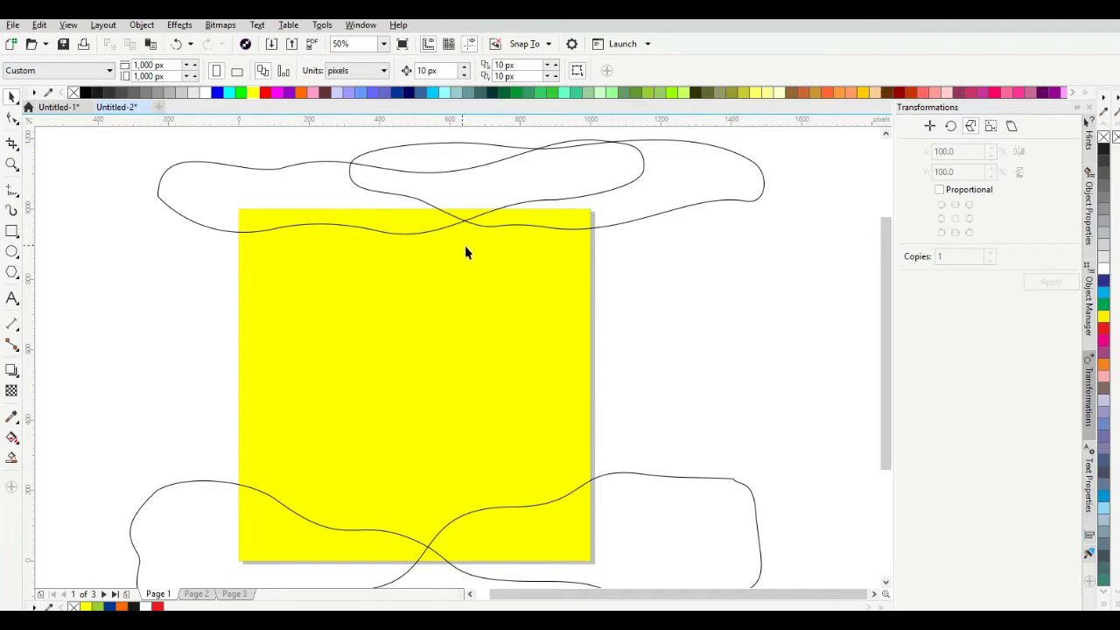
scroll(567, 296, "down", 1)
scroll(511, 411, "up", 1)
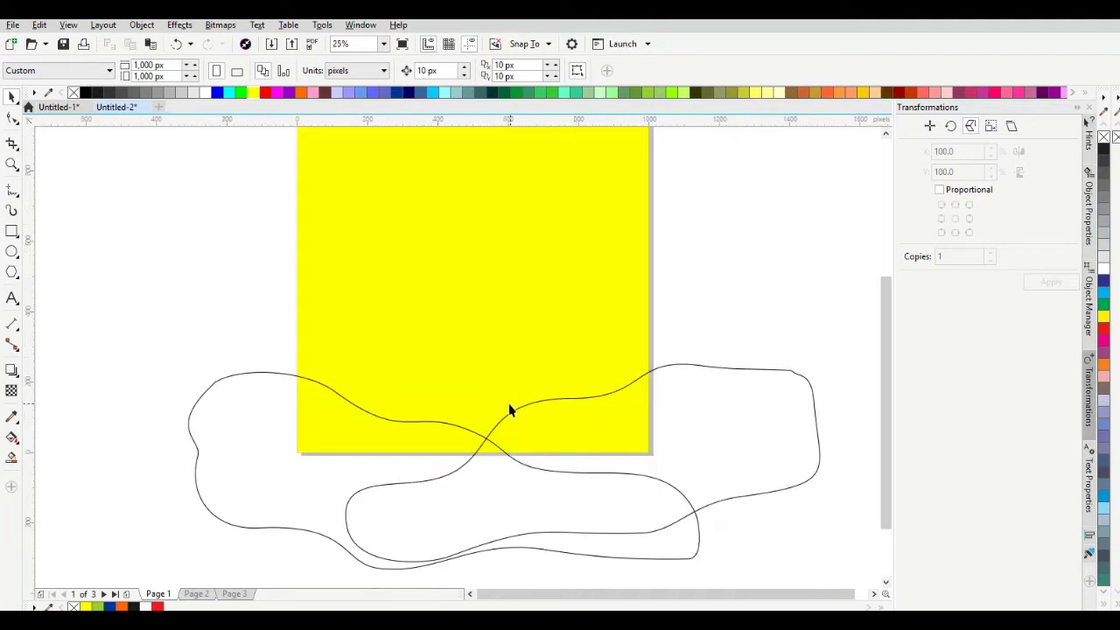
left_click_drag(500, 425, 538, 374)
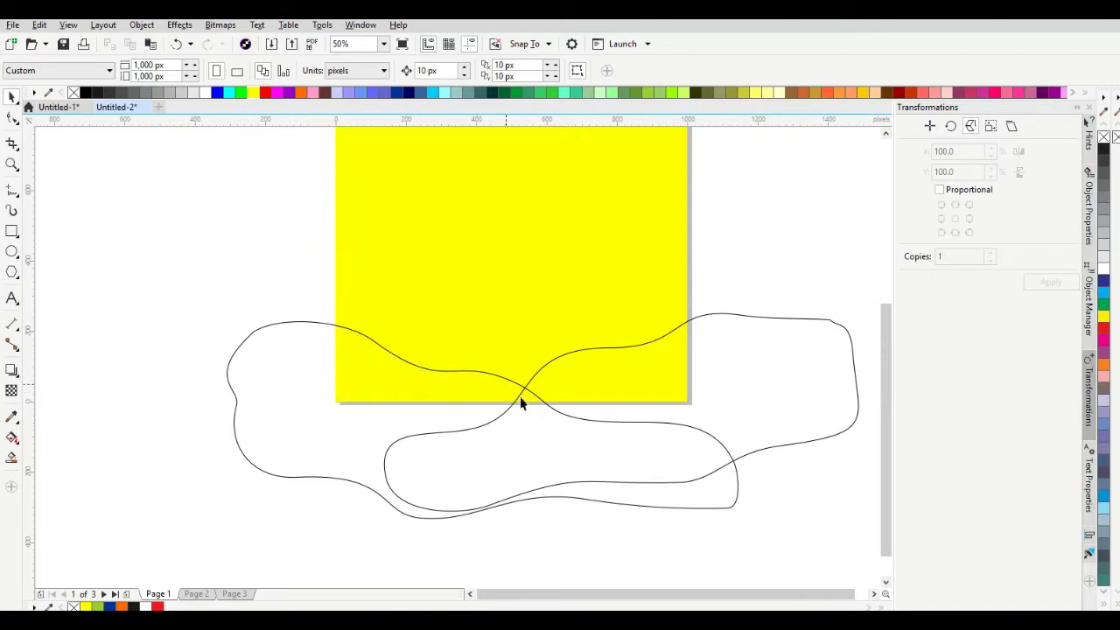
left_click(738, 339)
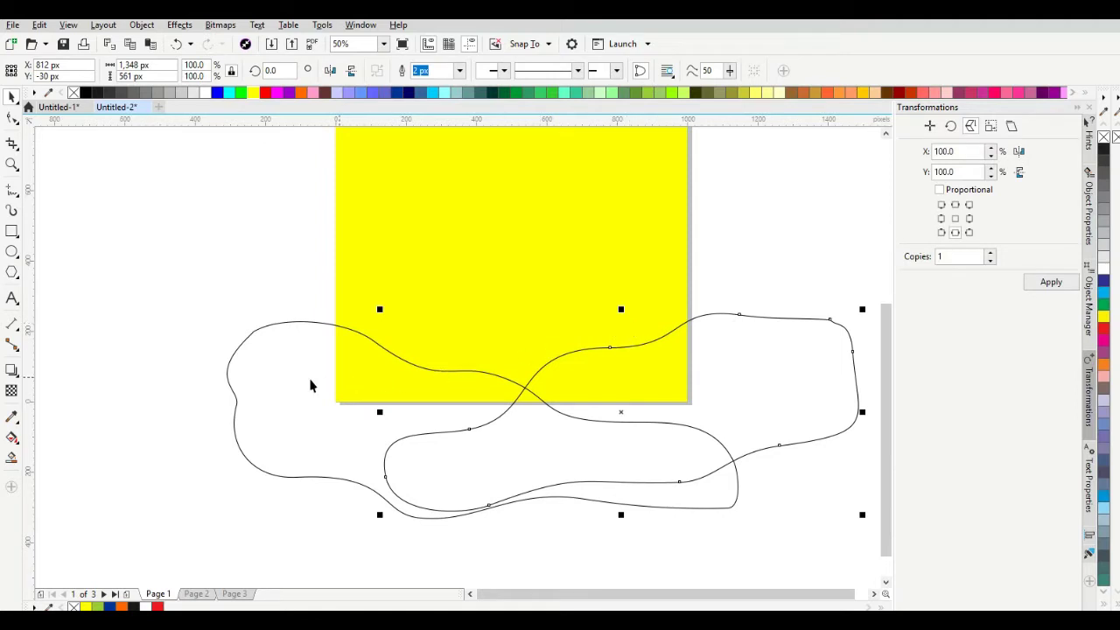
left_click(284, 385, "shift")
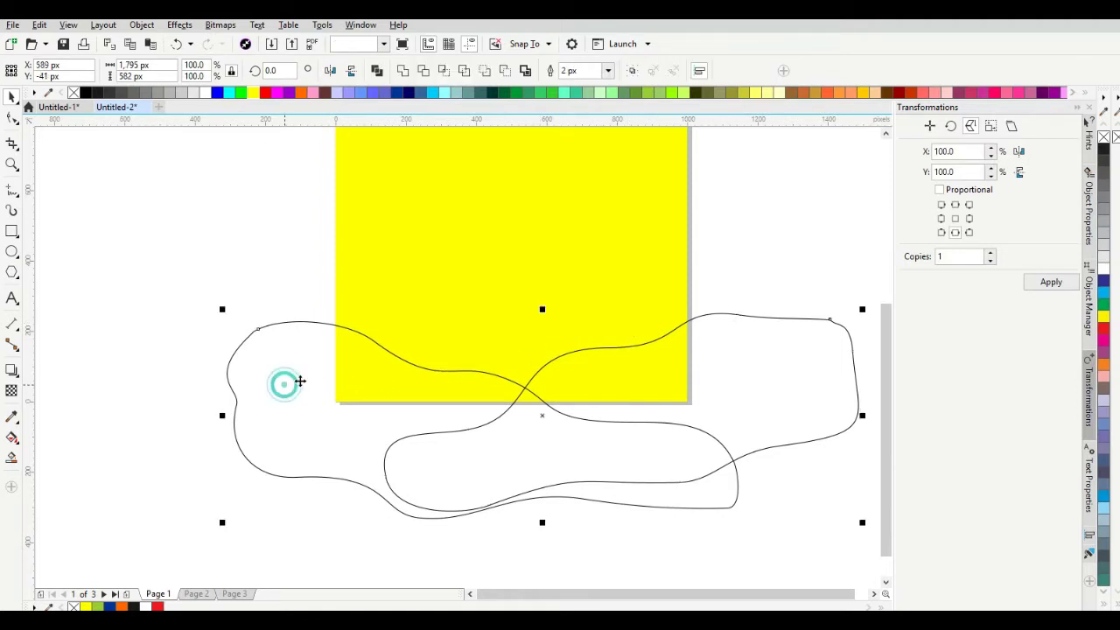
scroll(299, 382, "down", 1)
scroll(330, 367, "up", 1)
scroll(385, 318, "down", 1)
scroll(392, 315, "up", 1)
scroll(371, 312, "up", 1)
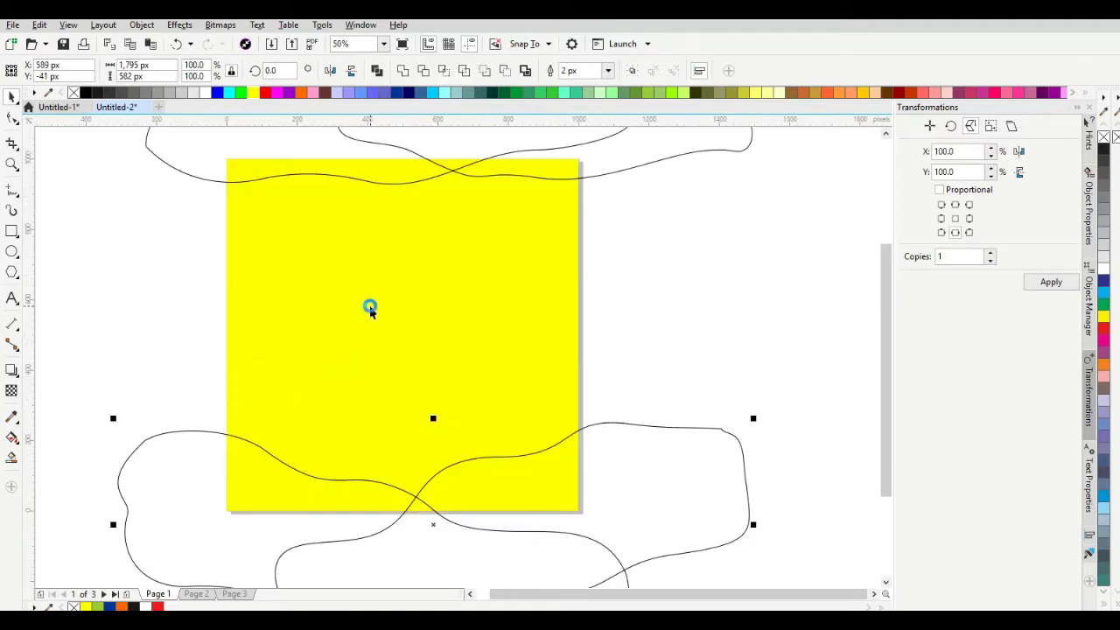
scroll(371, 311, "down", 1)
left_click(249, 294)
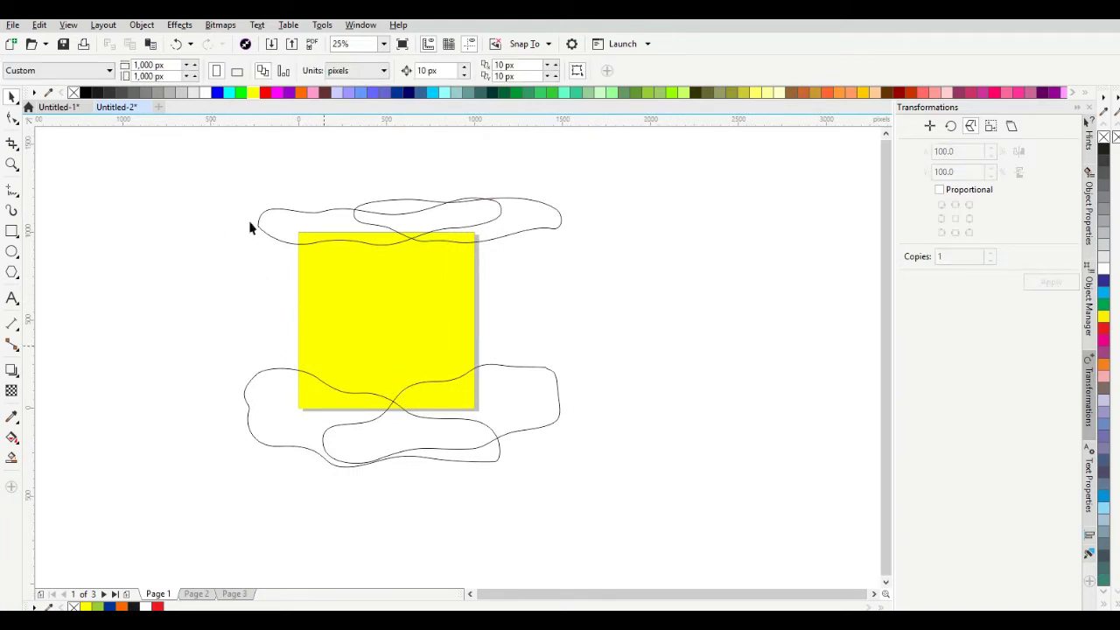
- Try to intersect all four wavy shapes and the yellow square together, and clear the selection
left_click_drag(167, 146, 526, 438)
left_click_drag(561, 477, 593, 508)
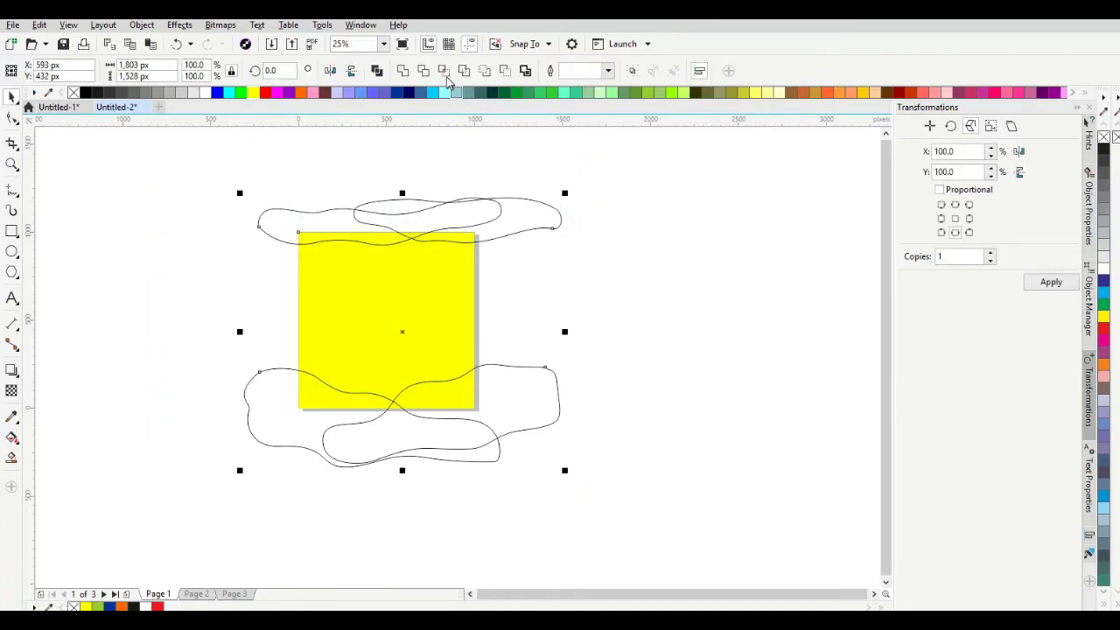
left_click(444, 73)
left_click(564, 177)
- Delete both wavy shapes along the yellow square's upper edge and select the square
left_click(526, 231)
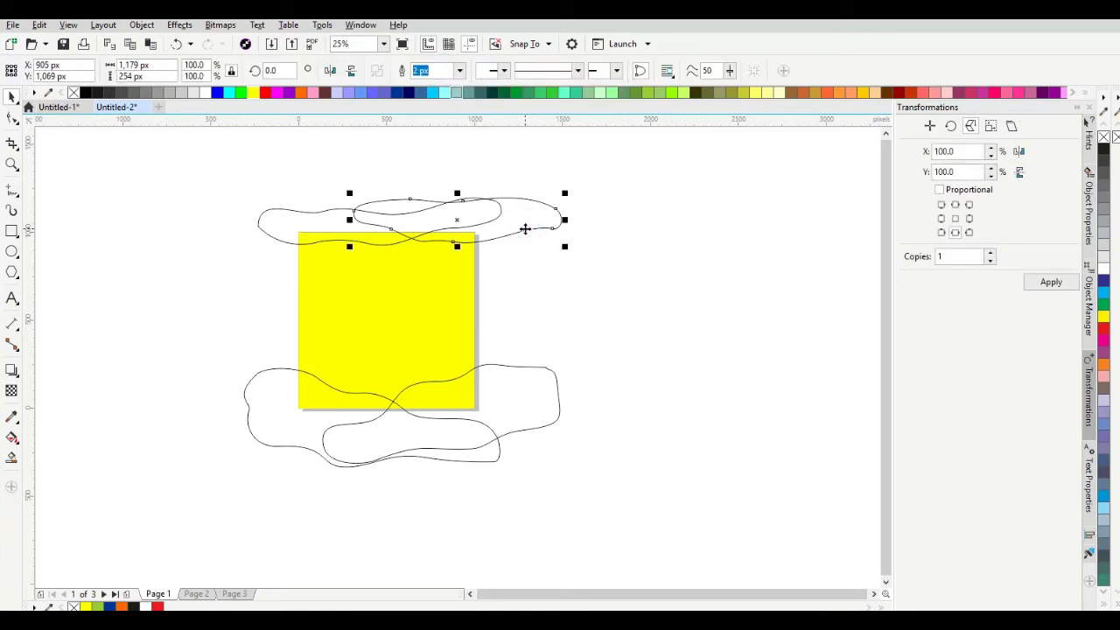
key("Delete")
left_click(461, 214)
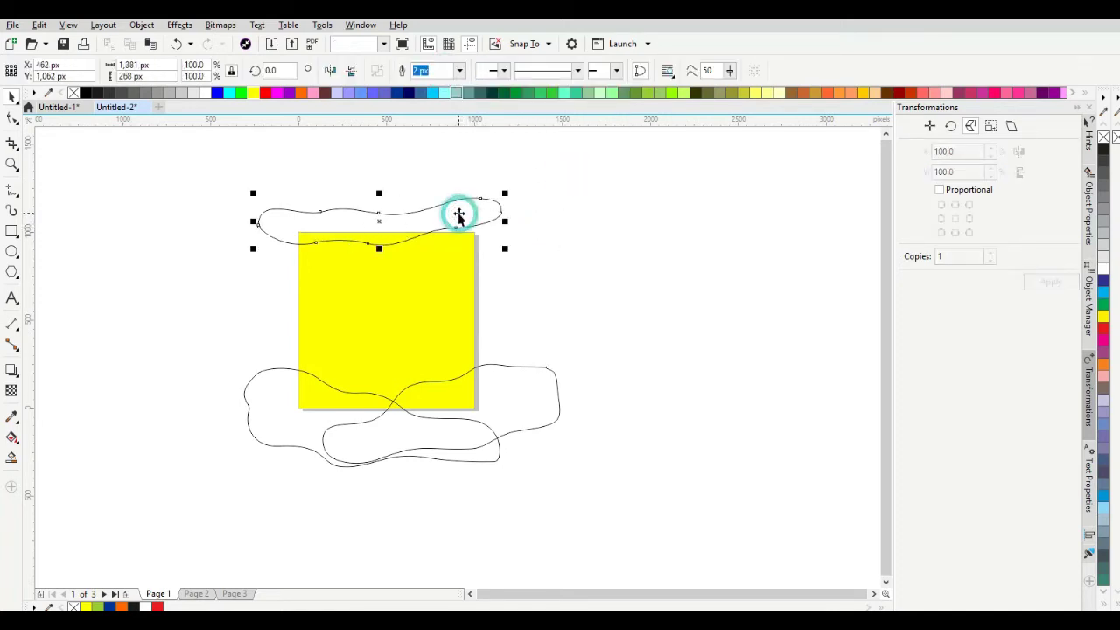
key("Delete")
left_click(457, 234)
left_click(460, 237)
left_click(462, 242)
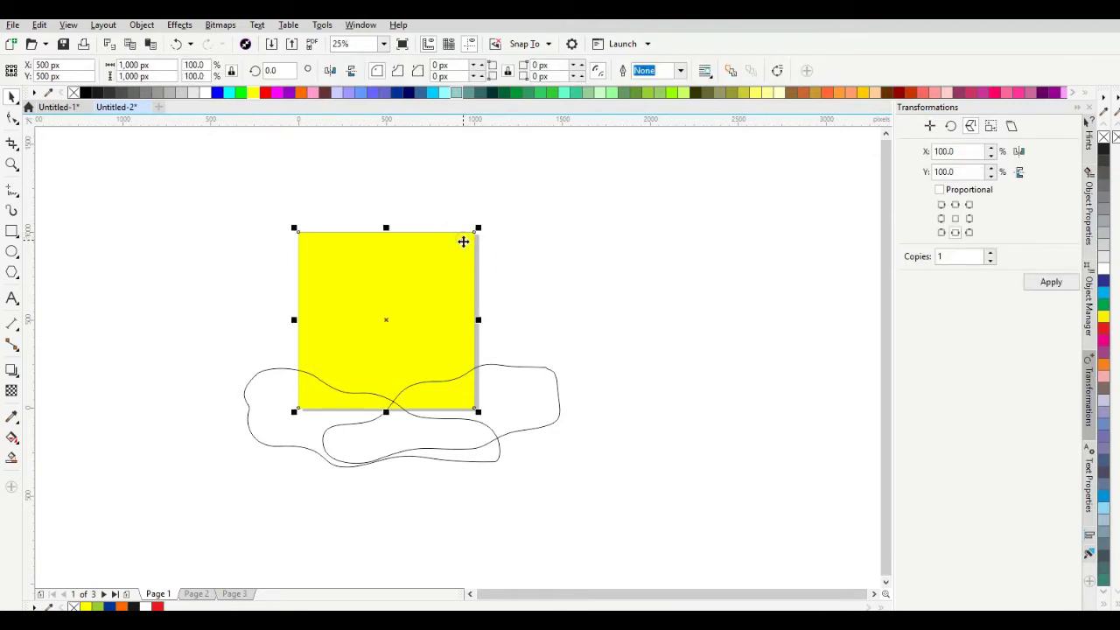
- Undo the deletion of the two wavy shapes along the yellow square's upper edge
left_click(450, 243)
left_click(430, 244)
key("ctrl+z")
key("ctrl+z")
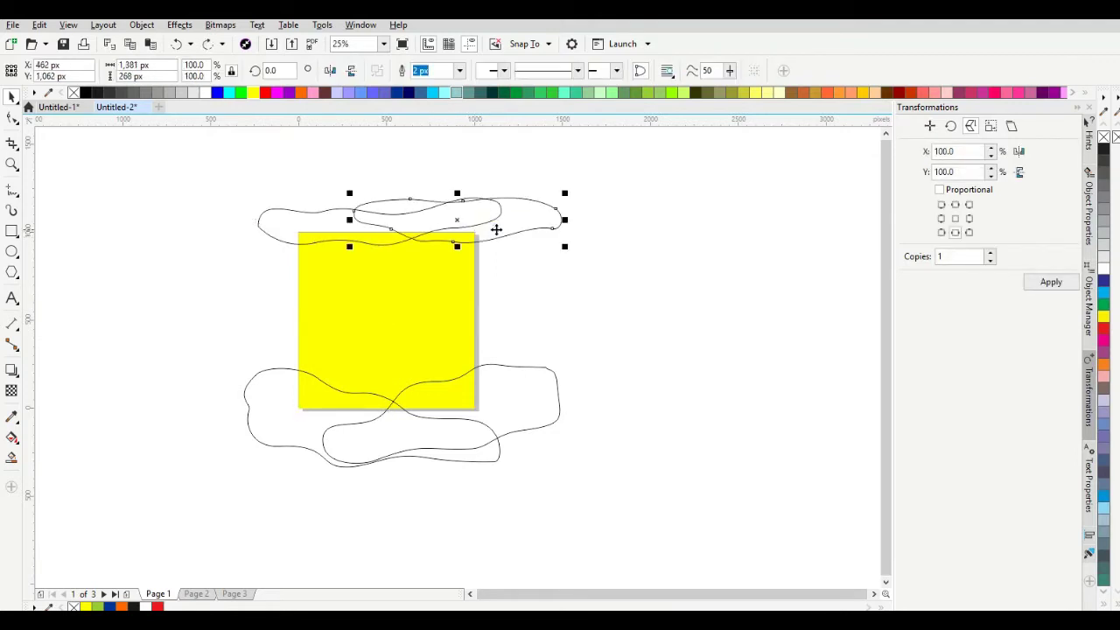
key("ctrl+a")
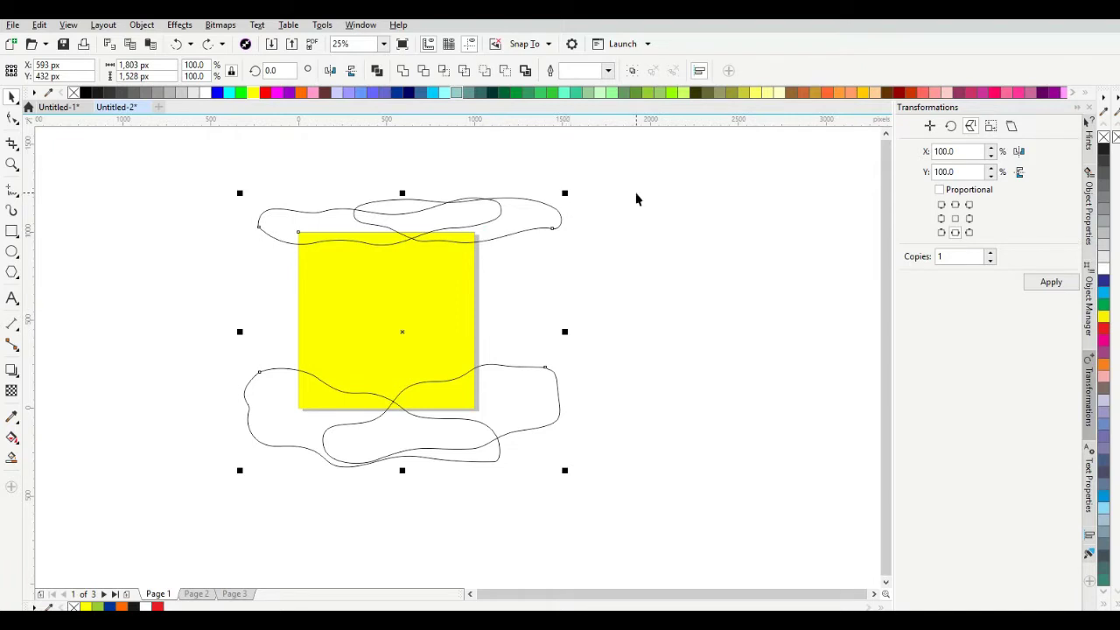
left_click(550, 214)
left_click(326, 233)
left_click(334, 254)
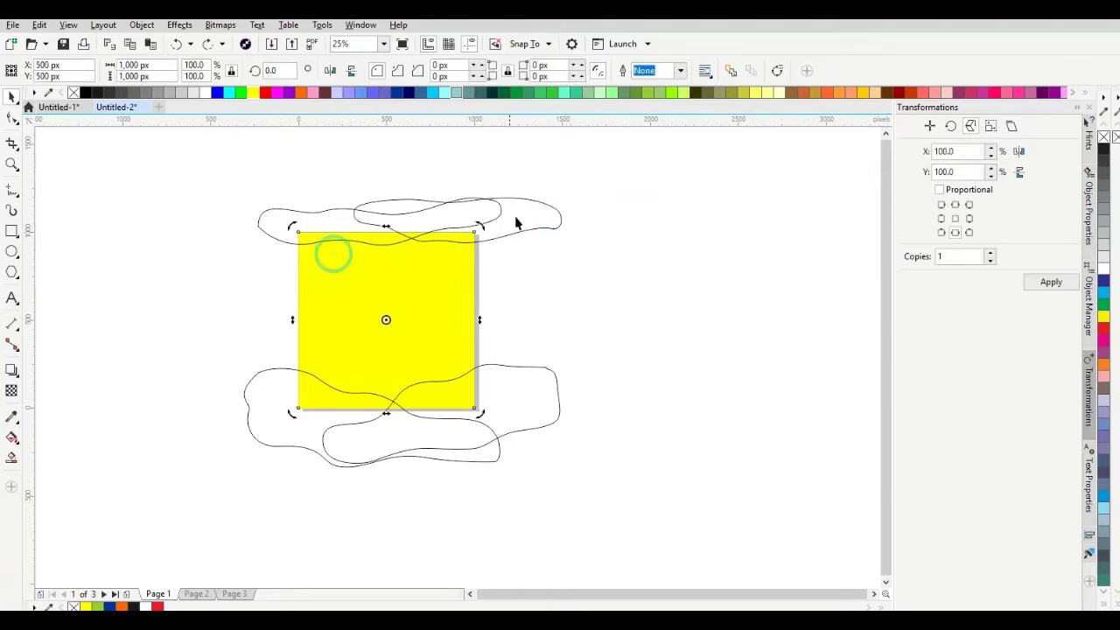
left_click(513, 217)
scroll(463, 232, "up", 1)
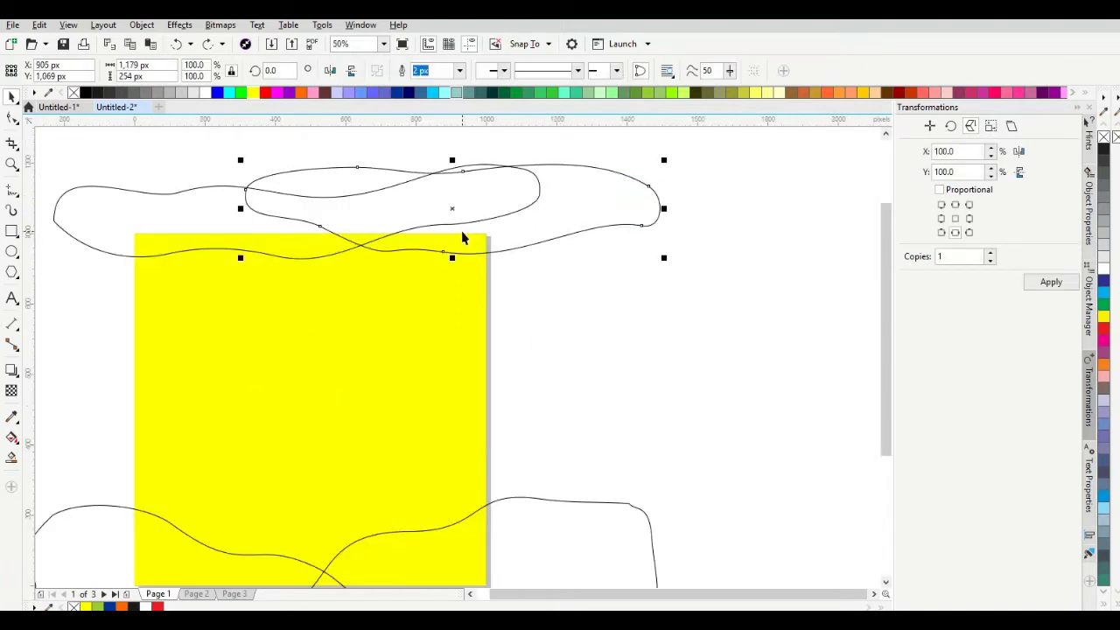
left_click(471, 285, "shift")
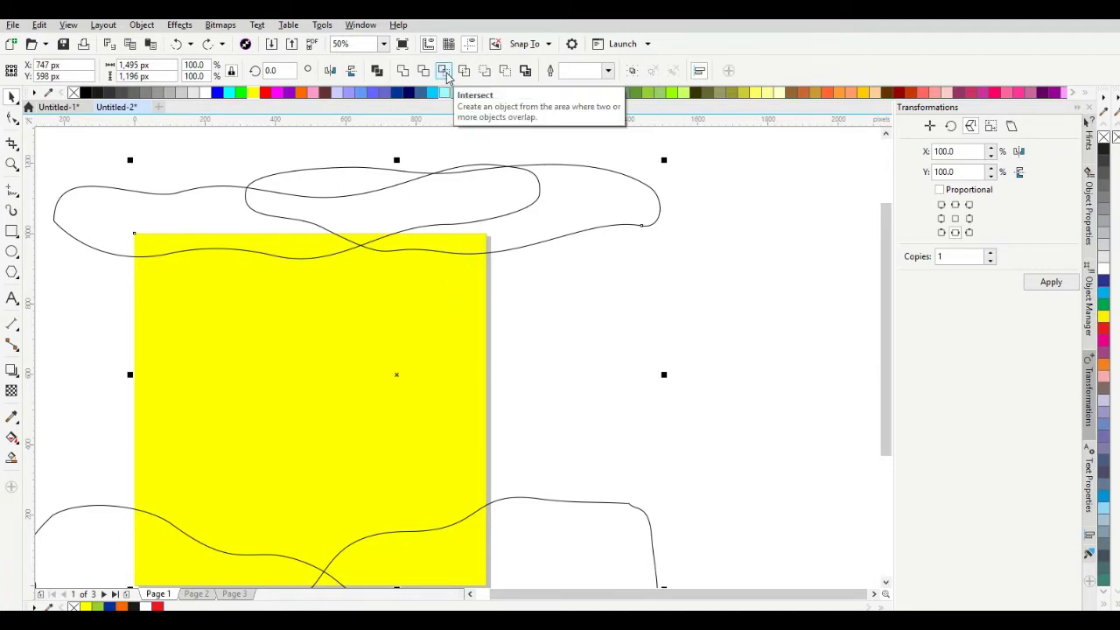
- Add the note text "object + object + shift" beside the yellow square and move it closer to the square
left_click(12, 298)
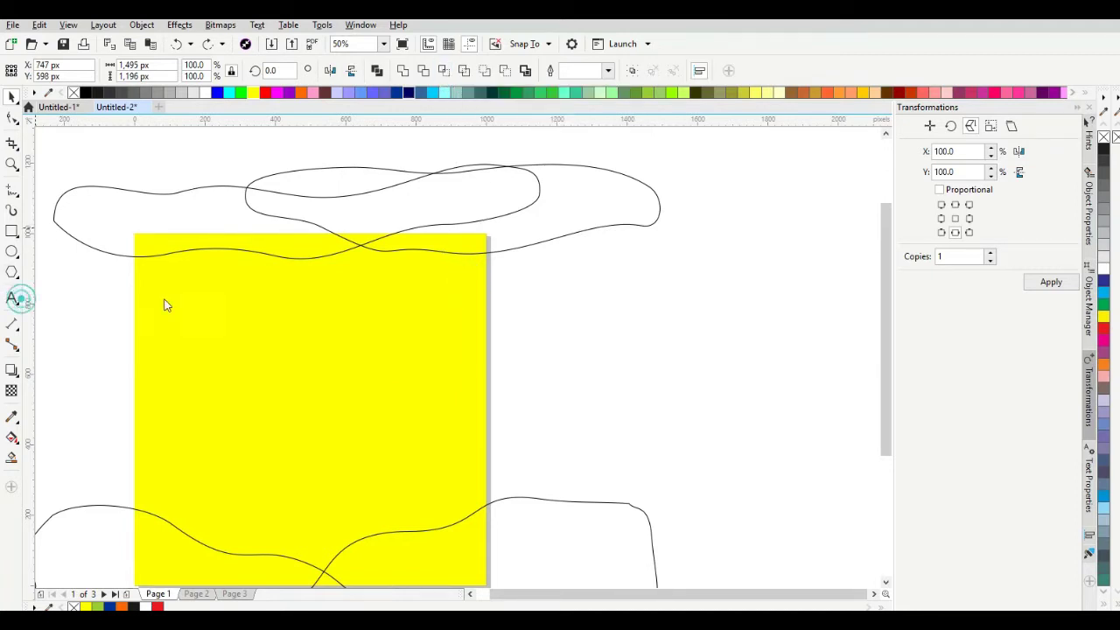
left_click(600, 313)
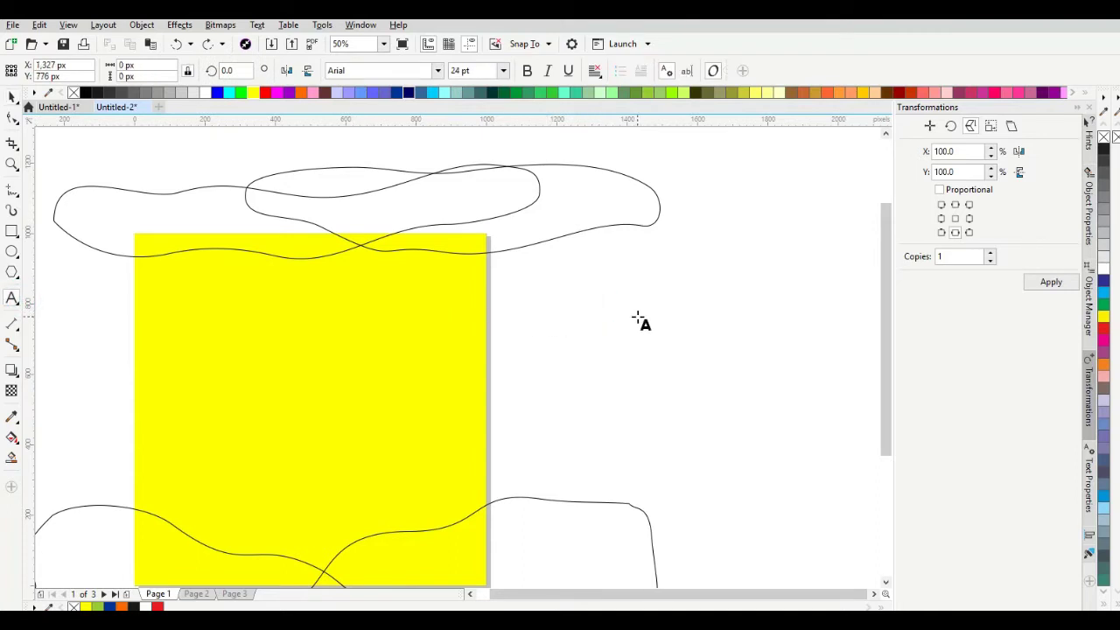
type("objw")
key("BackSpace")
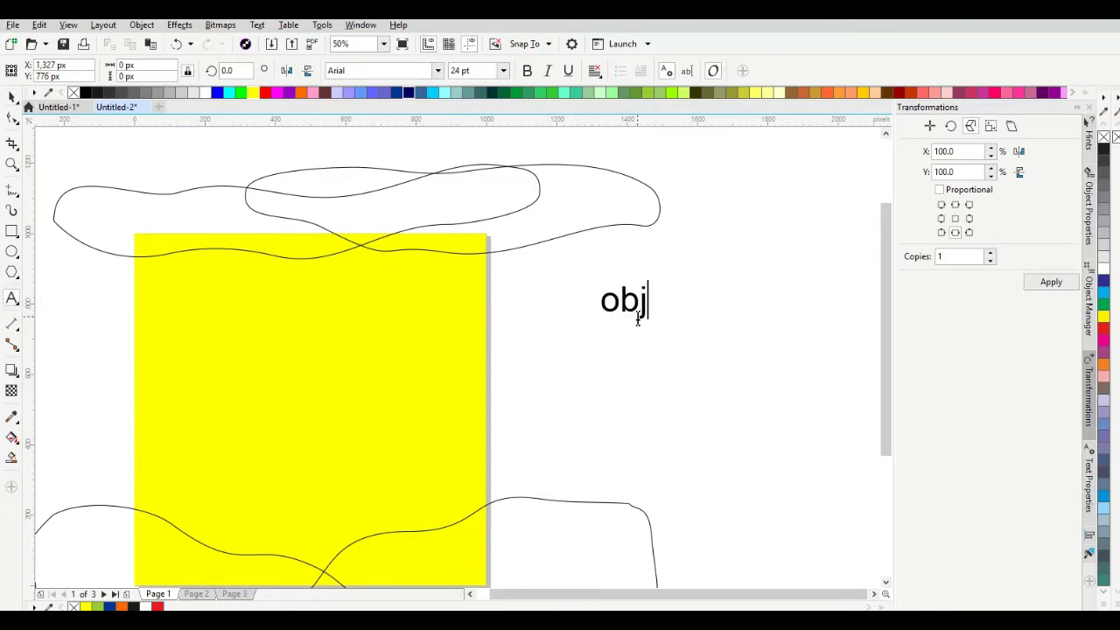
type("ect ")
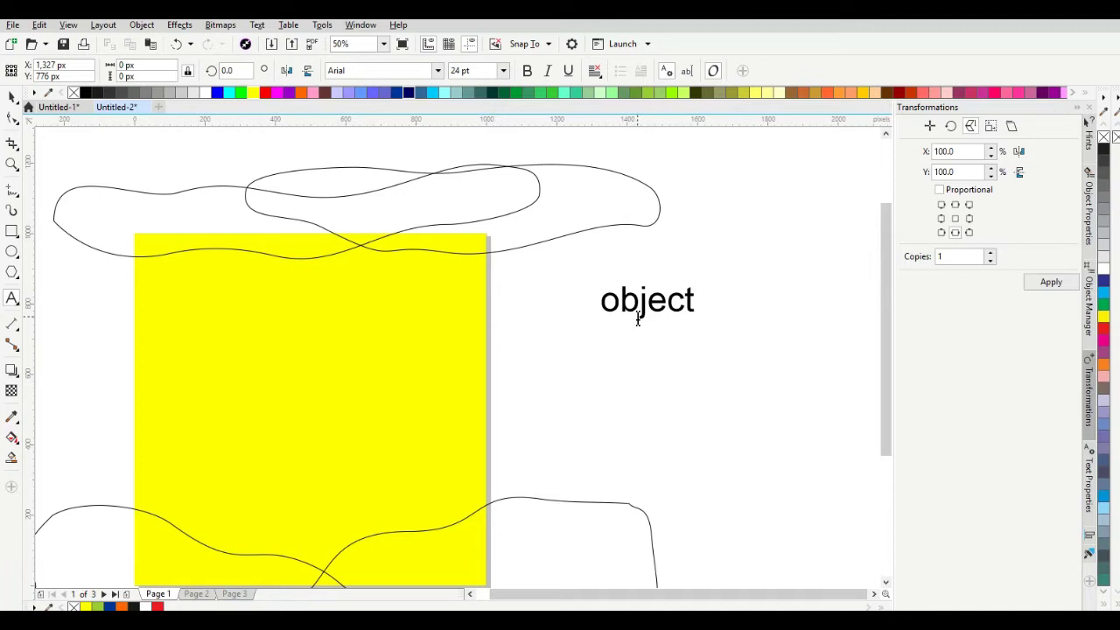
type("+ object")
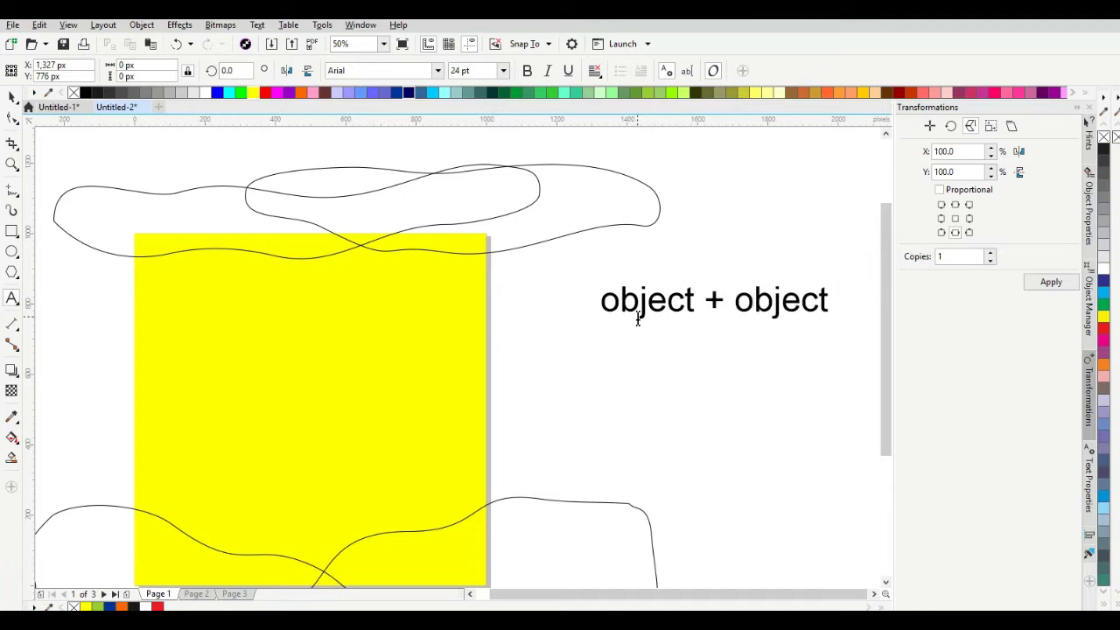
type(" + shift")
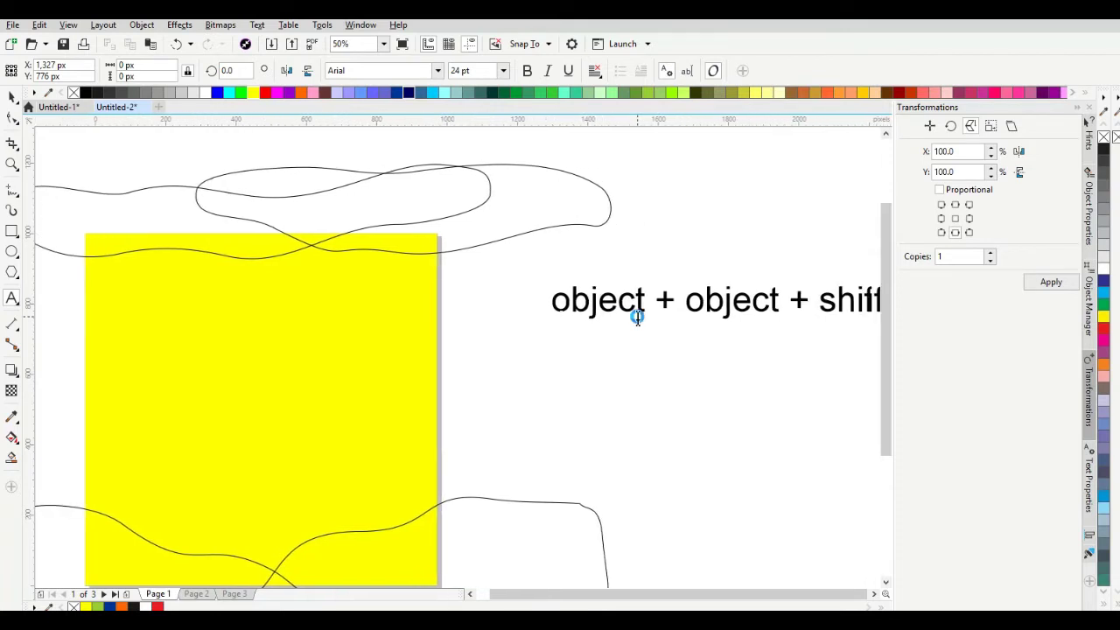
left_click(18, 99)
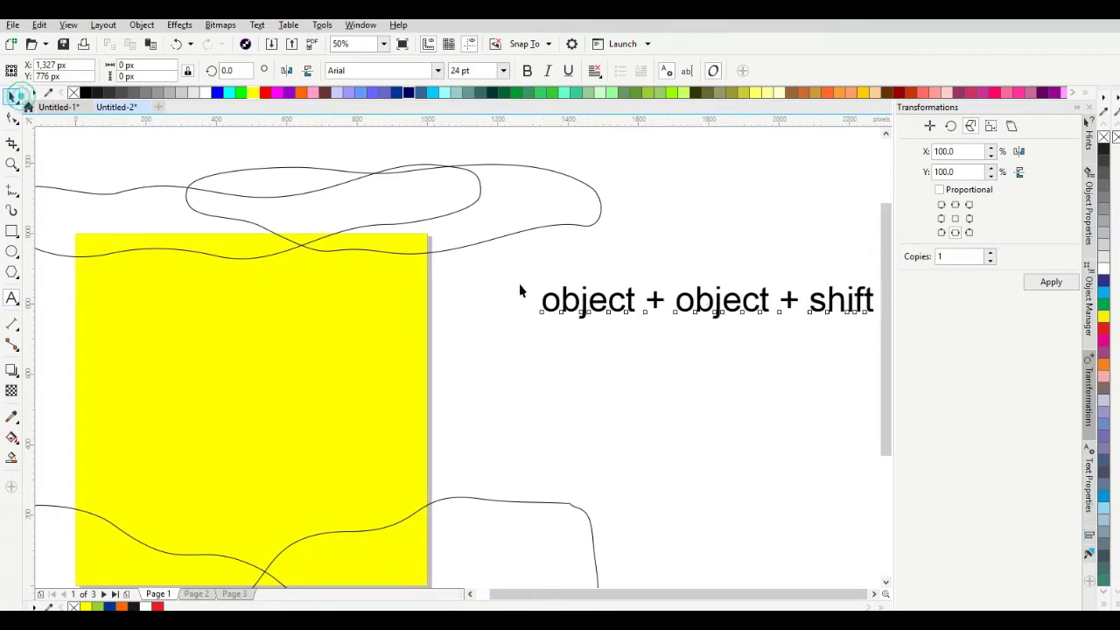
left_click(586, 300)
left_click_drag(698, 303, 628, 322)
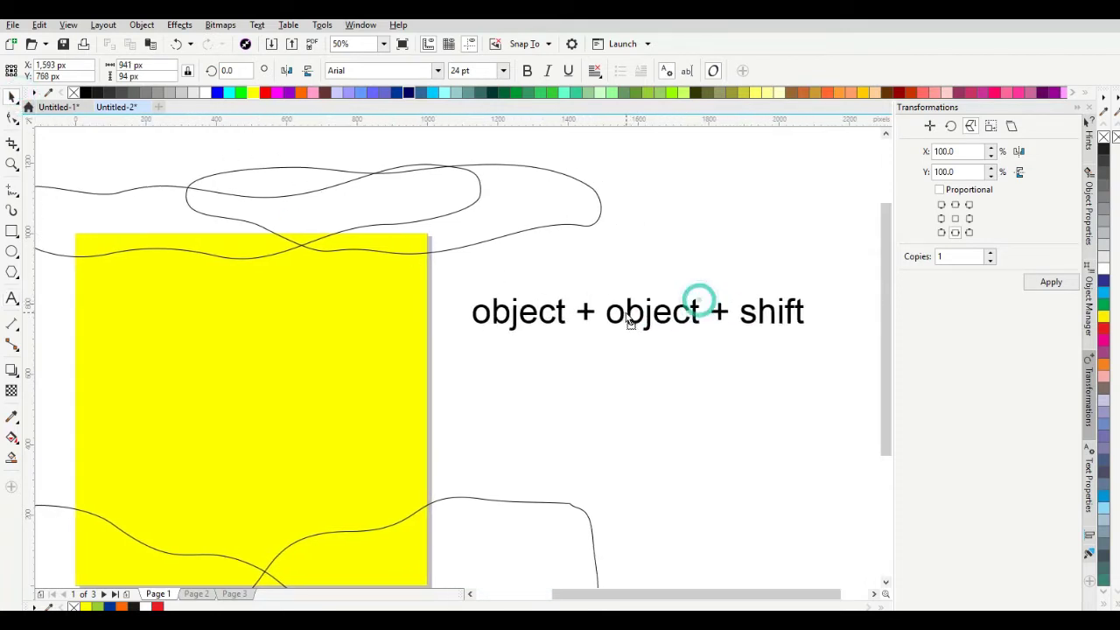
left_click(698, 263)
- Intersect the 1,179 × 254 px wavy shape at the upper right with the yellow square
left_click(502, 218)
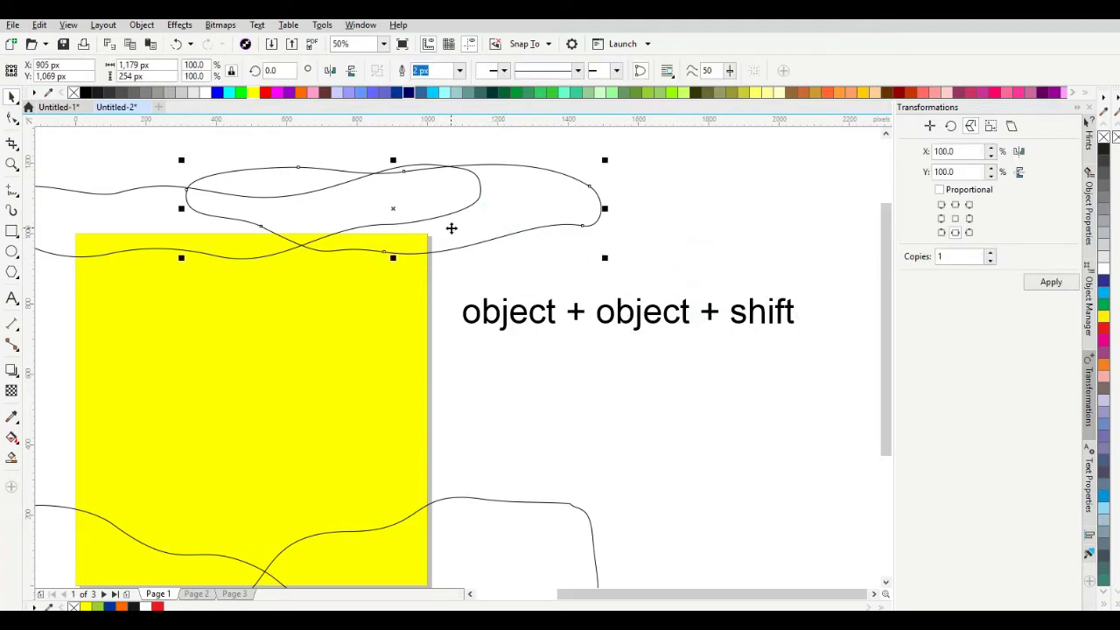
left_click(407, 289, "shift")
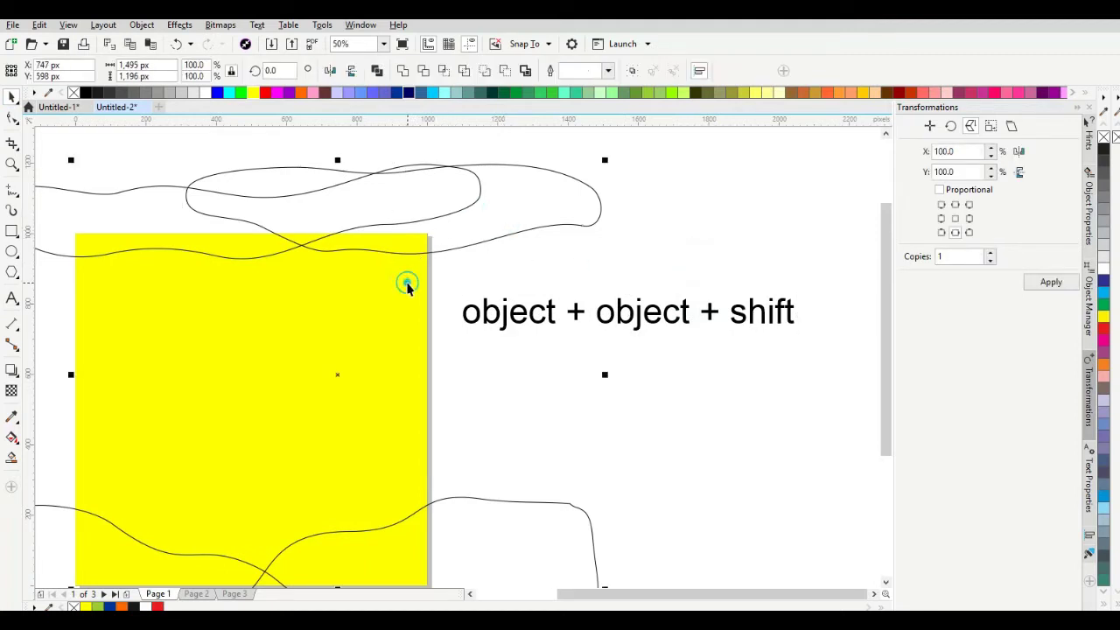
left_click(444, 74)
- Delete the original upper right wavy outline and fill its intersected piece inside the square with orange
left_click(552, 214)
left_click(552, 212)
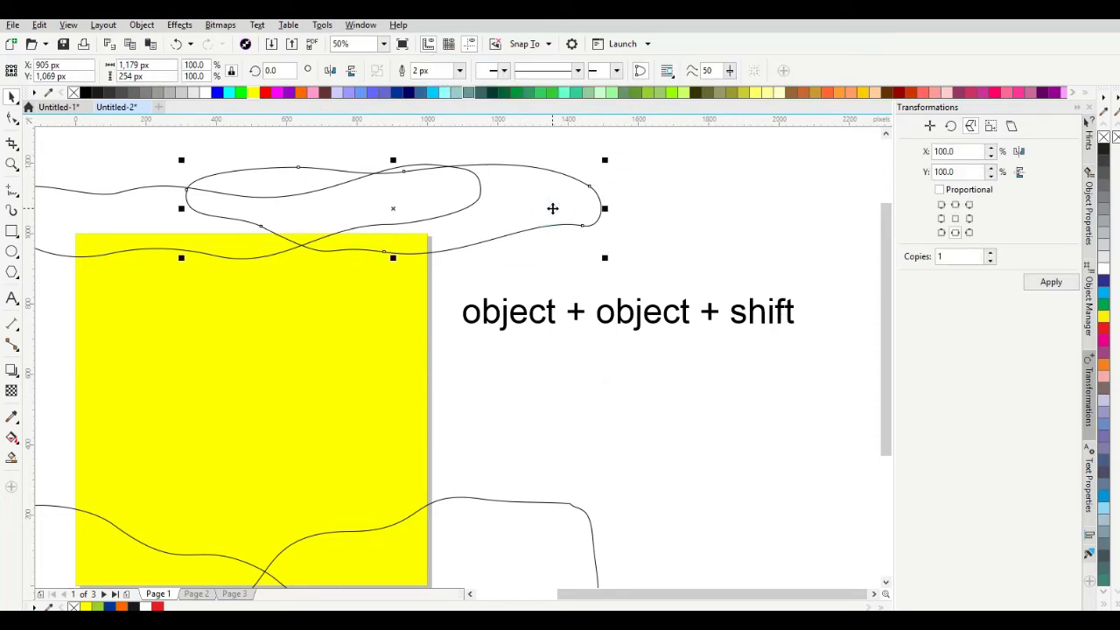
key("Delete")
left_click(425, 241)
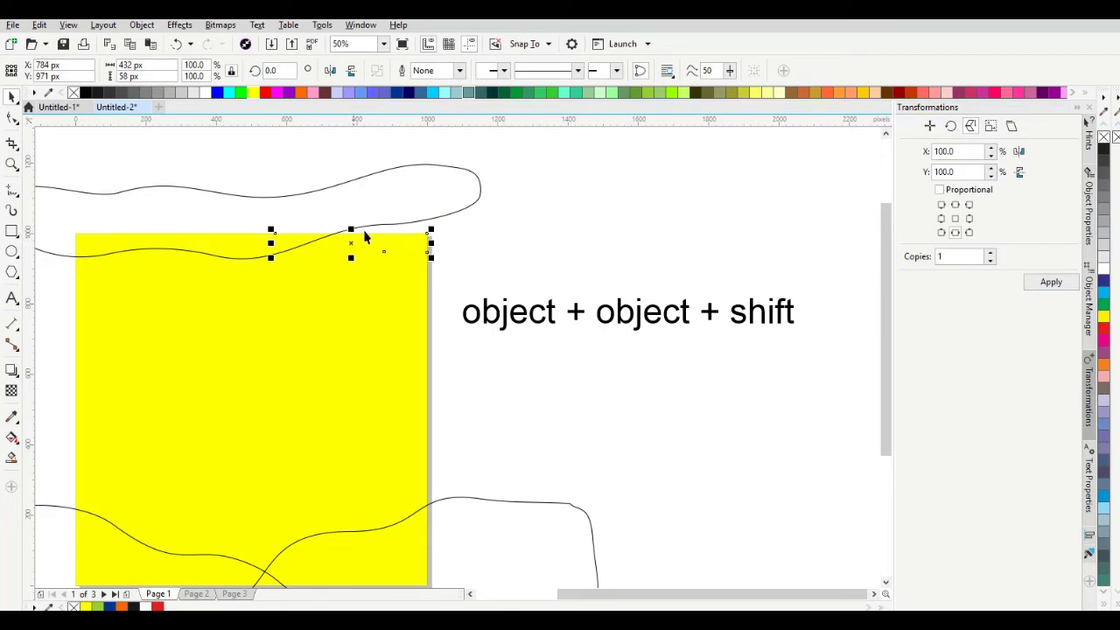
left_click(300, 92)
- Intersect the remaining wavy shape on the upper edge with the yellow square
scroll(472, 182, "down", 2)
scroll(313, 205, "up", 2)
left_click(344, 185)
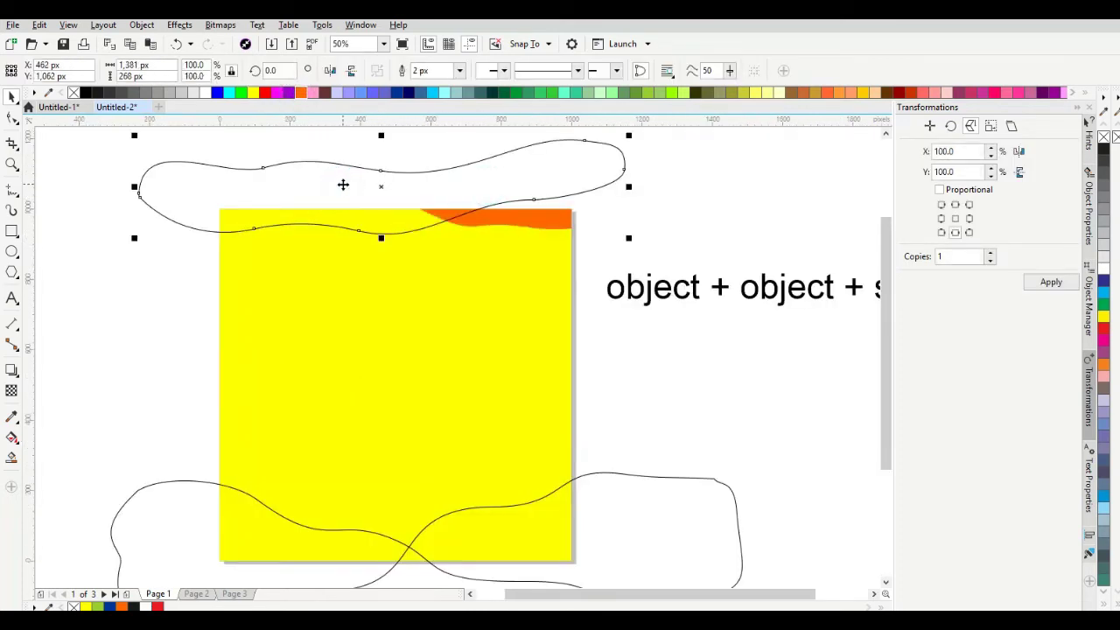
left_click(393, 287, "shift")
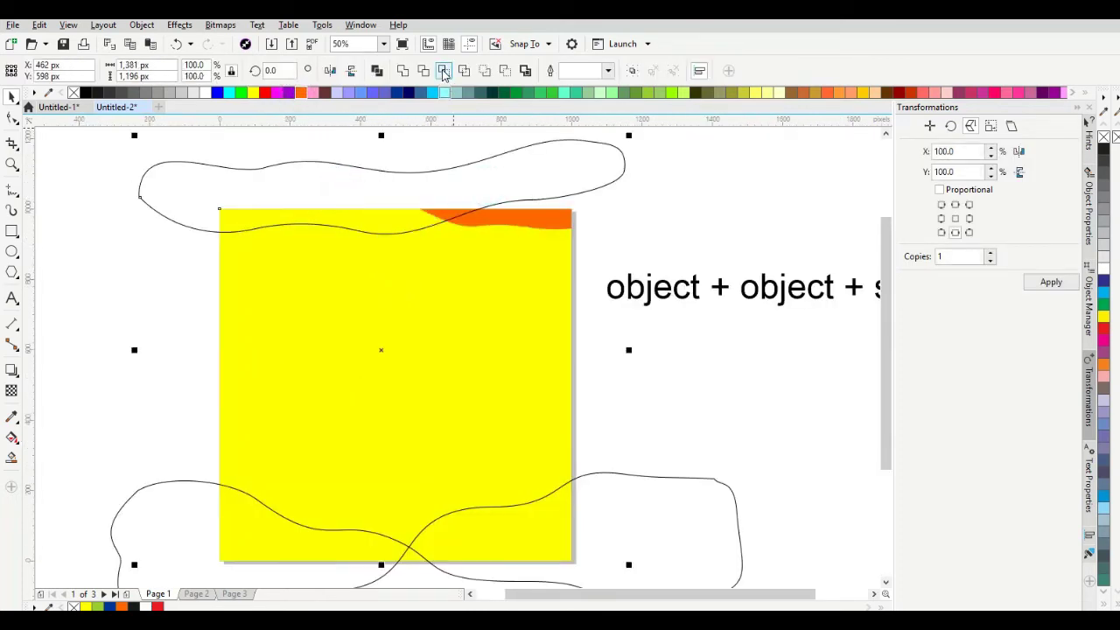
left_click(444, 70)
- Delete the original upper left wavy outline, fill its intersected piece with dark blue, and clear the selection
left_click(586, 180)
left_click(586, 175)
key("Delete")
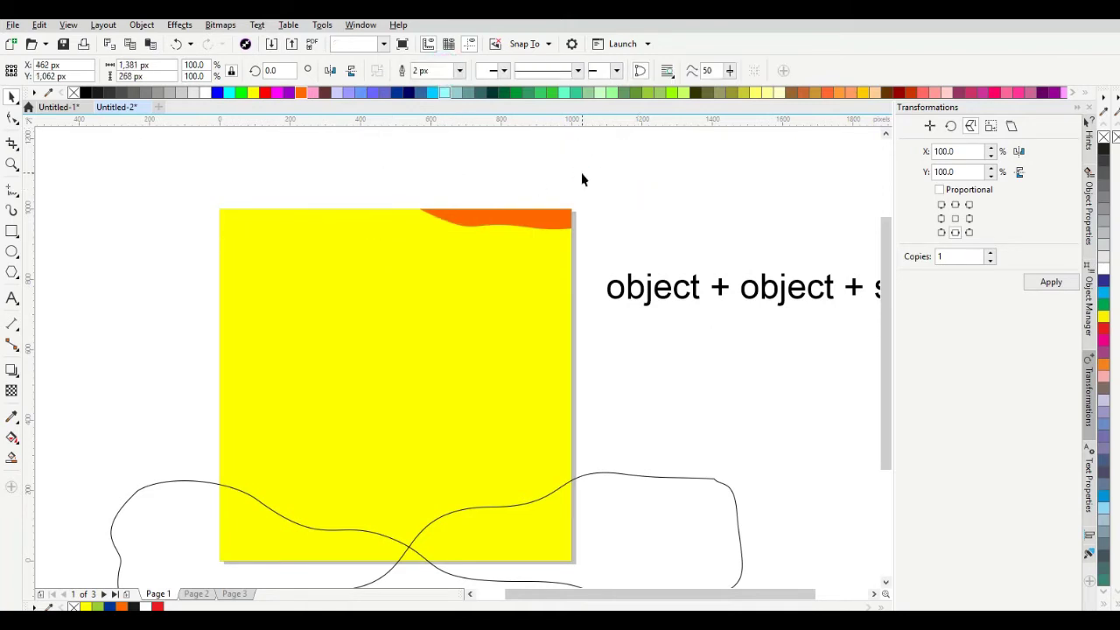
left_click(408, 221)
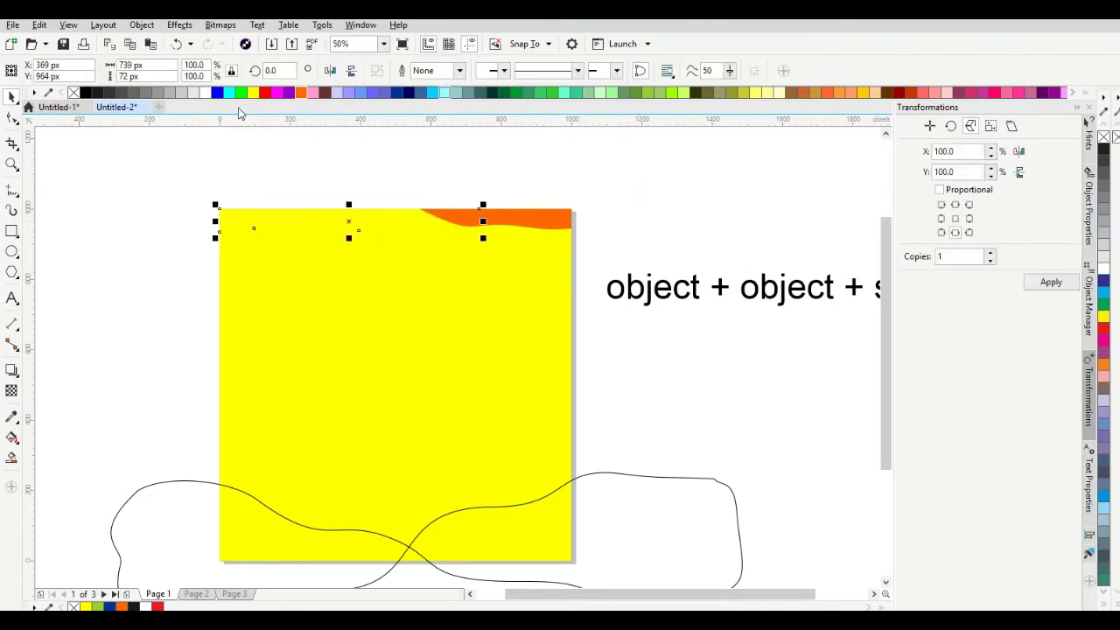
left_click(397, 93)
scroll(393, 158, "down", 2)
key("Escape")
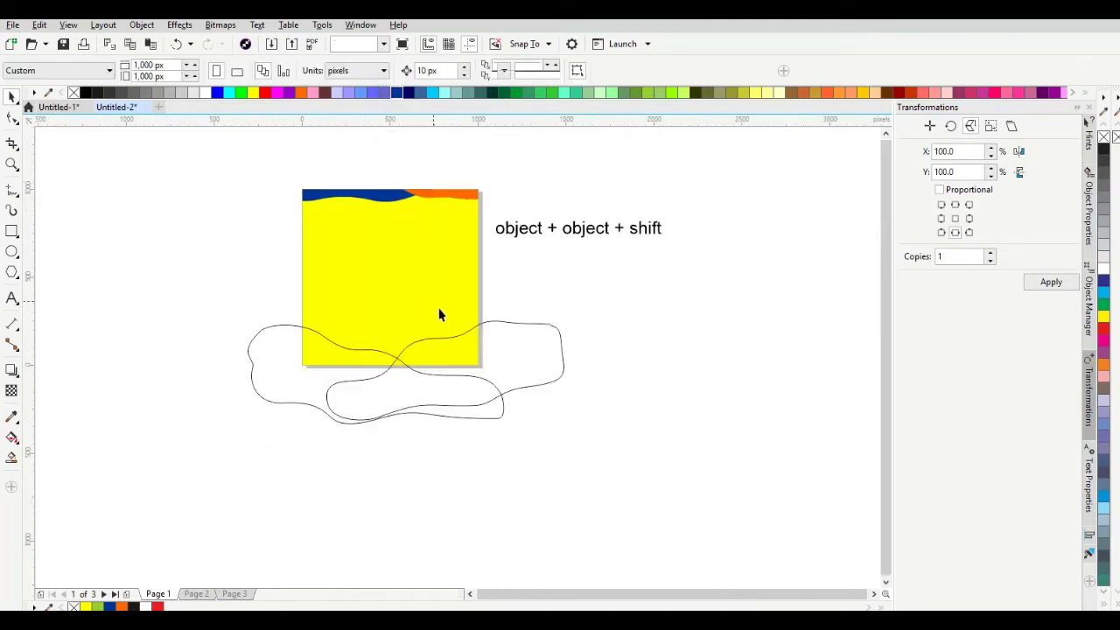
- Intersect the lower right wavy shape with the yellow square
scroll(437, 308, "up", 1)
left_click(548, 380)
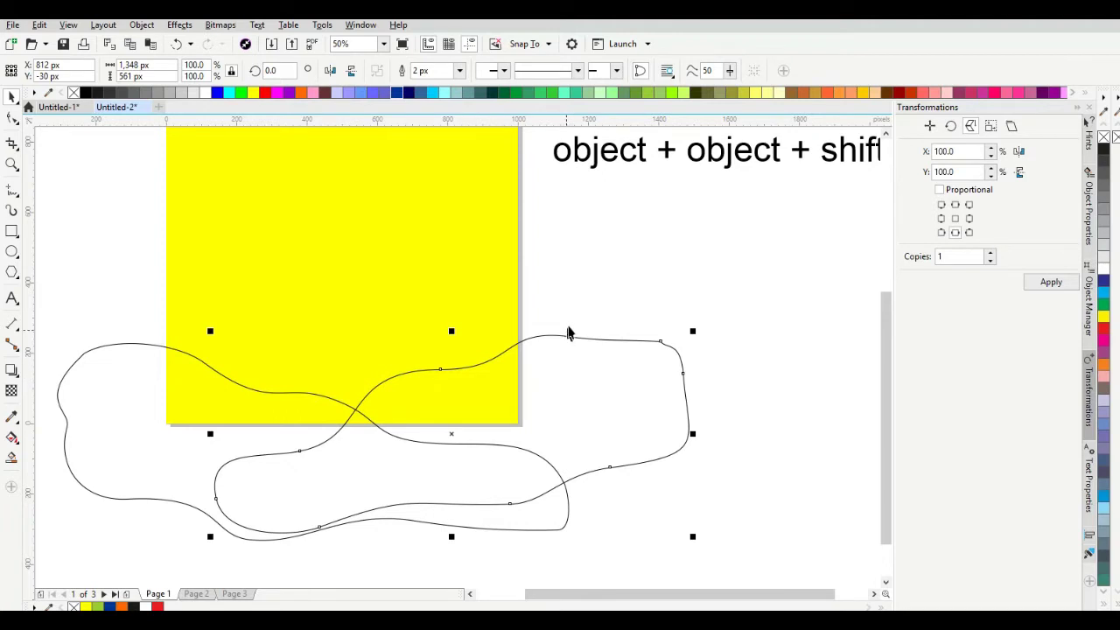
left_click(497, 298, "shift")
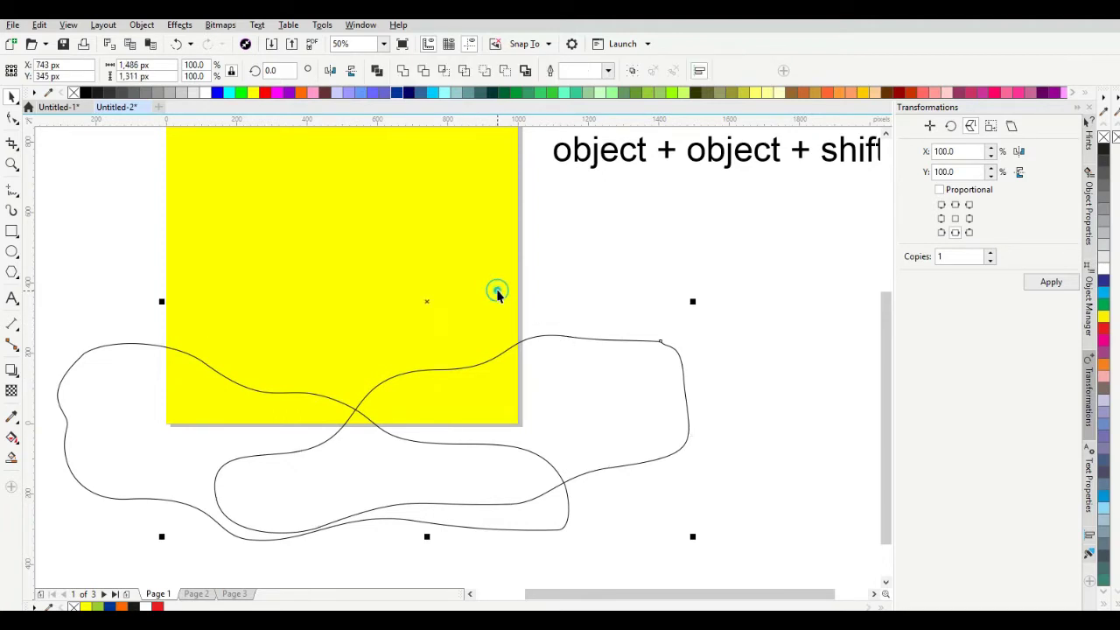
left_click(443, 69)
- Delete the original lower right wavy outline and fill its intersected piece in the square's corner with dark blue
left_click(558, 252)
left_click(565, 384)
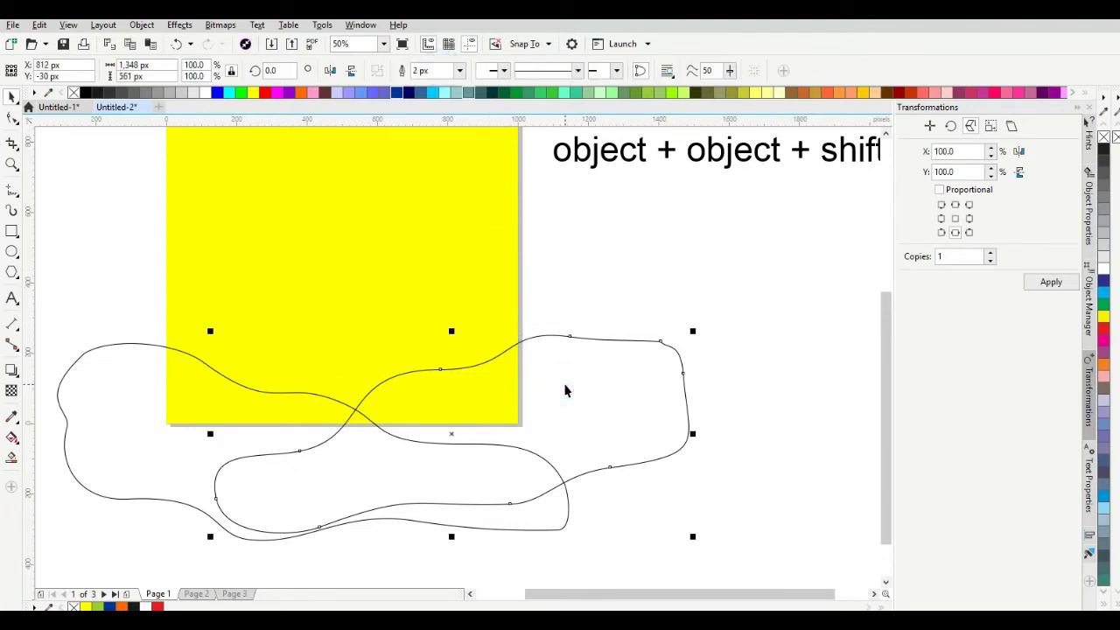
key("Delete")
left_click(487, 406)
left_click(397, 92)
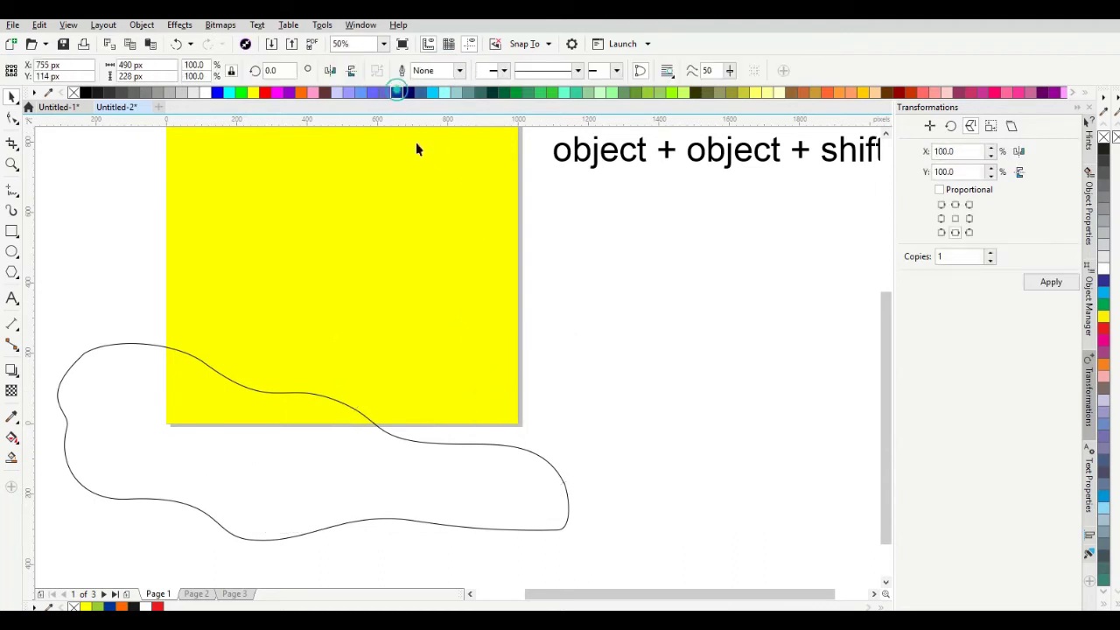
left_click(578, 296)
- Intersect the lower left wavy shape with the yellow square
left_click(286, 407)
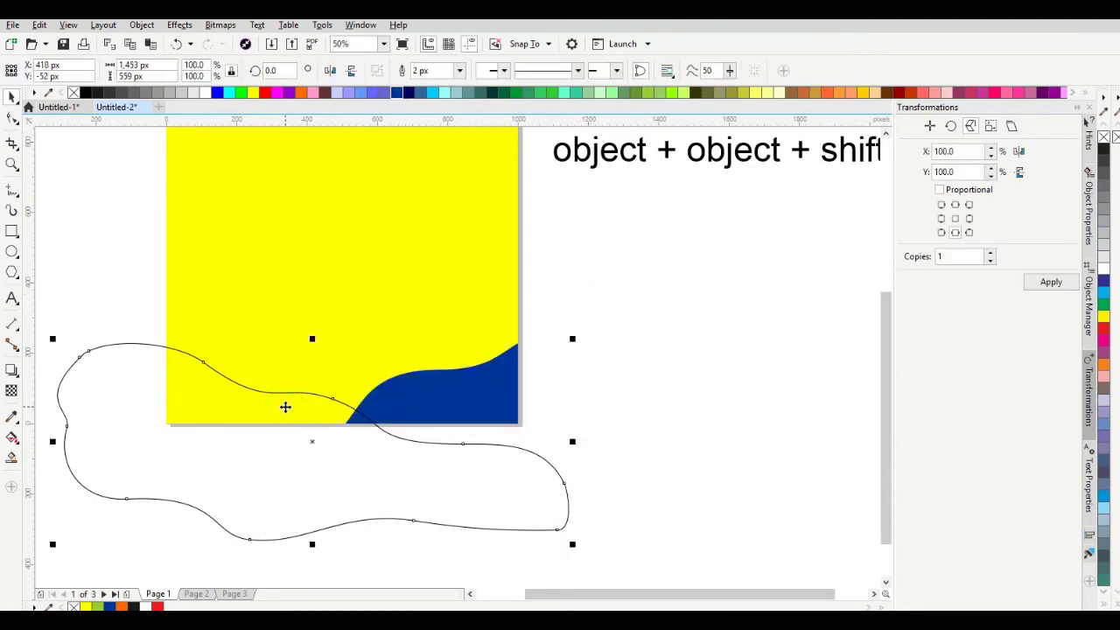
left_click(271, 318, "shift")
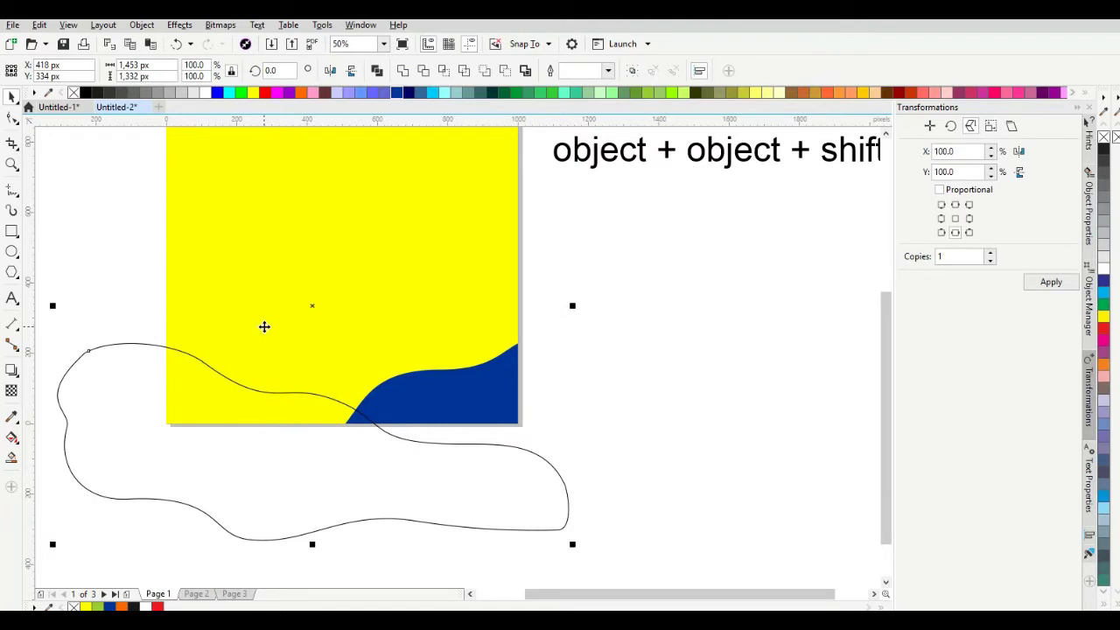
left_click(444, 72)
- Delete the original lower left wavy outline, fill its intersected piece with orange, and clear the selection
left_click(638, 323)
left_click(518, 494)
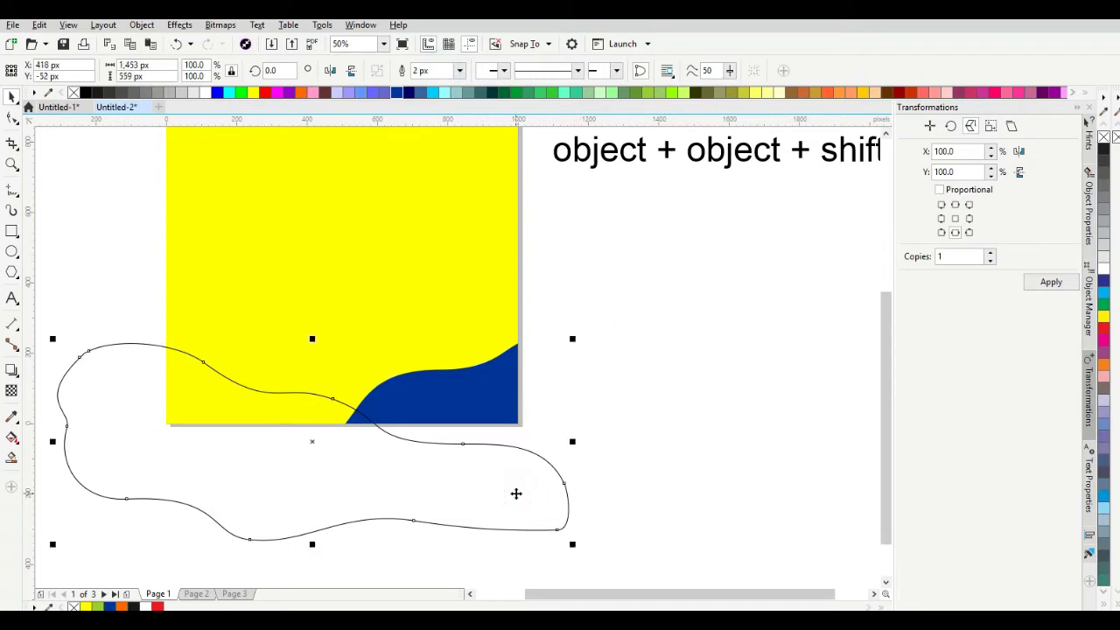
key("Delete")
left_click(310, 418)
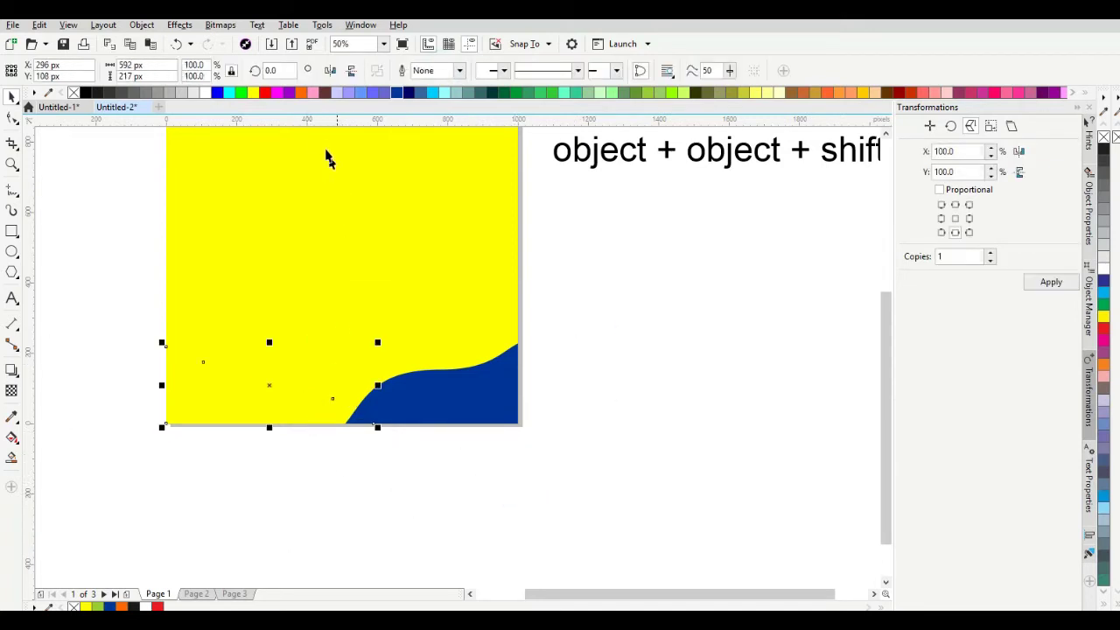
left_click(302, 92)
scroll(337, 264, "down", 2)
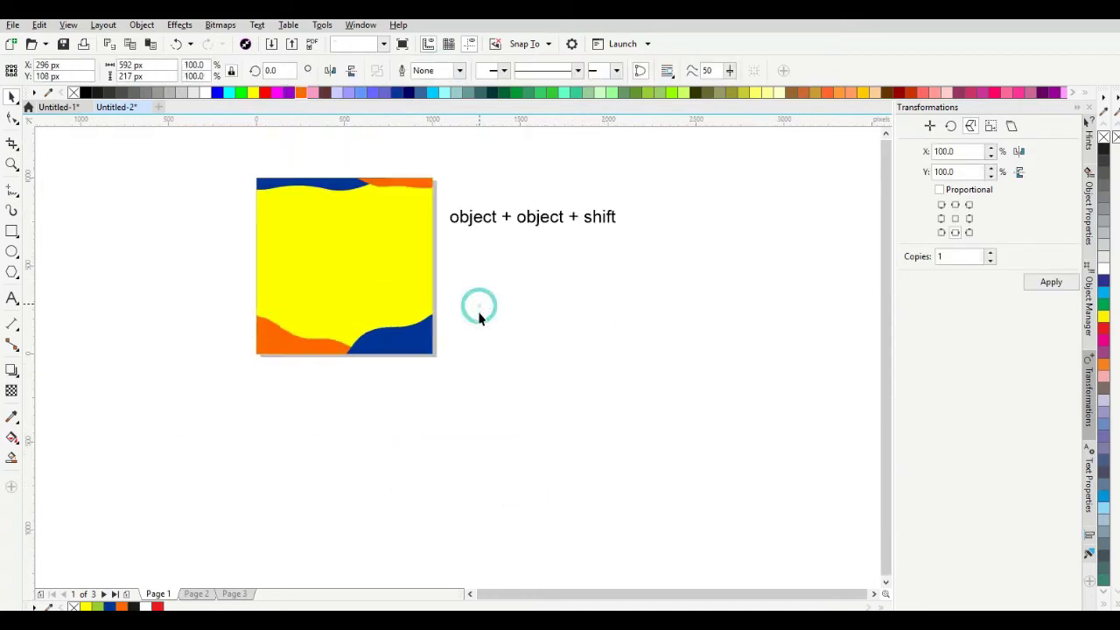
left_click(479, 308)
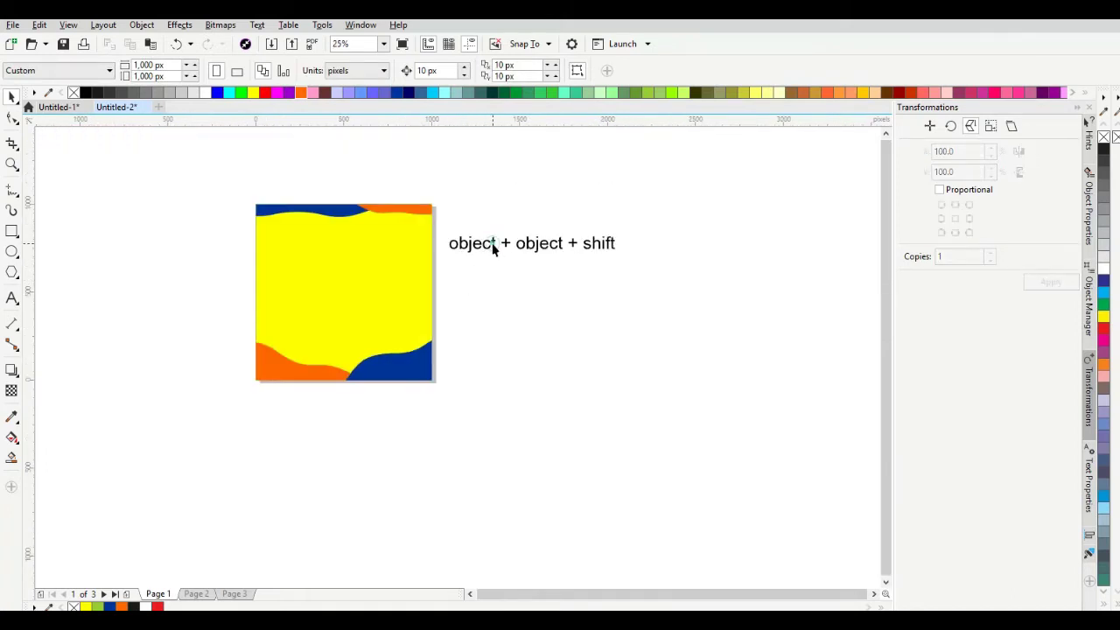
- Delete the note text beside the square and select the yellow background square
left_click(493, 244)
key("Delete")
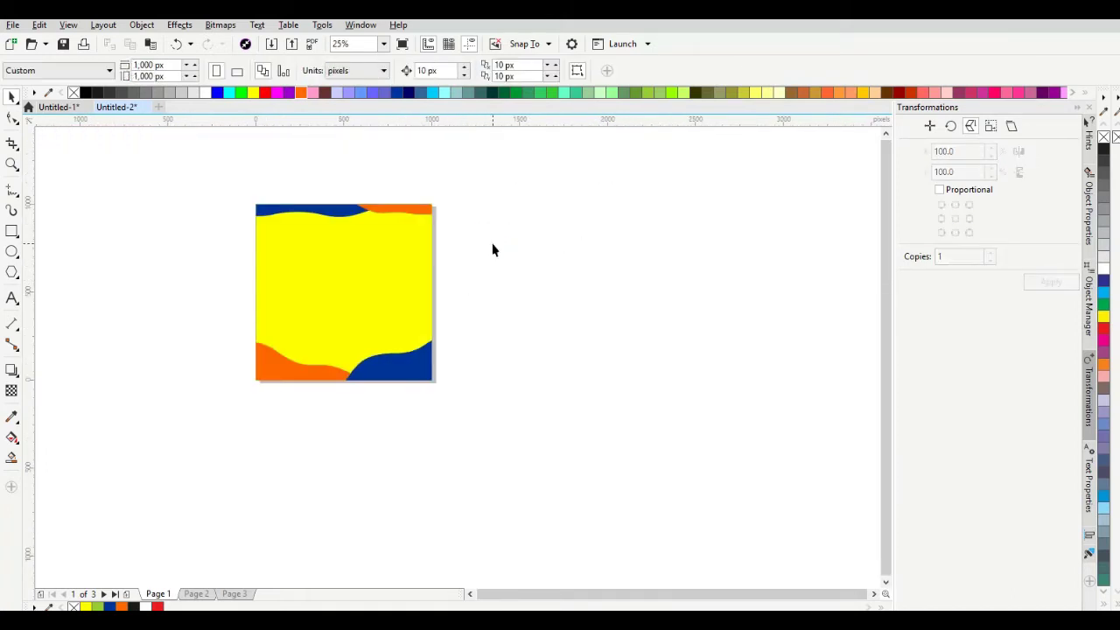
scroll(310, 286, "up", 1)
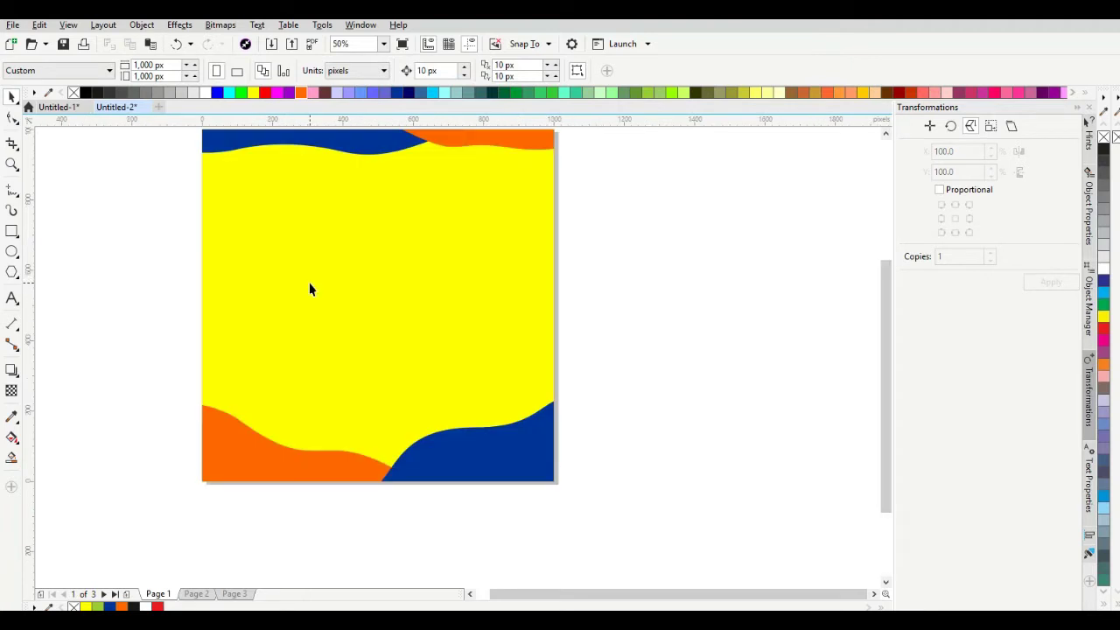
left_click(414, 284)
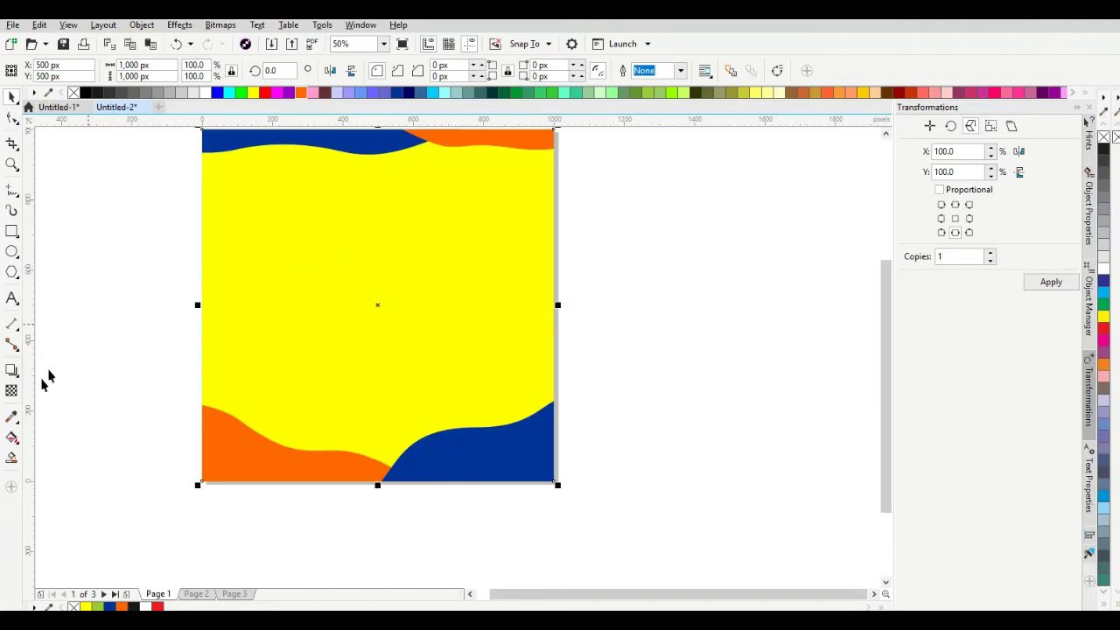
- Fill the yellow background square with a vertical linear gradient running from yellow down to orange #FF9500
left_click(13, 438)
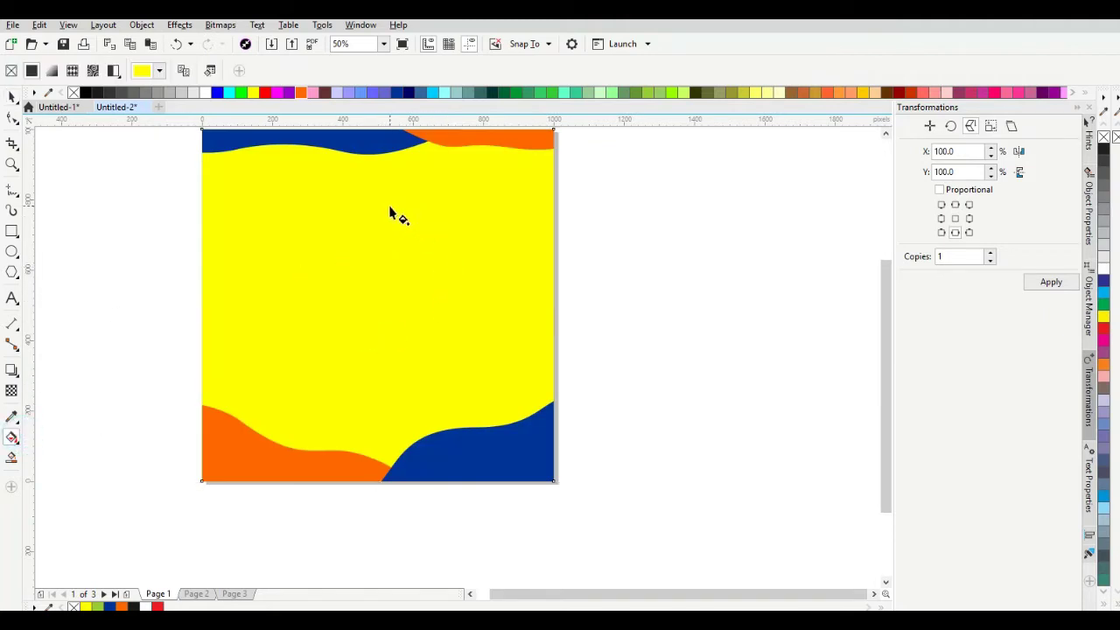
left_click_drag(390, 205, 394, 441)
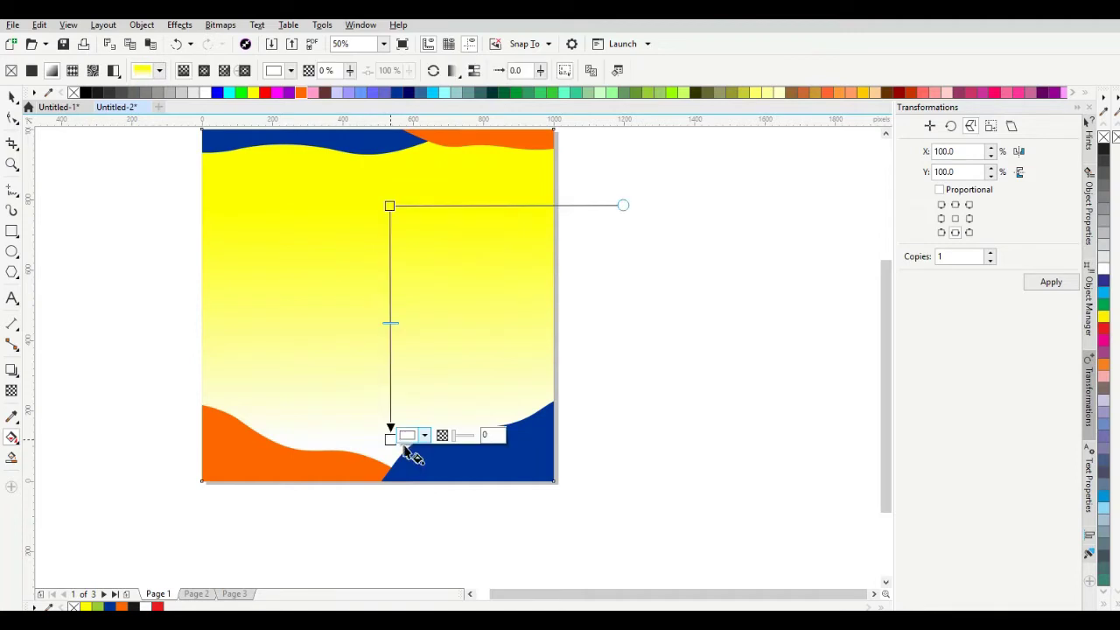
left_click(422, 436)
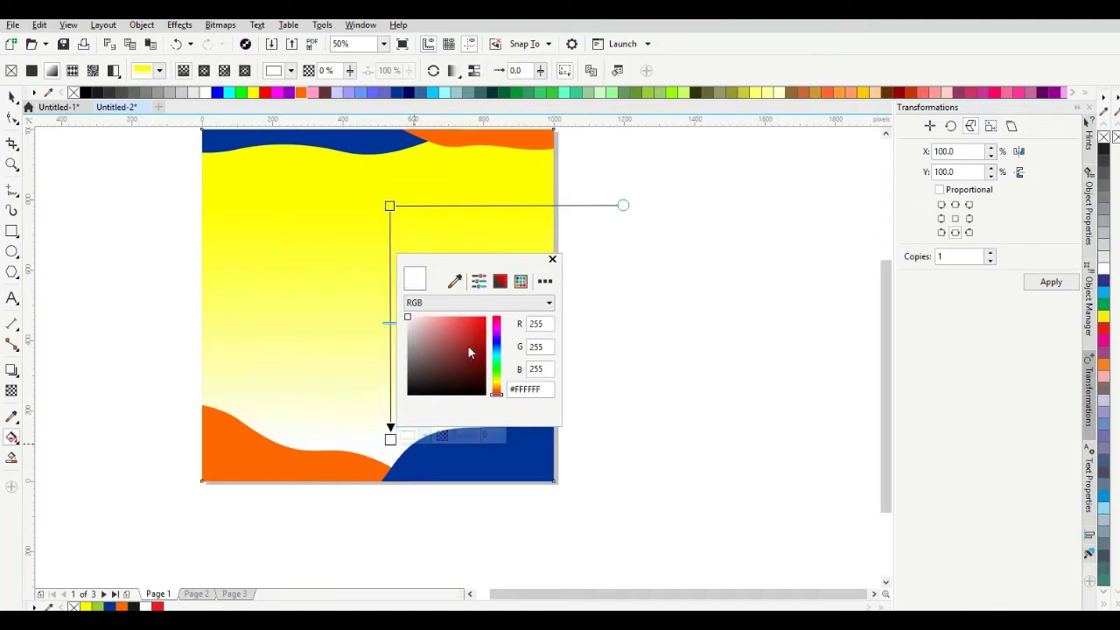
left_click_drag(499, 390, 499, 391)
left_click_drag(480, 331, 492, 313)
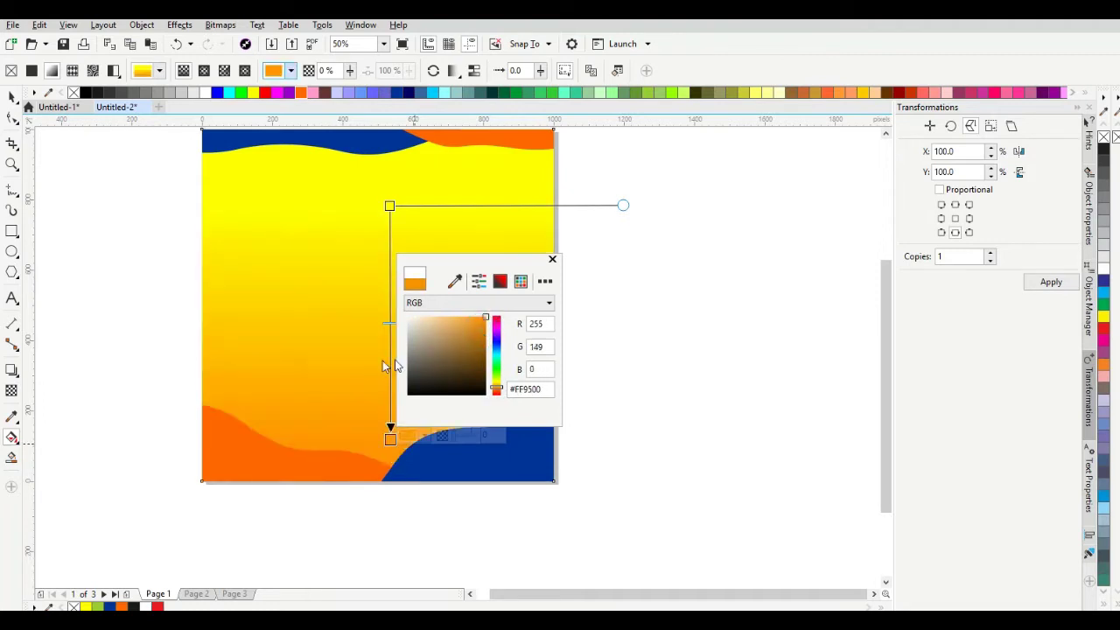
left_click(356, 363)
- Extend the gradient's orange end down to the square's lower edge and clear the selection
left_click_drag(390, 439, 389, 482)
scroll(390, 482, "down", 1)
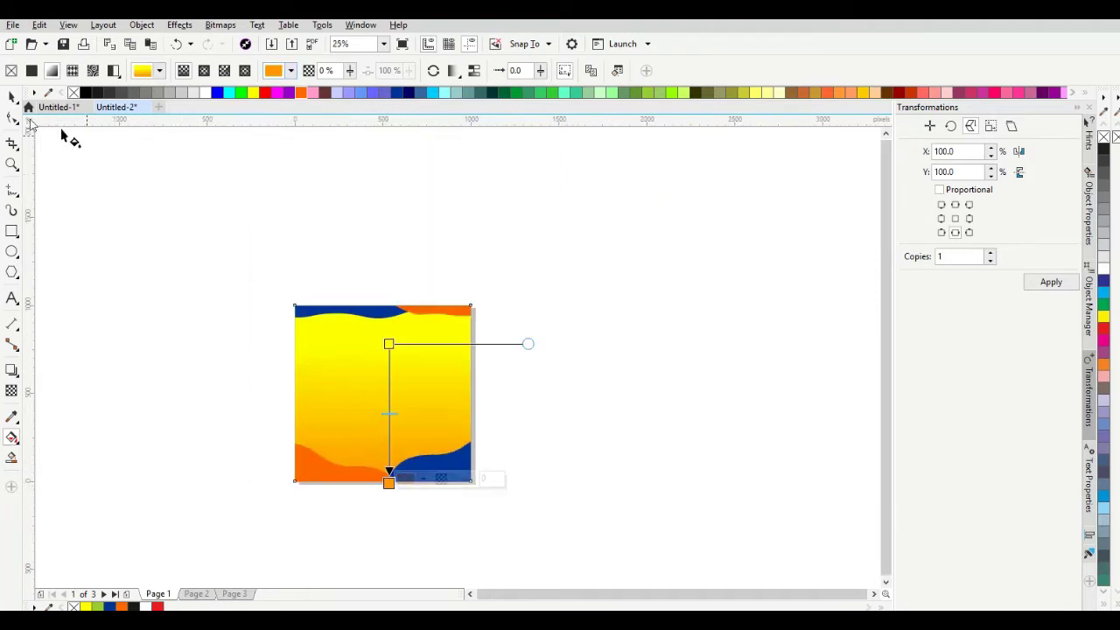
left_click(476, 209)
scroll(385, 388, "up", 1)
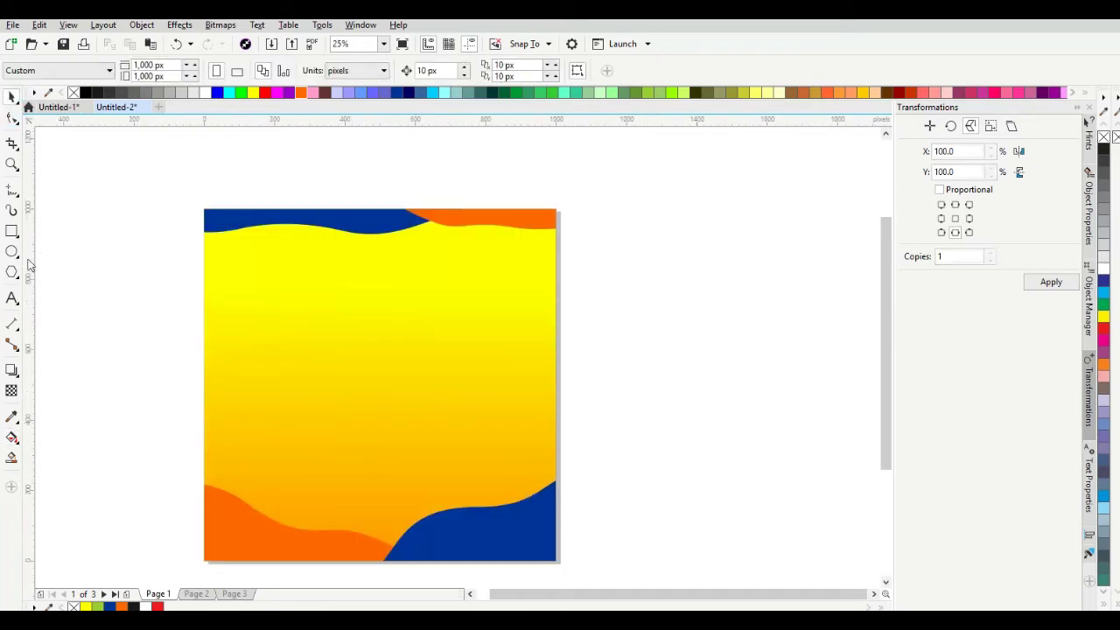
- Add a two-line headline beside the square reading "CARA CEPAT" and "JADI GANTENG"
left_click(12, 299)
left_click(122, 294)
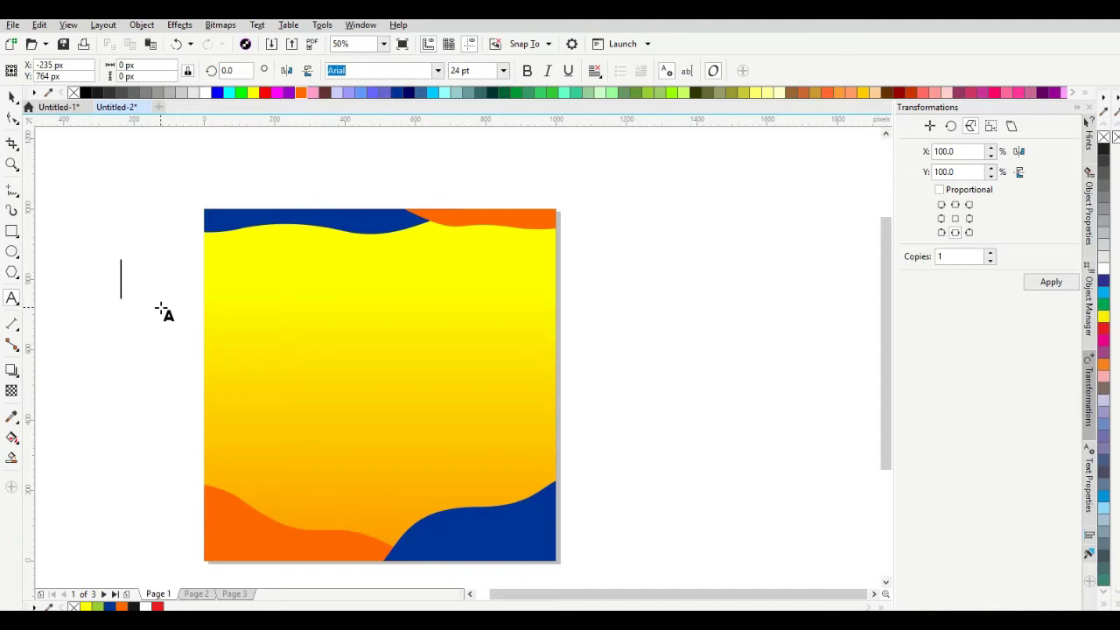
type("cara")
key("BackSpace")
key("BackSpace")
key("BackSpace")
key("BackSpace")
type("CARA ")
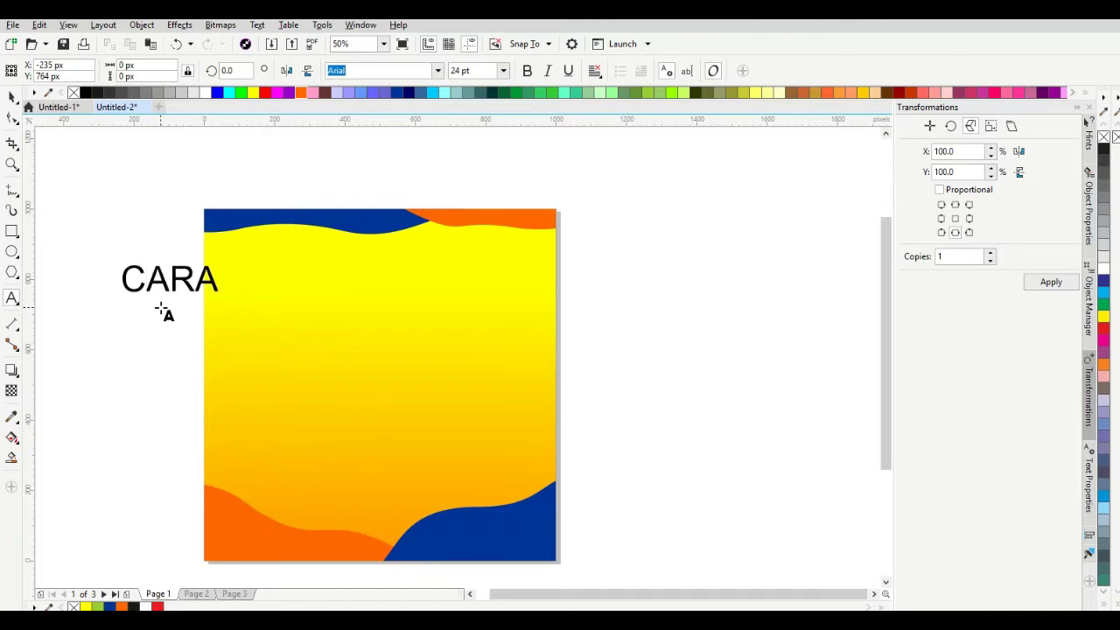
type("JADI")
key("BackSpace")
key("BackSpace")
key("BackSpace")
key("BackSpace")
type("CEPAT")
key("Return")
type("J")
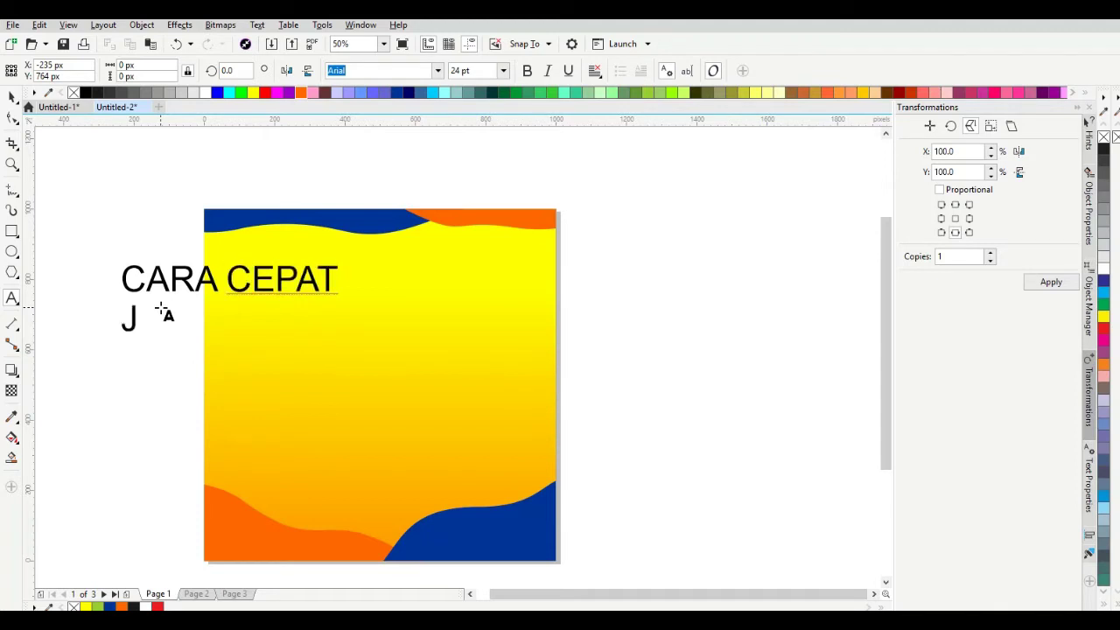
type("ADI GANTENG")
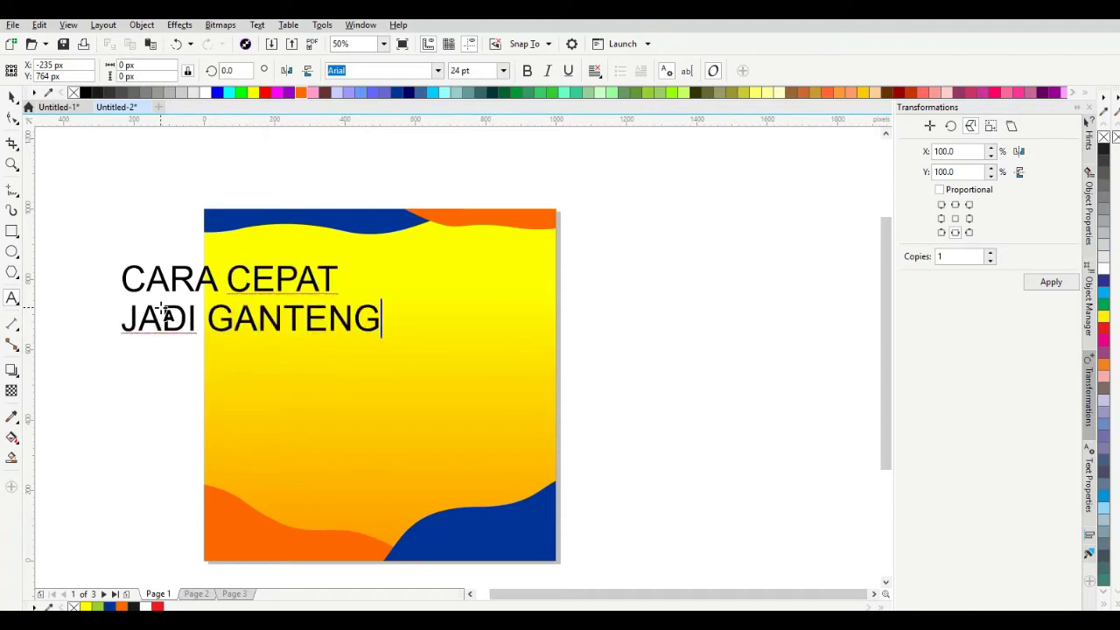
- Move the headline onto the gradient square and break "GANTENG" onto its own line
left_click(12, 96)
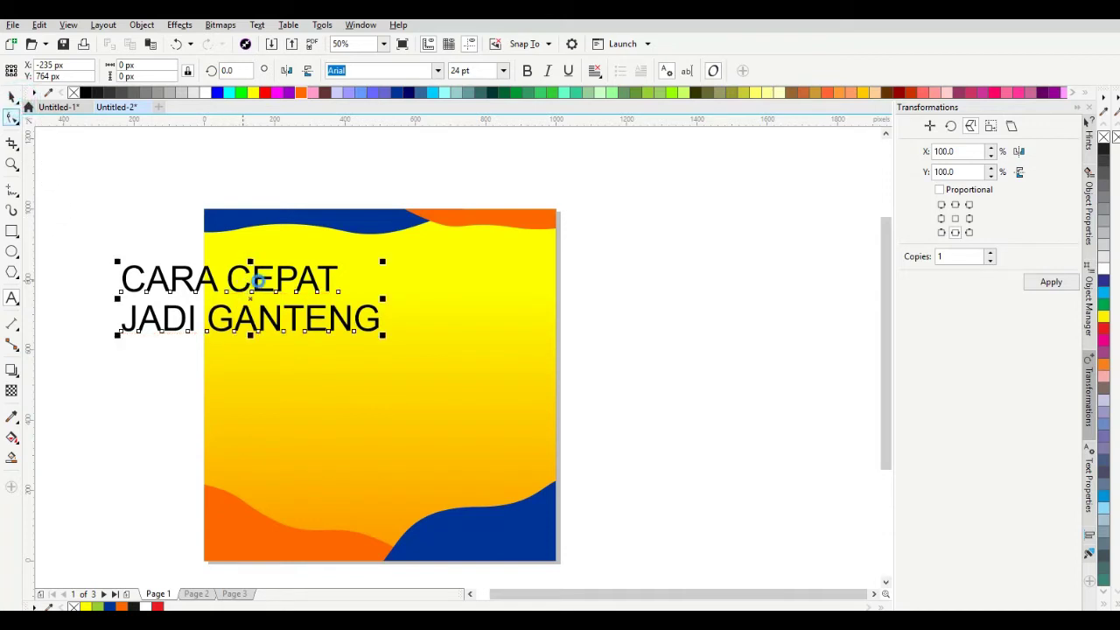
left_click_drag(294, 278, 410, 292)
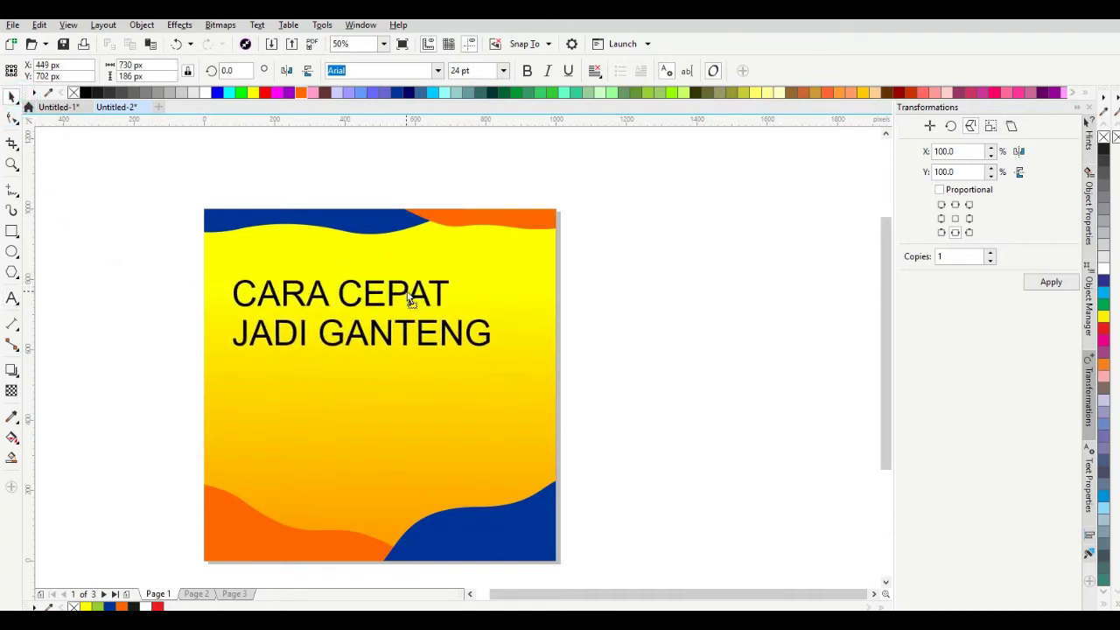
double_click(326, 336)
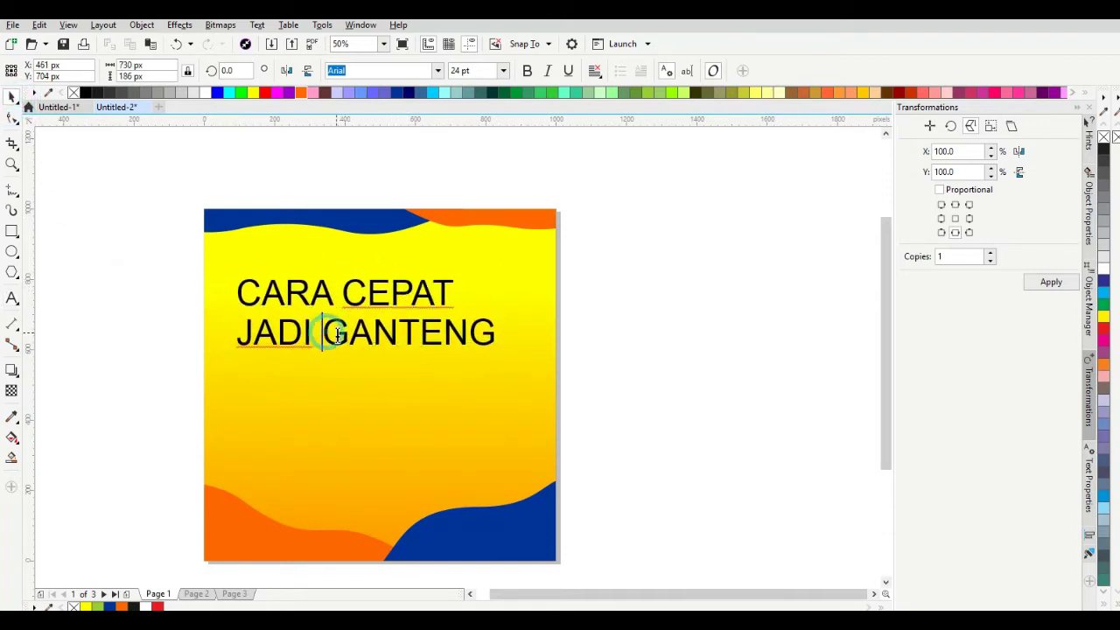
key("Return")
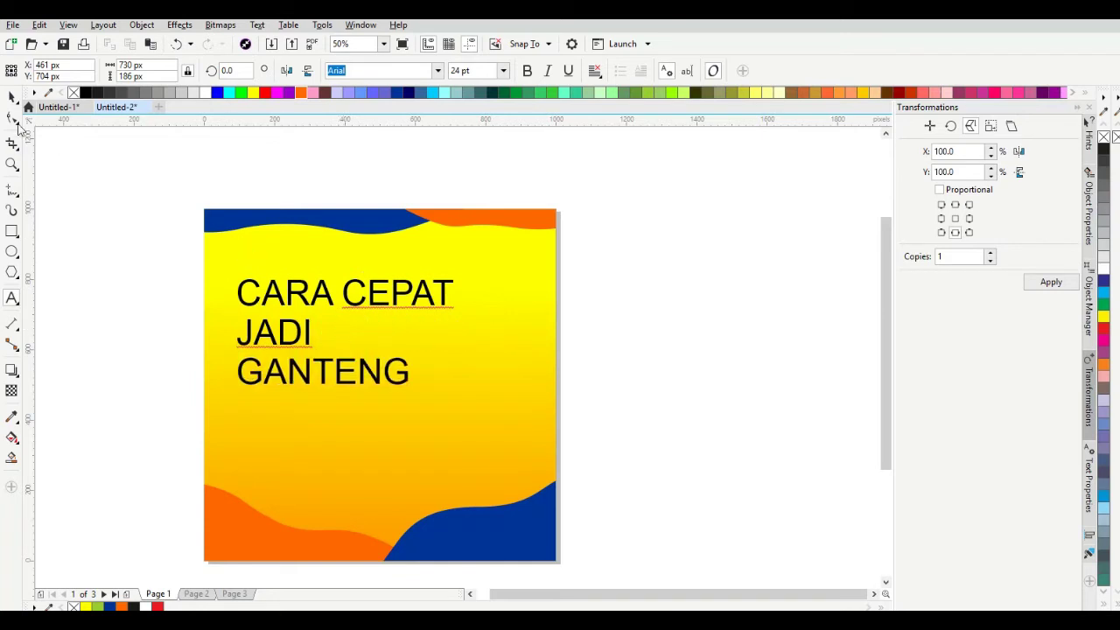
left_click(13, 96)
left_click_drag(430, 296, 423, 306)
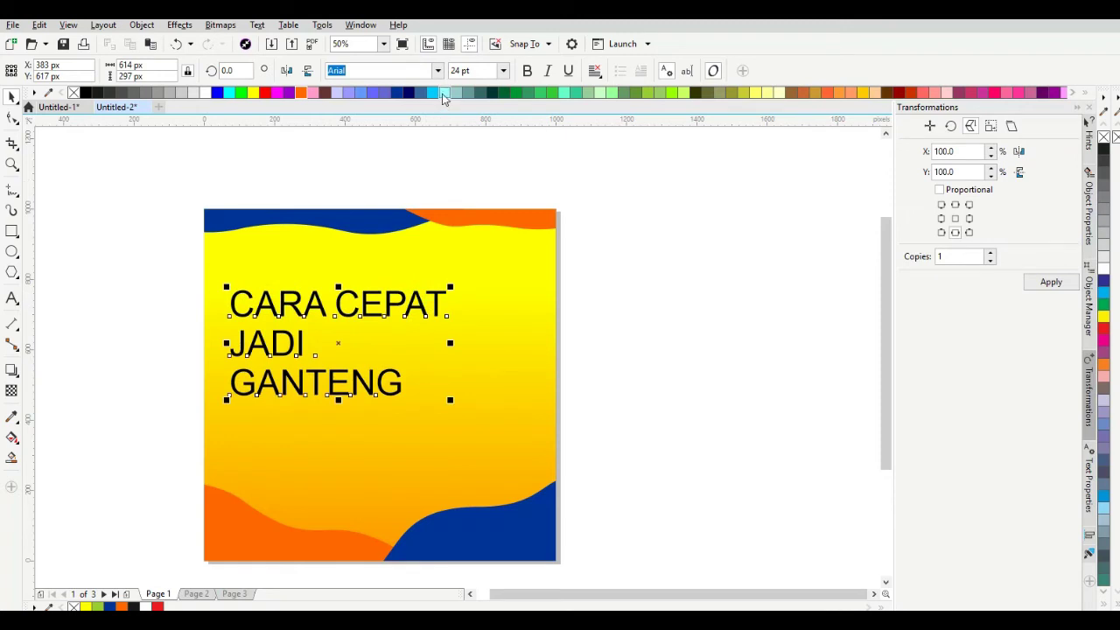
- Set the headline's font to Gotham Black, enlarge it to about 27.5 pt, and position it in the upper half of the square
left_click(440, 71)
left_click(438, 71)
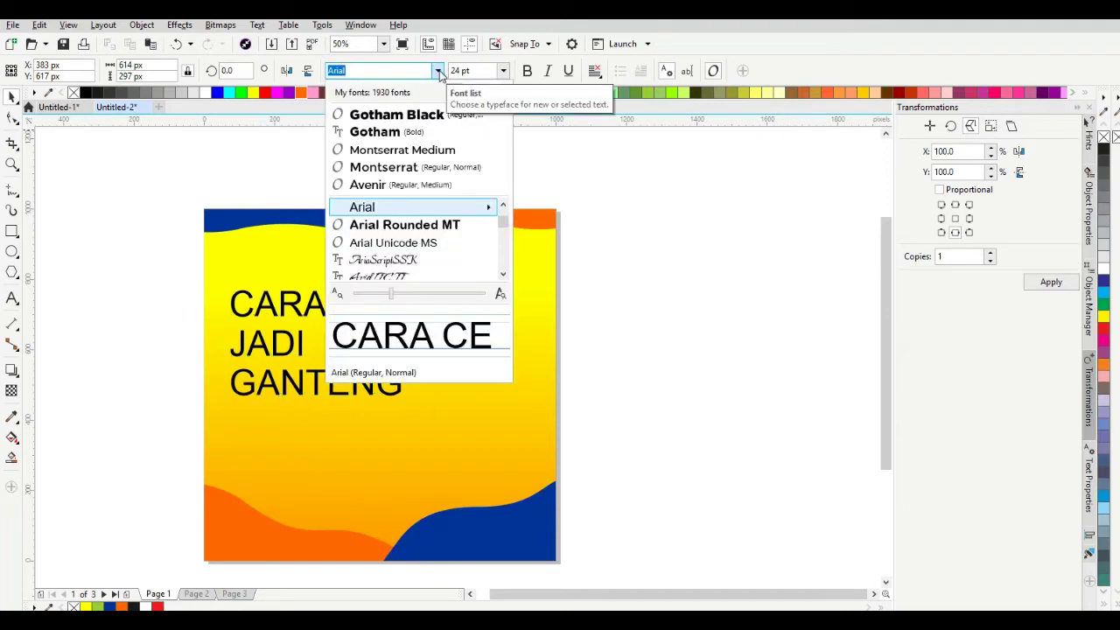
left_click(429, 115)
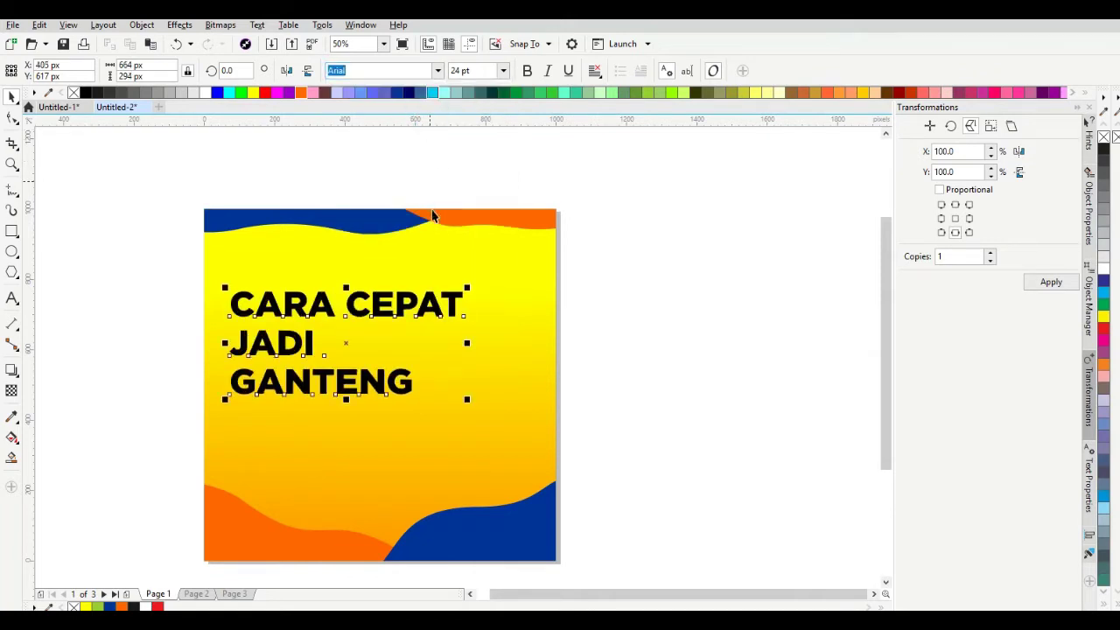
scroll(458, 325, "down", 1)
left_click_drag(467, 342, 500, 373)
left_click_drag(434, 351, 429, 342)
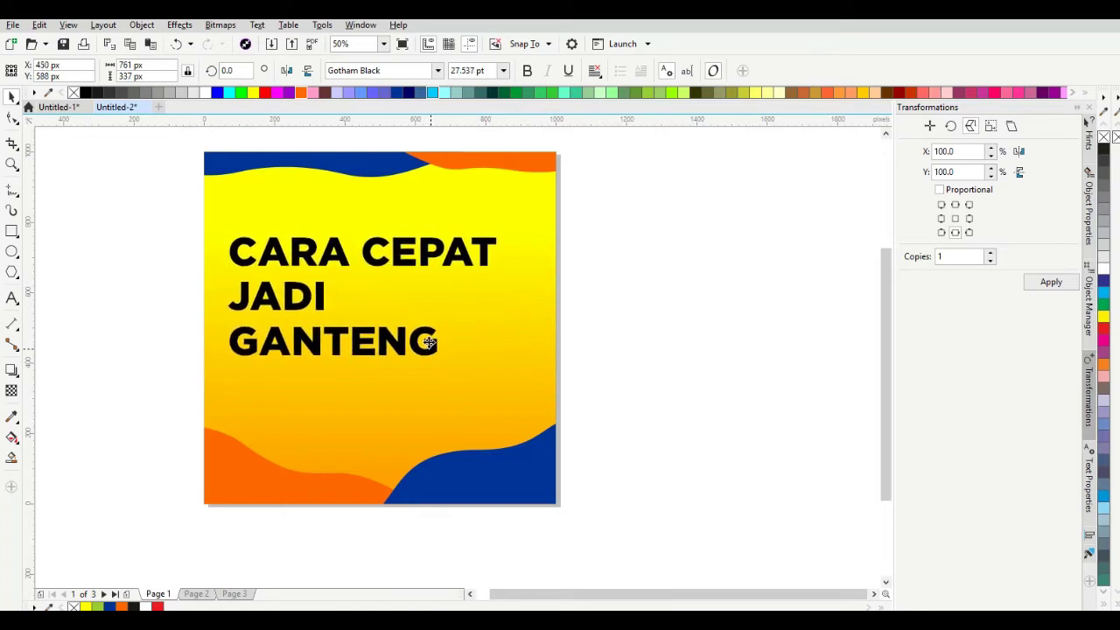
- Break "CEPAT" onto its own line and enlarge the four-line headline to about 34 pt
left_click(372, 252)
double_click(367, 254)
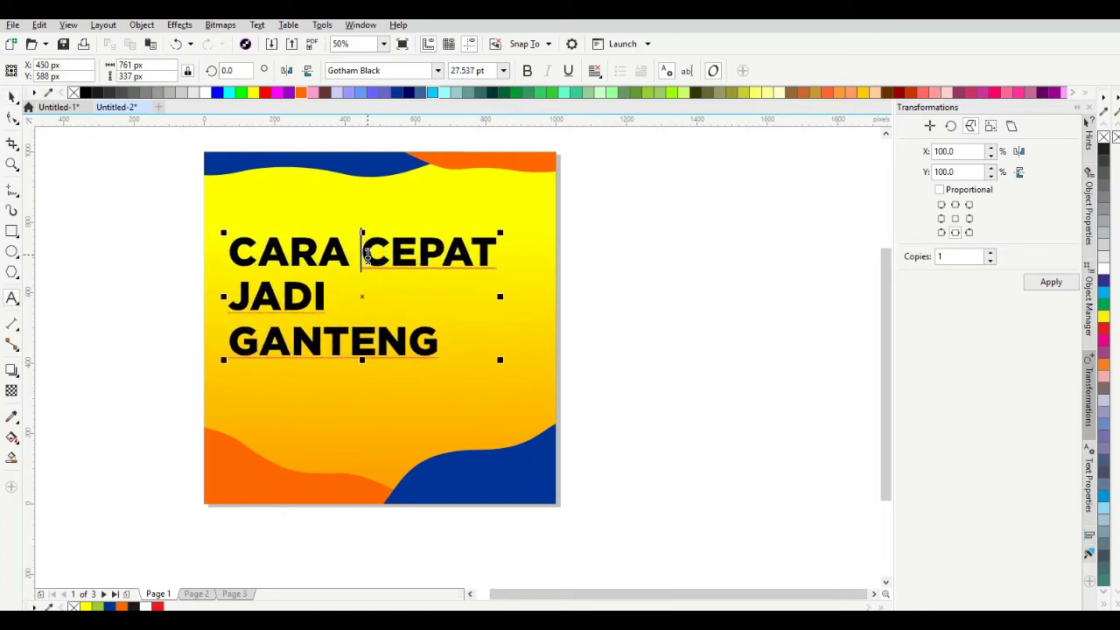
key("Return")
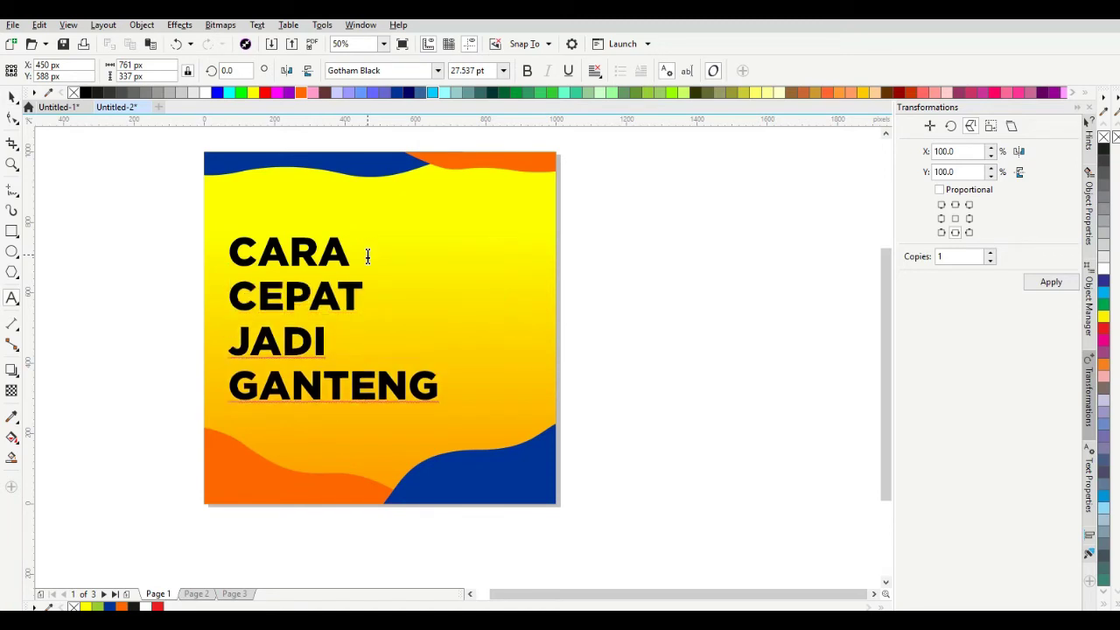
left_click(12, 97)
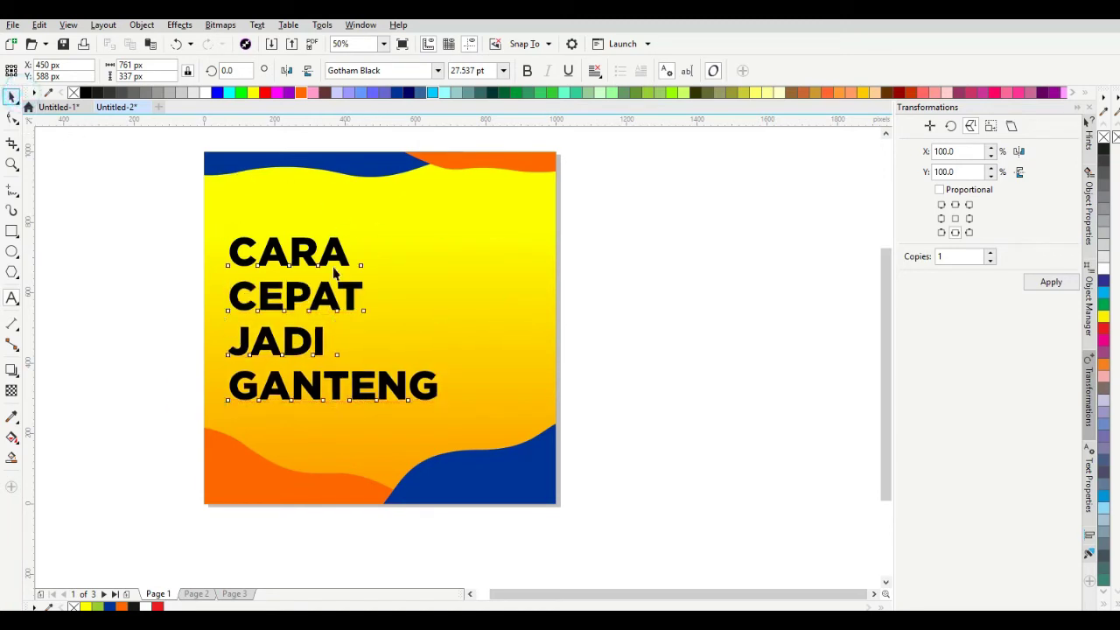
left_click_drag(443, 231, 490, 196)
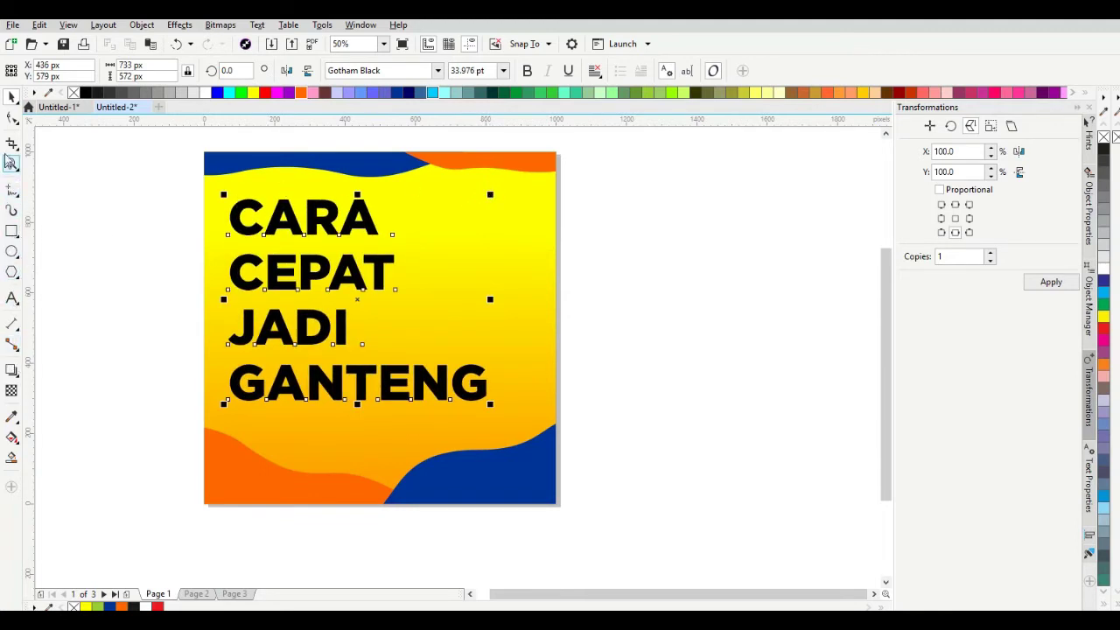
- Tighten the headline's line spacing to a text height of about 503 px and move it slightly lower on the square
left_click(12, 118)
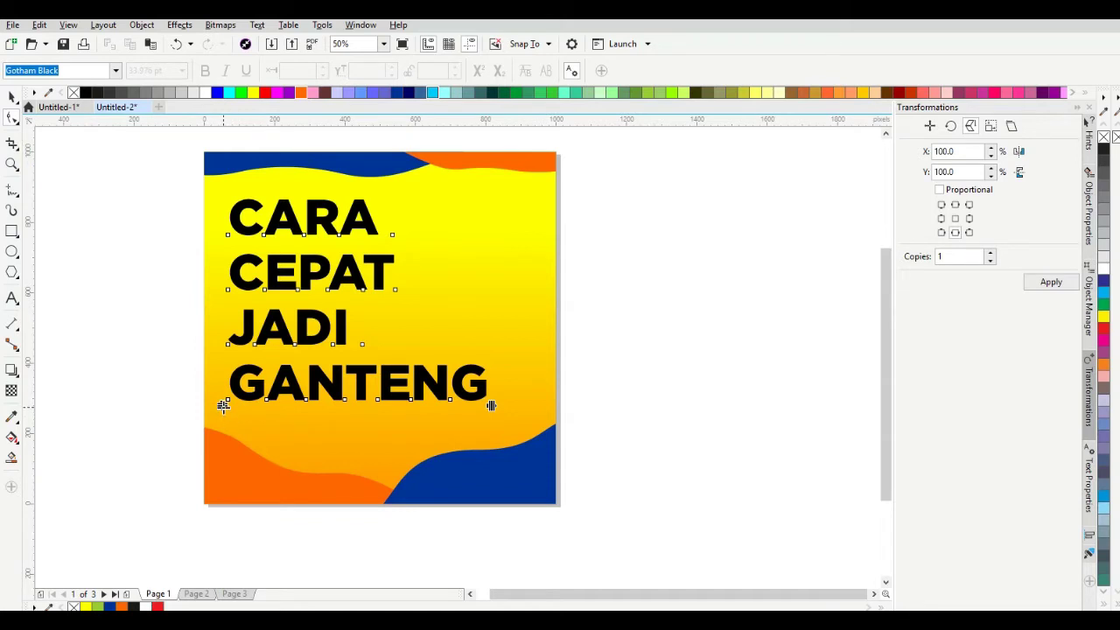
left_click_drag(222, 405, 221, 375)
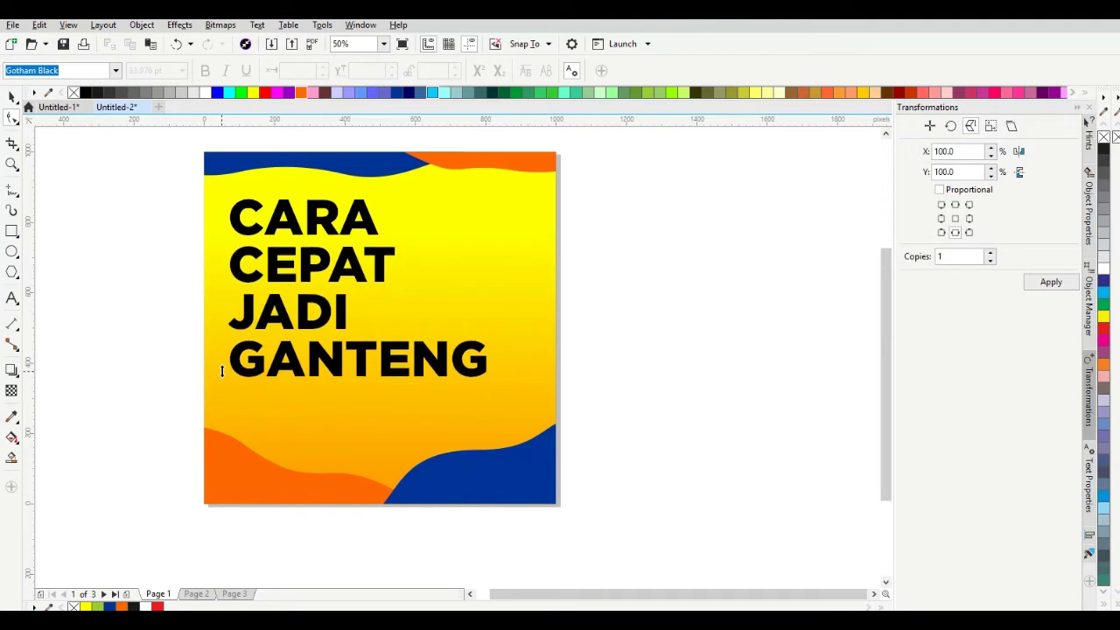
left_click(10, 97)
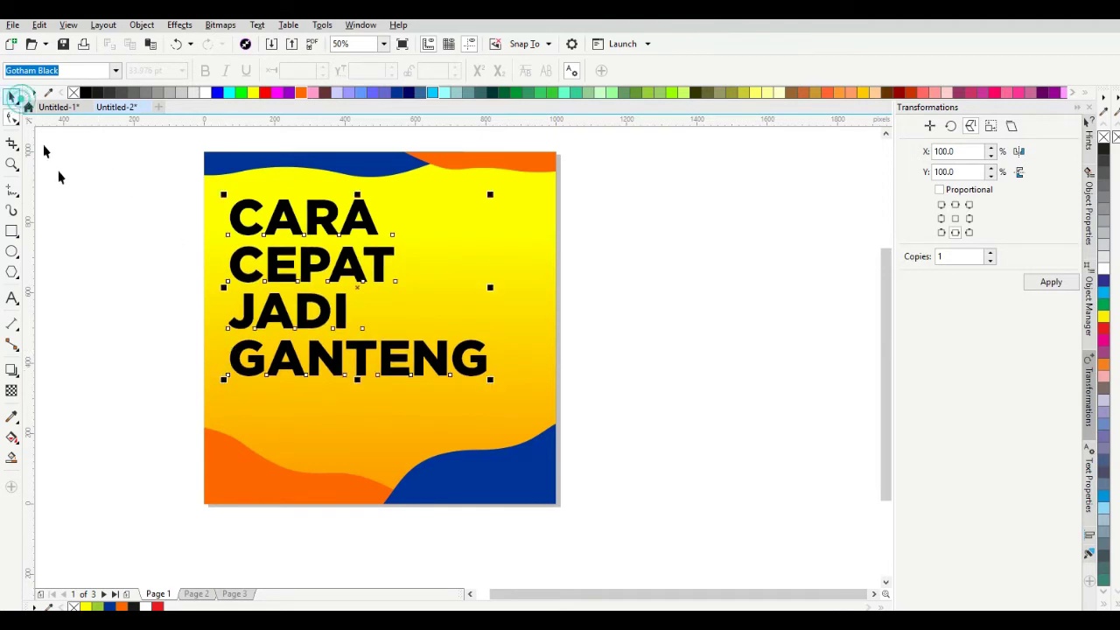
left_click(58, 170)
left_click(282, 261)
left_click_drag(306, 271, 306, 294)
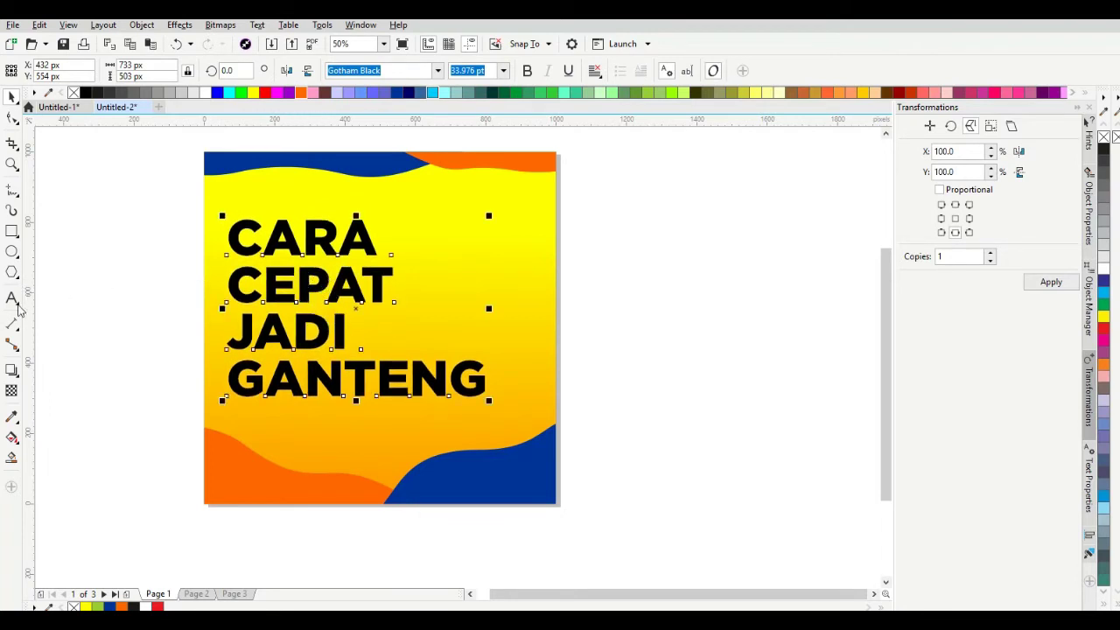
- Add the note text "COLOR + CTRL" and place it on the empty area to the right of the square
left_click(12, 299)
left_click(107, 322)
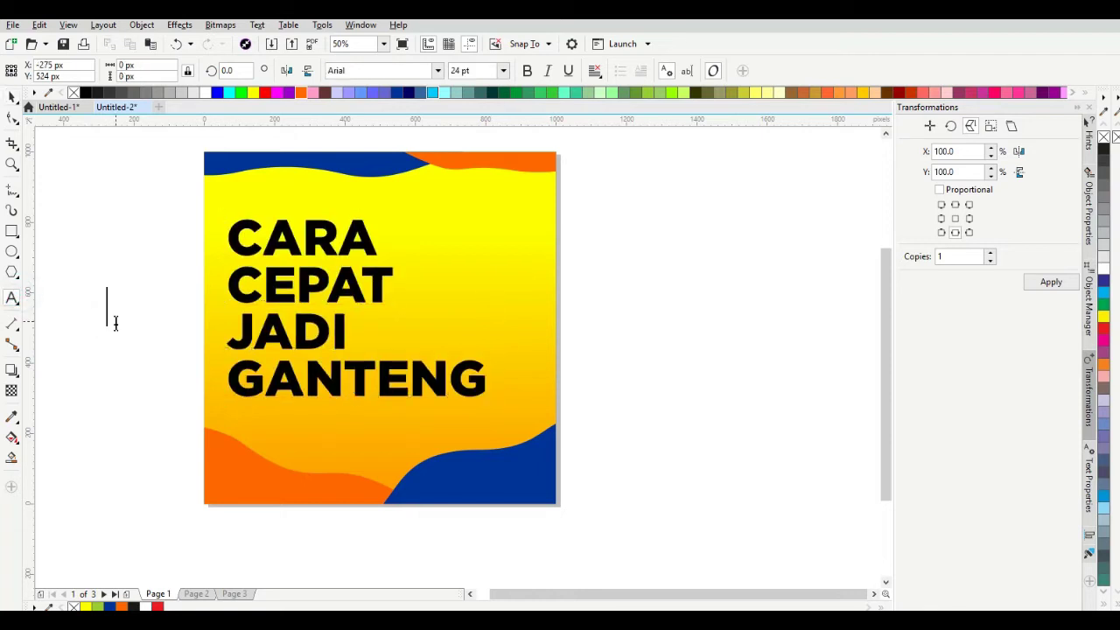
type("COLOR")
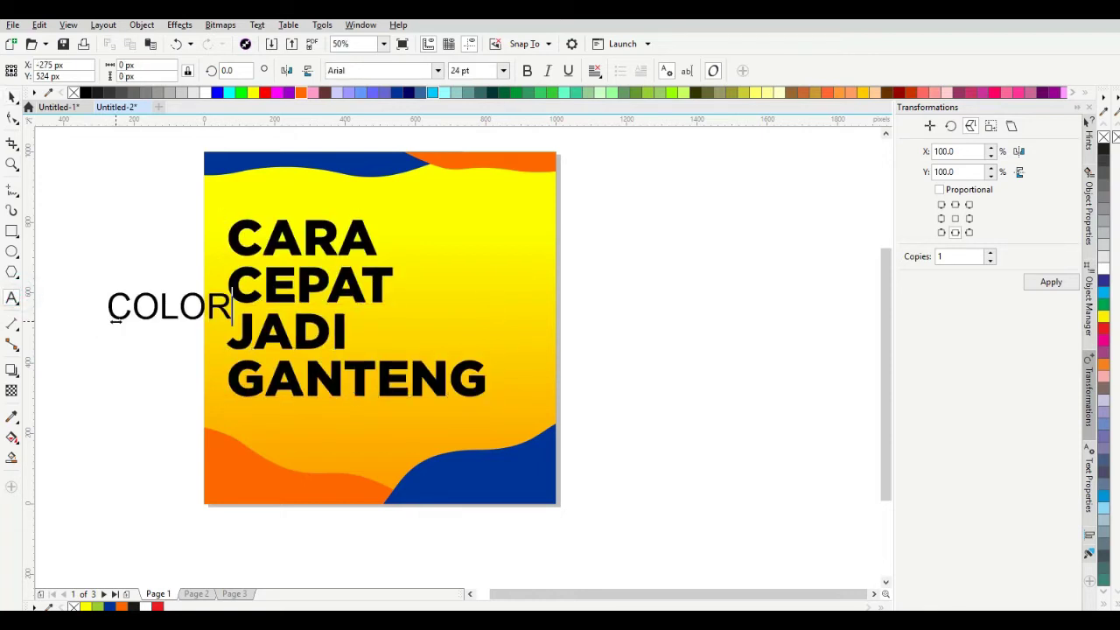
type(" + CTRL")
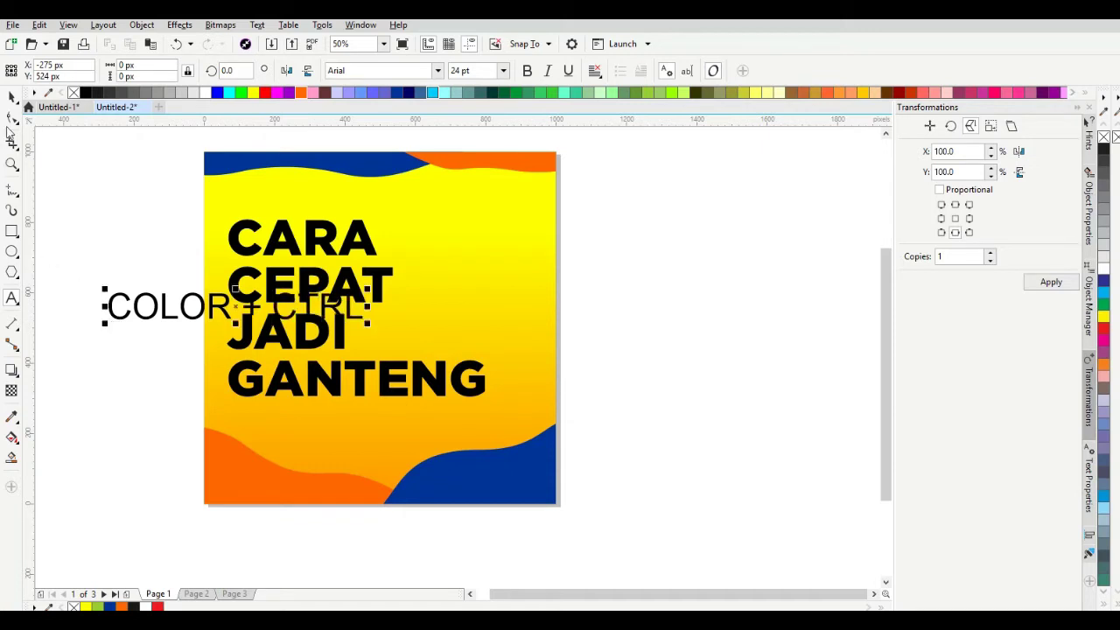
left_click(12, 96)
left_click_drag(247, 303, 720, 269)
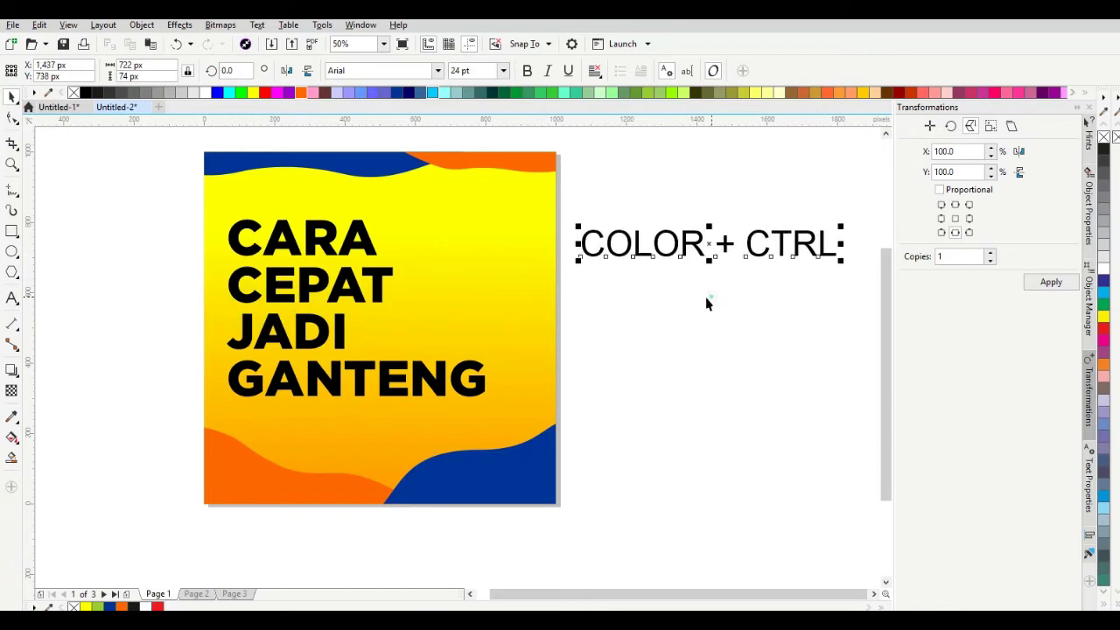
- Tint the headline text to a very dark reddish brown by mixing in a palette colour, and clear the selection
left_click(337, 334)
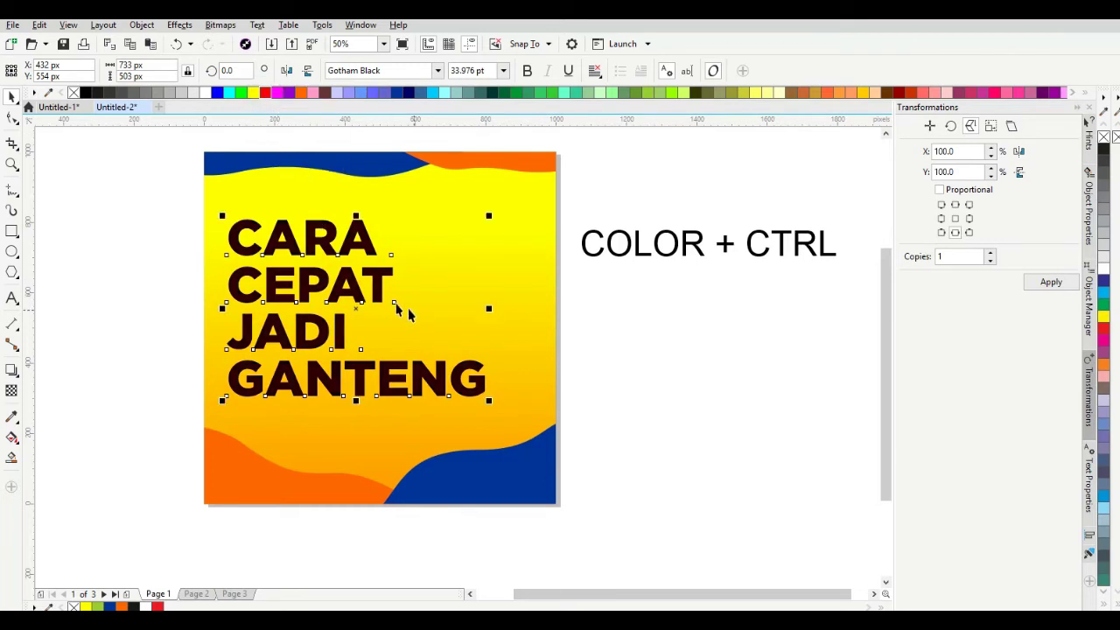
scroll(293, 308, "up", 4)
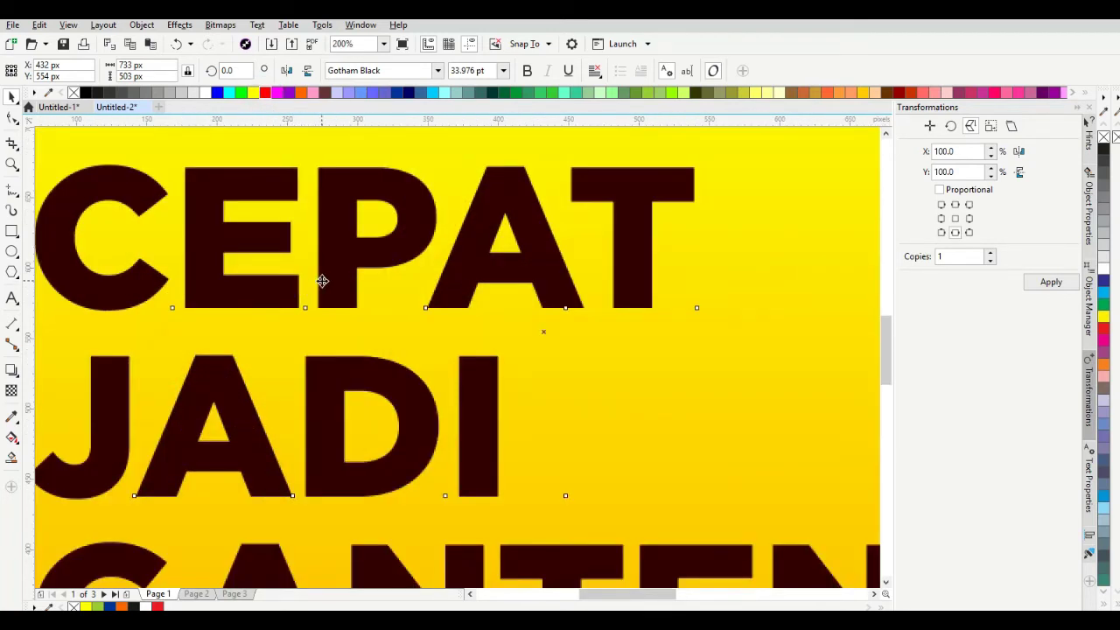
scroll(322, 281, "down", 4)
left_click(653, 283)
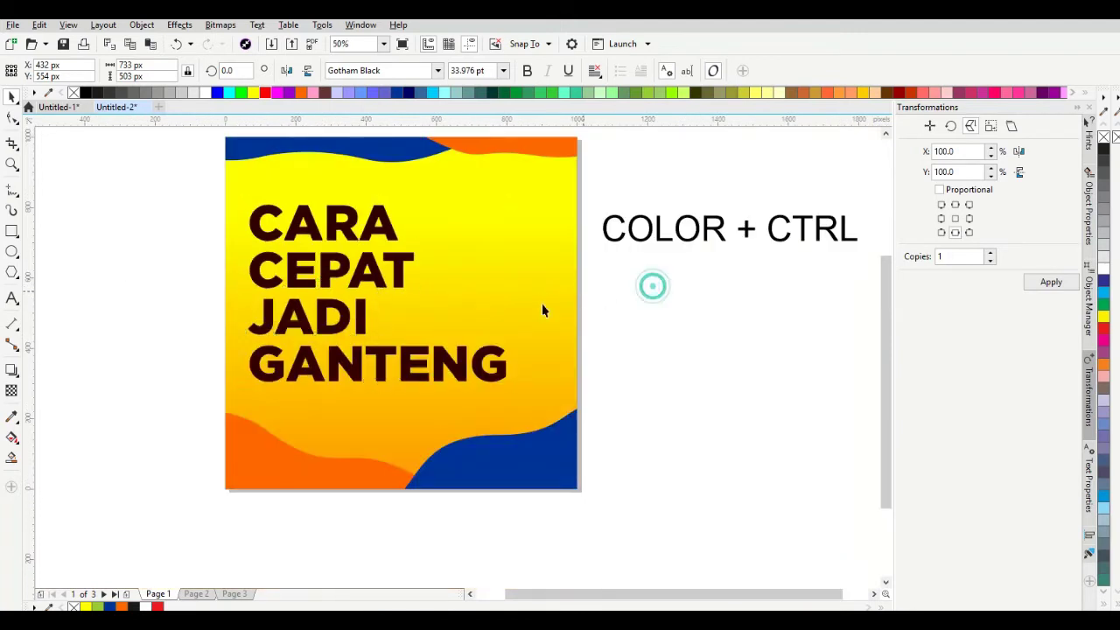
- Switch to Page 2 with the photo of the man in the purple sweater
left_click(615, 344)
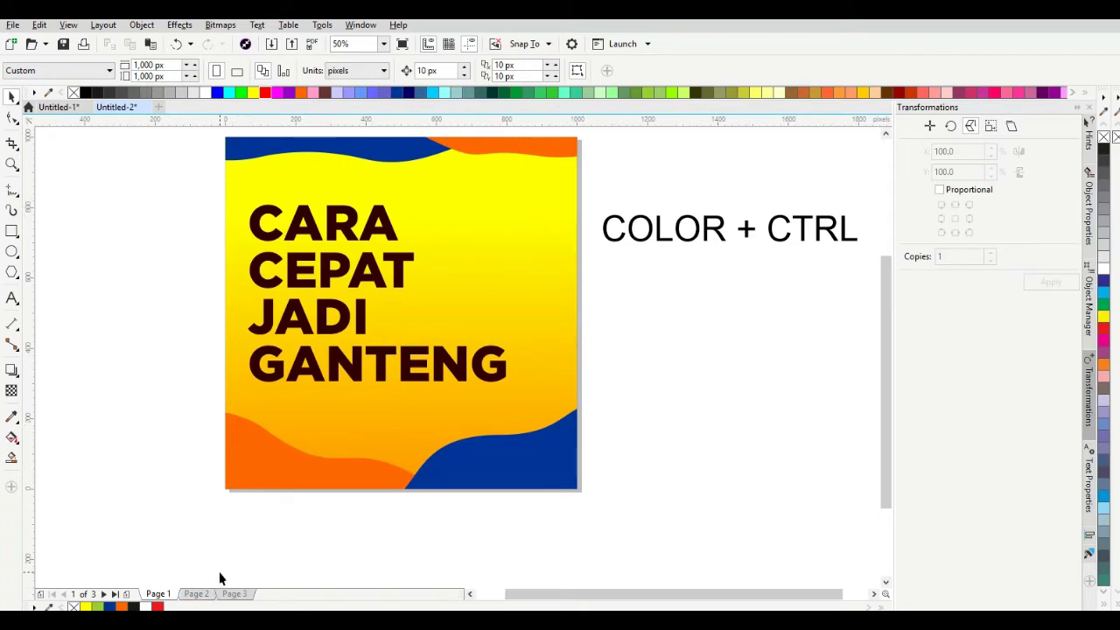
left_click(196, 595)
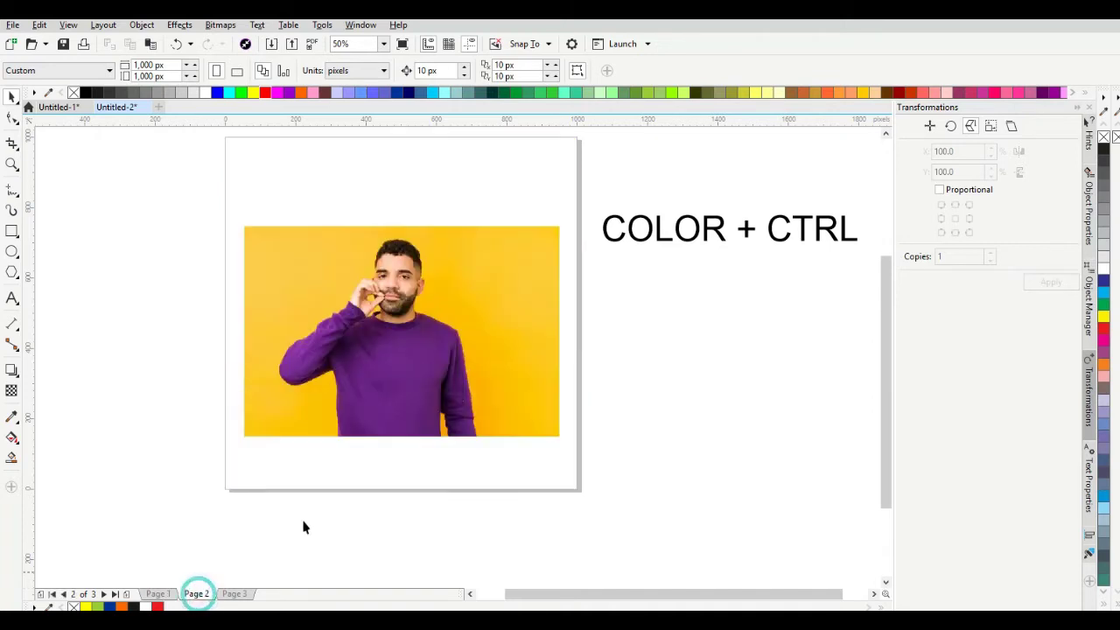
- Copy the photo of the man in the purple sweater from Page 2 and paste it onto the Page 1 design
left_click(417, 357)
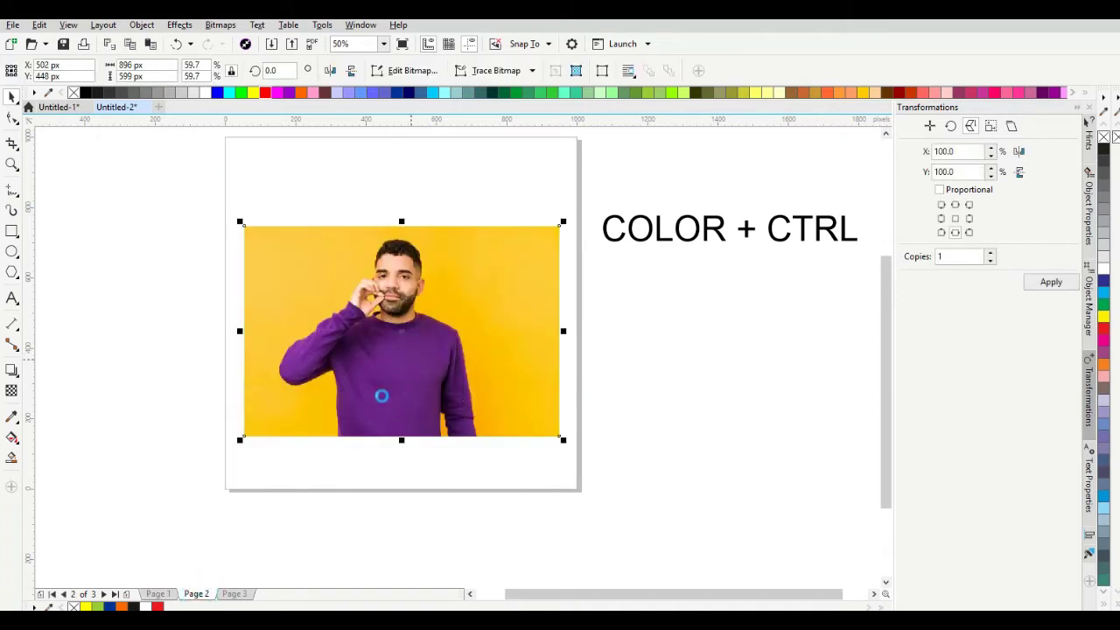
left_click(160, 595)
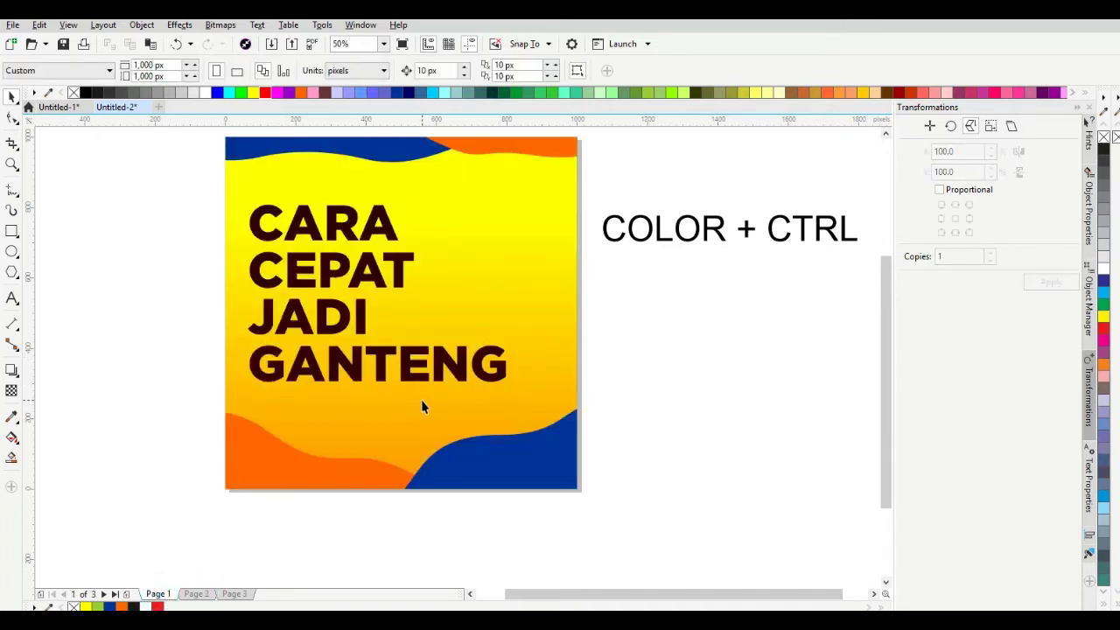
key("ctrl+v")
left_click_drag(421, 392, 422, 392)
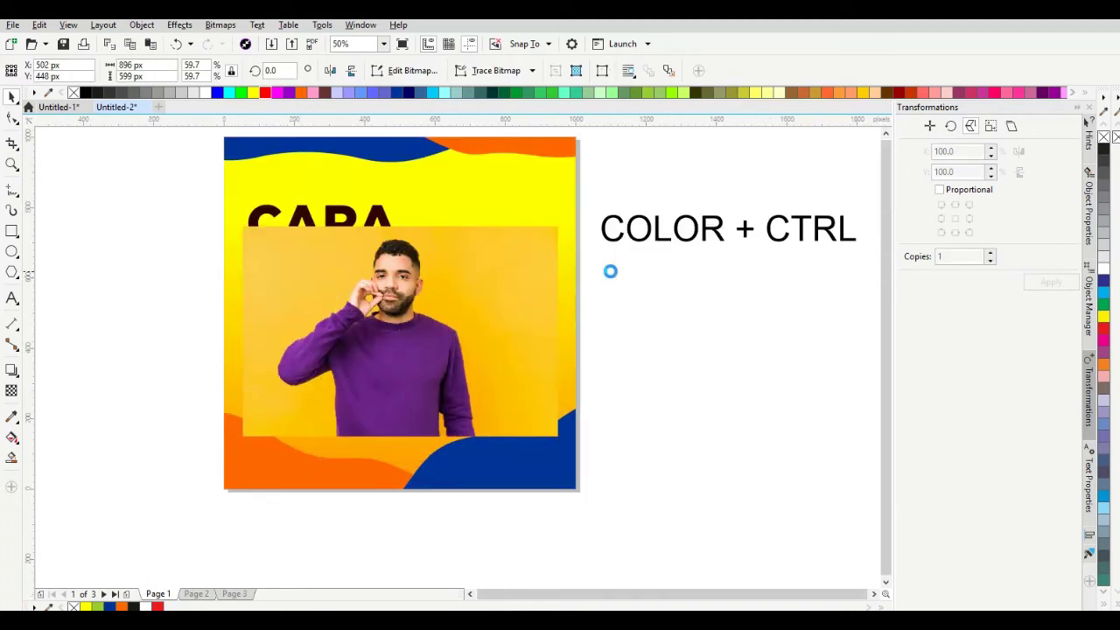
- Delete the "COLOR + CTRL" note text beside the square
scroll(608, 271, "down", 1)
left_click(636, 258)
key("Delete")
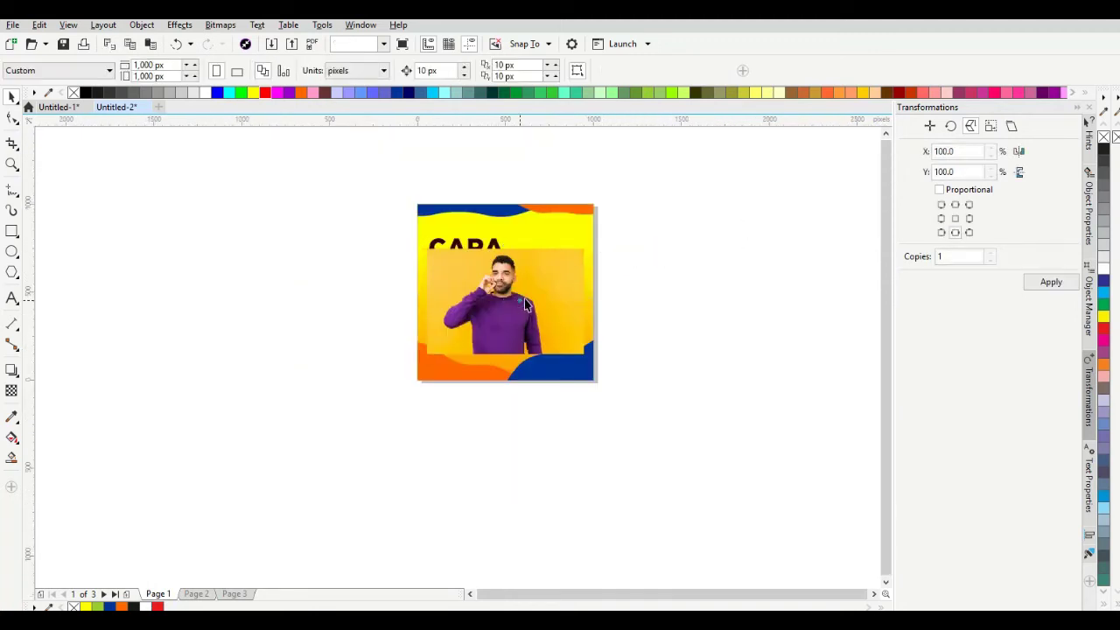
- Enlarge the man's photo proportionally to about 1,423 × 950 px and shift it sideways to uncover the start of the headline
scroll(550, 293, "up", 1)
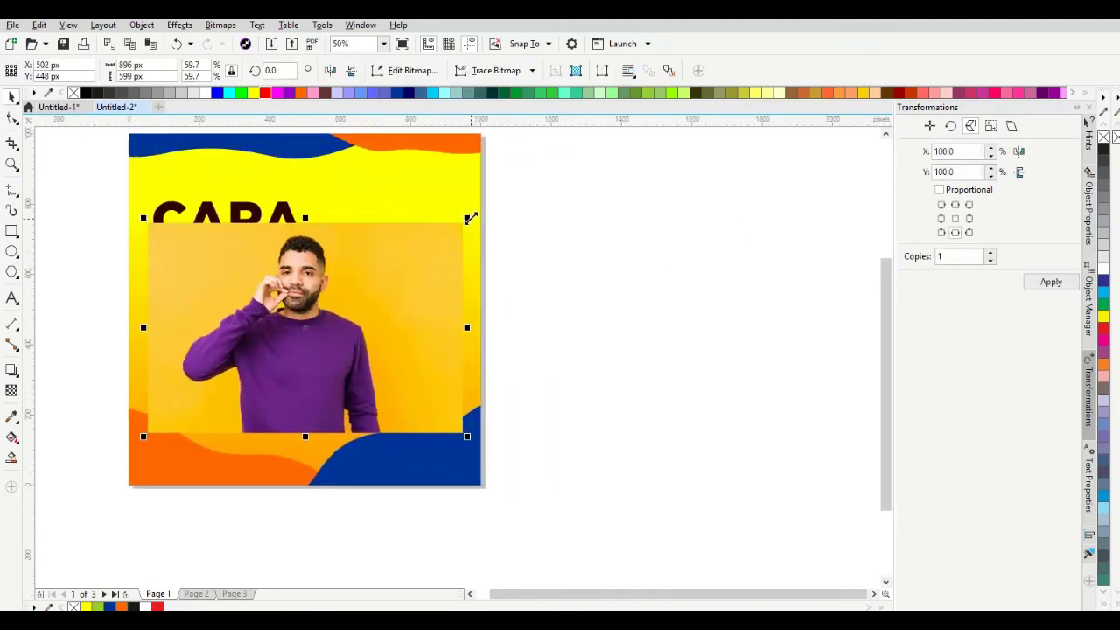
left_click_drag(468, 221, 626, 151)
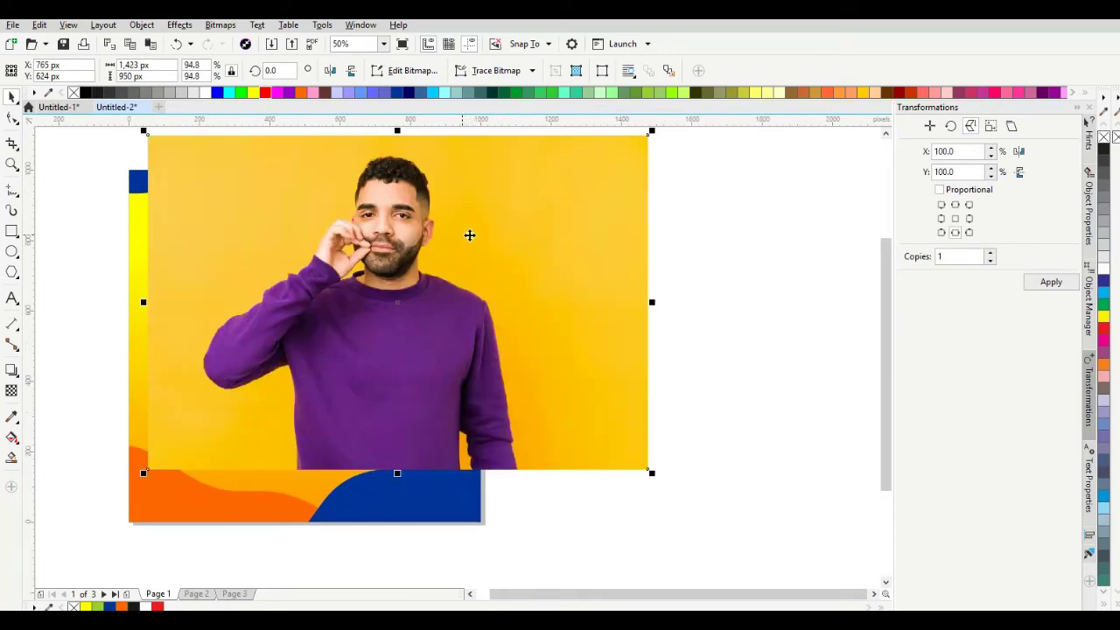
left_click_drag(464, 234, 581, 245)
scroll(428, 205, "up", 1)
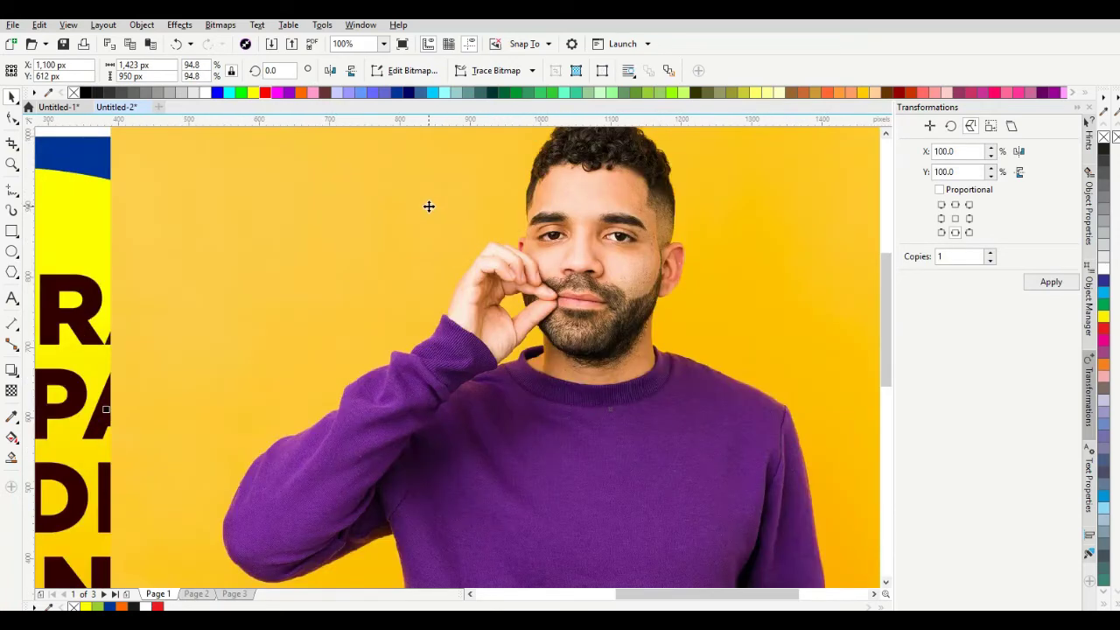
scroll(437, 239, "down", 1)
left_click_drag(437, 239, 401, 229)
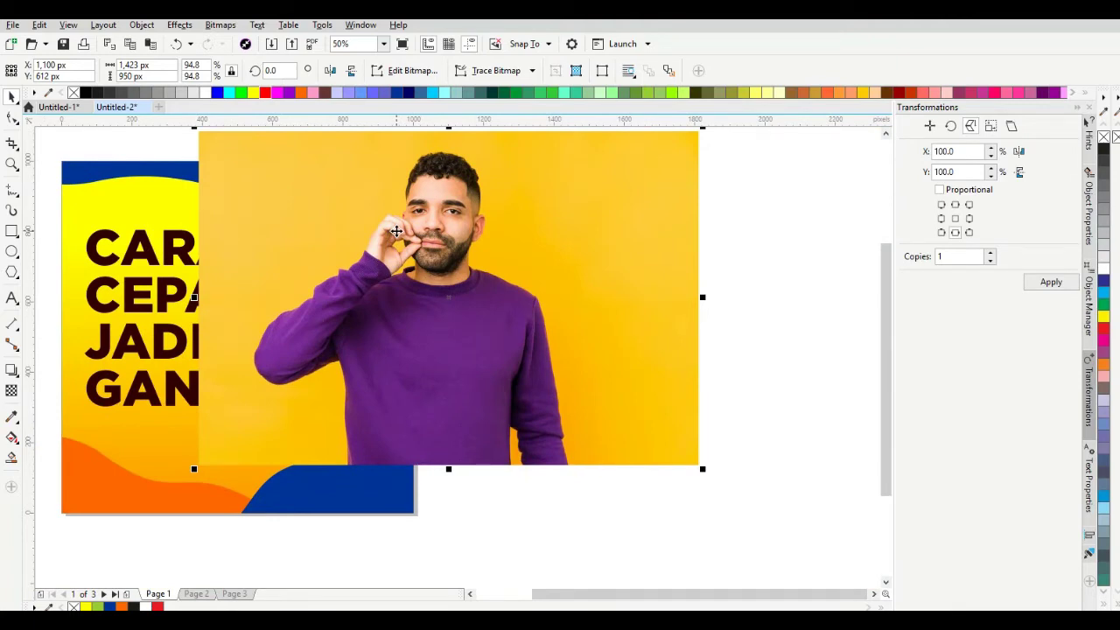
- Start a Bézier outline around the man, tracing the hair edge on his raised-hand side from the curls down to the sideburn
scroll(386, 220, "up", 2)
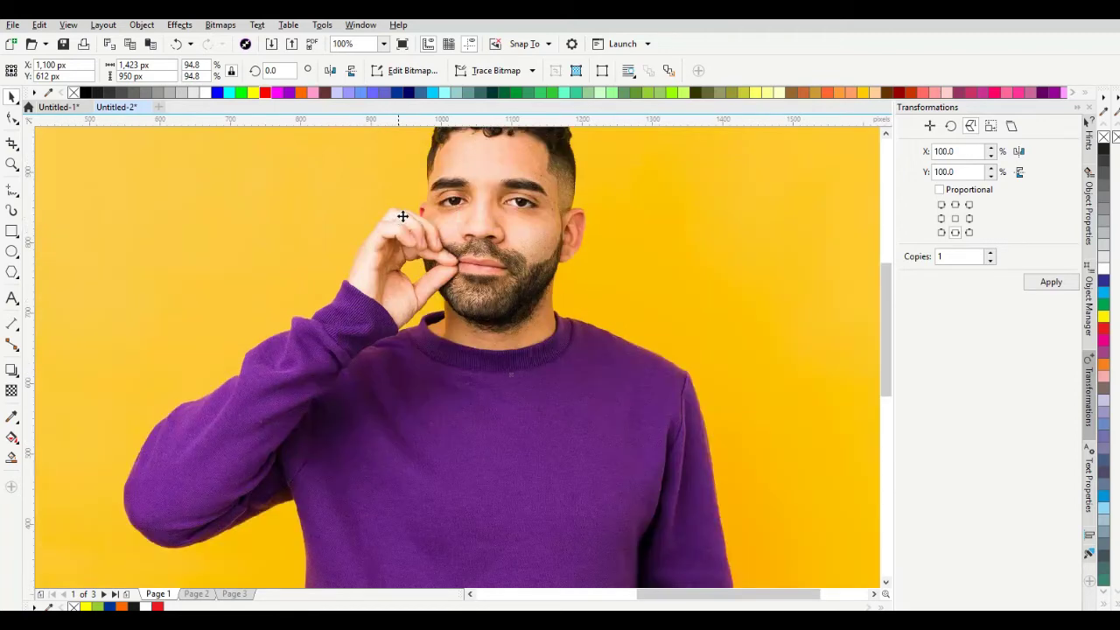
left_click_drag(400, 218, 410, 329)
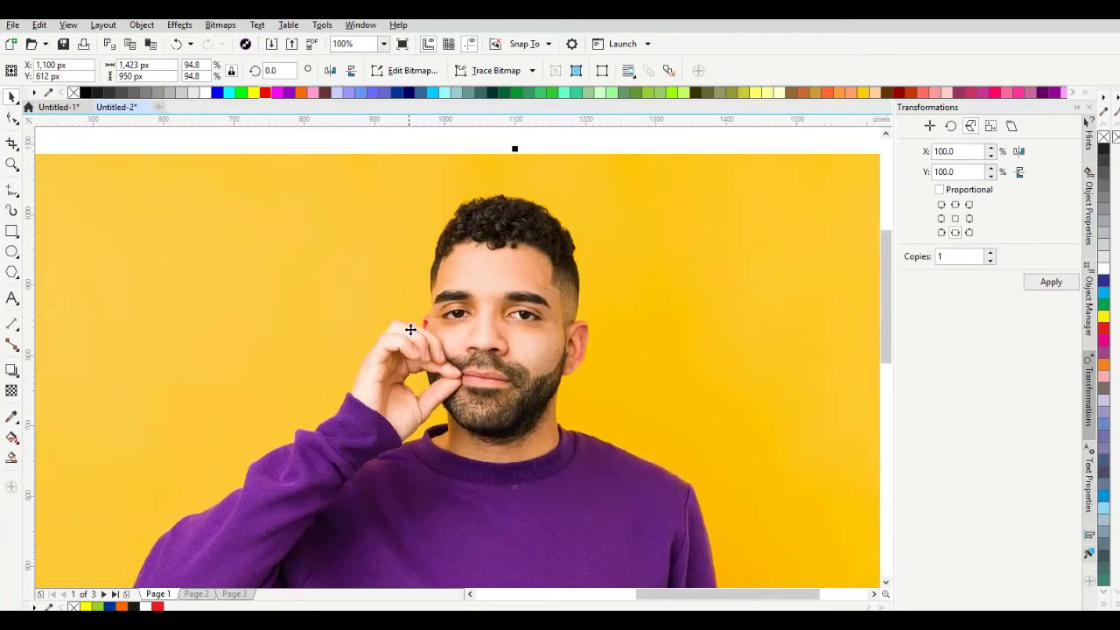
left_click(15, 193)
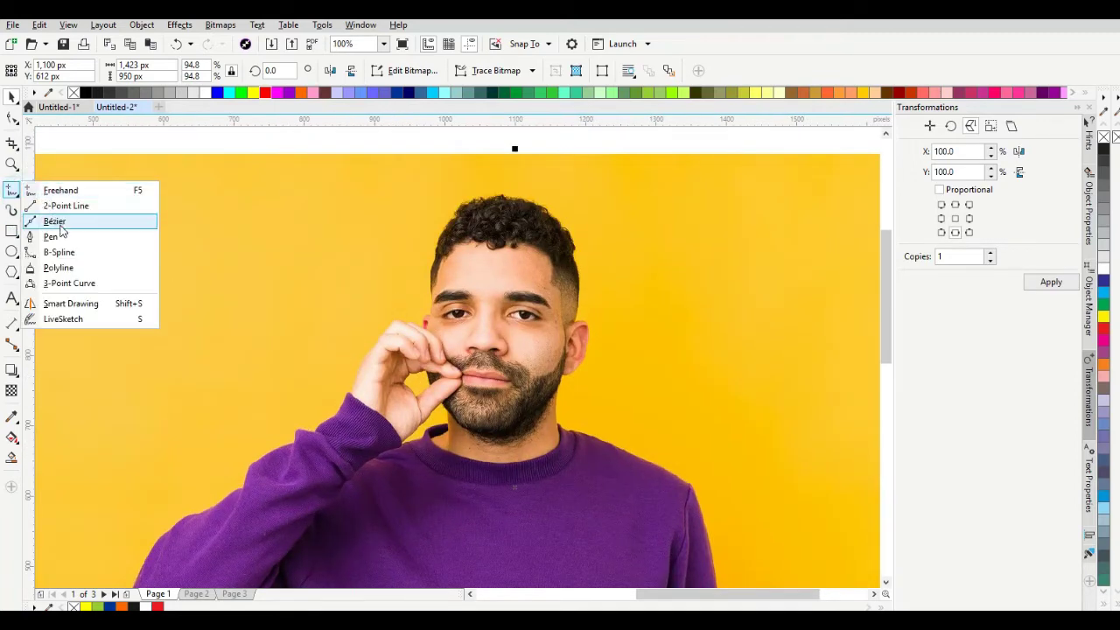
left_click(56, 224)
scroll(466, 230, "up", 2)
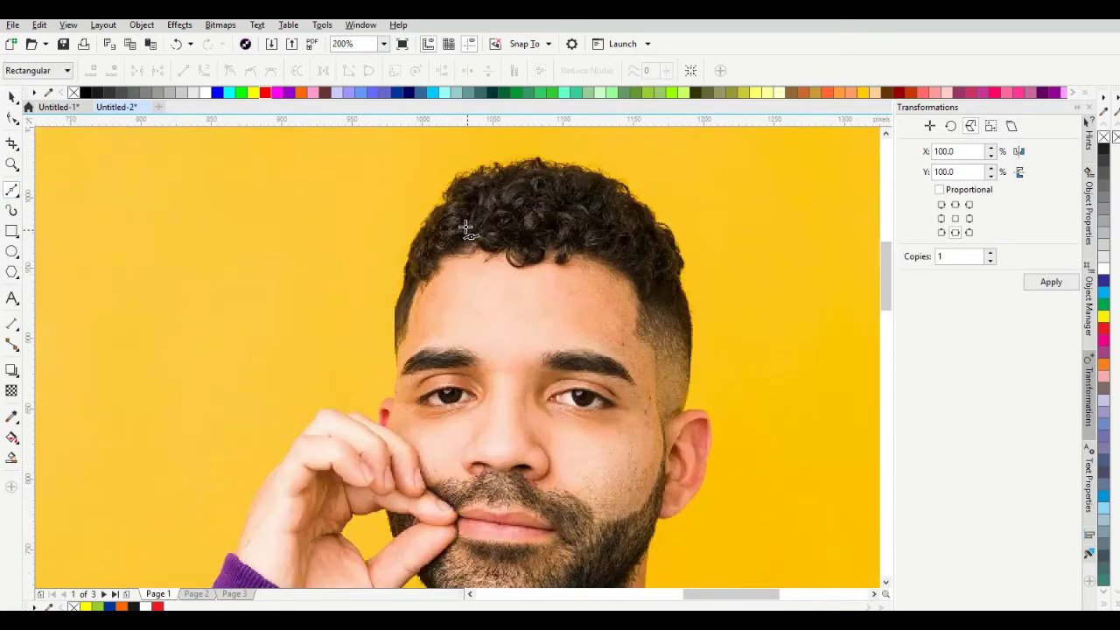
scroll(452, 212, "up", 2)
left_click_drag(430, 200, 383, 264)
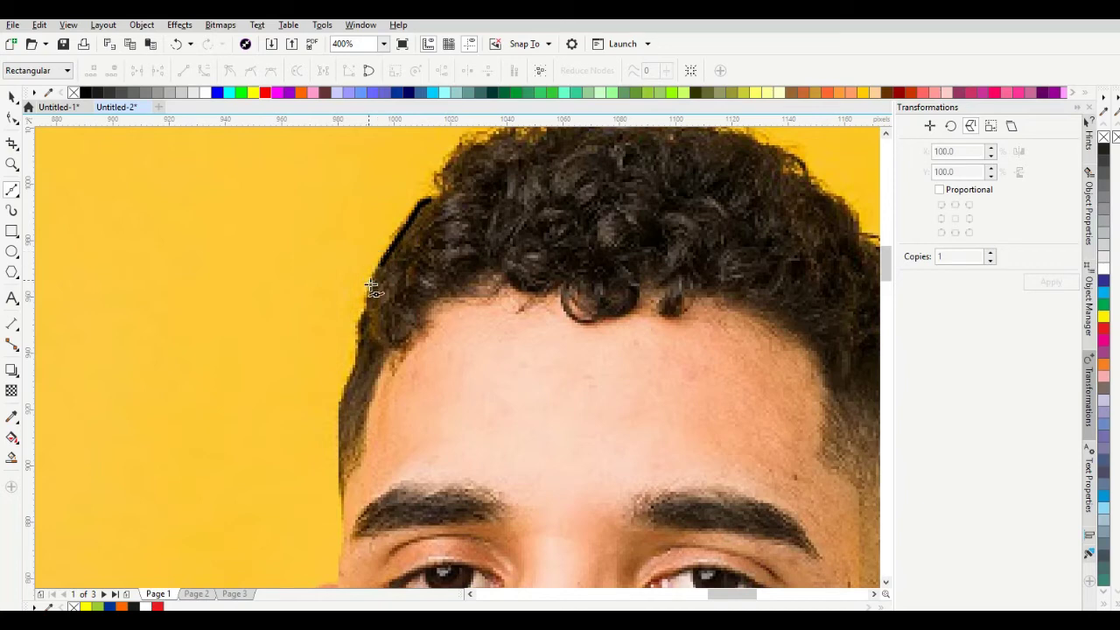
left_click(369, 281)
left_click(363, 315)
left_click(359, 335)
left_click_drag(357, 361, 350, 379)
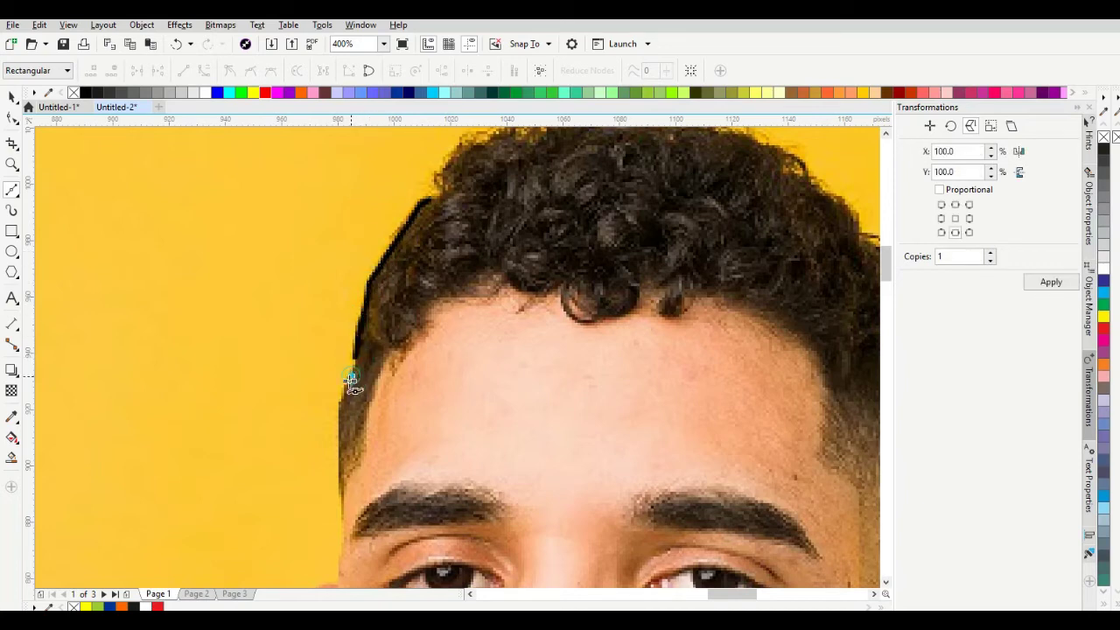
left_click(341, 408)
left_click(340, 443)
left_click(342, 469)
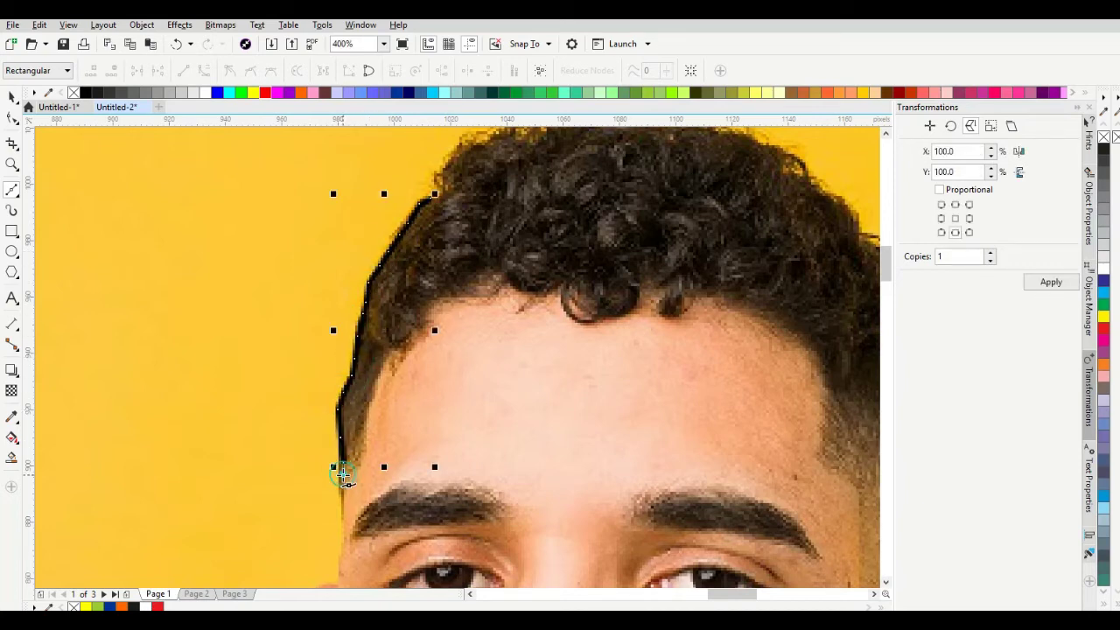
- Continue the Bézier outline from the sideburn past the eyebrow and around the ear to the raised fingers
scroll(346, 475, "down", 1)
left_click_drag(346, 475, 393, 287)
scroll(392, 297, "up", 1)
left_click(389, 309)
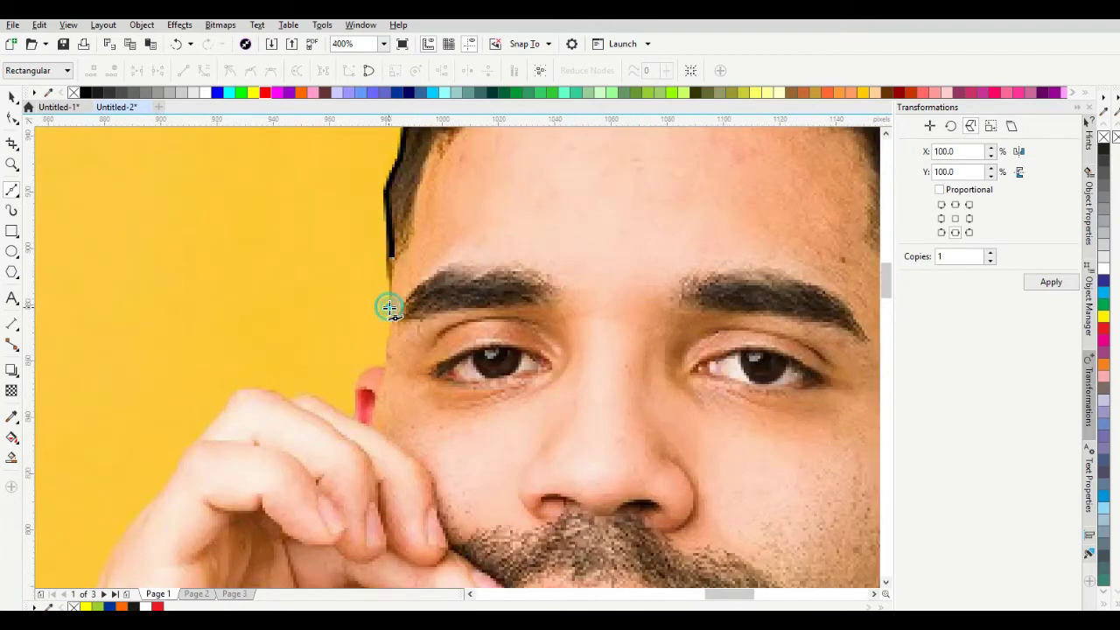
left_click_drag(382, 357, 379, 370)
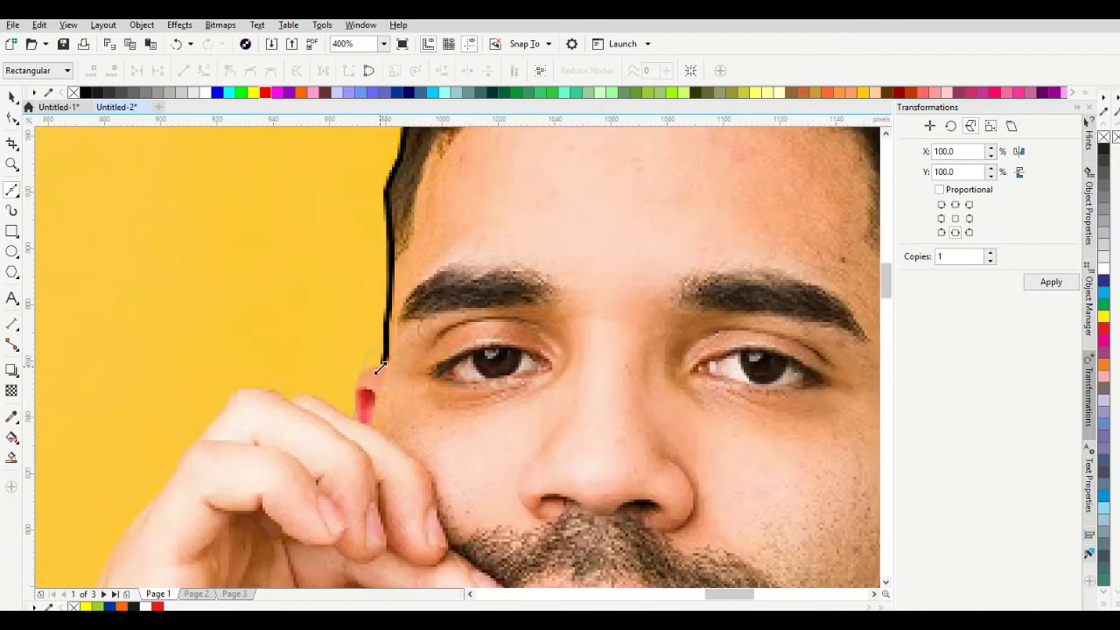
left_click(376, 368)
left_click(367, 369)
left_click(358, 379)
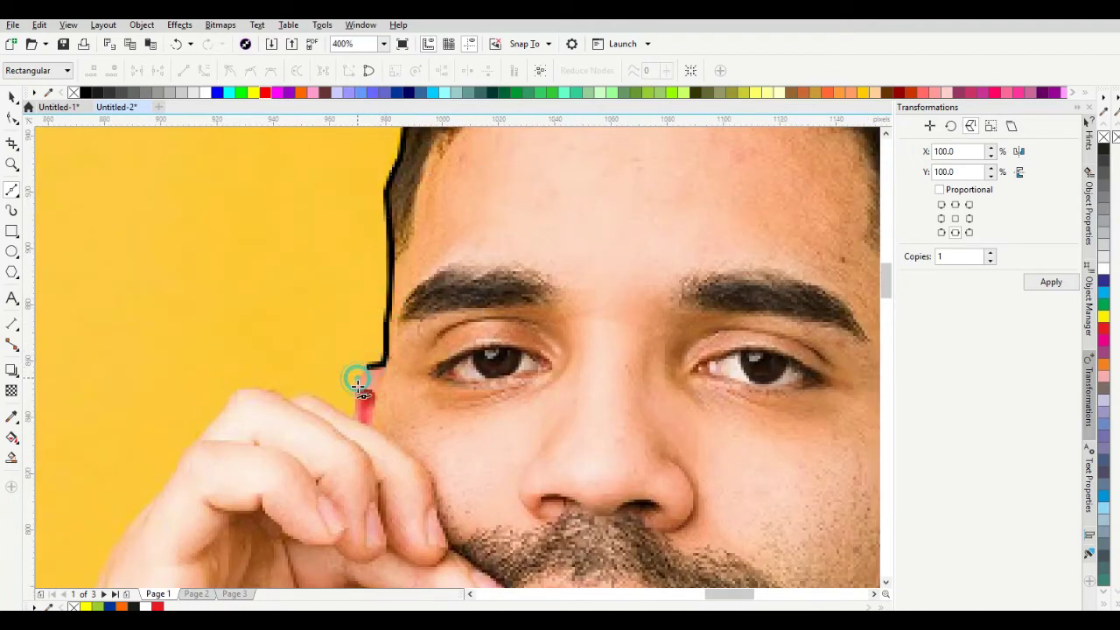
left_click(358, 391)
left_click_drag(358, 399, 356, 413)
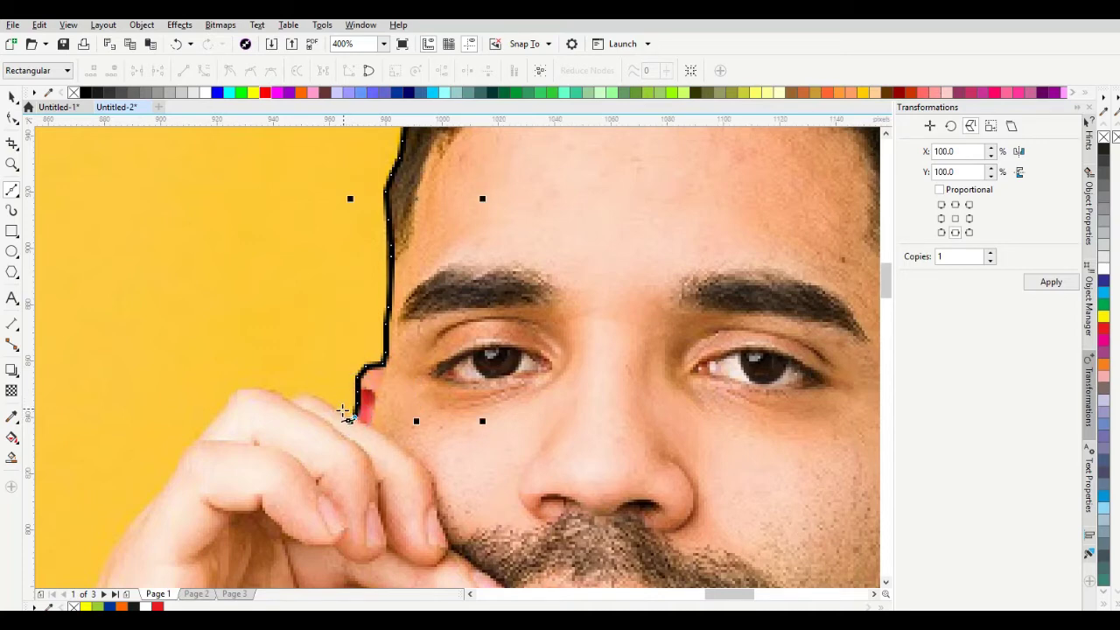
- Continue the Bézier outline over the tops of the raised fingers to the outermost knuckle
left_click(336, 407)
left_click(319, 392)
left_click(302, 392)
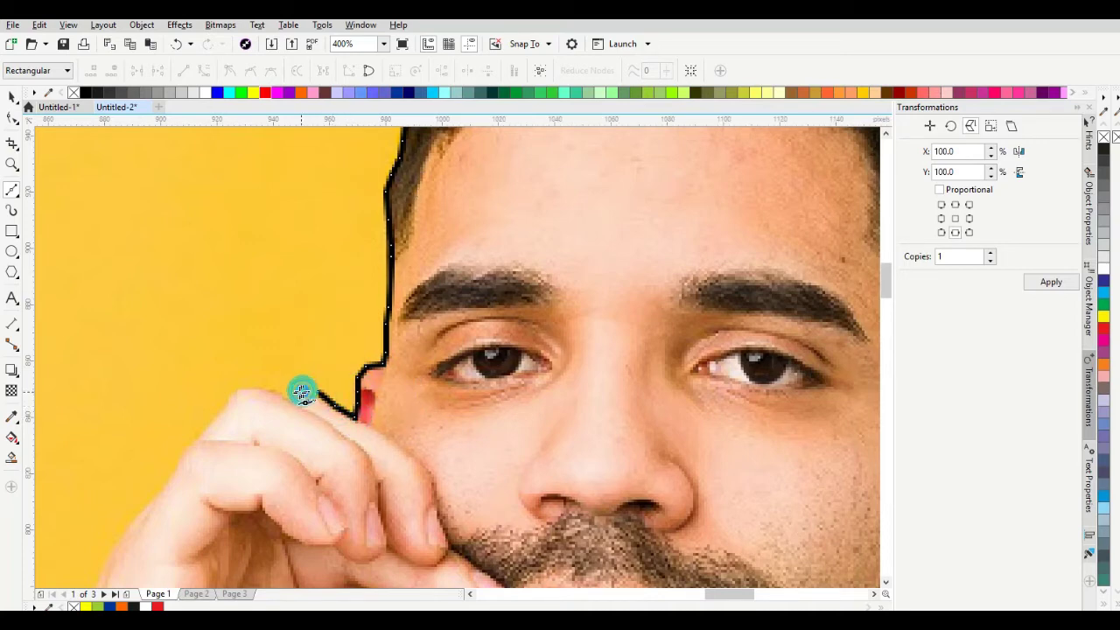
left_click(286, 396)
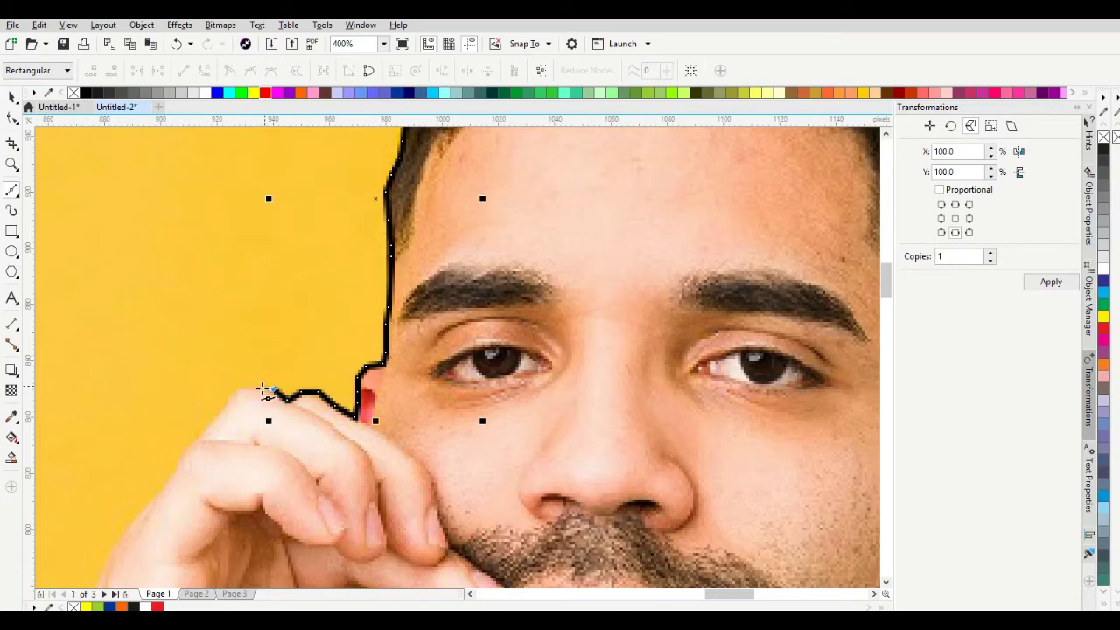
left_click_drag(261, 391, 237, 403)
scroll(363, 263, "down", 4)
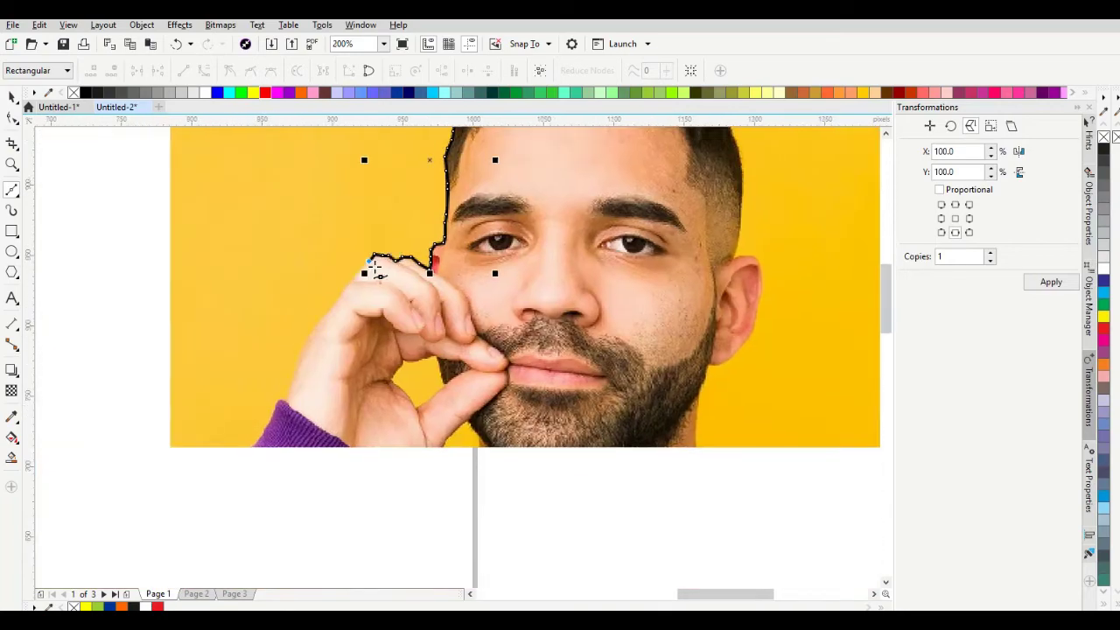
- Trace the Bézier outline down the back of the raised hand to the wrist at the sweater cuff
scroll(366, 280, "up", 3)
left_click(393, 240)
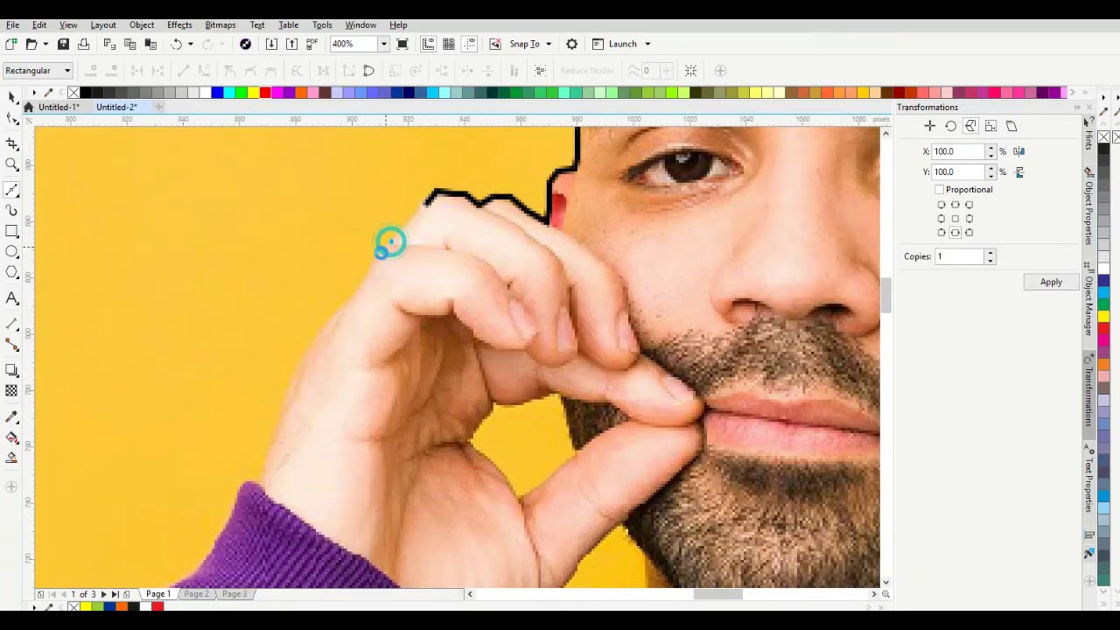
left_click(375, 259)
left_click(360, 281)
left_click(337, 313)
left_click_drag(333, 323, 251, 488)
scroll(257, 475, "down", 2)
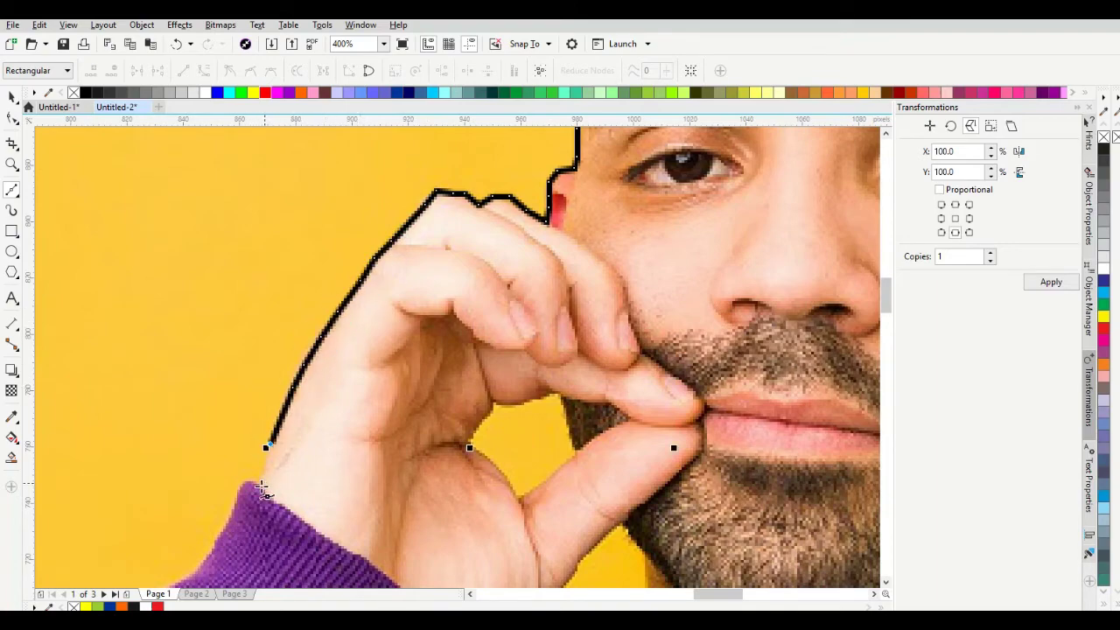
- Trace the Bézier outline around the corner of the sweater cuff and down its outer edge
scroll(385, 302, "down", 2)
scroll(368, 316, "up", 2)
scroll(369, 316, "up", 2)
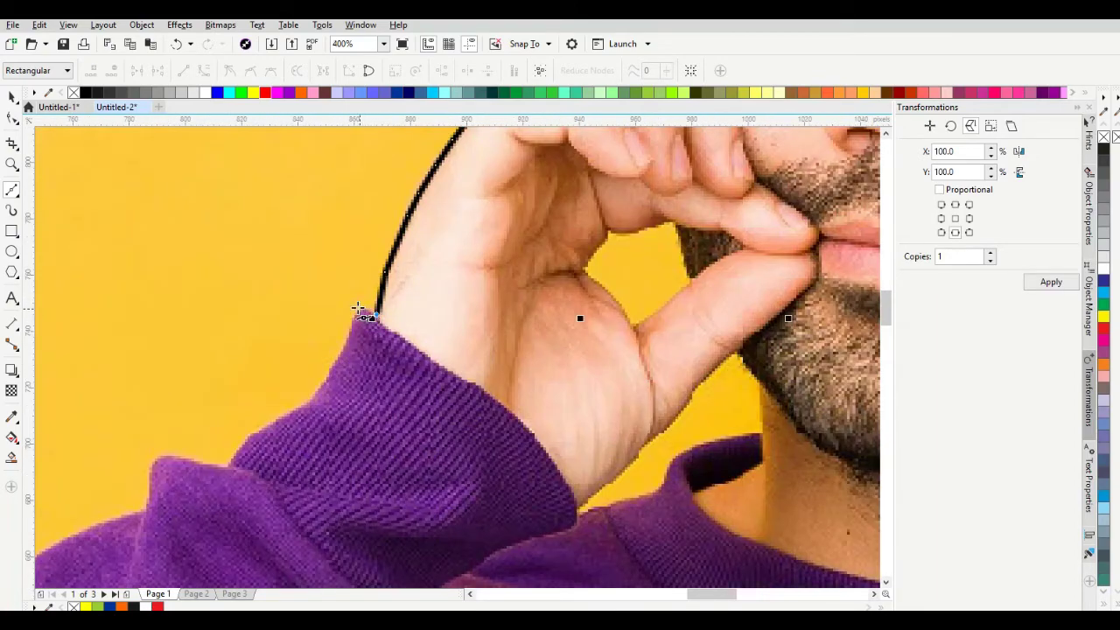
left_click(346, 317)
left_click_drag(342, 353, 318, 398)
left_click(315, 396)
left_click(267, 427)
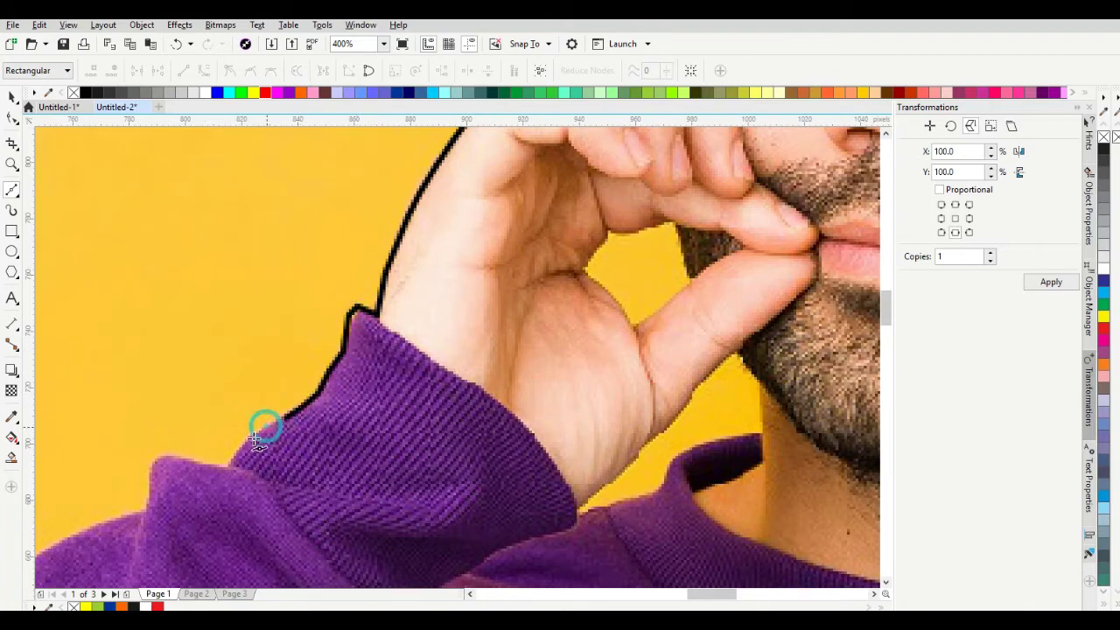
left_click(234, 464)
- Extend the Bézier outline around the bunched sleeve fold just below the cuff
left_click(217, 467)
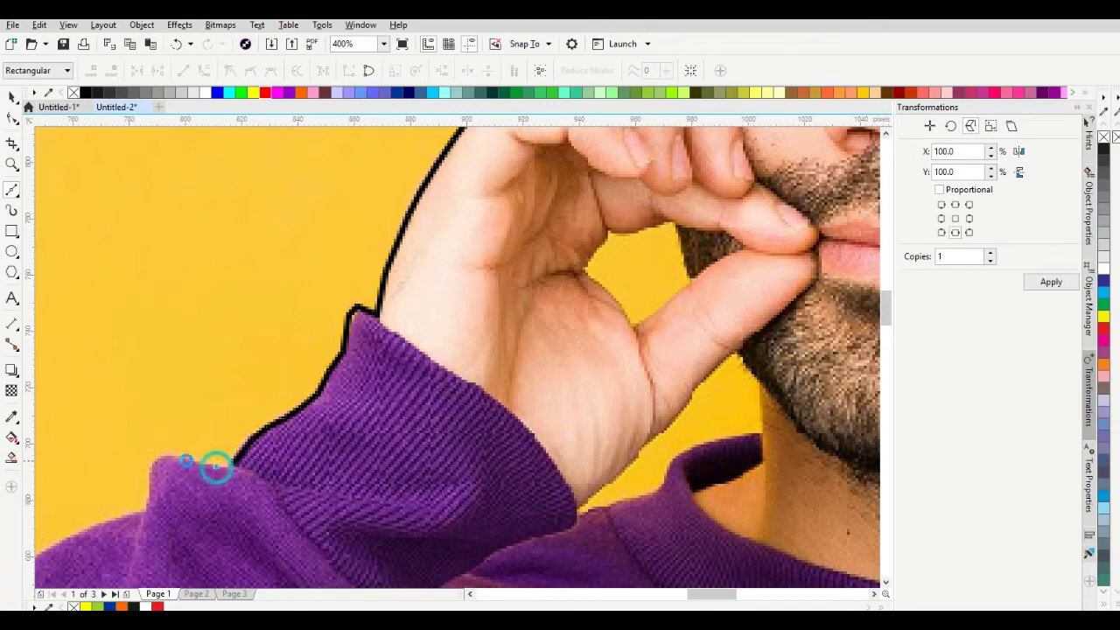
left_click(175, 459)
left_click(160, 460)
left_click(147, 503)
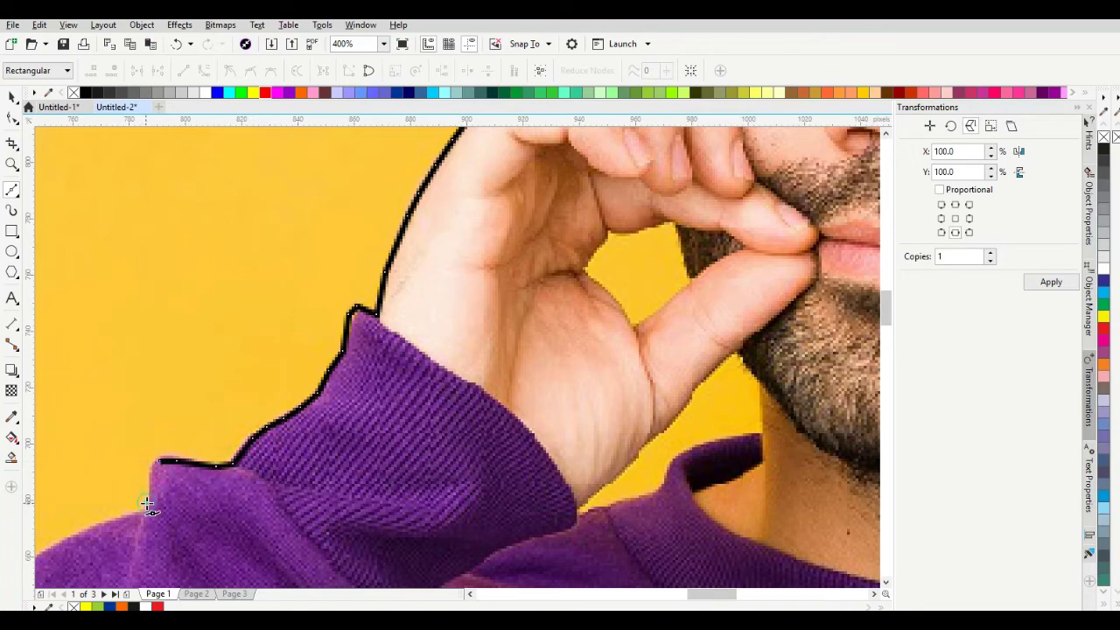
scroll(149, 505, "down", 1)
left_click_drag(150, 505, 408, 290)
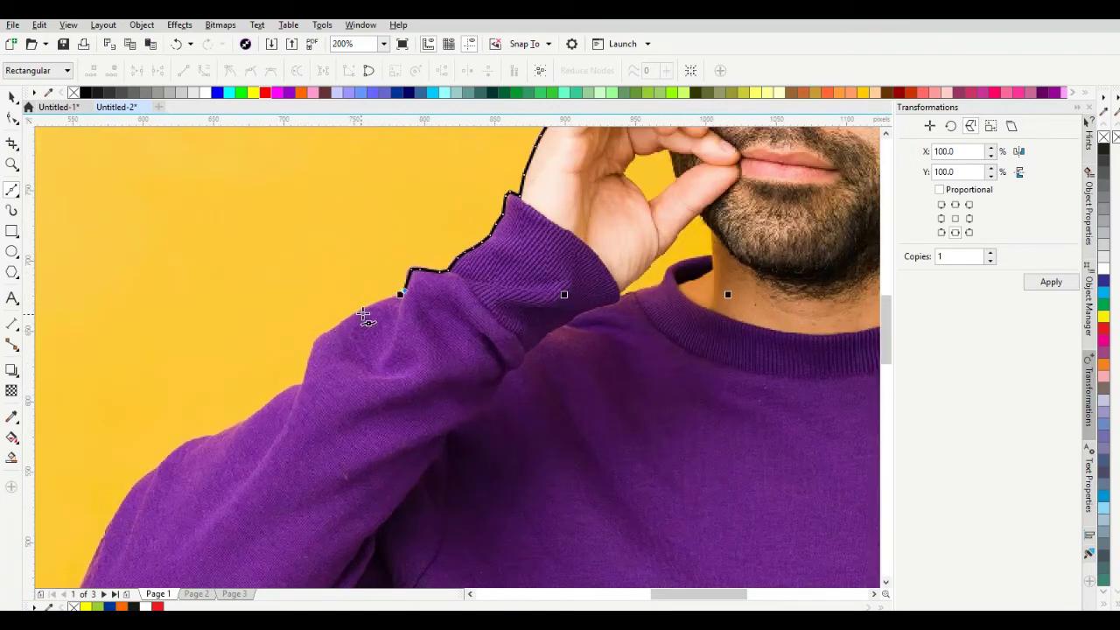
- Trace the Bézier outline along the outer edge of the raised forearm sleeve, following the step in the fabric
left_click_drag(306, 344, 311, 366)
left_click(310, 362)
left_click(303, 383)
left_click(293, 388)
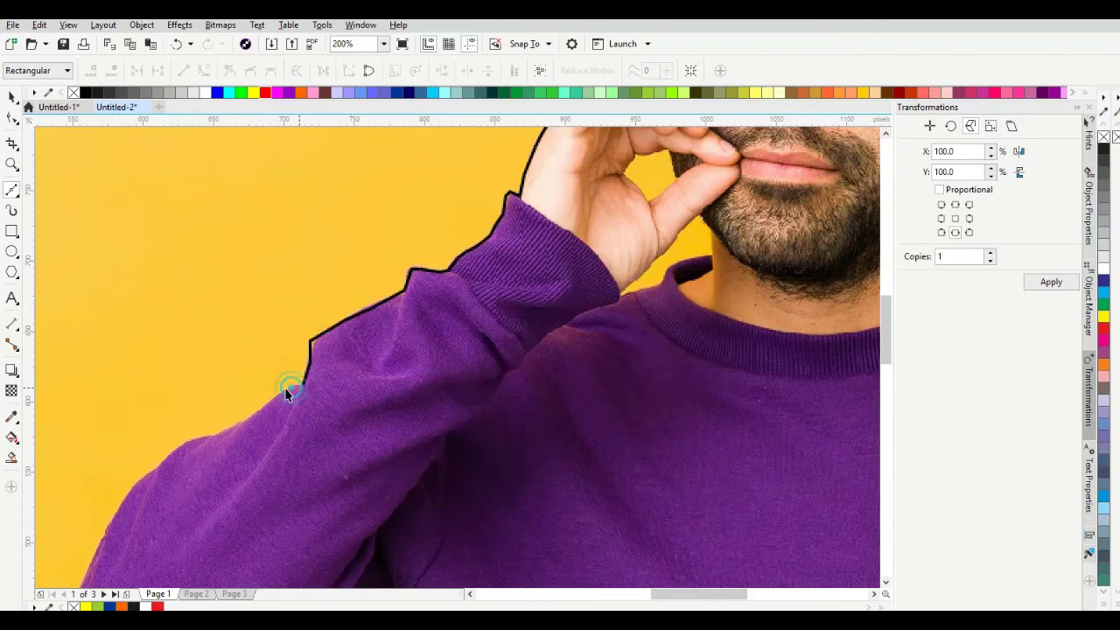
left_click(275, 399)
left_click(260, 412)
left_click(242, 423)
left_click(228, 430)
left_click(214, 437)
left_click(202, 437)
left_click(188, 441)
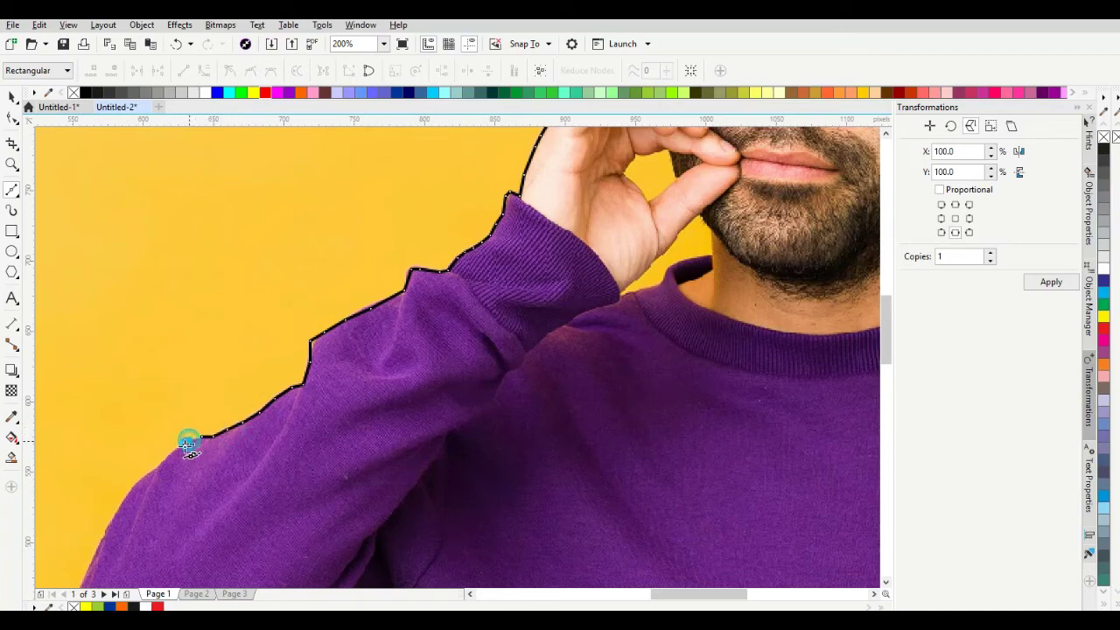
- Continue the Bézier outline down the remaining outer sleeve edge and around the back of the elbow
double_click(179, 453)
scroll(178, 453, "down", 1)
left_click_drag(186, 450, 187, 411)
scroll(229, 360, "up", 1)
left_click(241, 332)
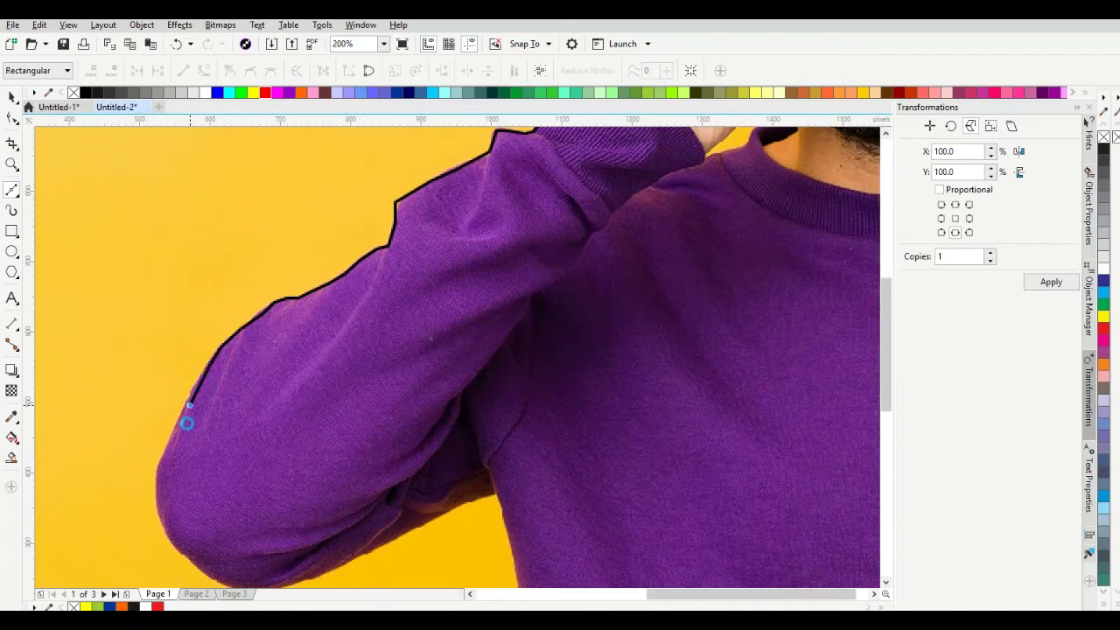
scroll(188, 411, "down", 2)
scroll(220, 333, "up", 2)
left_click_drag(220, 334, 214, 431)
left_click(213, 430)
- Trace the Bézier outline around the bottom of the elbow and along the underside of the sleeve to the torso
left_click(227, 443)
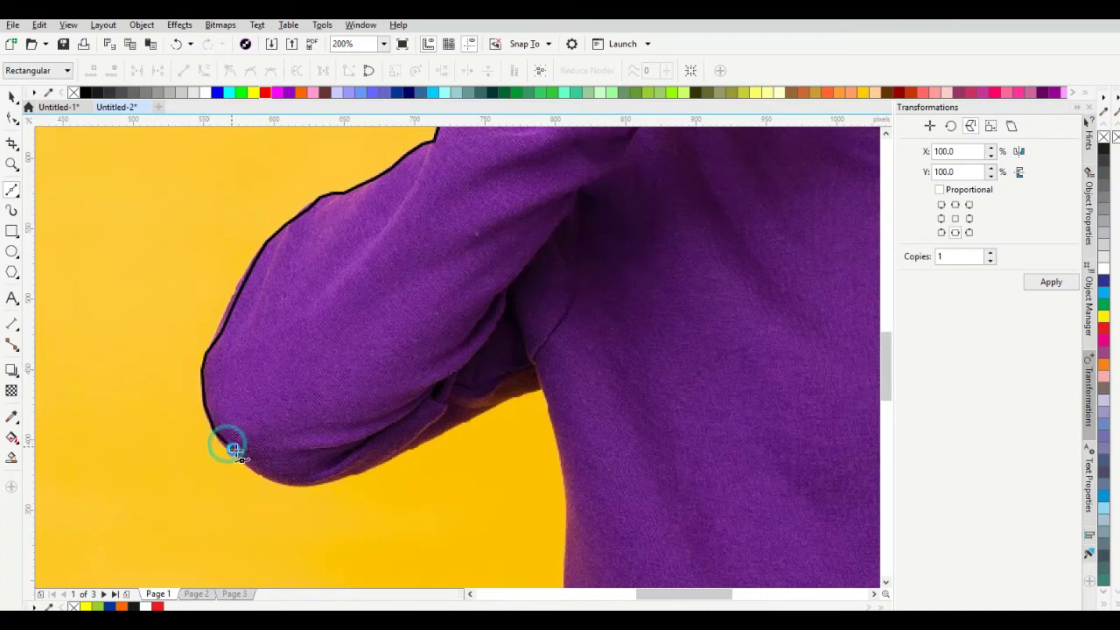
left_click(238, 451)
left_click(260, 470)
left_click(279, 477)
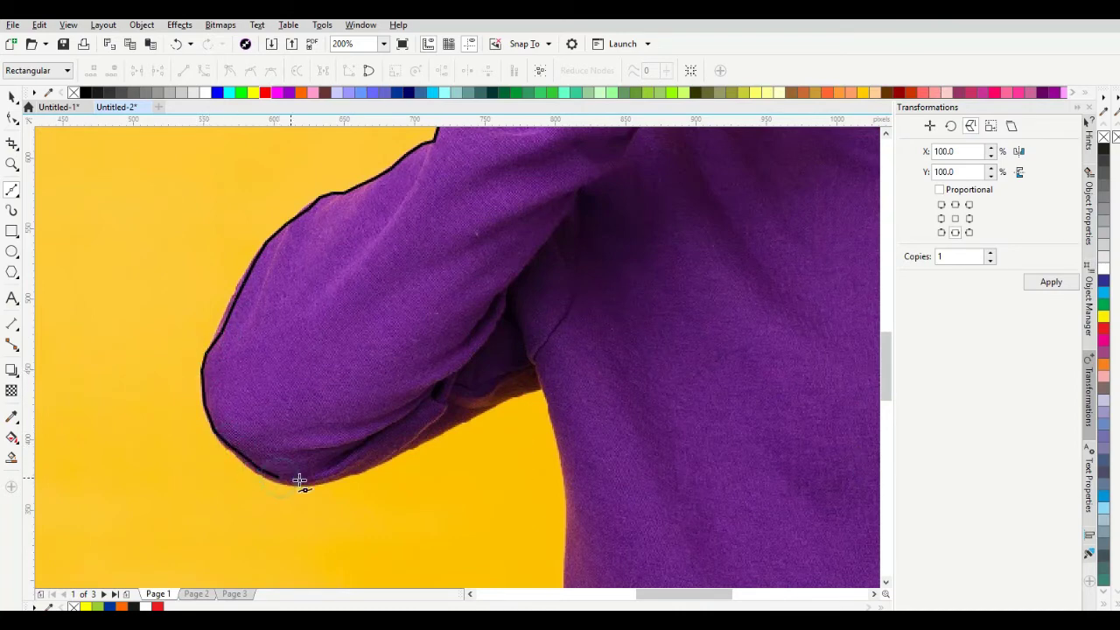
left_click(300, 480)
left_click_drag(313, 483, 446, 429)
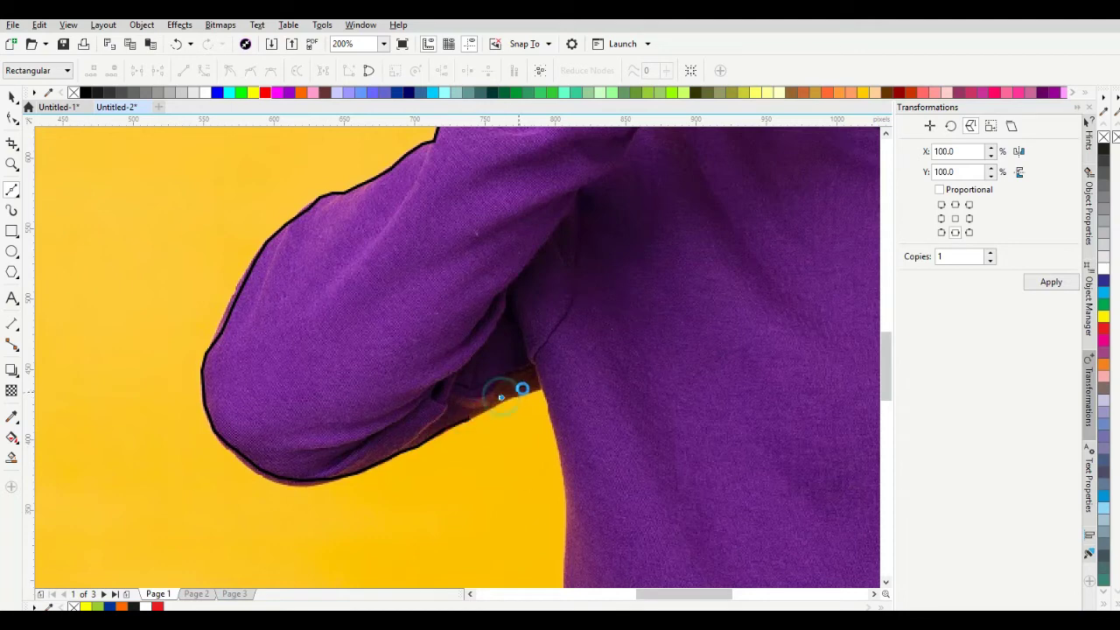
left_click(534, 383)
- Continue the Bézier outline down the sweater's side below the raised arm to the photo's lower edge
scroll(541, 381, "down", 2)
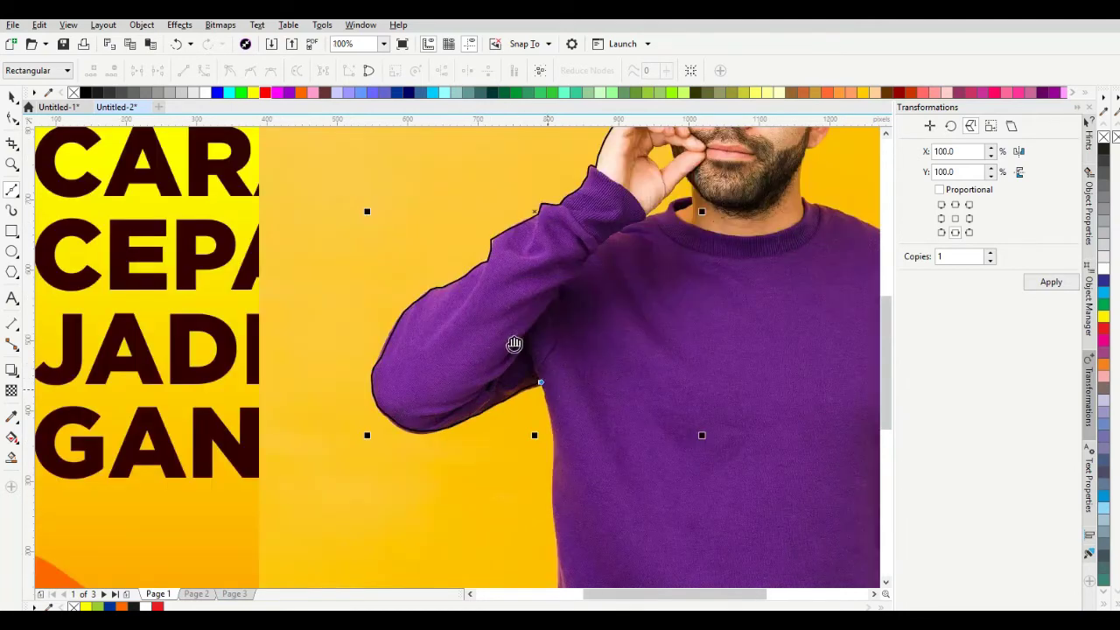
left_click_drag(513, 344, 416, 212)
left_click(453, 272)
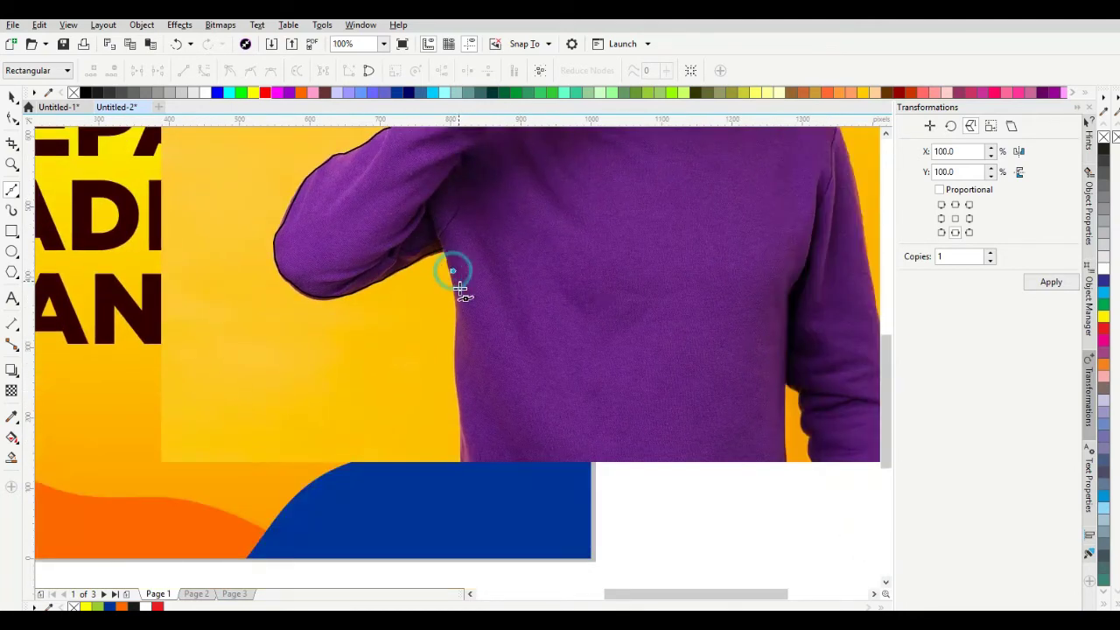
left_click(457, 345)
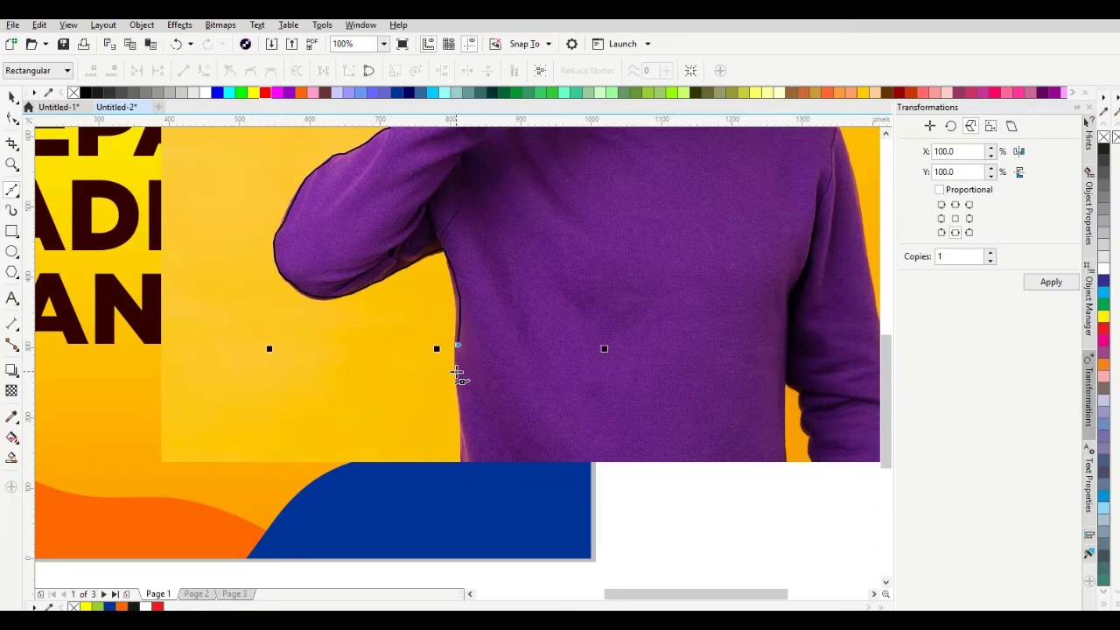
left_click(462, 423)
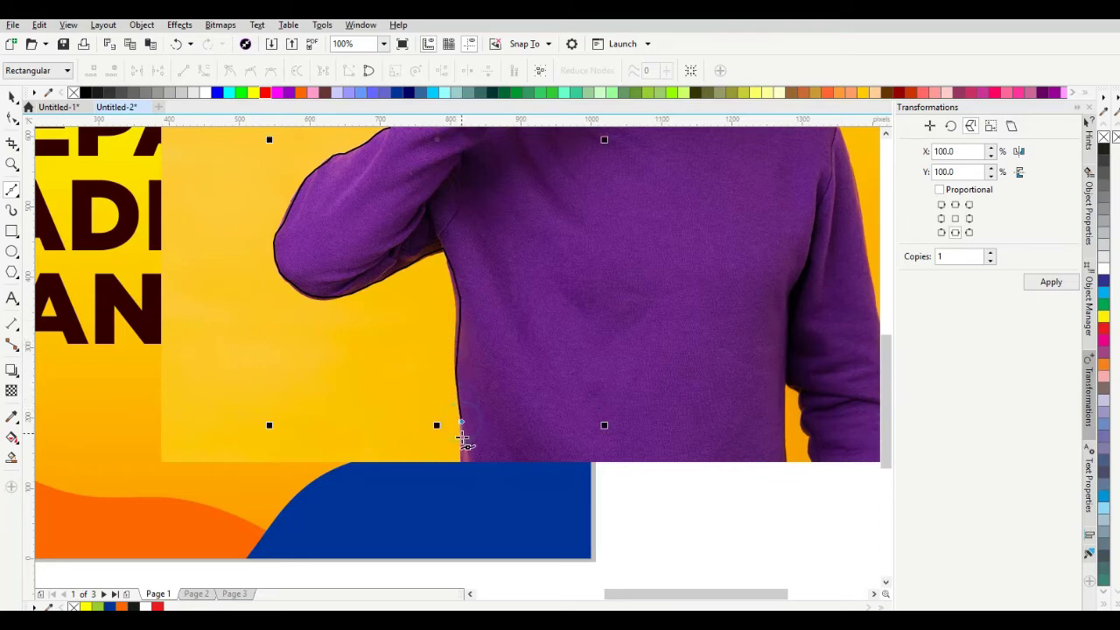
left_click(462, 438)
left_click(460, 464)
- Run the Bézier outline along the sweater's cropped lower edge and up into the gap beside the lowered arm
scroll(458, 464, "down", 1)
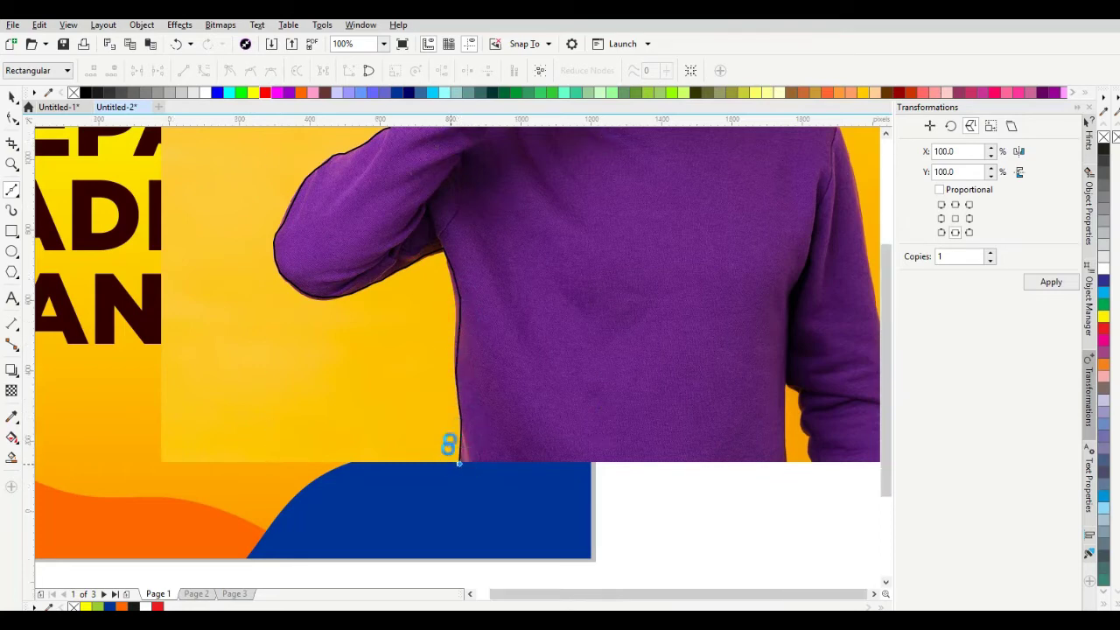
left_click_drag(623, 449, 525, 435)
scroll(528, 438, "up", 2)
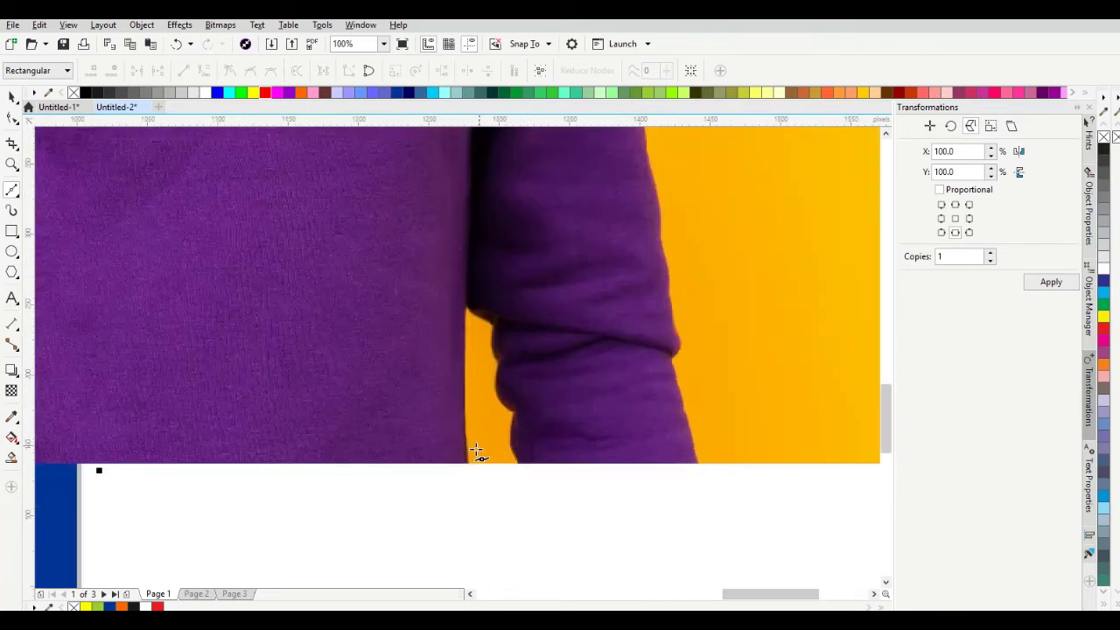
left_click(471, 470)
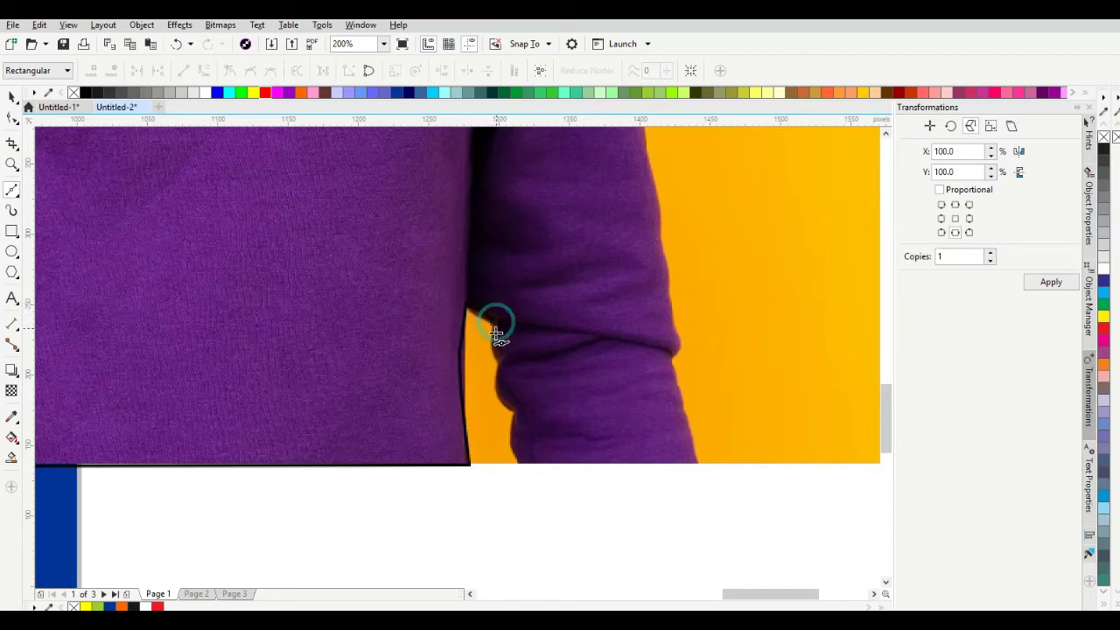
- Trace the Bézier outline down the folded inner edge of the lowered arm's sleeve to the photo's lower edge
left_click(493, 337)
left_click(503, 365)
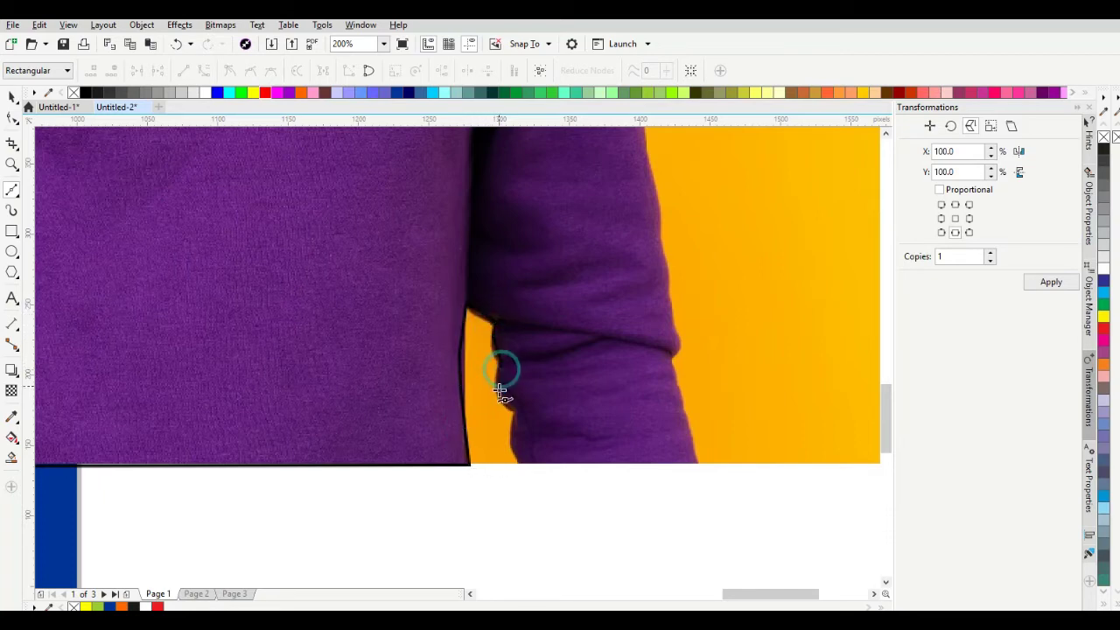
left_click(500, 389)
left_click(509, 403)
left_click_drag(513, 408, 526, 470)
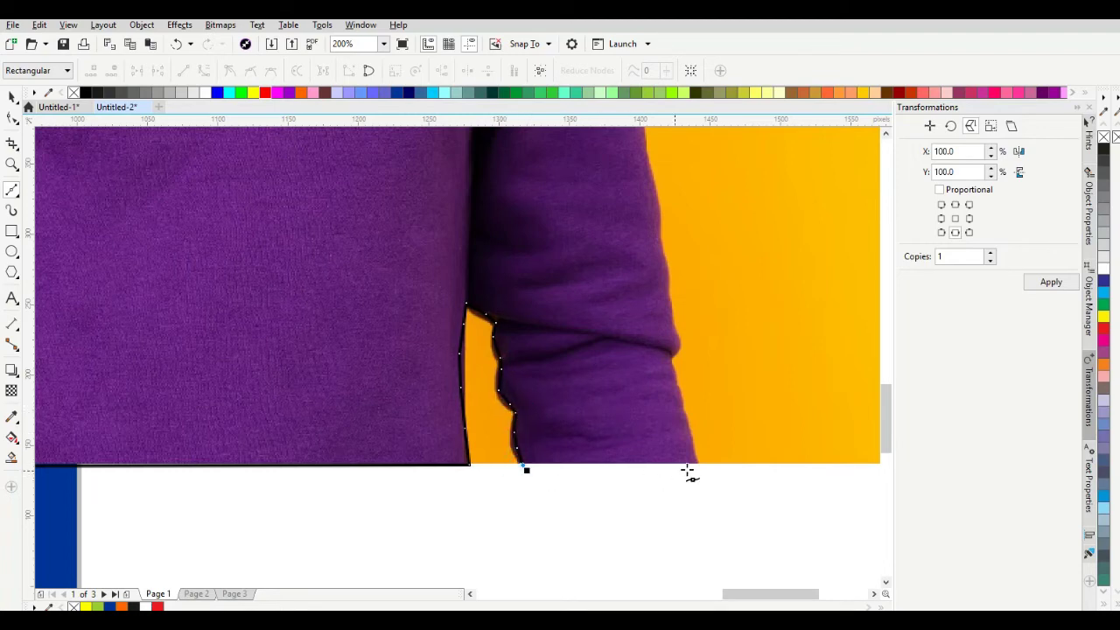
- Extend the Bézier outline across the sleeve's cropped end and up the lowered arm's outer edge to the shoulder corner
mouse_move(698, 464)
left_mouse_down()
mouse_move(671, 353)
mouse_move(653, 403)
mouse_move(631, 337)
left_mouse_up()
scroll(674, 327, "down", 1)
left_click(630, 327)
left_click(621, 280)
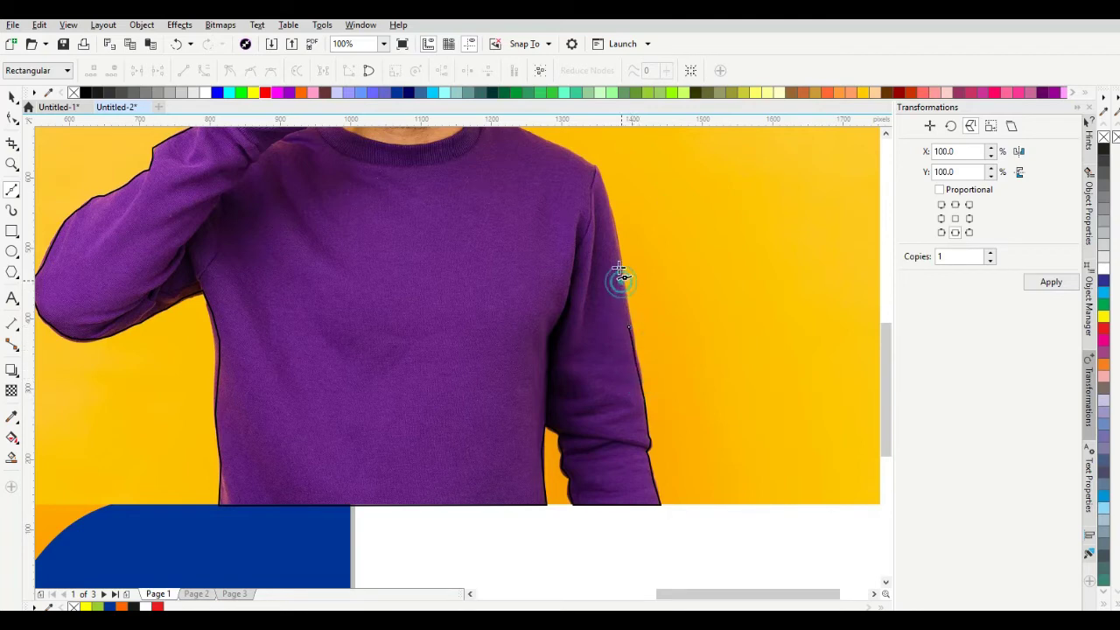
mouse_move(618, 252)
left_mouse_down()
mouse_move(595, 166)
mouse_move(569, 268)
left_mouse_up()
scroll(594, 167, "down", 1)
scroll(566, 268, "up", 2)
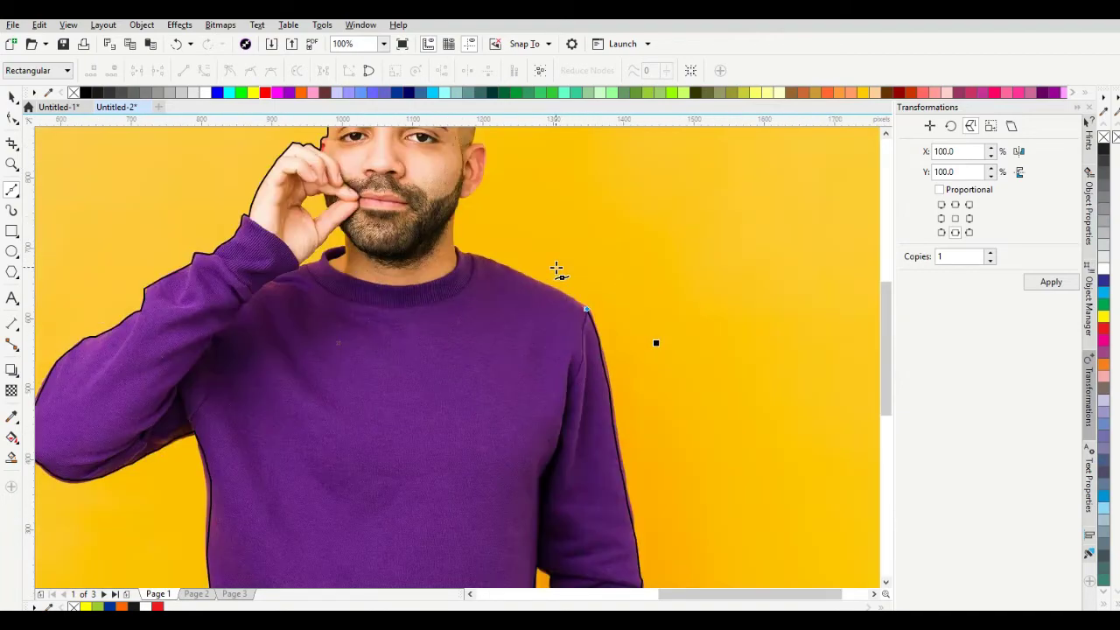
- Trace the Bézier outline along the top of the shoulder and over the collar to the neck
left_click(496, 286)
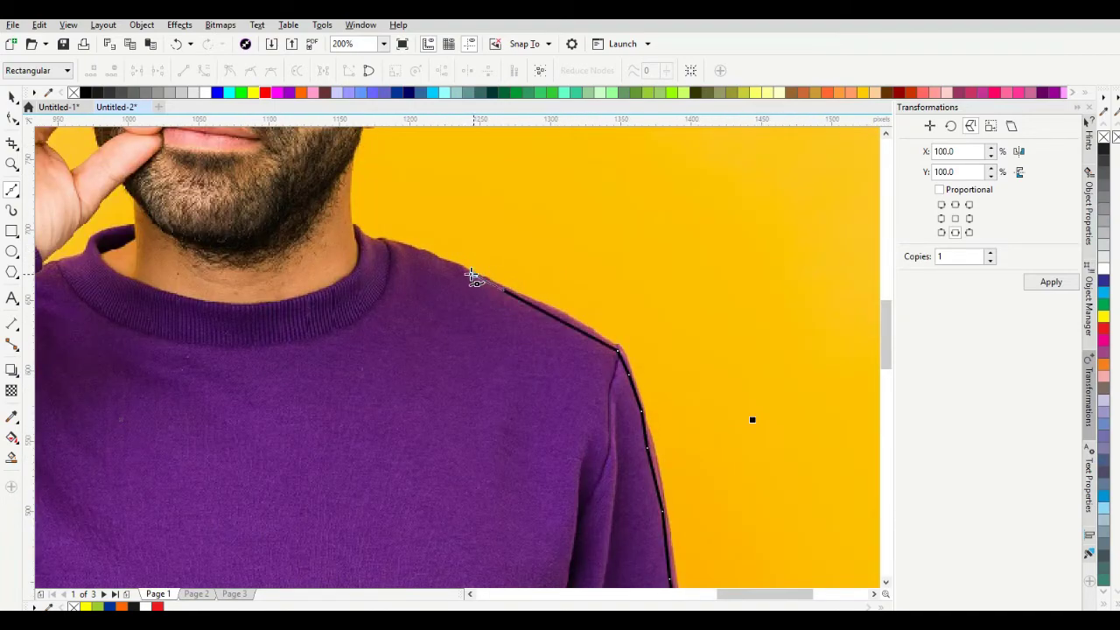
left_click(457, 270)
left_click_drag(435, 259, 367, 237)
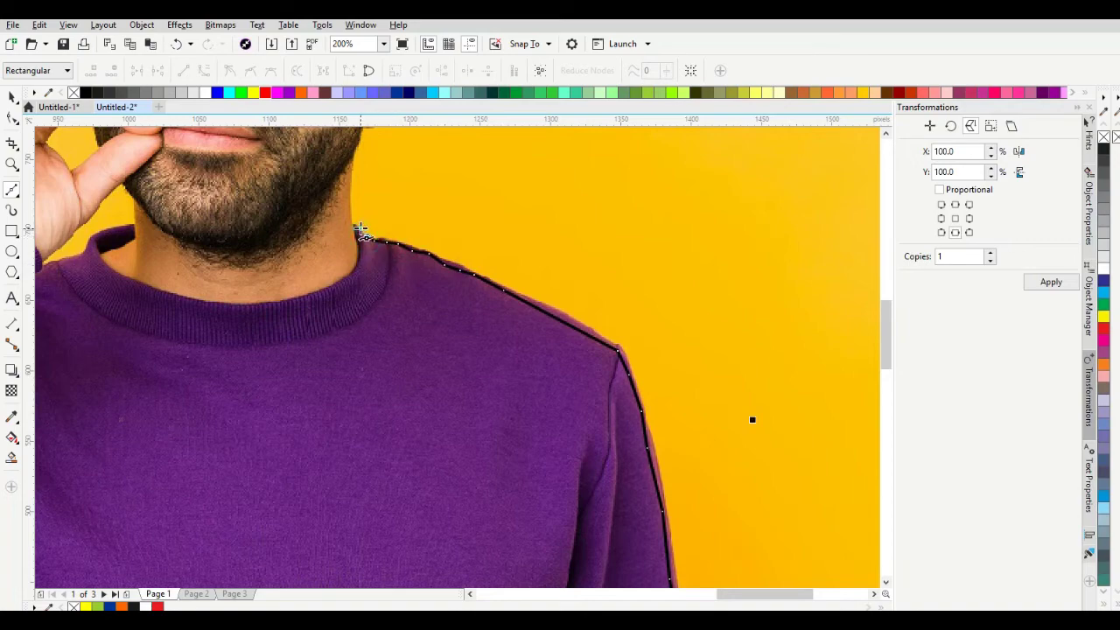
left_click(351, 225)
- Continue the Bézier outline up the side of the neck and jaw and around the ear
scroll(350, 225, "down", 1)
scroll(331, 302, "up", 1)
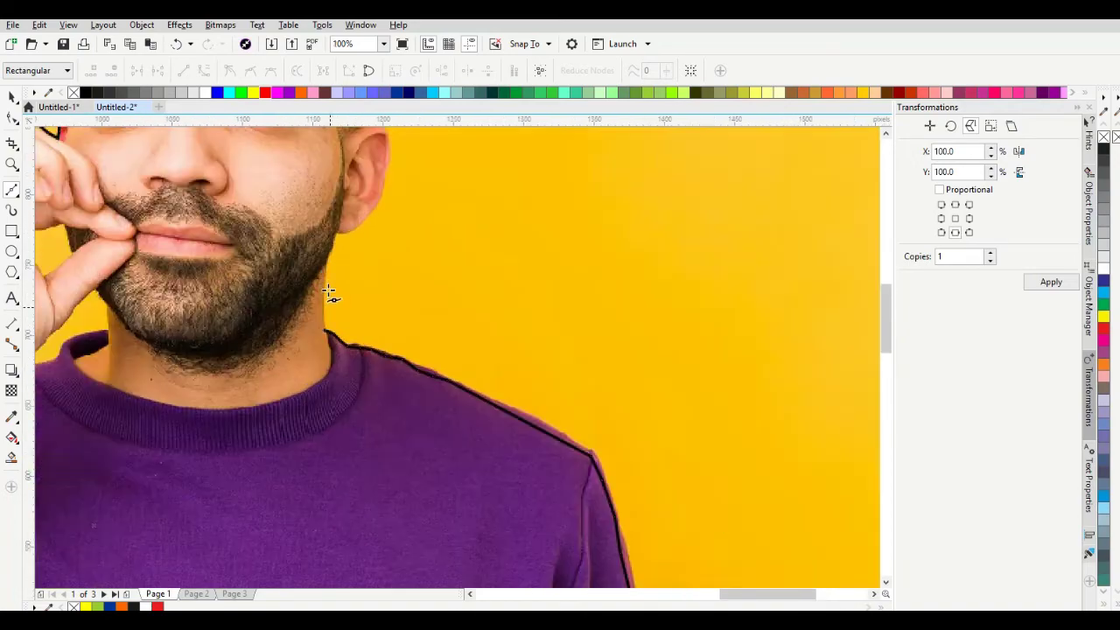
mouse_move(324, 274)
left_mouse_down()
mouse_move(335, 230)
mouse_move(344, 234)
left_mouse_up()
scroll(350, 232, "down", 2)
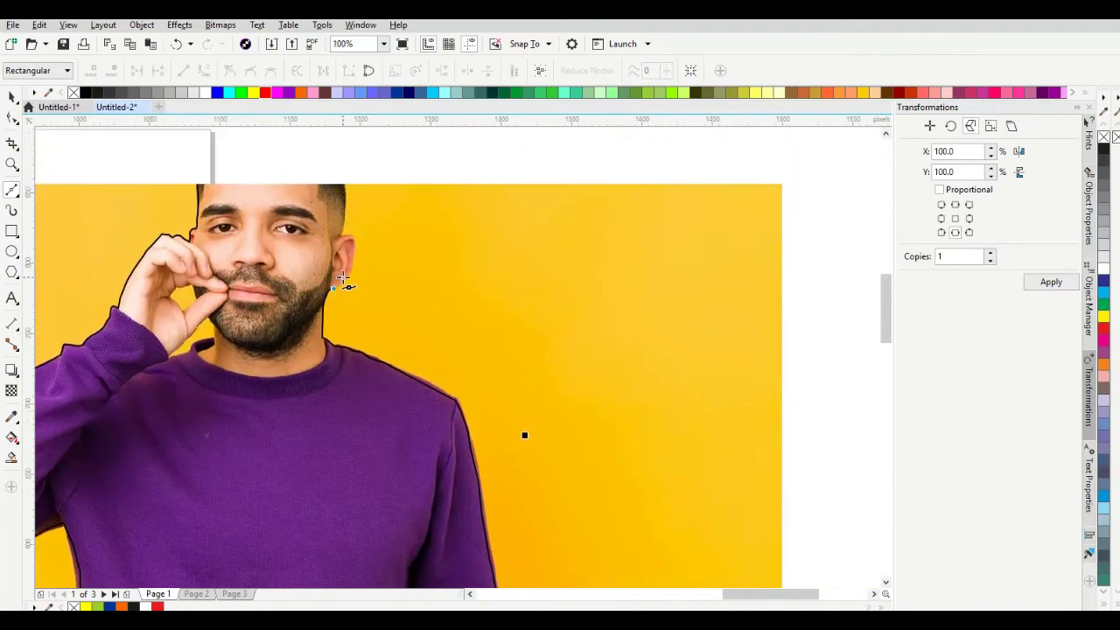
scroll(349, 276, "up", 2)
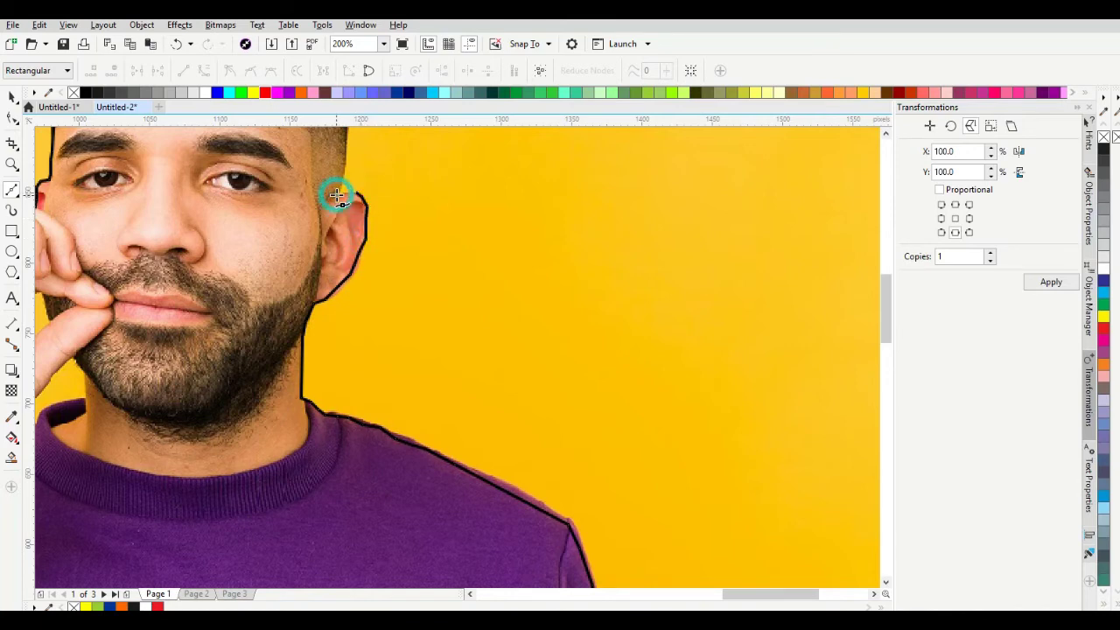
- Trace the Bézier outline from above the ear up the short hair on the side of the head
scroll(337, 195, "down", 2)
scroll(315, 327, "up", 2)
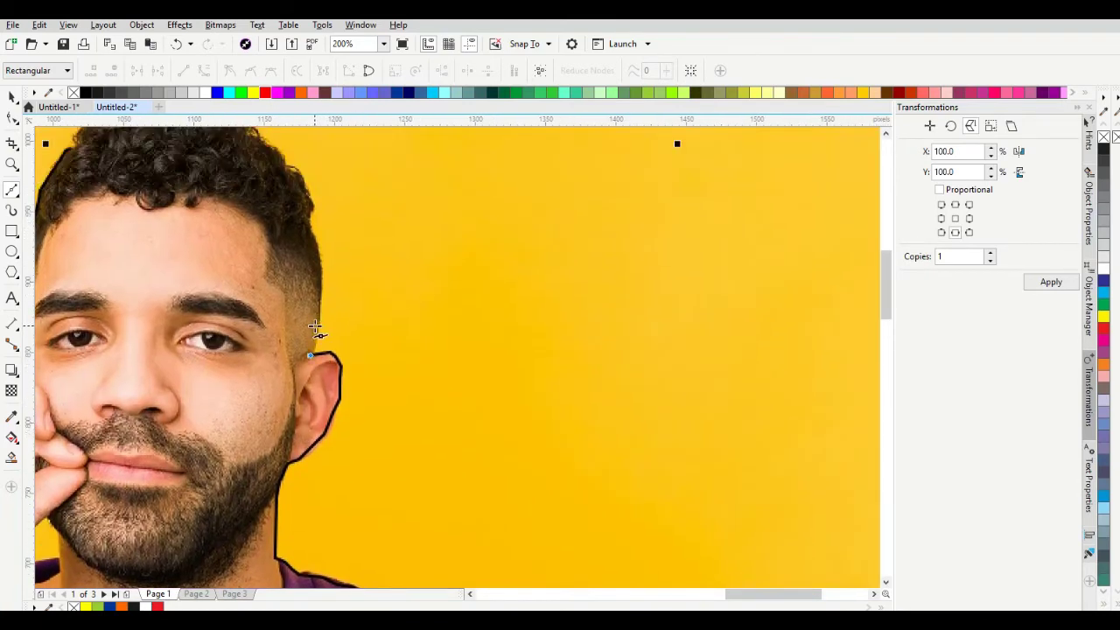
left_click(317, 317)
left_click(317, 288)
left_click(320, 268)
double_click(318, 243)
left_click(308, 211)
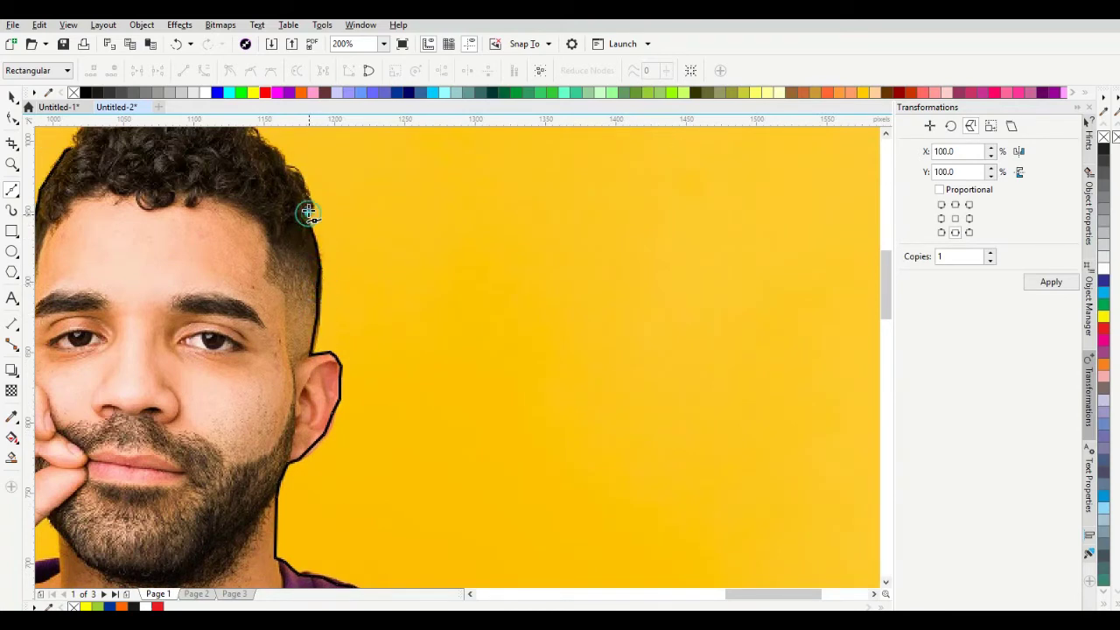
- Trace the Bézier outline over the curly hair on top of the head and close it at its starting node
scroll(308, 204, "down", 2)
scroll(358, 283, "up", 2)
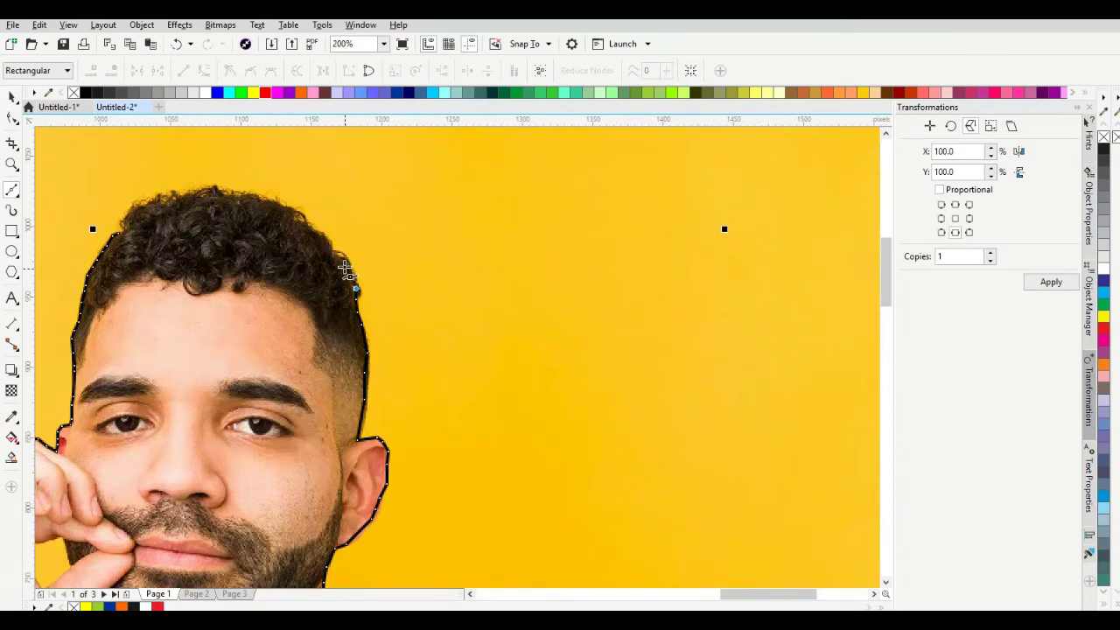
left_click(320, 233)
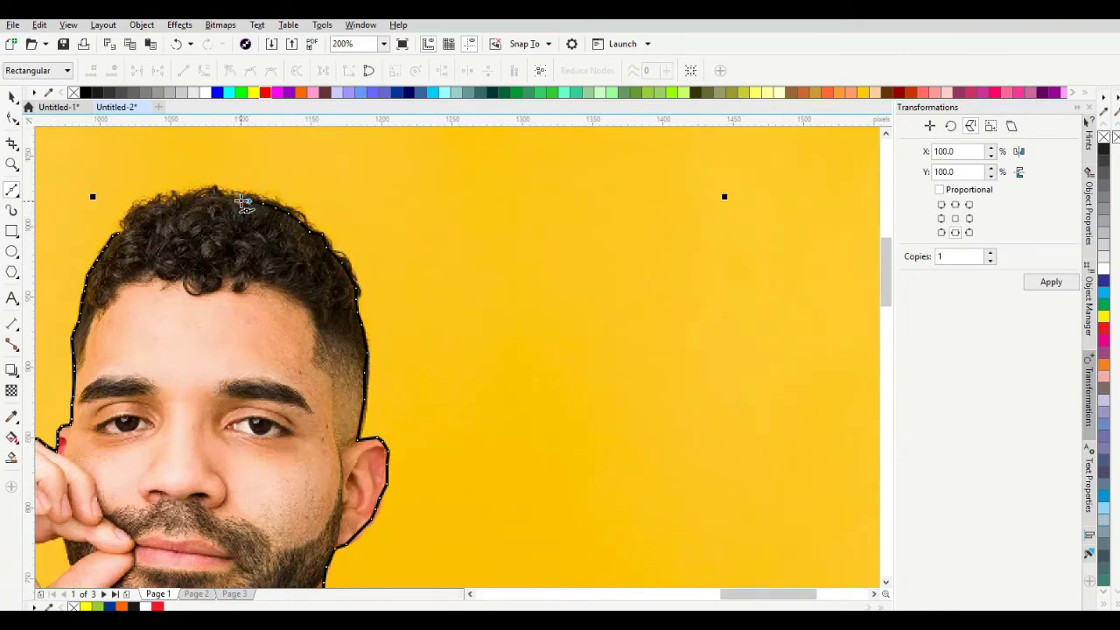
left_click(243, 202)
left_click(164, 203)
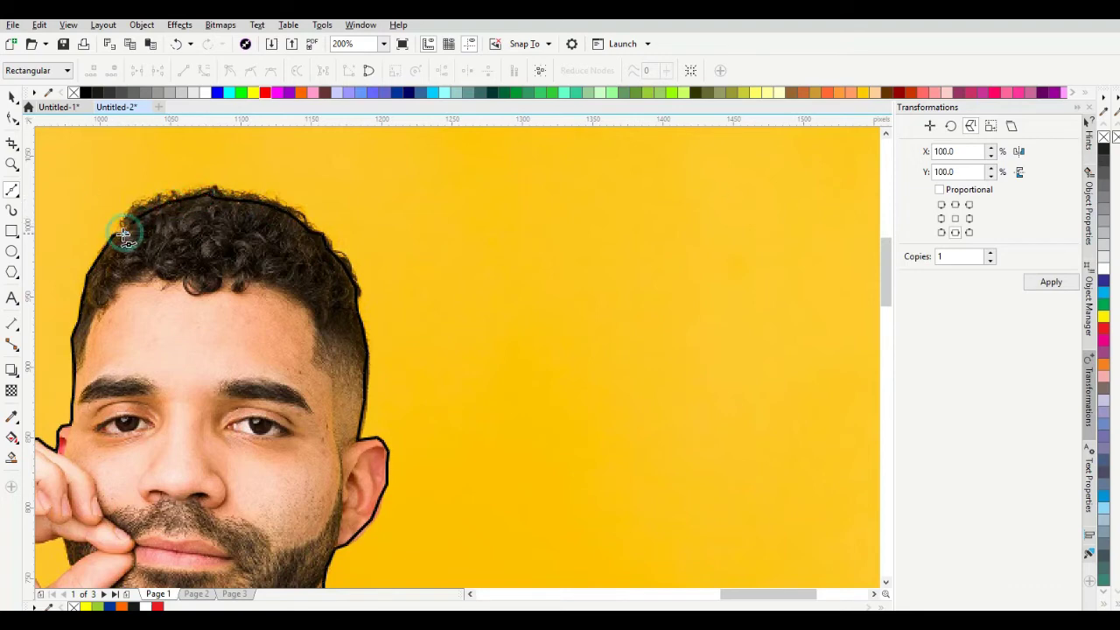
left_click(125, 229)
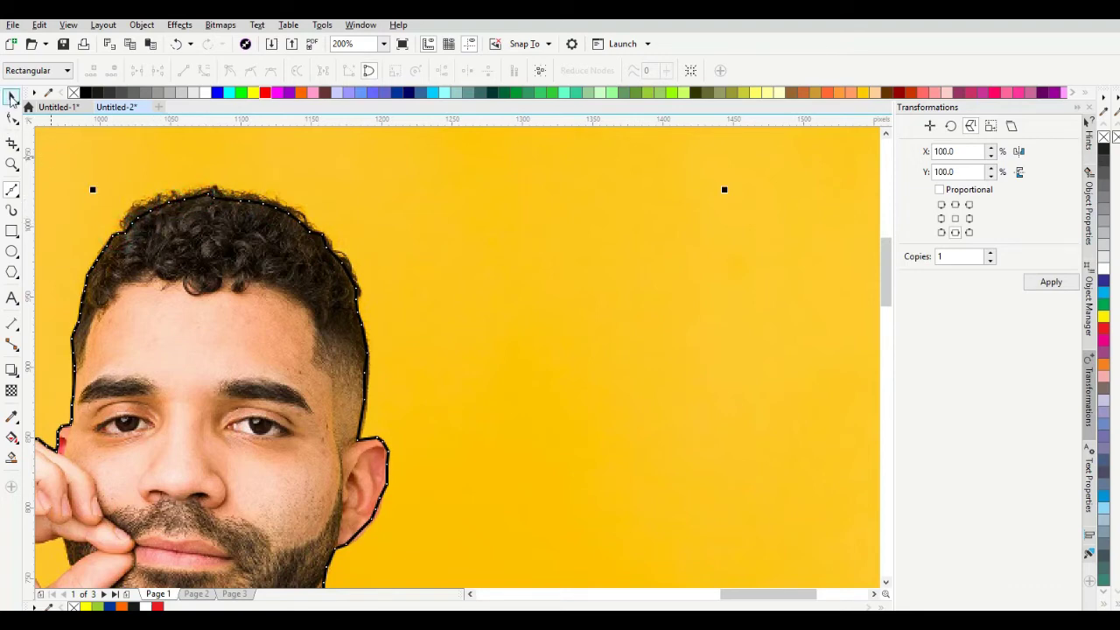
- Select the closed outline together with the photo and intersect them to cut out the man
left_click(12, 96)
left_click(257, 236)
scroll(257, 236, "down", 4)
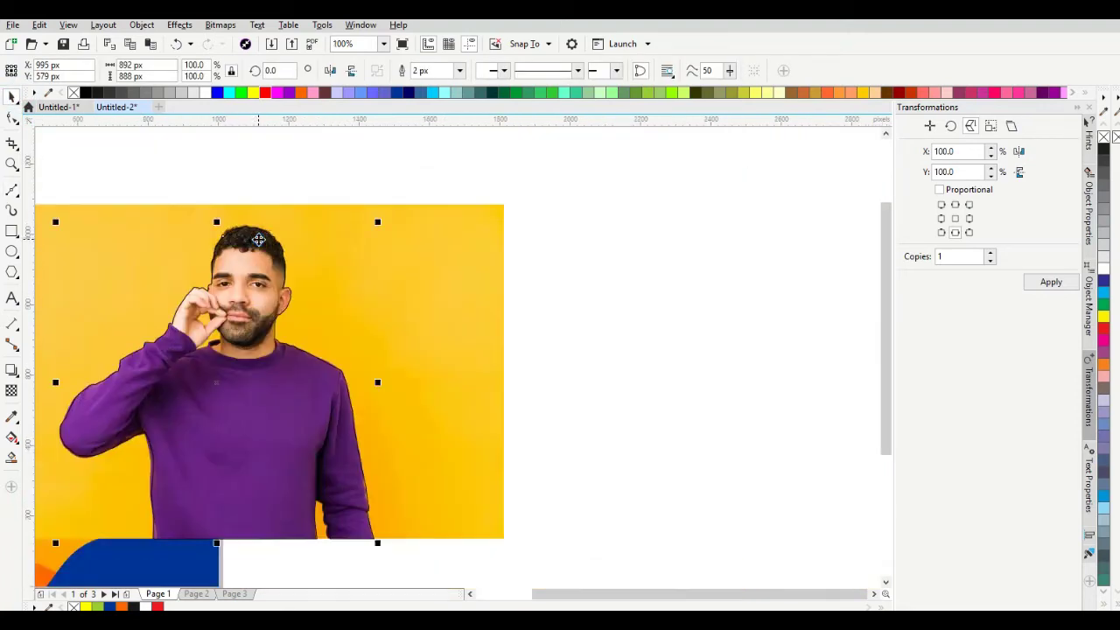
scroll(254, 271, "down", 2)
scroll(260, 289, "up", 4)
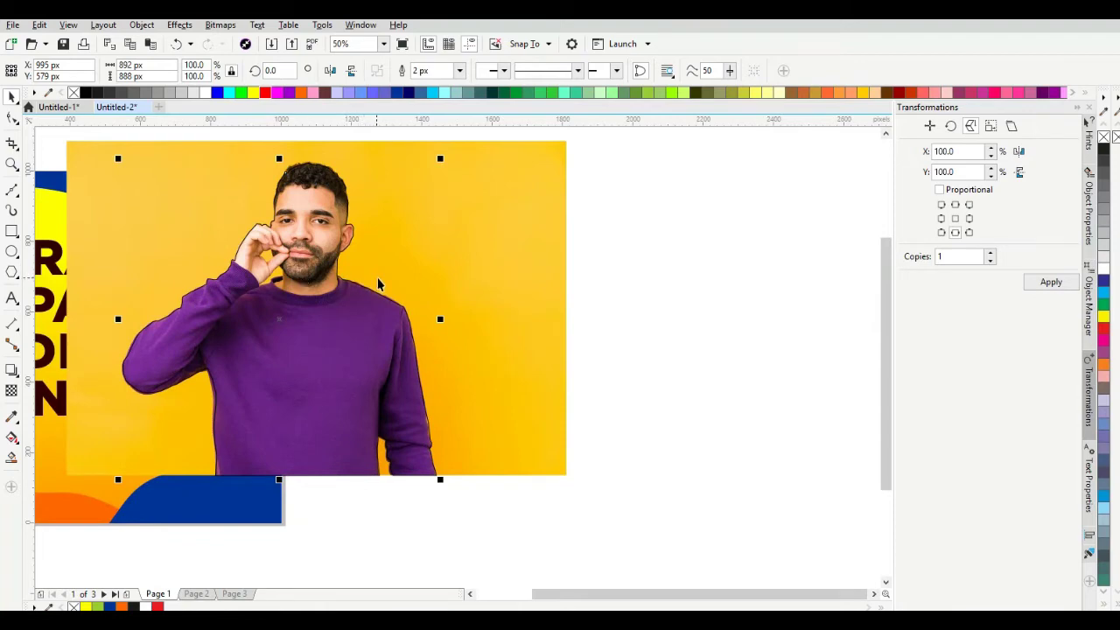
scroll(324, 214, "up", 2)
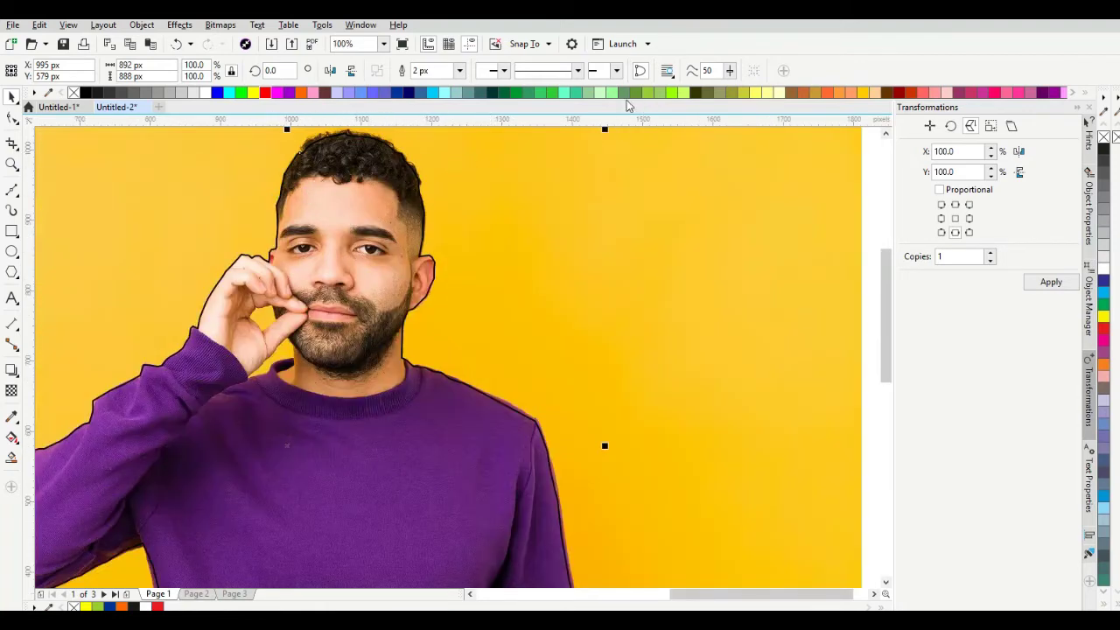
scroll(340, 224, "down", 2)
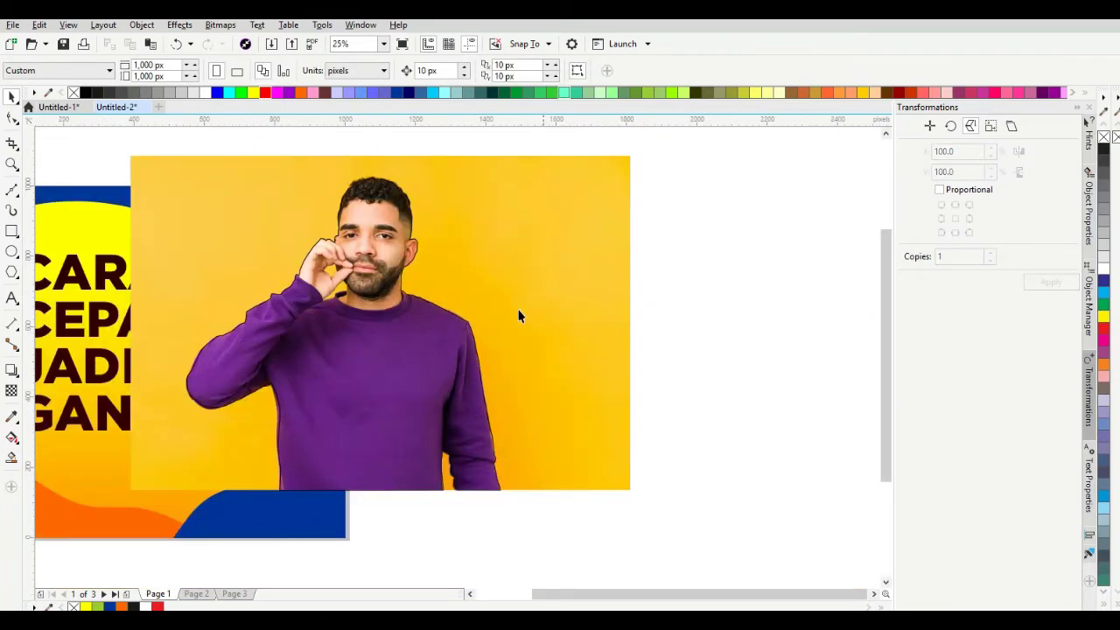
left_click(435, 350)
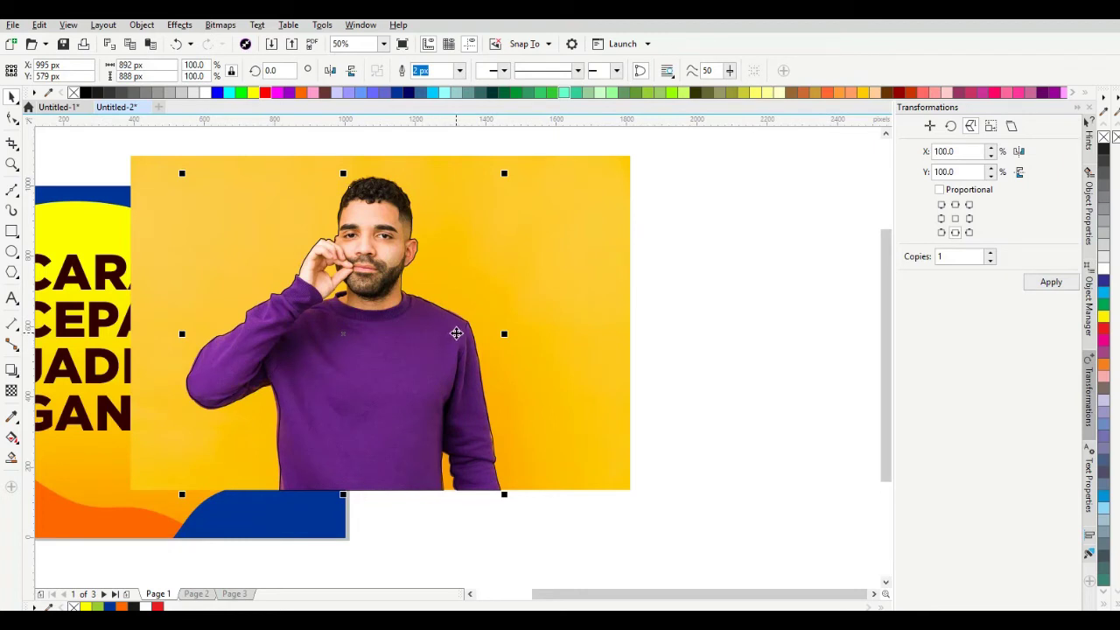
left_click(530, 282)
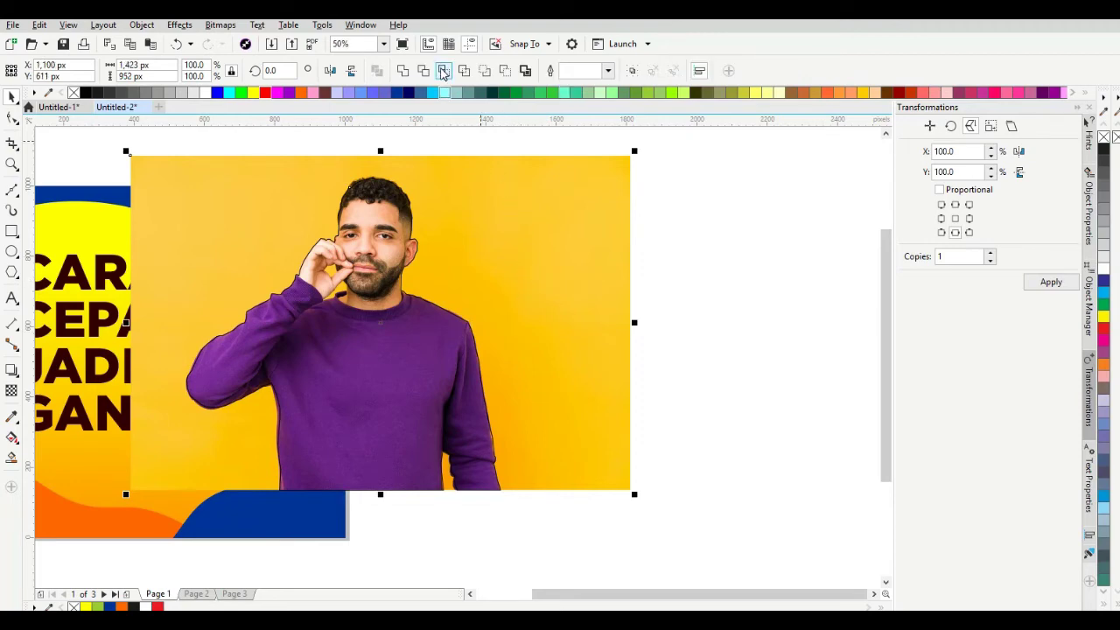
left_click(445, 72)
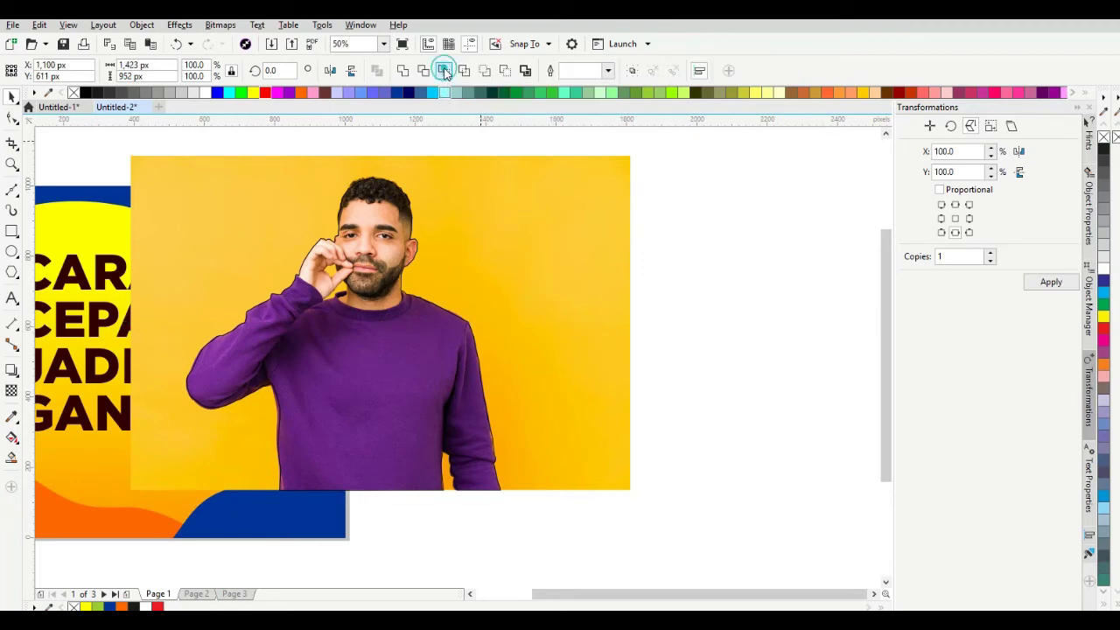
- Move the original photo off the design onto the empty area beside the page
scroll(468, 219, "down", 1)
scroll(519, 242, "down", 1)
left_click_drag(519, 242, 674, 243)
scroll(540, 245, "up", 1)
- Inspect the cut-out man and its outline curve over the design by selecting them together and clearing the selection
left_click(422, 287)
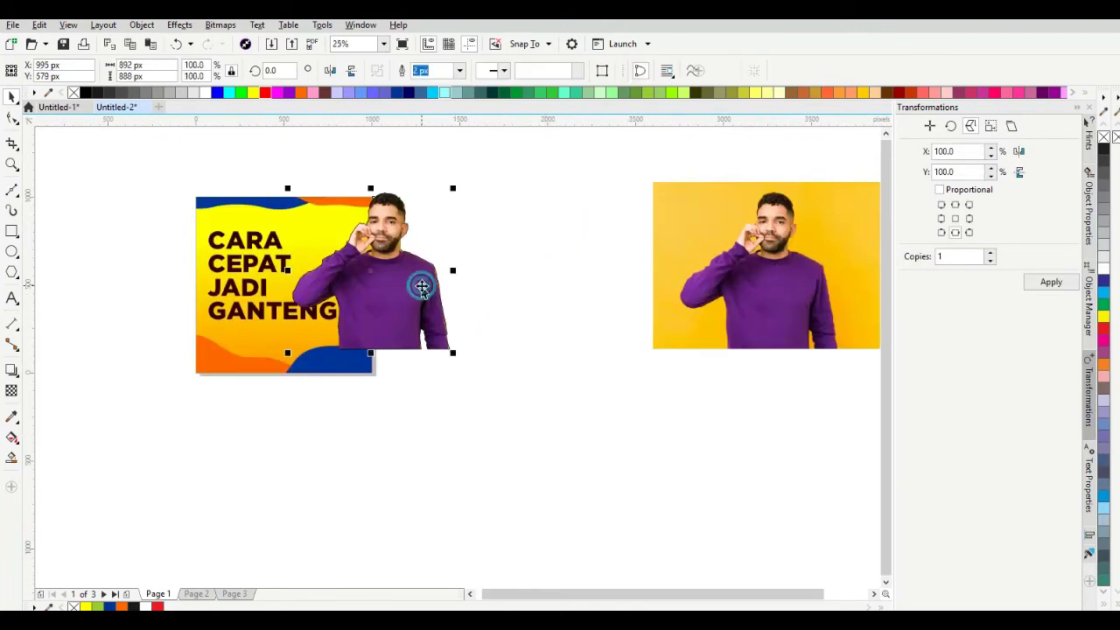
left_click(488, 303)
left_click_drag(504, 380, 280, 175)
left_click(517, 368)
left_click_drag(517, 367, 285, 181)
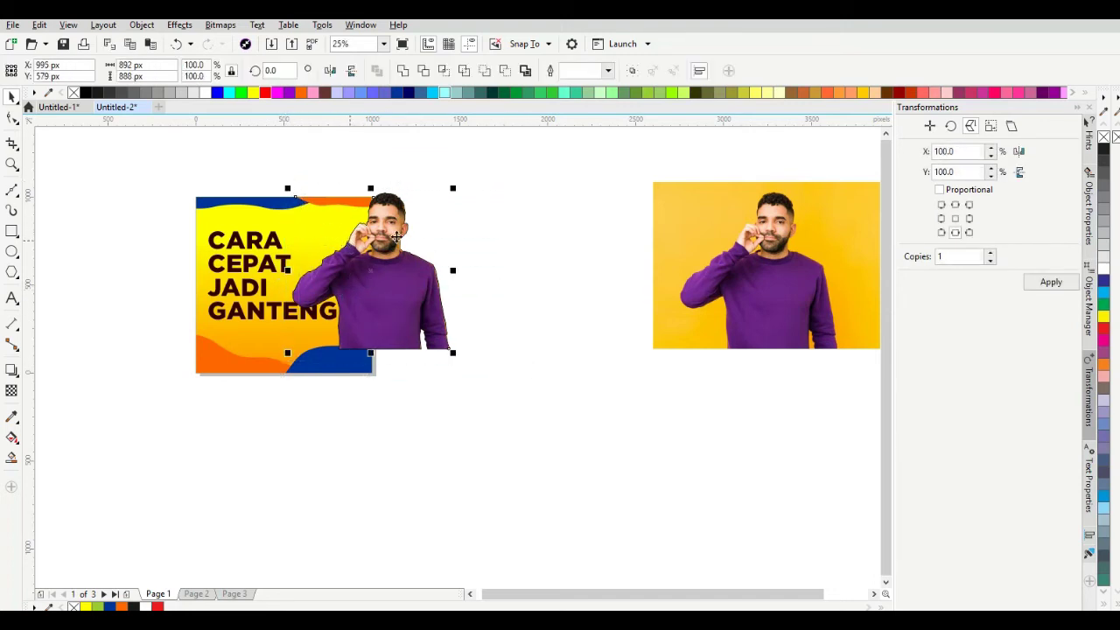
left_click(503, 210)
scroll(375, 254, "up", 2)
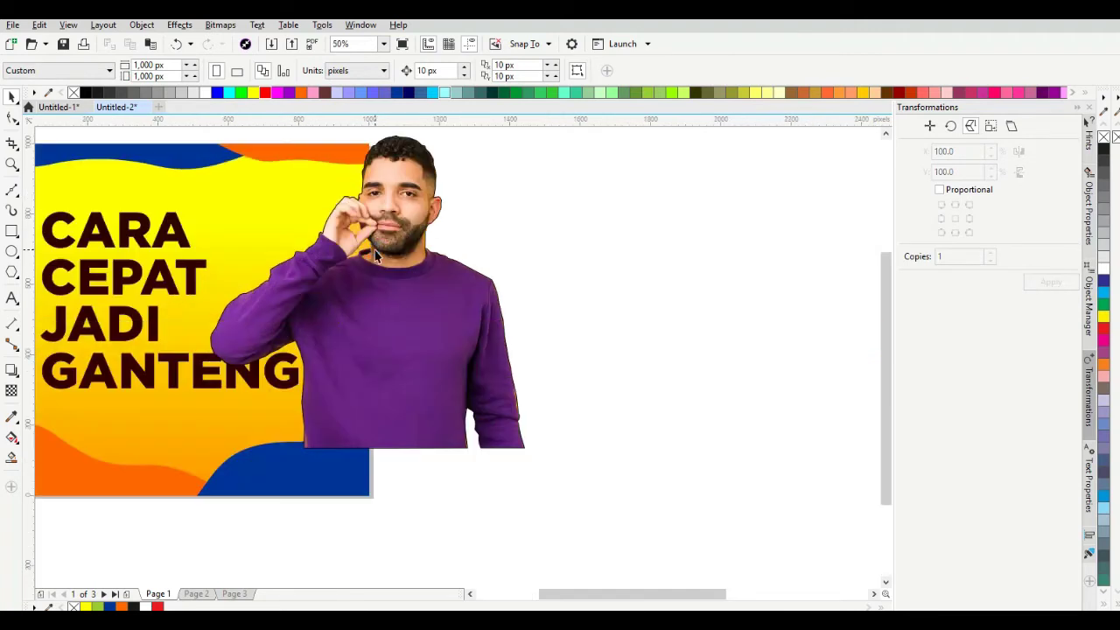
- Select the orange and blue wave shapes along the top edge of the page together
scroll(350, 209, "down", 2)
left_click(345, 203)
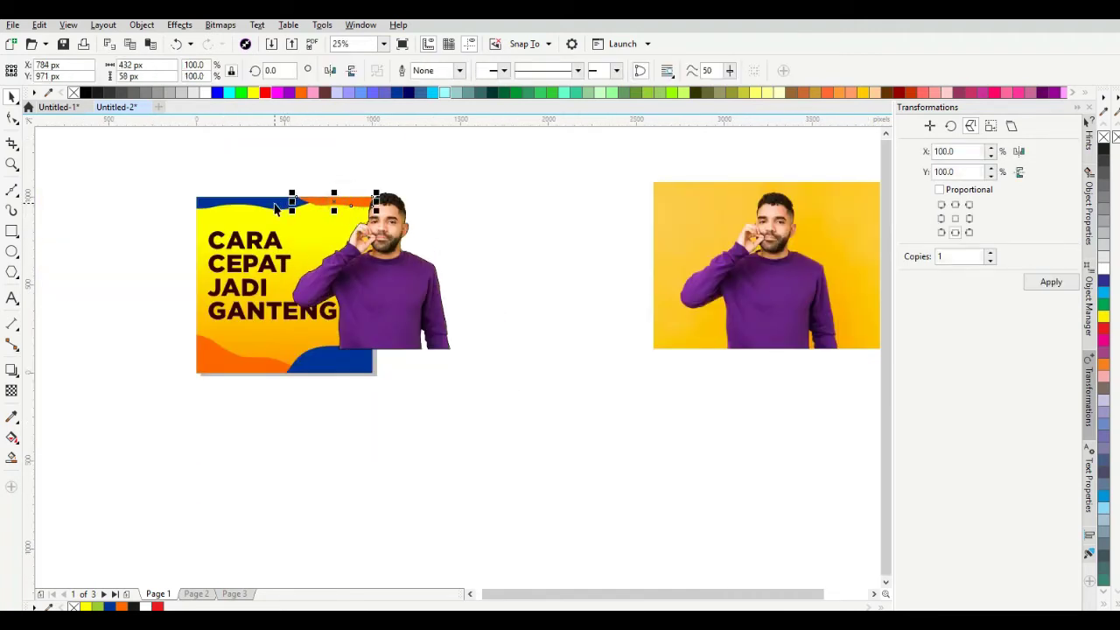
scroll(297, 204, "up", 1)
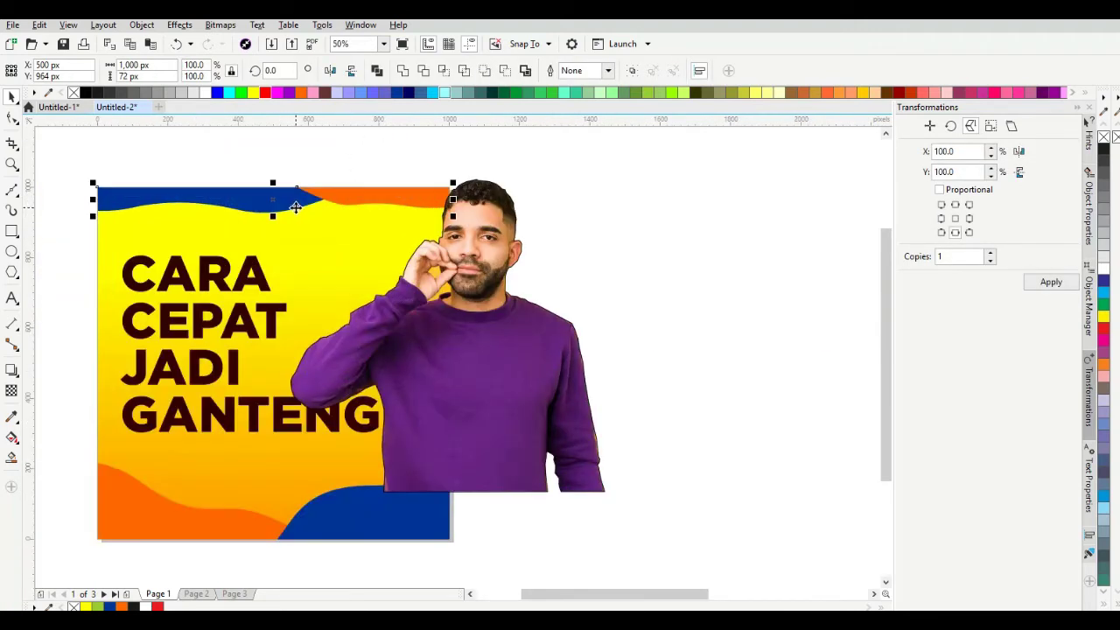
scroll(299, 208, "down", 1)
- Select the cut-out man with the outline curve and move them onto the page so they stand on its bottom edge
left_click_drag(292, 171, 493, 357)
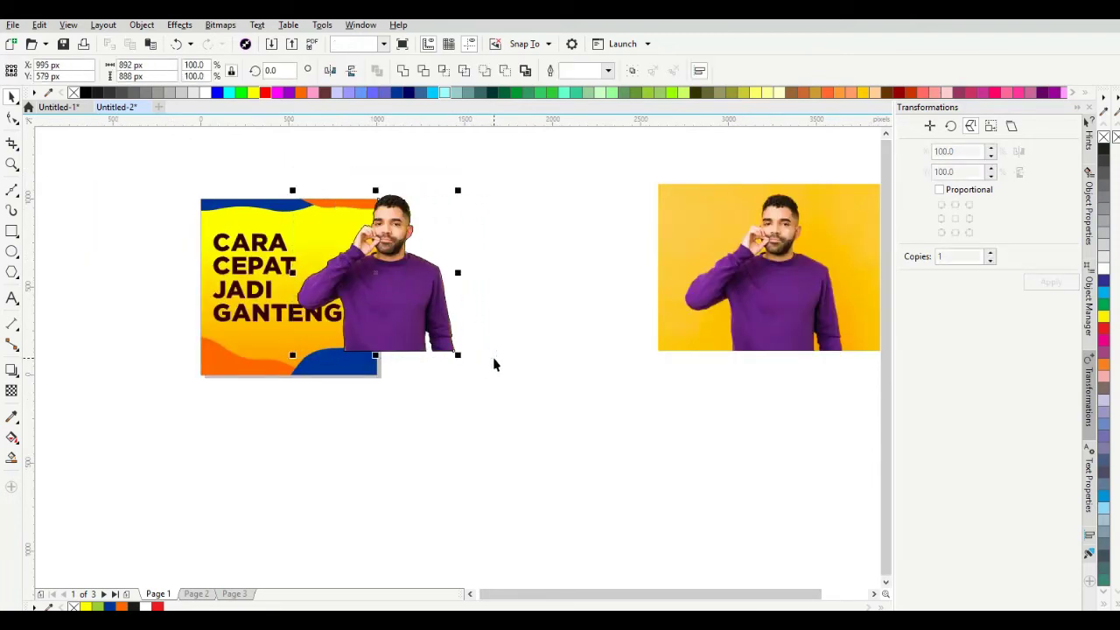
scroll(382, 317, "up", 1)
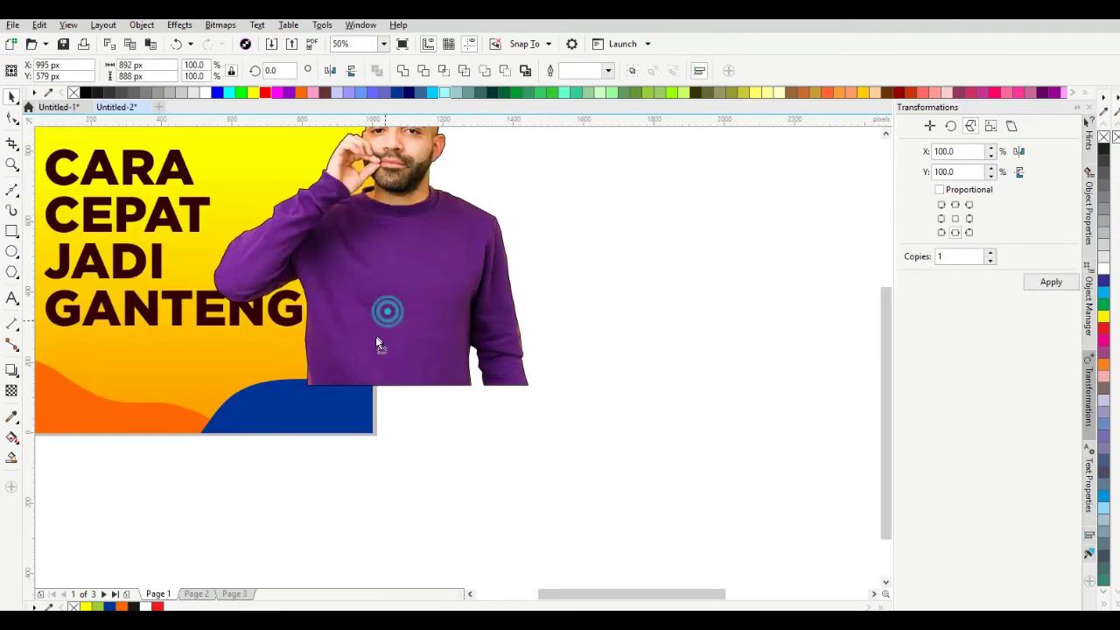
left_click_drag(376, 338, 317, 359)
scroll(317, 358, "down", 1)
scroll(289, 289, "up", 1)
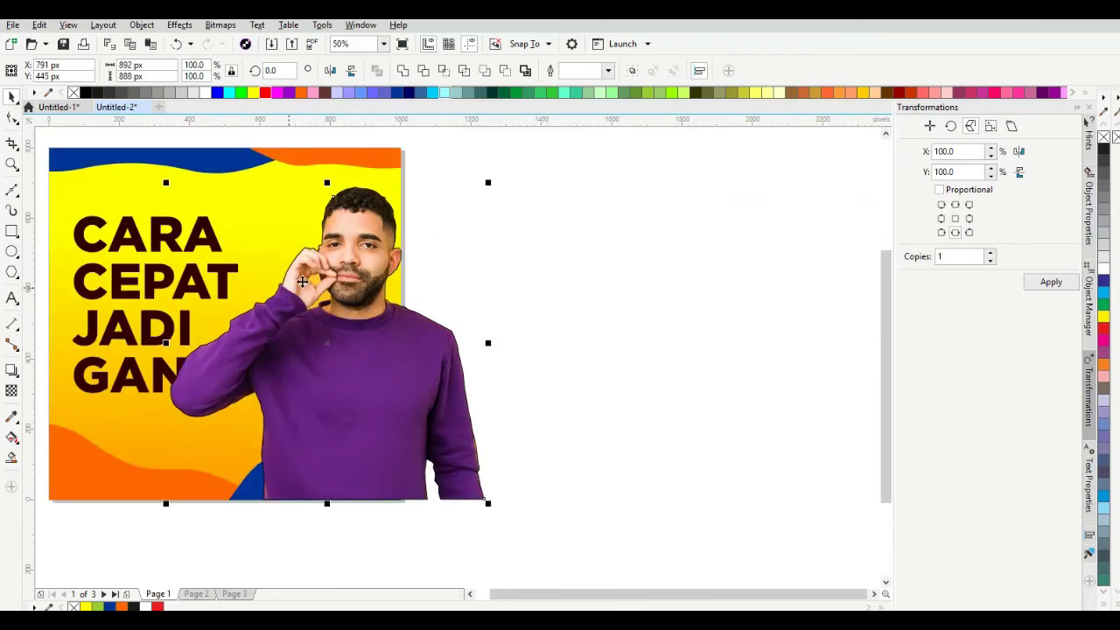
- Scale the cut-out man and outline up proportionally to about 940 × 936 px, keeping them on the page's bottom edge
left_click_drag(165, 183, 128, 142)
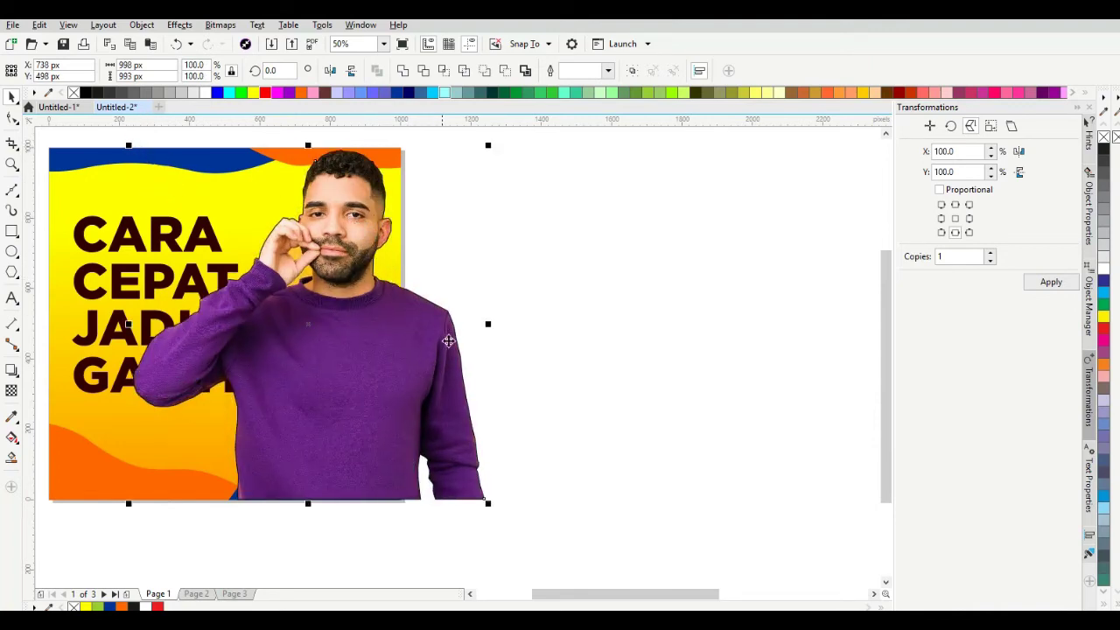
scroll(452, 350, "down", 1)
scroll(426, 359, "up", 1)
left_click_drag(434, 403, 447, 330)
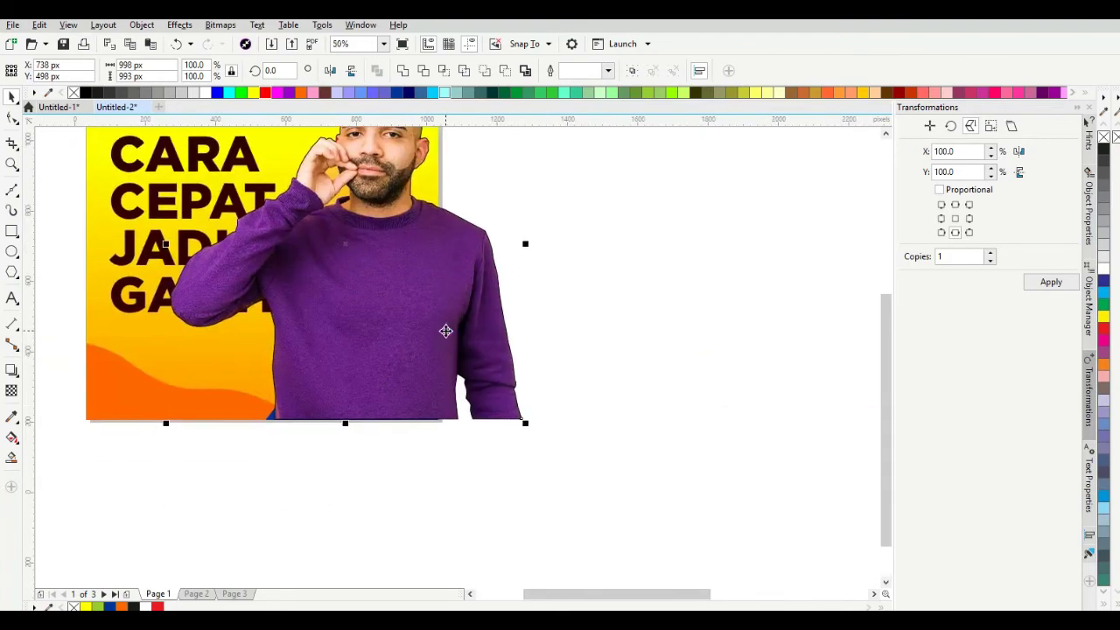
scroll(444, 359, "up", 1)
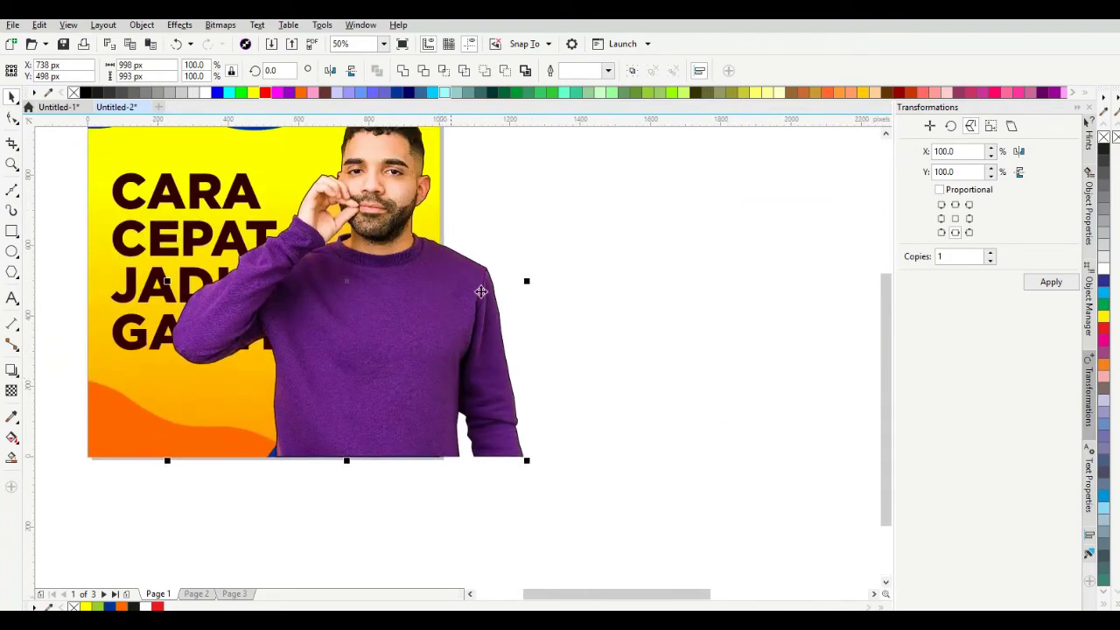
scroll(481, 292, "down", 1)
scroll(401, 225, "up", 1)
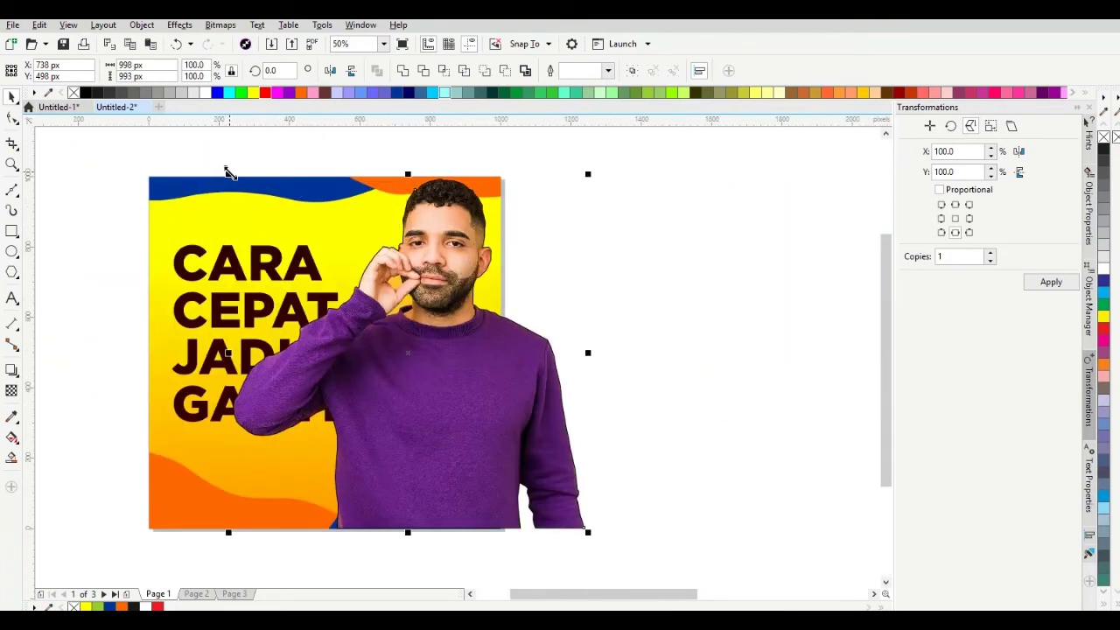
left_click_drag(227, 172, 249, 192)
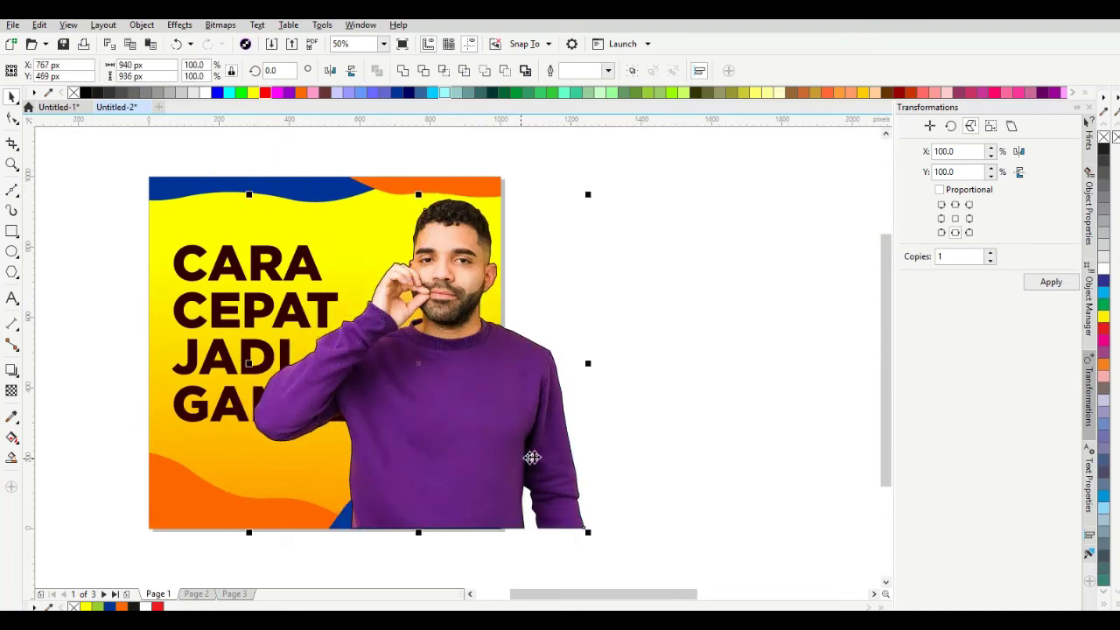
left_click_drag(472, 484, 488, 444)
- Check the enlarged man against the page by clearing the selection and picking the outline curve around him
left_click(631, 381)
left_click(515, 380)
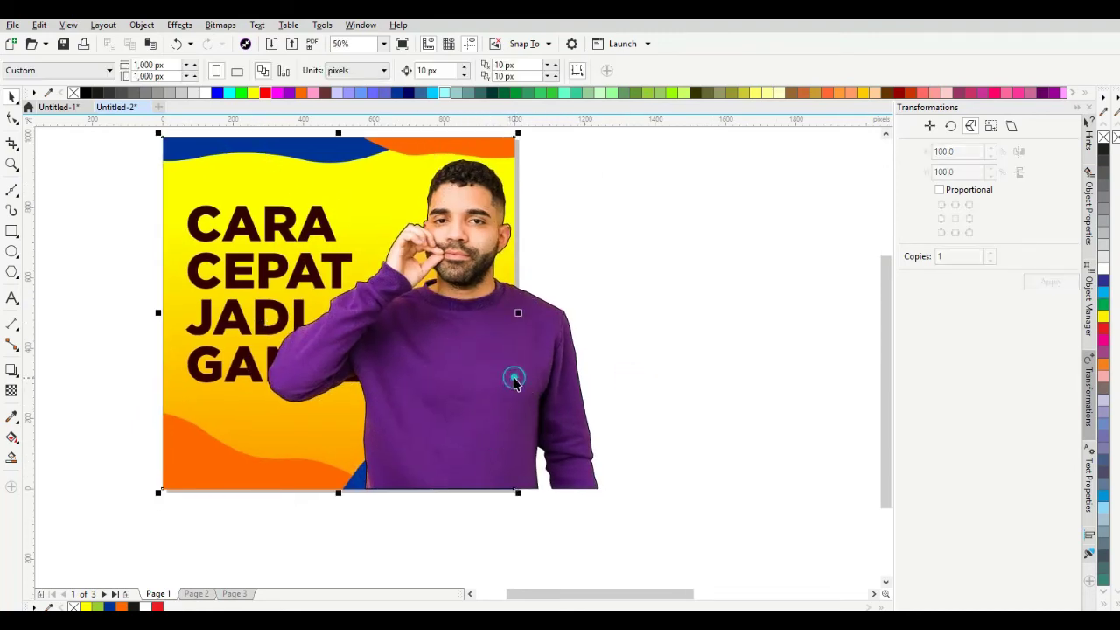
left_click(504, 389)
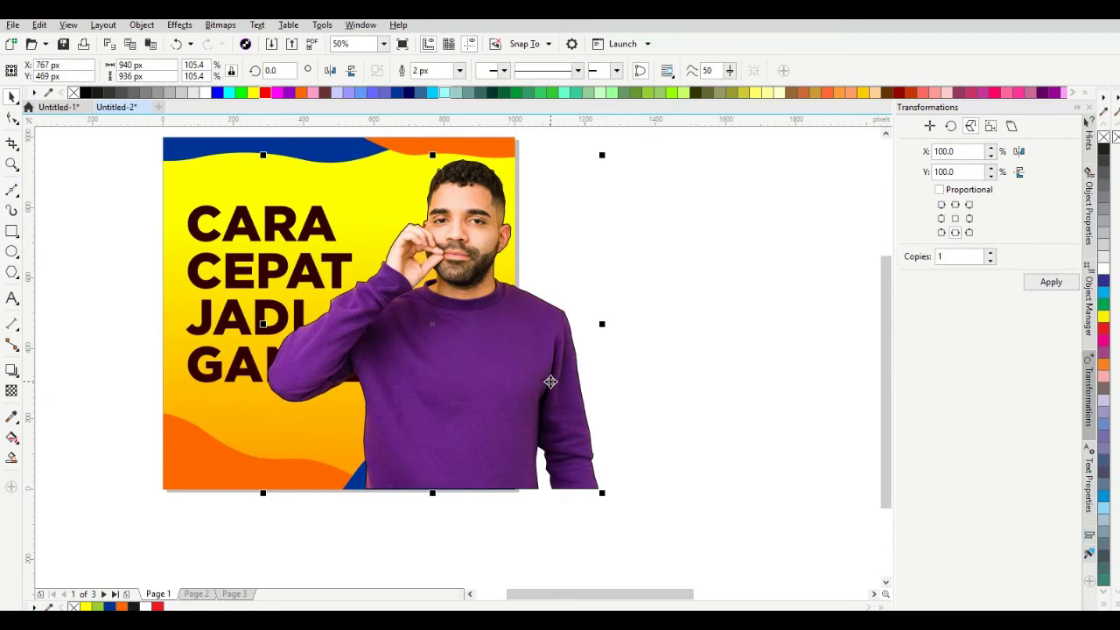
scroll(550, 382, "down", 1)
left_click_drag(550, 381, 501, 354)
left_click(578, 313)
scroll(489, 345, "up", 1)
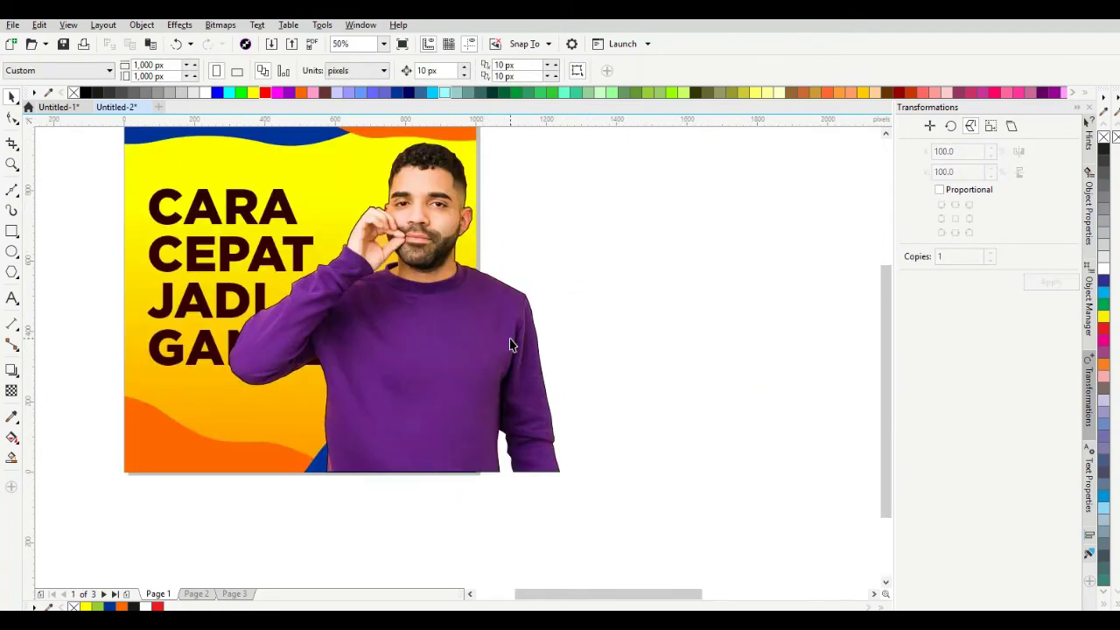
left_click(511, 343)
left_click(530, 169)
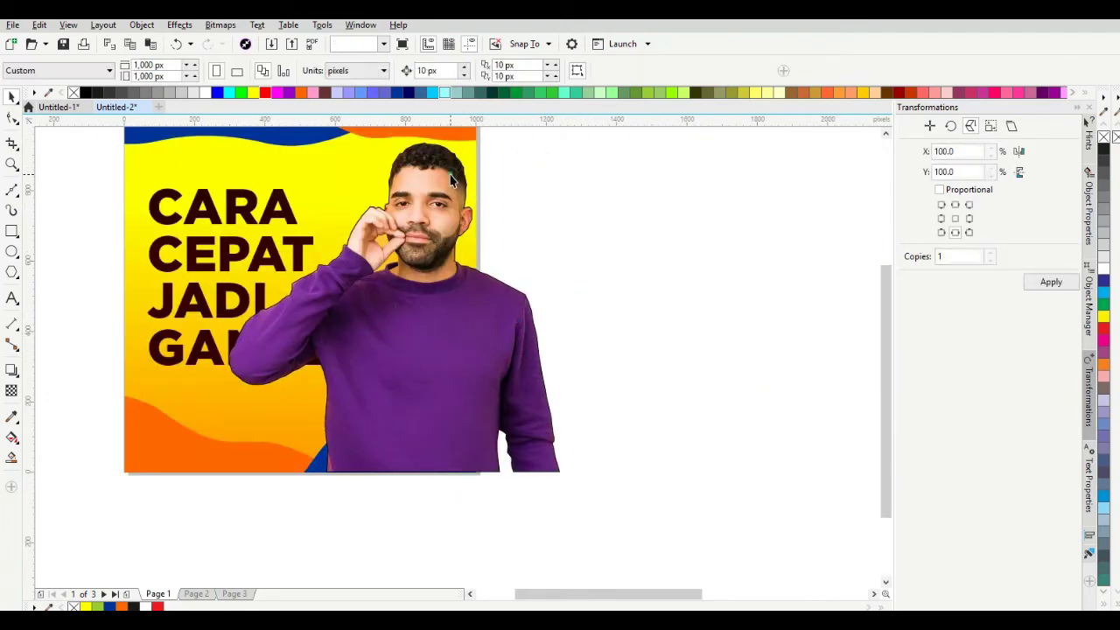
left_click(452, 176)
scroll(454, 187, "down", 1)
scroll(454, 193, "up", 1)
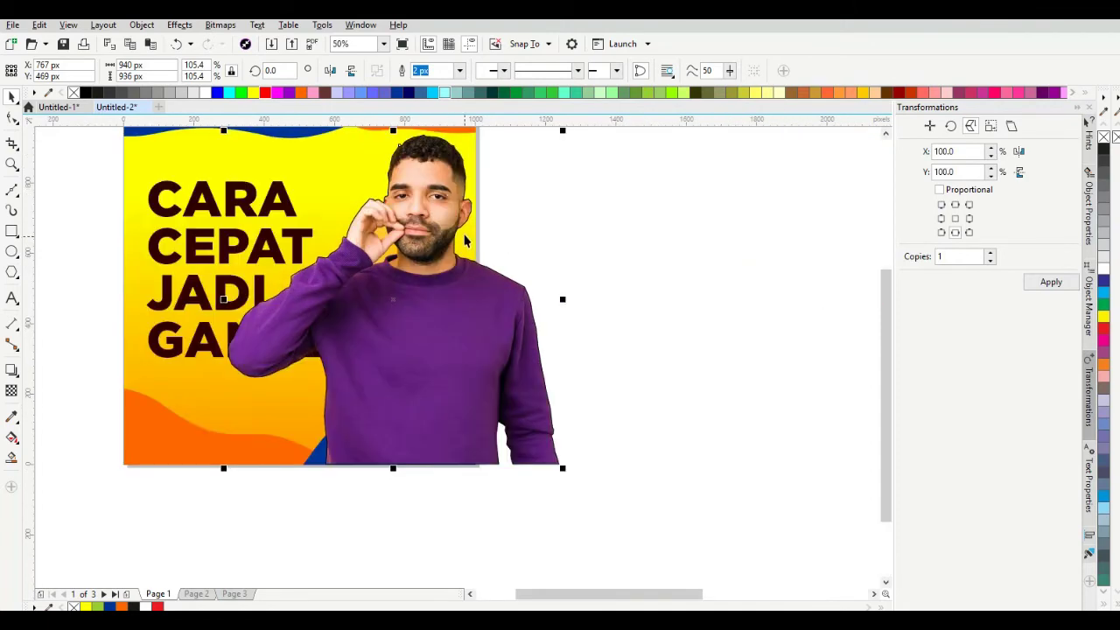
- Draw a rectangle about 564 × 1,418 px starting at the page's right edge, covering the part of the man outside the page
scroll(466, 241, "down", 1)
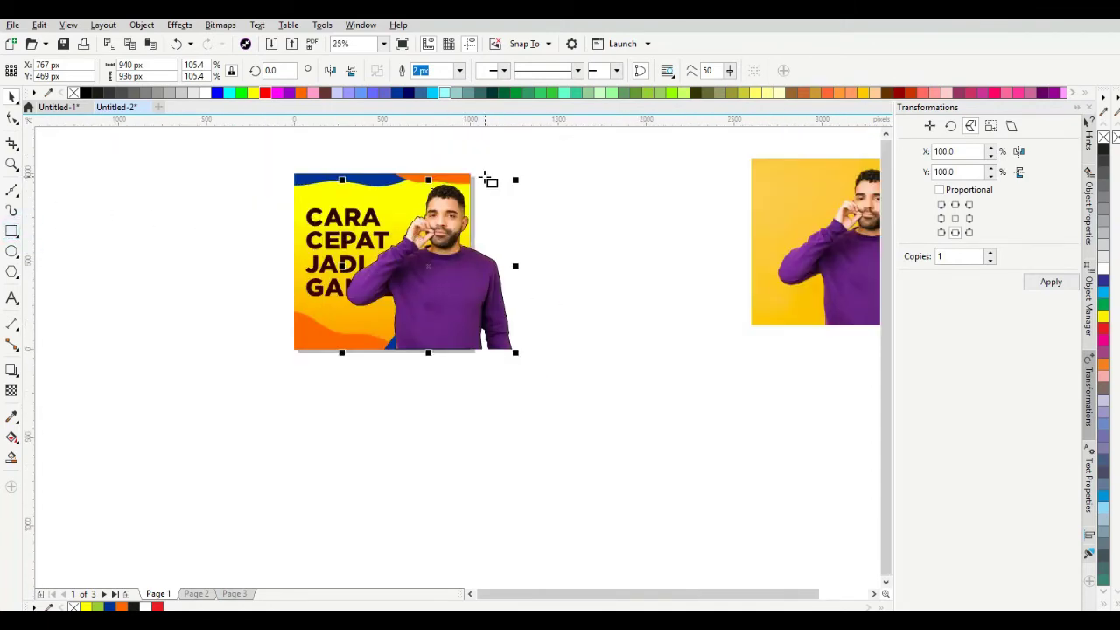
scroll(461, 180, "up", 2)
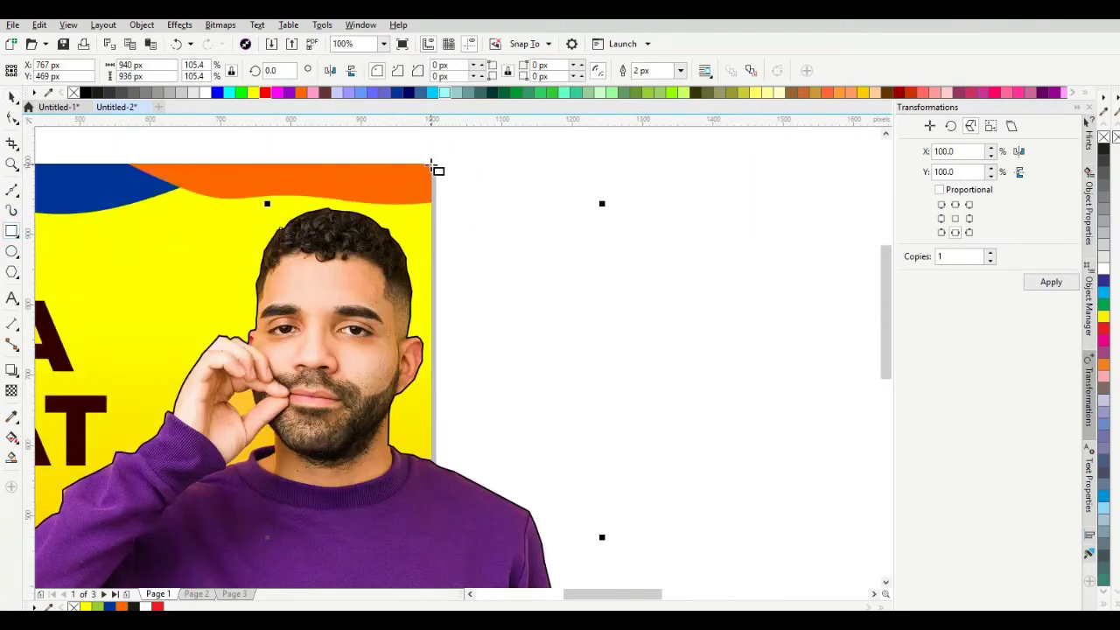
scroll(431, 165, "down", 1)
left_click_drag(432, 165, 630, 585)
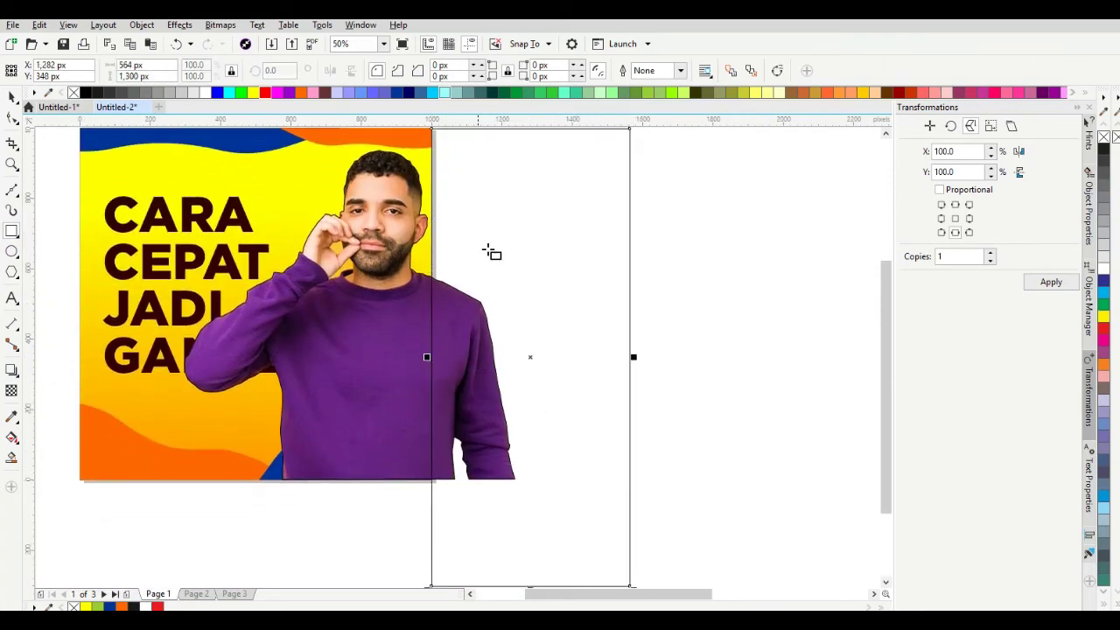
scroll(491, 253, "up", 2)
left_click_drag(518, 247, 518, 205)
left_click(11, 101)
- Move one outline curve of the man off the design onto the empty area beside the original photo
scroll(366, 188, "down", 1)
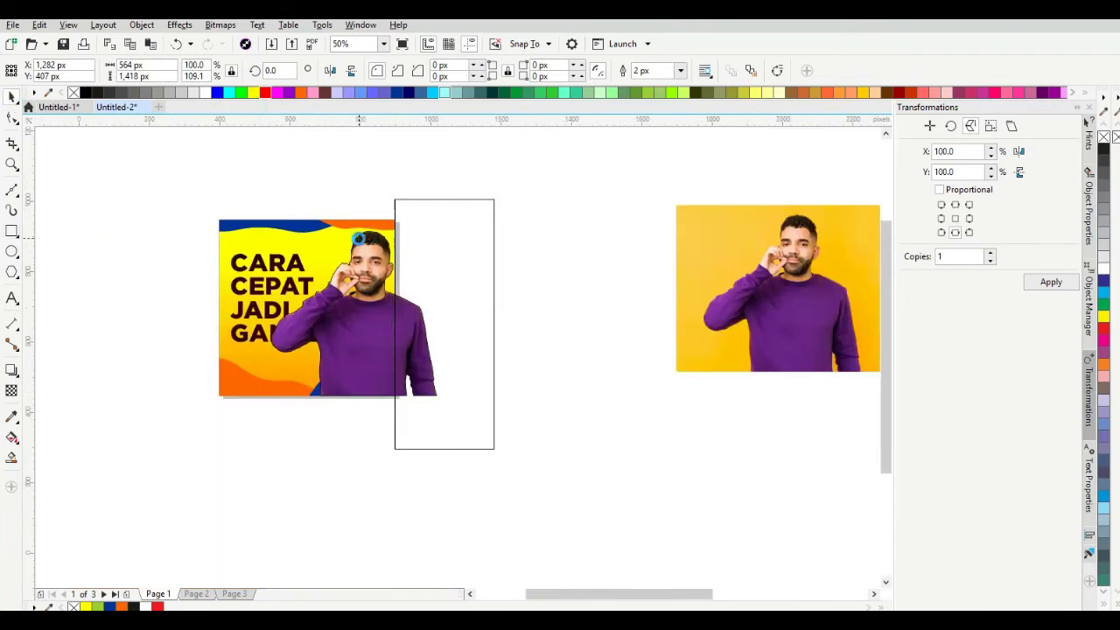
scroll(360, 238, "up", 1)
scroll(392, 312, "down", 1)
left_click(399, 339)
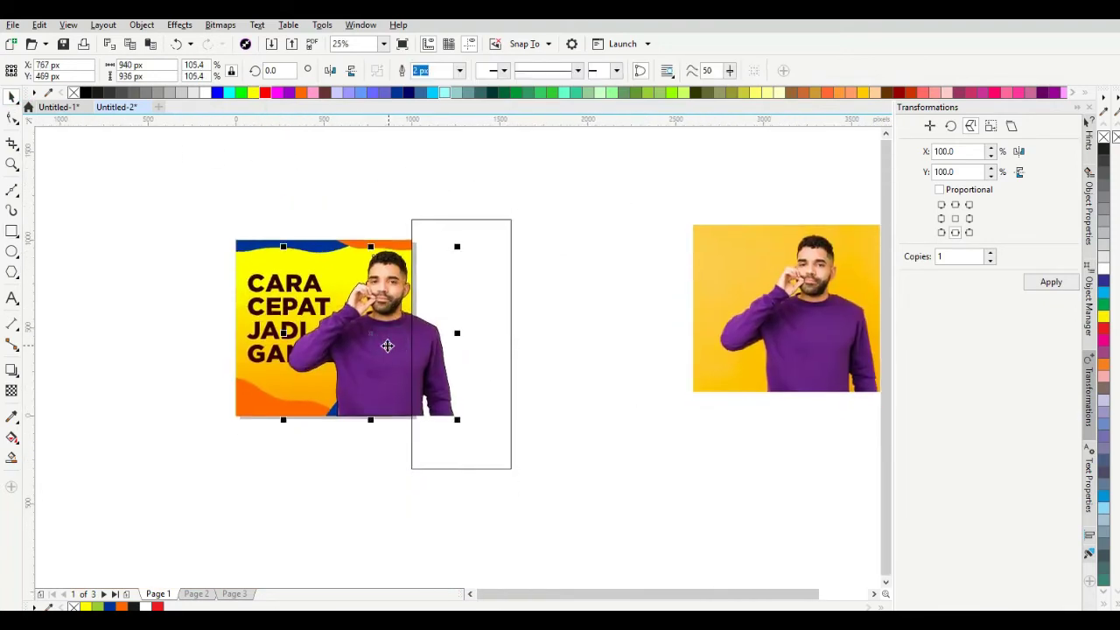
left_click_drag(391, 339, 665, 195)
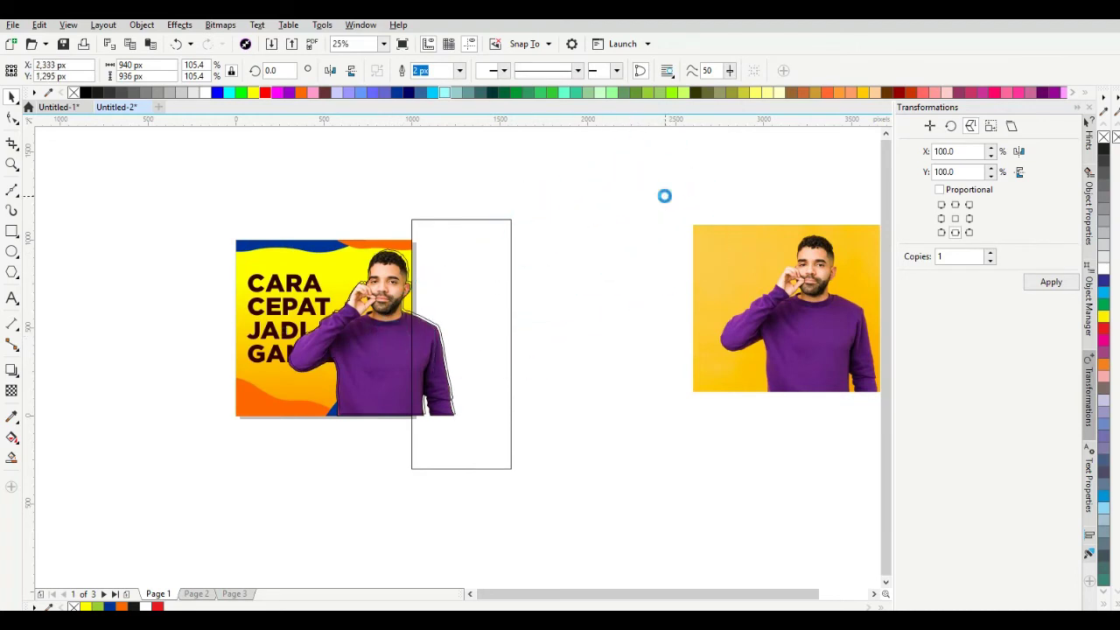
left_click(458, 291)
scroll(399, 304, "up", 1)
- Check the objects remaining on the design by selecting the man's outline curve and the cut-out photo beneath it
left_click(382, 283)
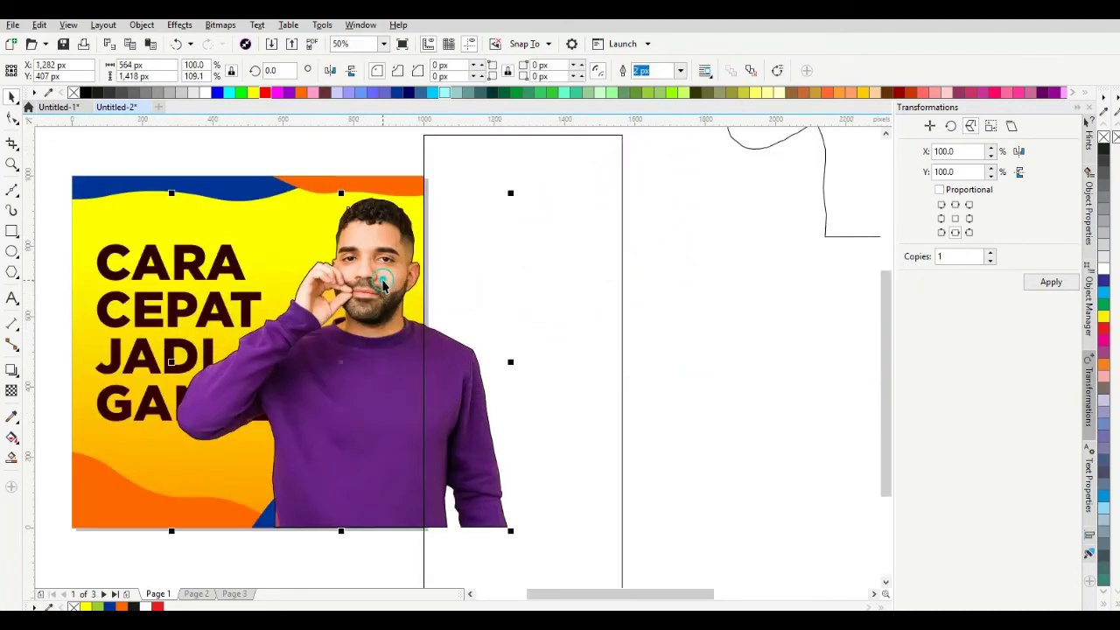
scroll(384, 279, "down", 1)
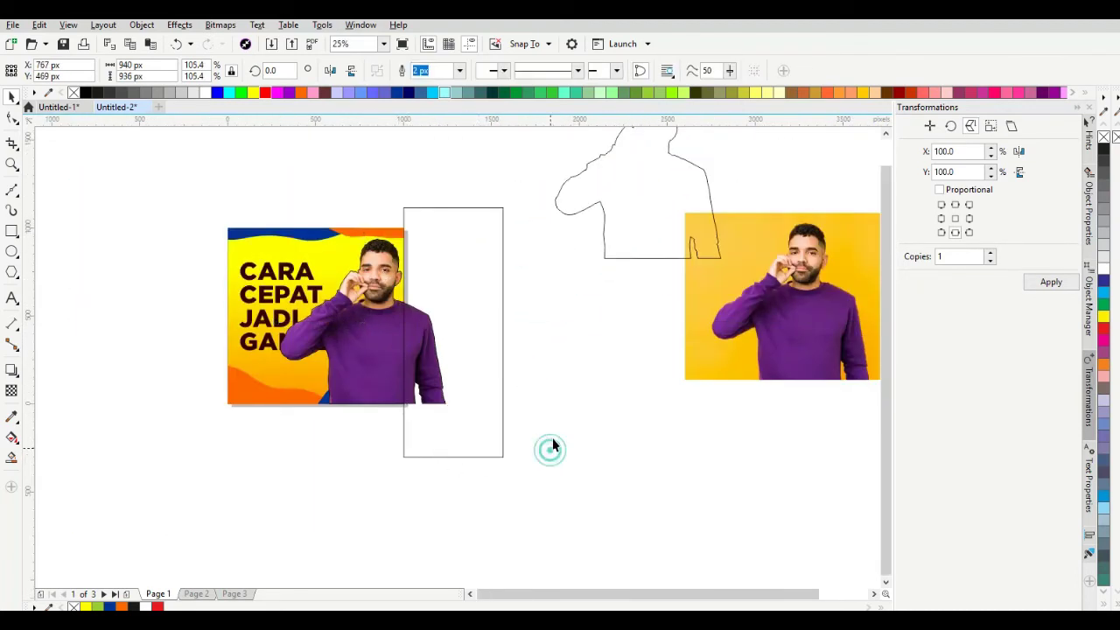
left_click_drag(553, 437, 444, 363)
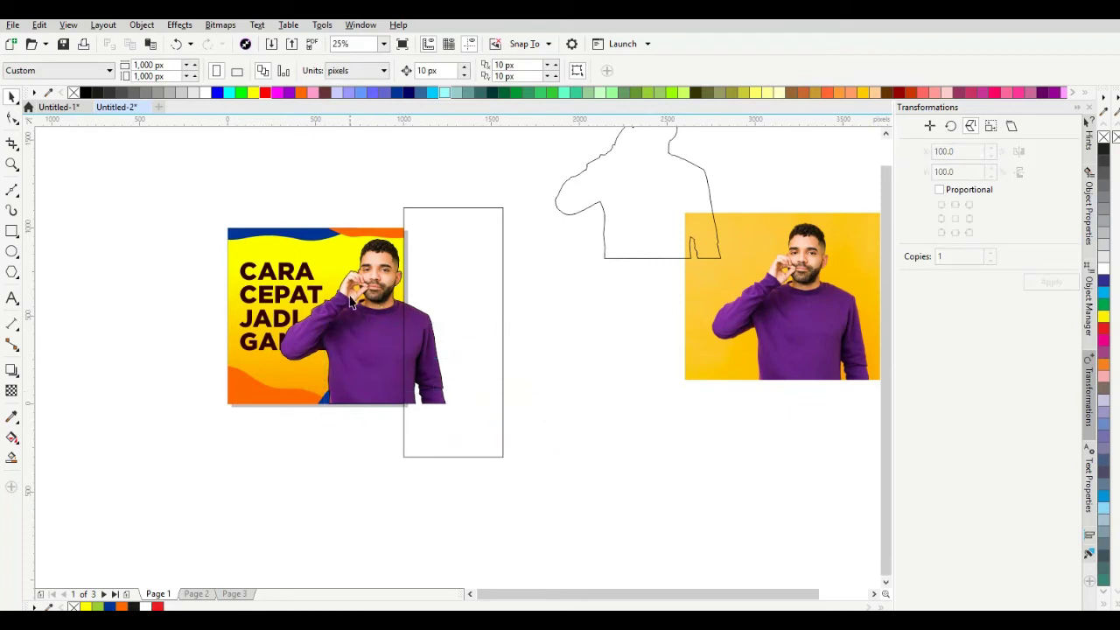
scroll(350, 302, "up", 2)
left_click(350, 294)
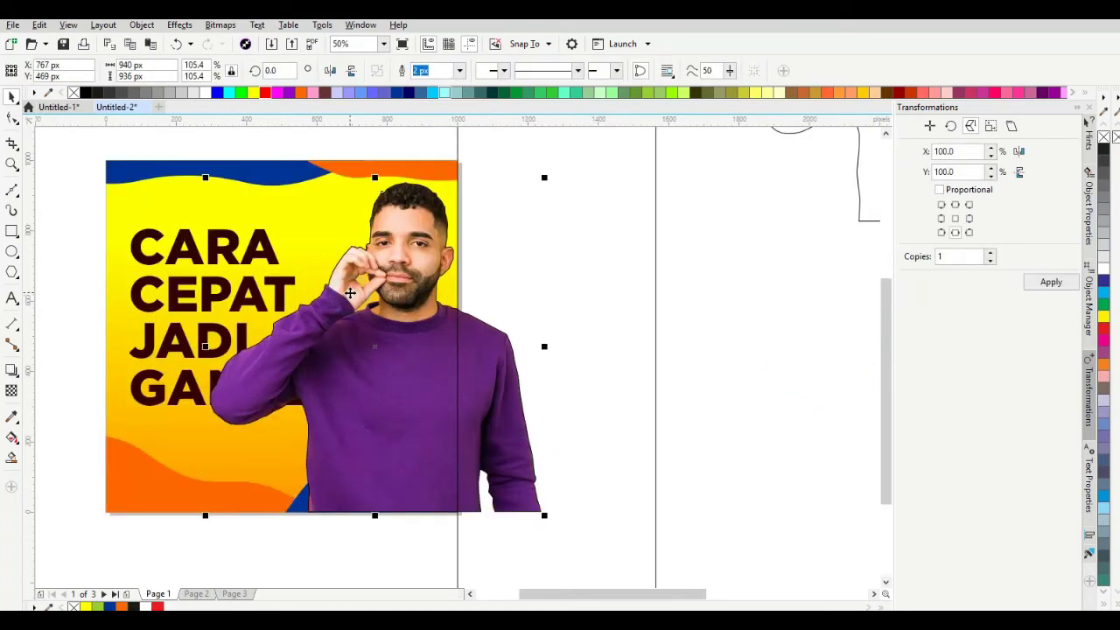
left_click(351, 298)
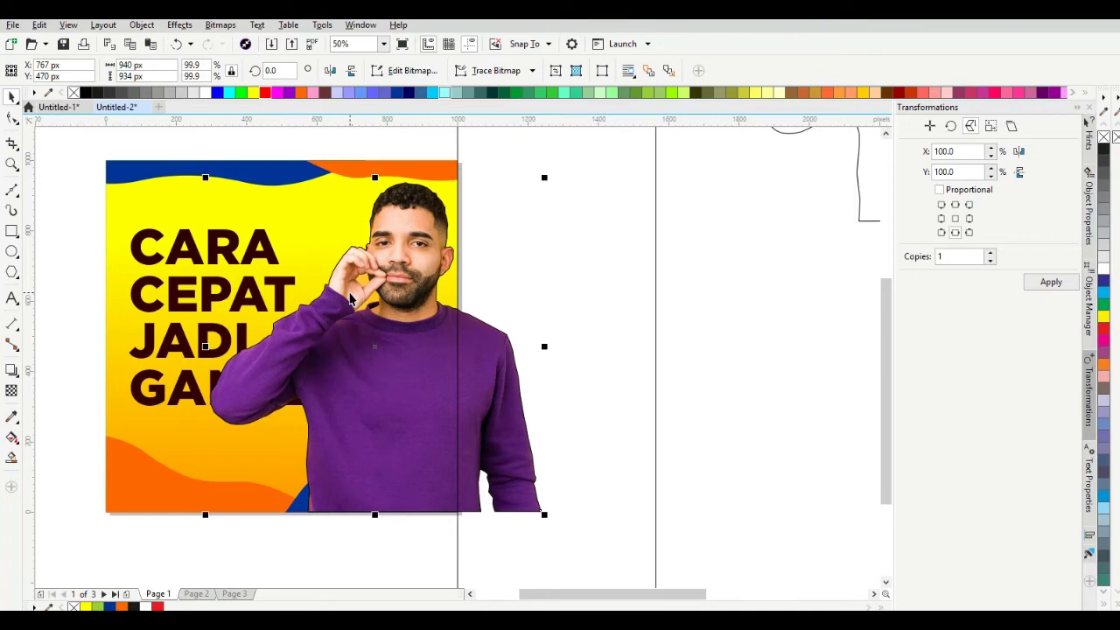
scroll(358, 293, "down", 2)
scroll(355, 306, "up", 2)
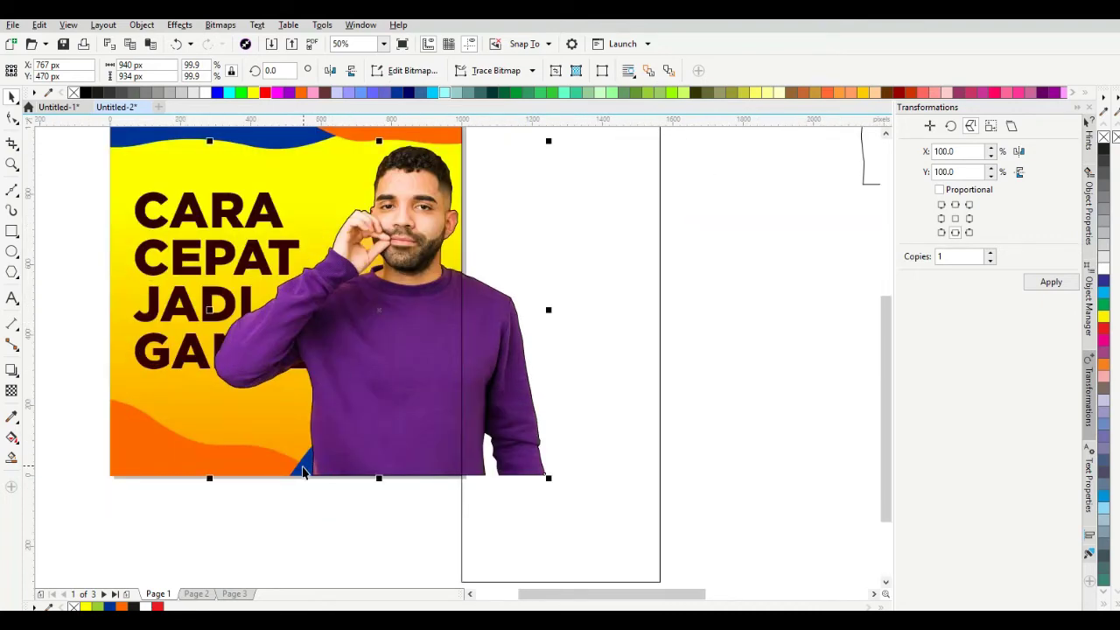
- Stretch the blue wave shape at the page's bottom to about 718 px wide so it reaches out past the man
left_click(297, 463)
left_click_drag(282, 435, 204, 437)
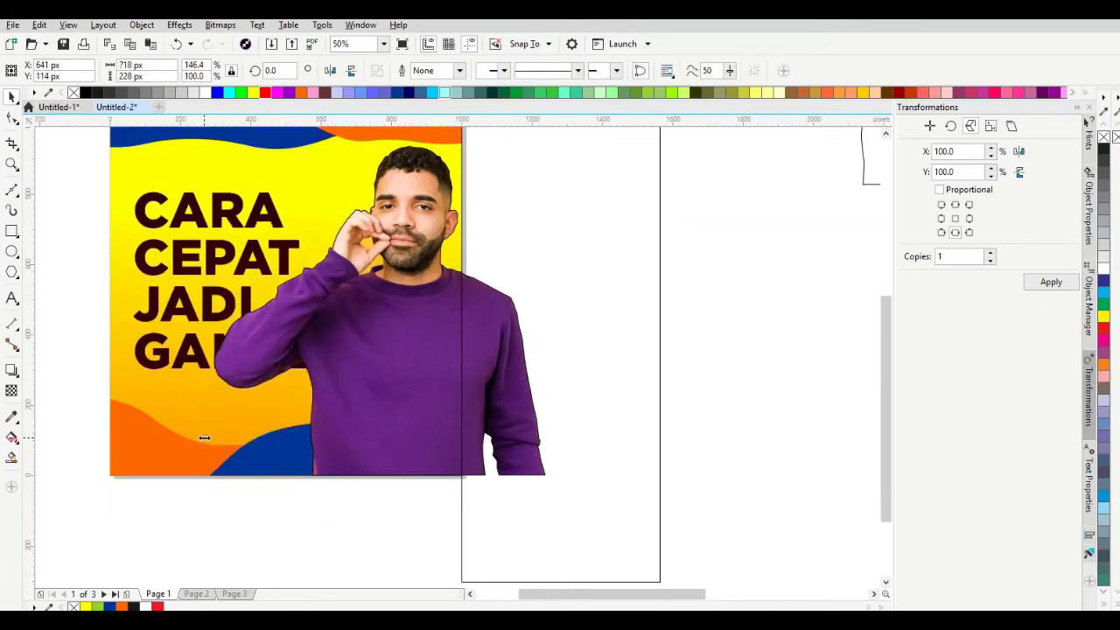
scroll(204, 437, "down", 2)
scroll(204, 438, "up", 2)
- Select the orange and blue wave shapes at the bottom of the page and group them
left_click(178, 455)
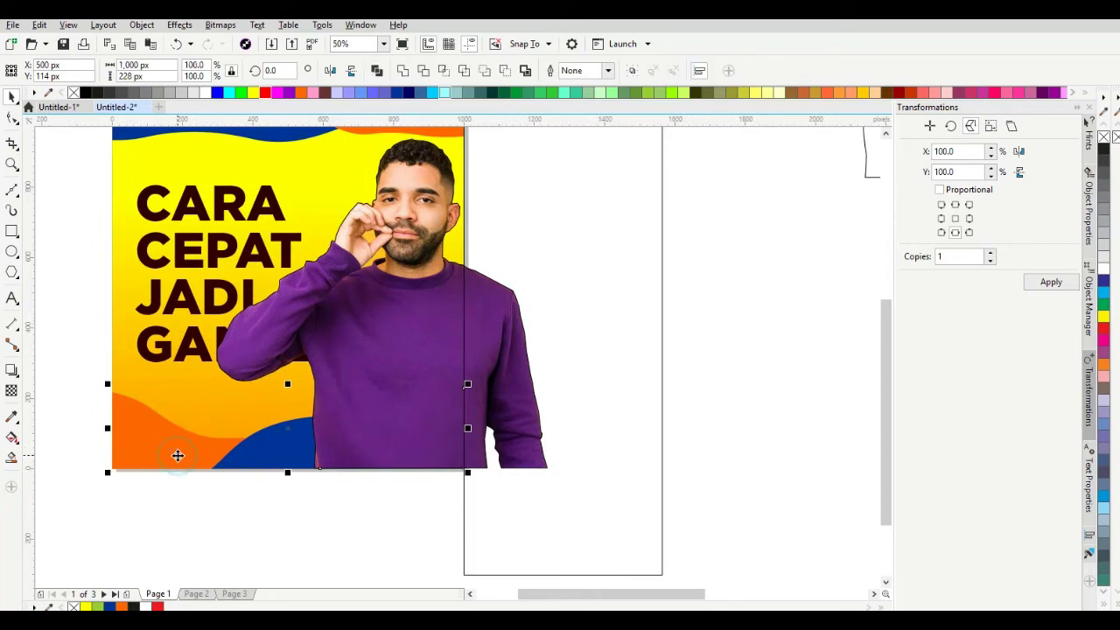
scroll(214, 433, "down", 2)
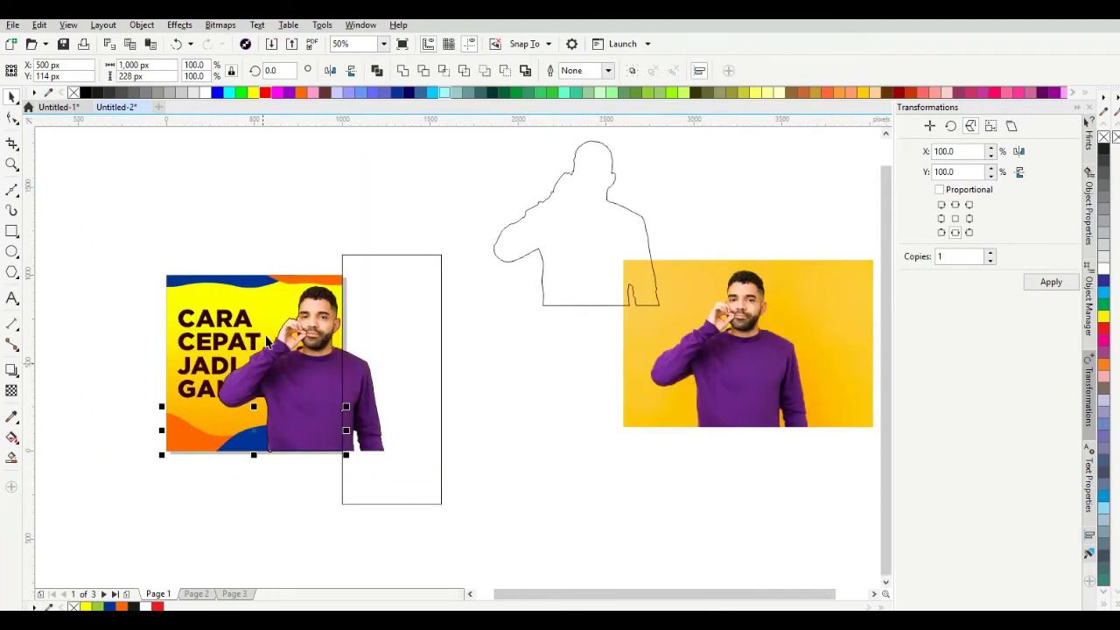
left_click(251, 237)
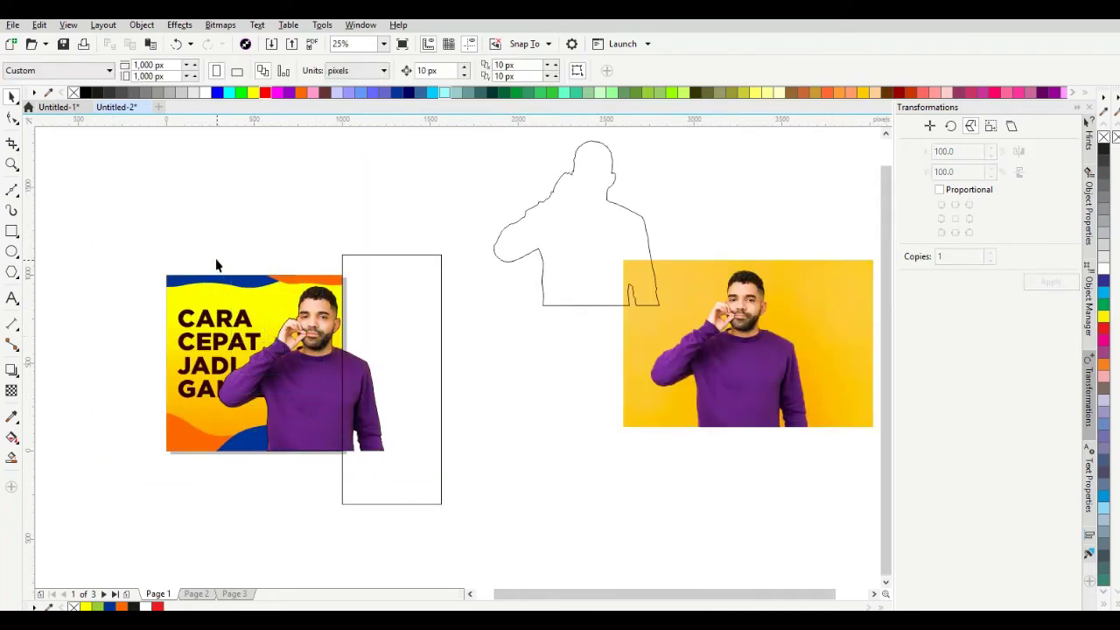
left_click_drag(216, 260, 229, 442)
scroll(229, 442, "up", 2)
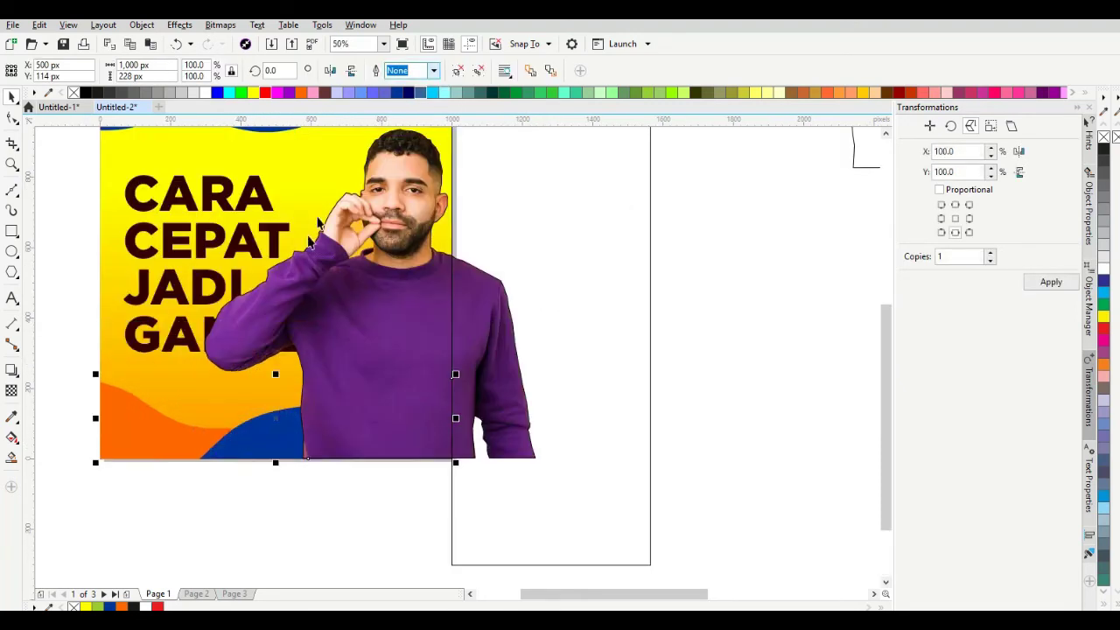
- Group the man's cut-out photo with the outline curve lying over it
scroll(319, 221, "down", 2)
left_click(295, 155)
left_click_drag(262, 156, 301, 254)
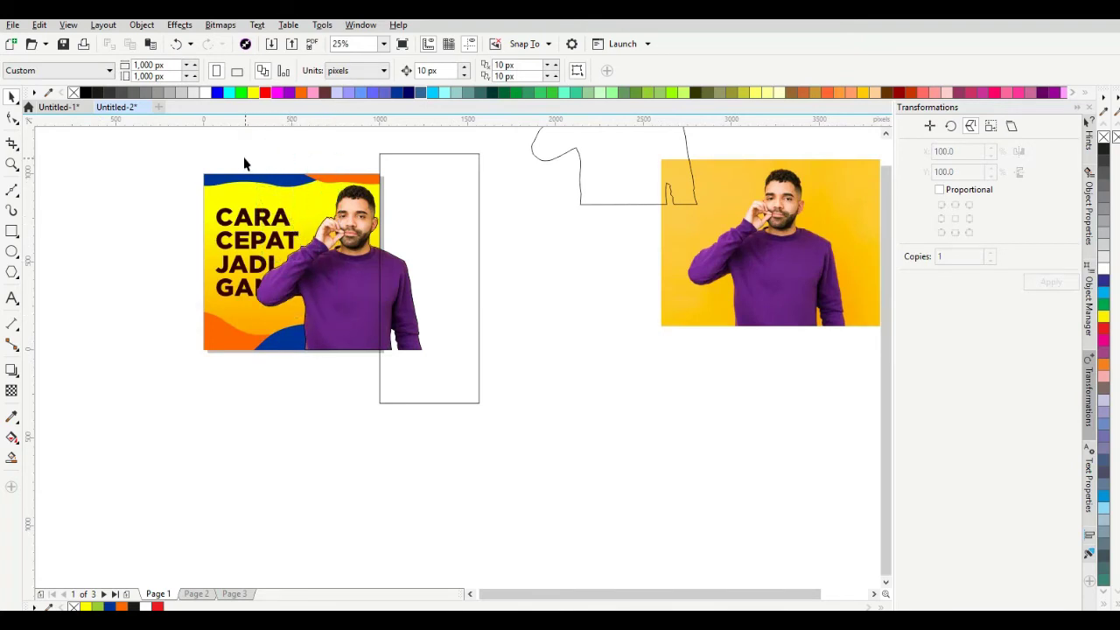
left_click_drag(244, 159, 462, 371)
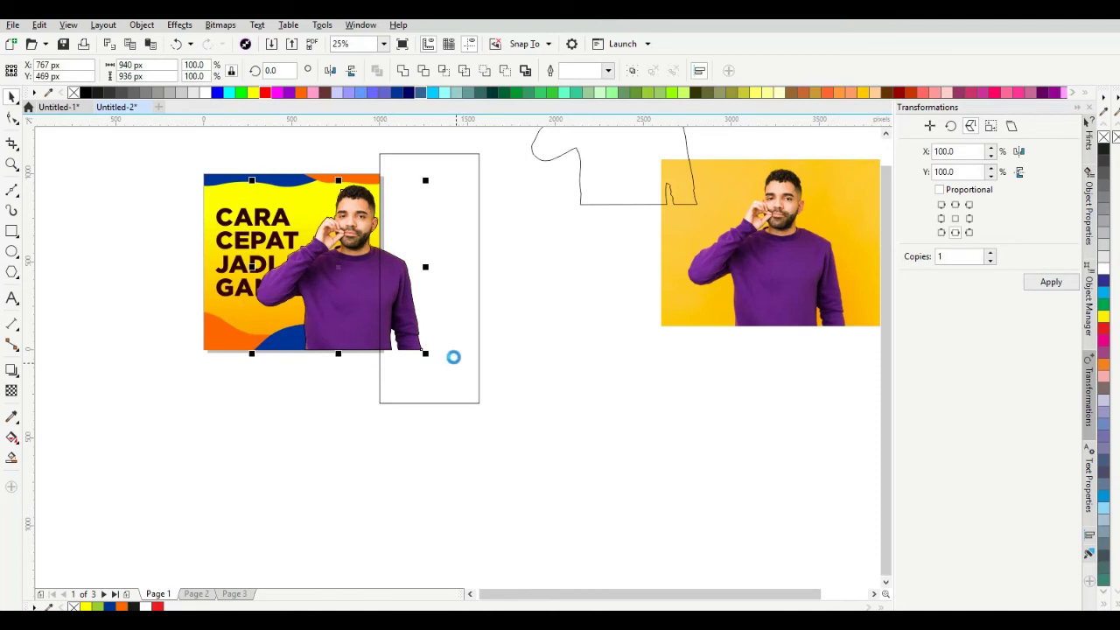
left_click(532, 303)
left_click(359, 290)
- Trim the man's group with the tall rectangle beside the page to remove everything beyond the page's right edge
left_click(438, 225)
scroll(346, 177, "up", 1)
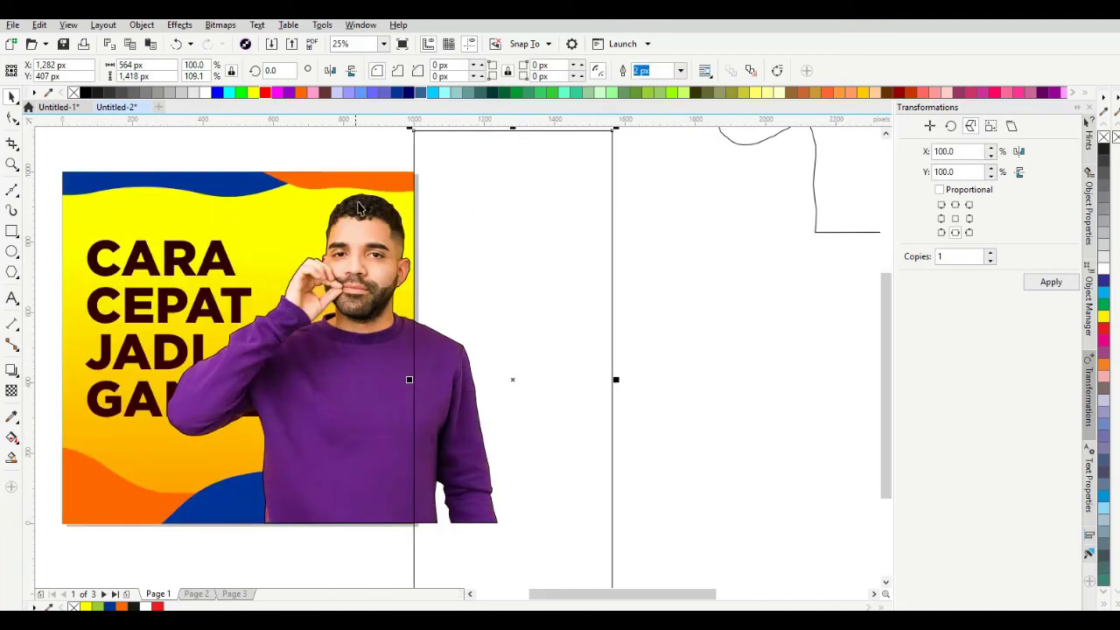
left_click(369, 217, "shift")
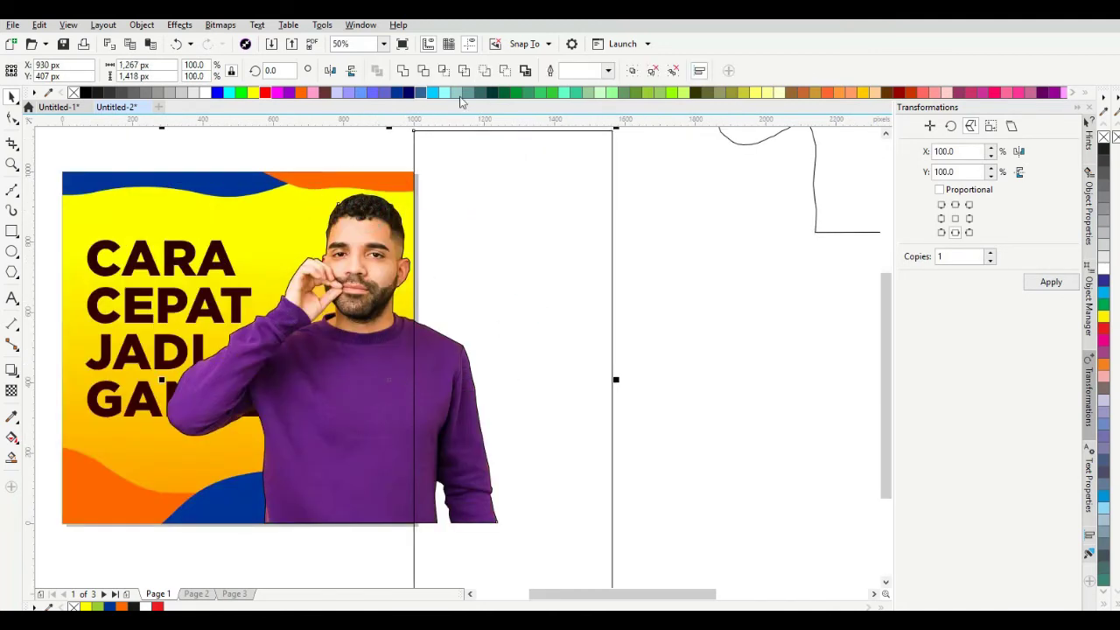
left_click(505, 70)
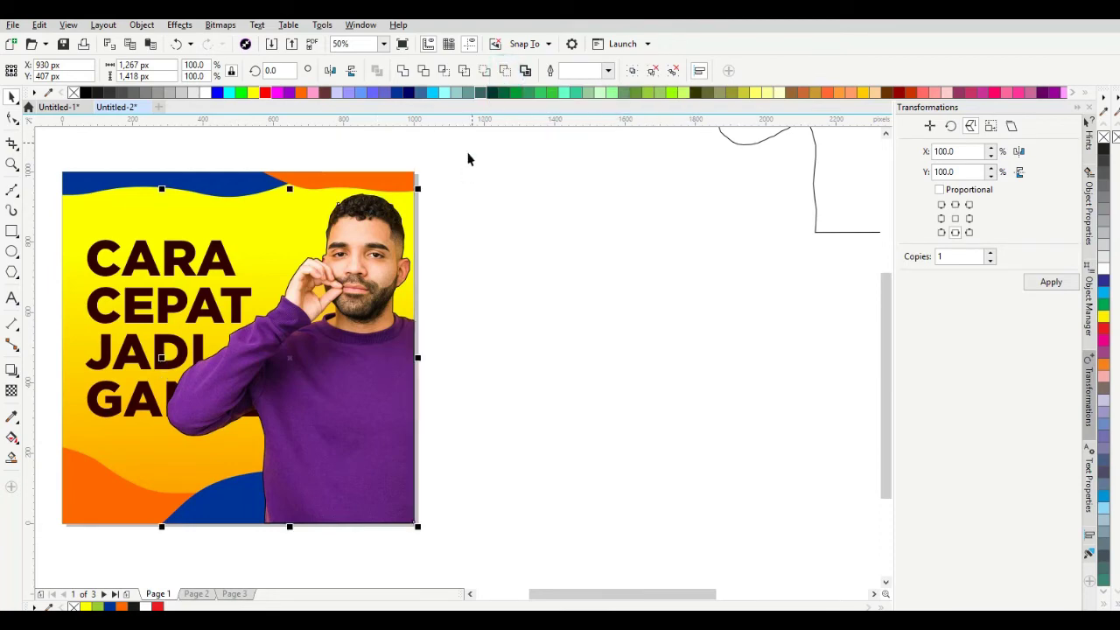
scroll(467, 162, "down", 2)
scroll(410, 342, "up", 6)
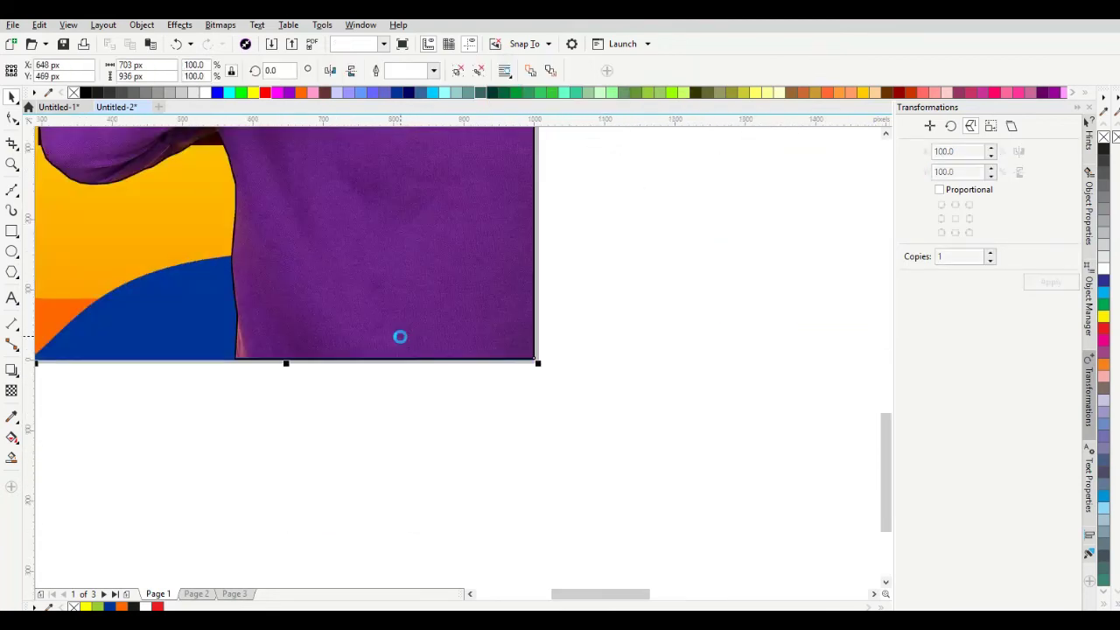
scroll(400, 337, "down", 1)
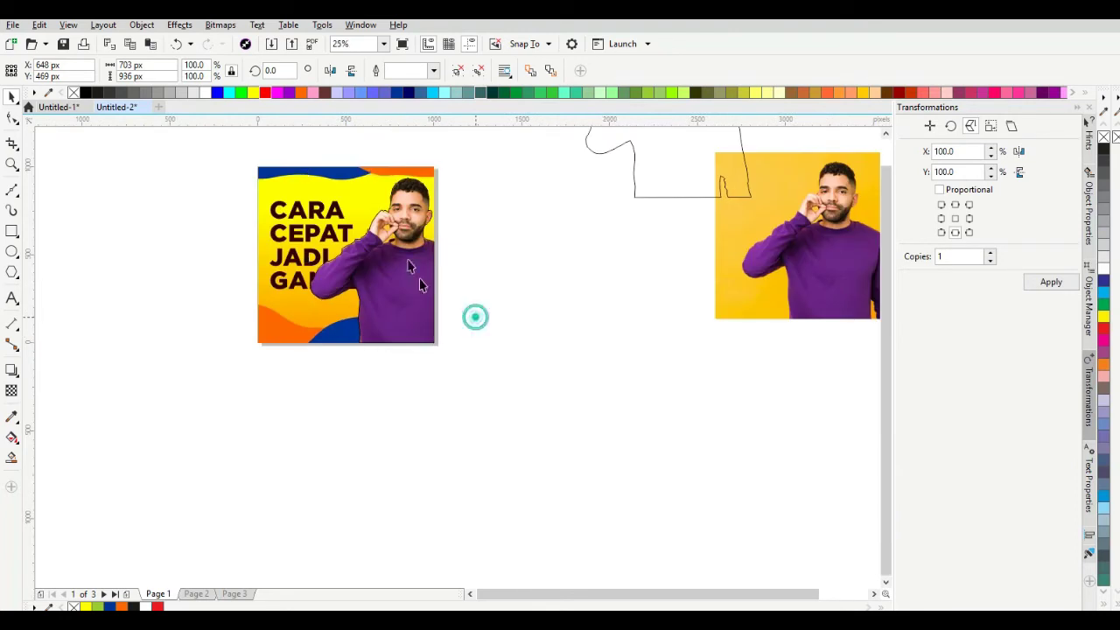
- Ungroup the man's trimmed photo and outline curve, and undo the trial move of the outline curve
left_click(458, 72)
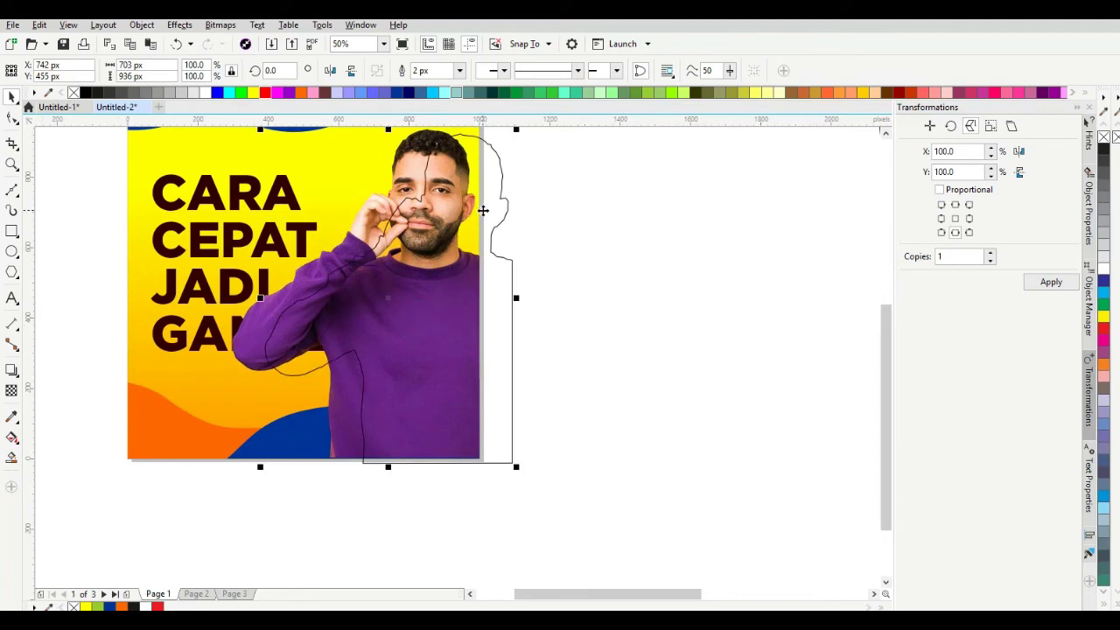
key("ctrl+z")
left_click(512, 212)
- Change the outline colour of the curve around the man to white
left_click(406, 300)
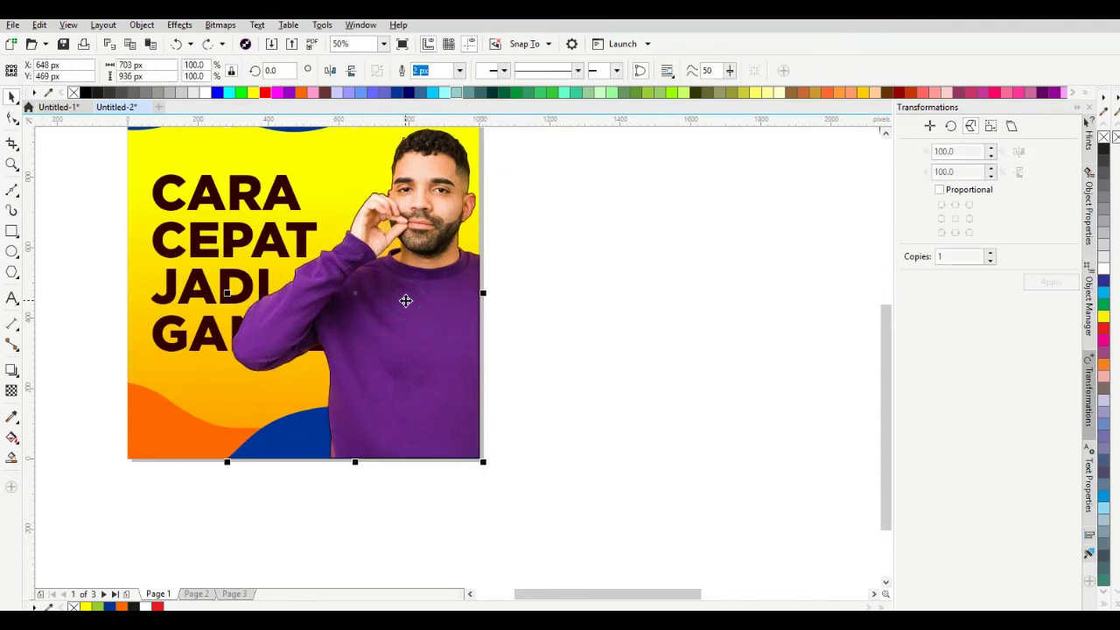
scroll(406, 300, "down", 1)
scroll(385, 301, "up", 1)
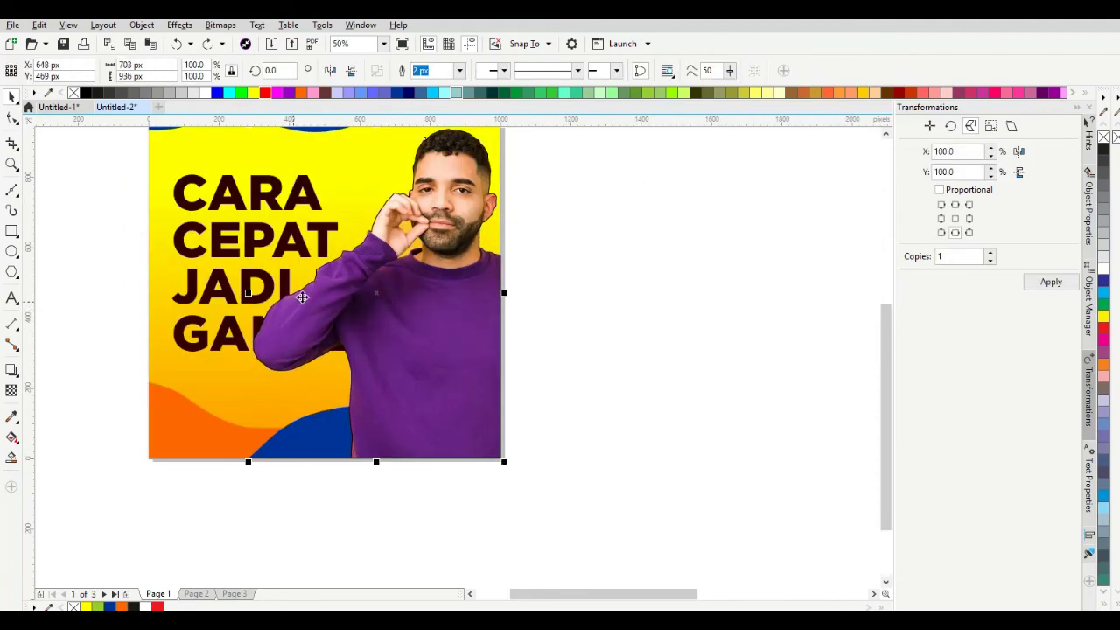
scroll(300, 299, "up", 2)
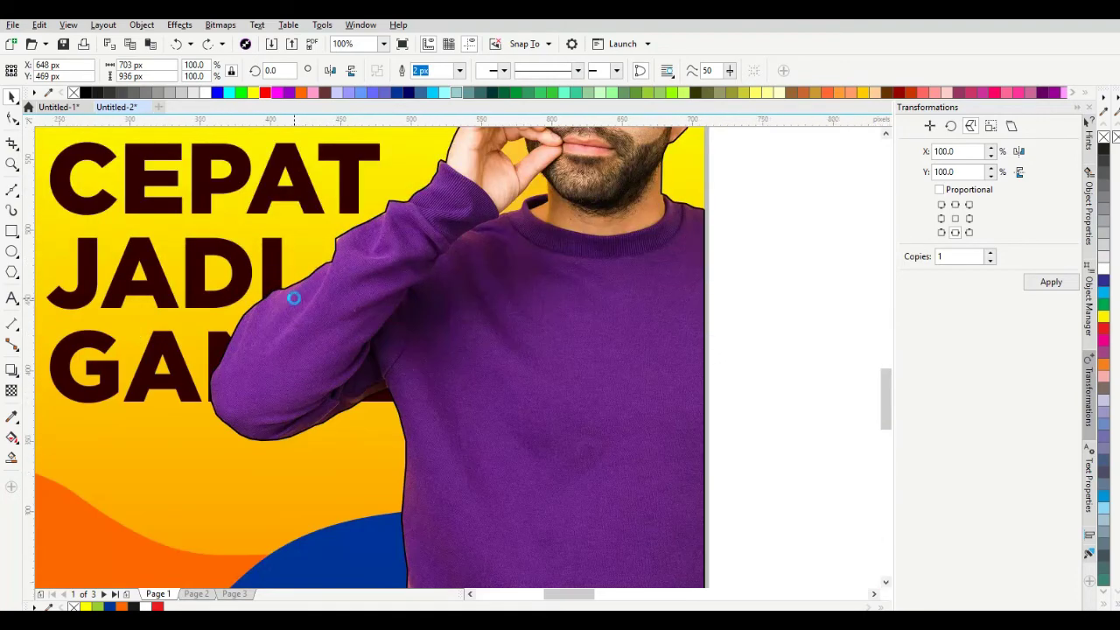
scroll(294, 298, "up", 1)
scroll(295, 299, "down", 1)
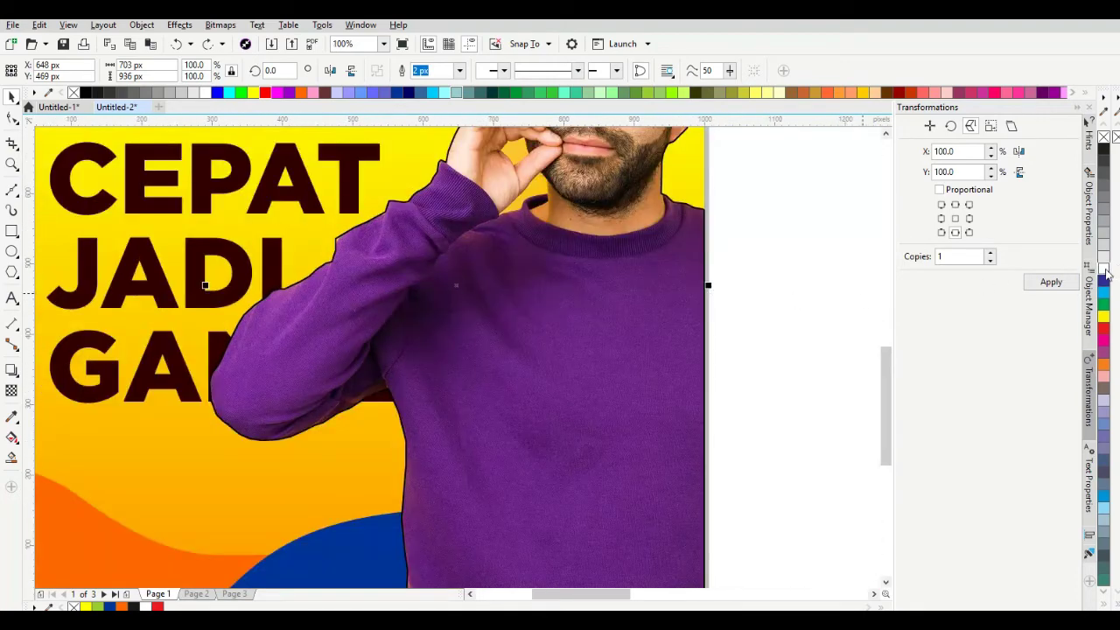
scroll(560, 327, "down", 1)
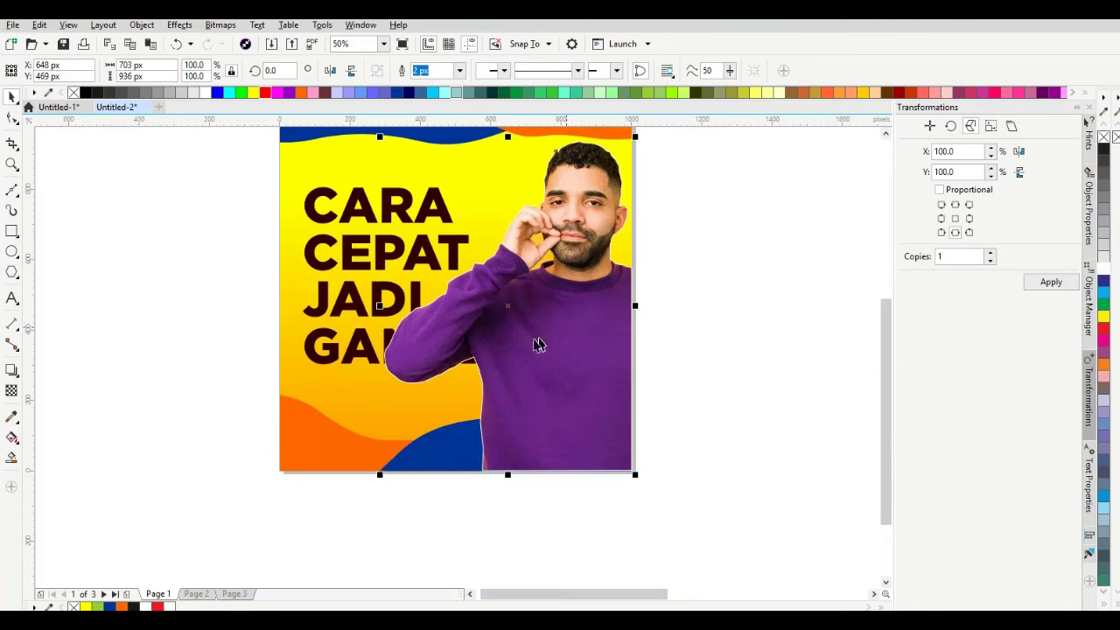
- Apply a one-step outside Contour to the curve around the man
left_click(700, 342)
left_click(538, 343)
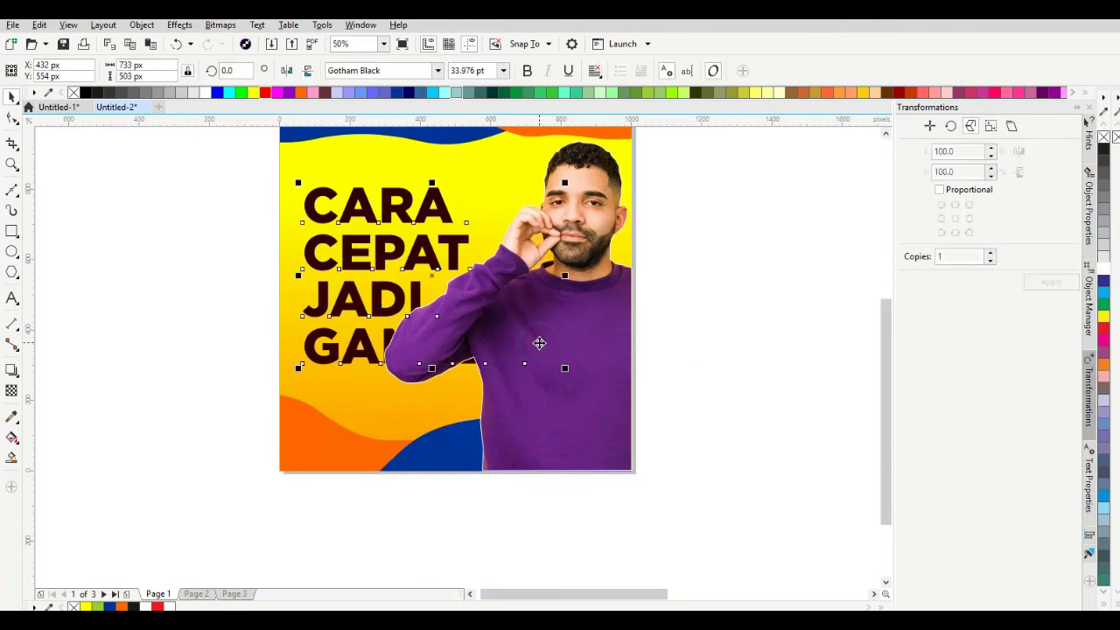
left_click(566, 412)
left_click(589, 346)
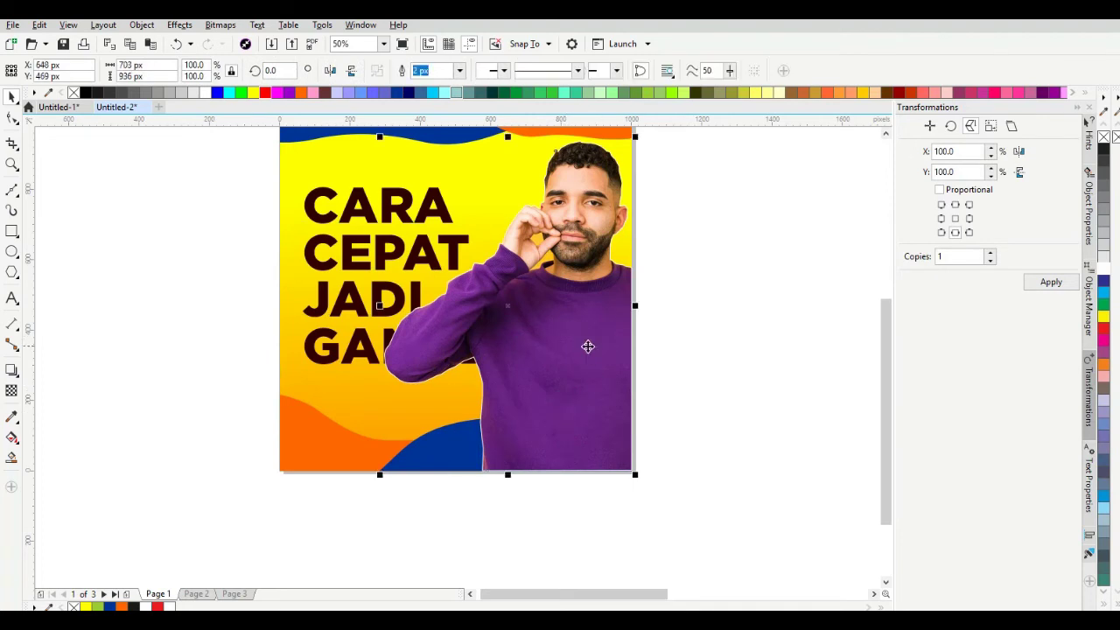
left_click(21, 382)
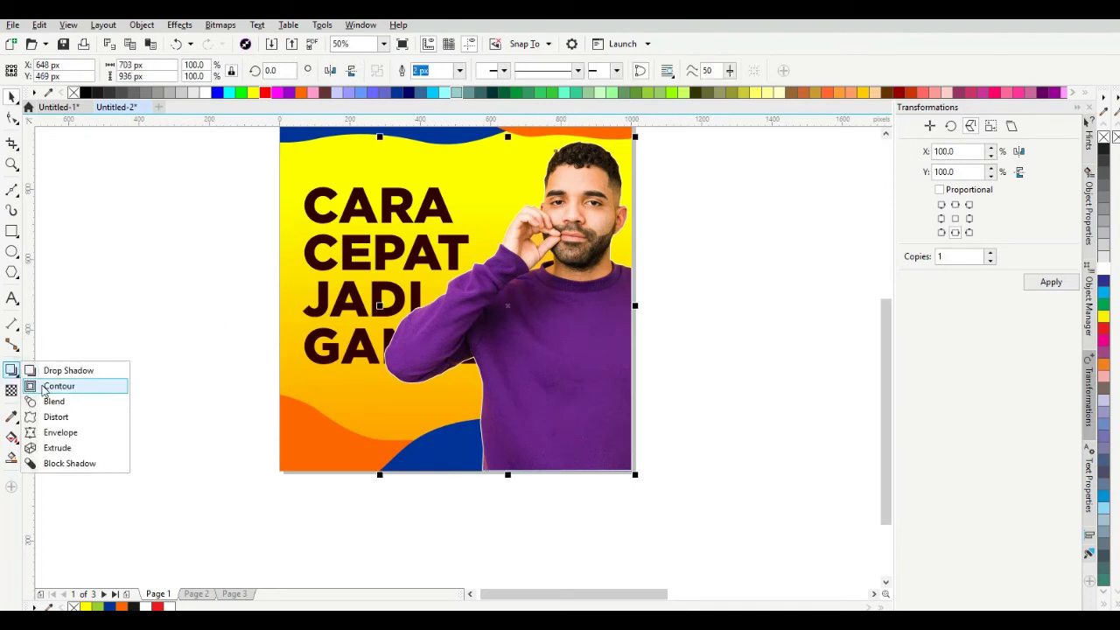
left_click(52, 386)
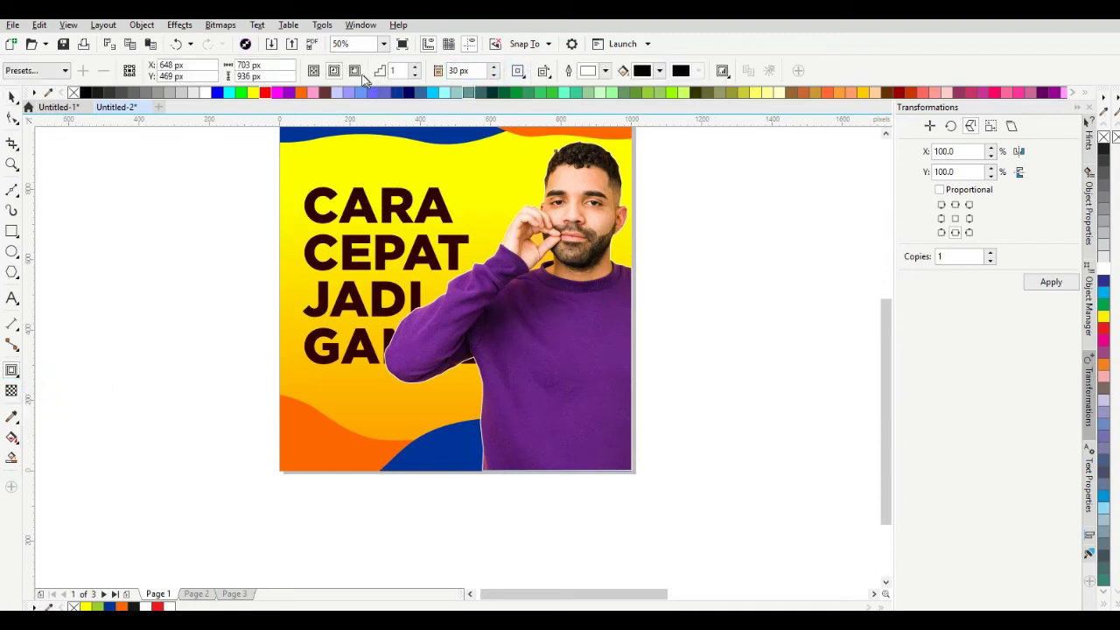
left_click(355, 71)
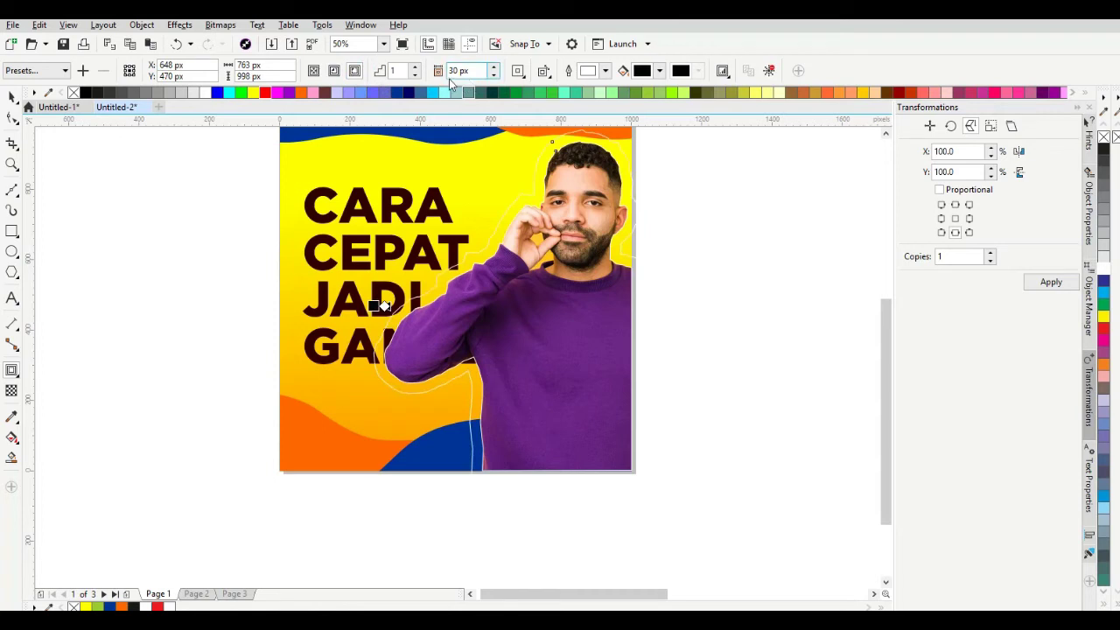
- Reduce the contour offset around the man to 14 px and leave the Contour tool
left_click(494, 75)
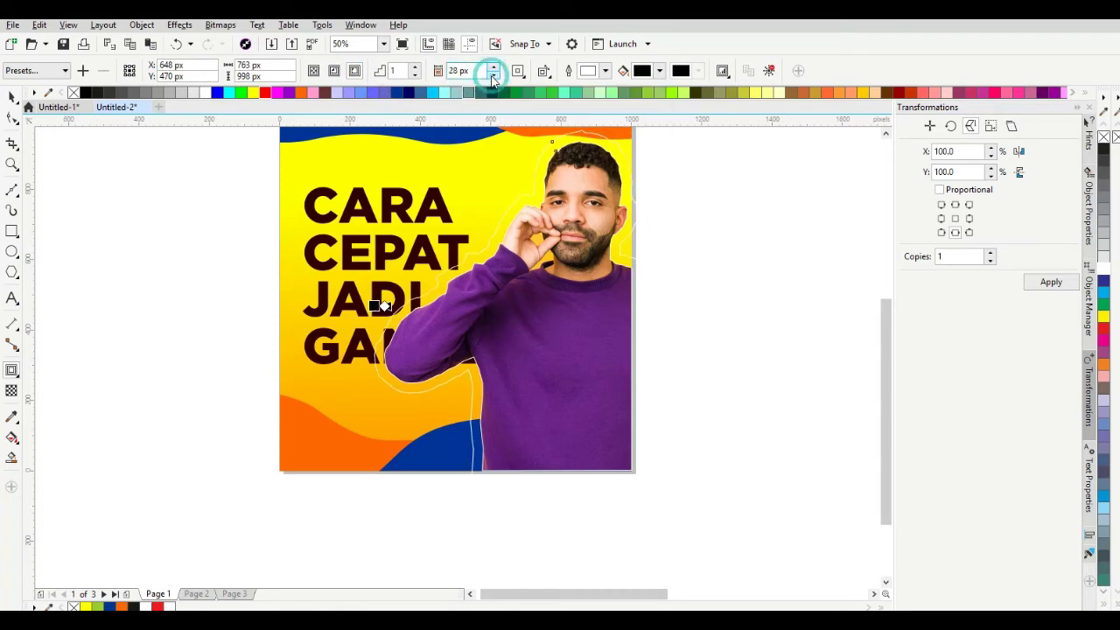
left_click(494, 76)
left_click(494, 76)
left_click(494, 75)
left_click(494, 75)
left_click(494, 75)
left_click(494, 75)
left_click(494, 75)
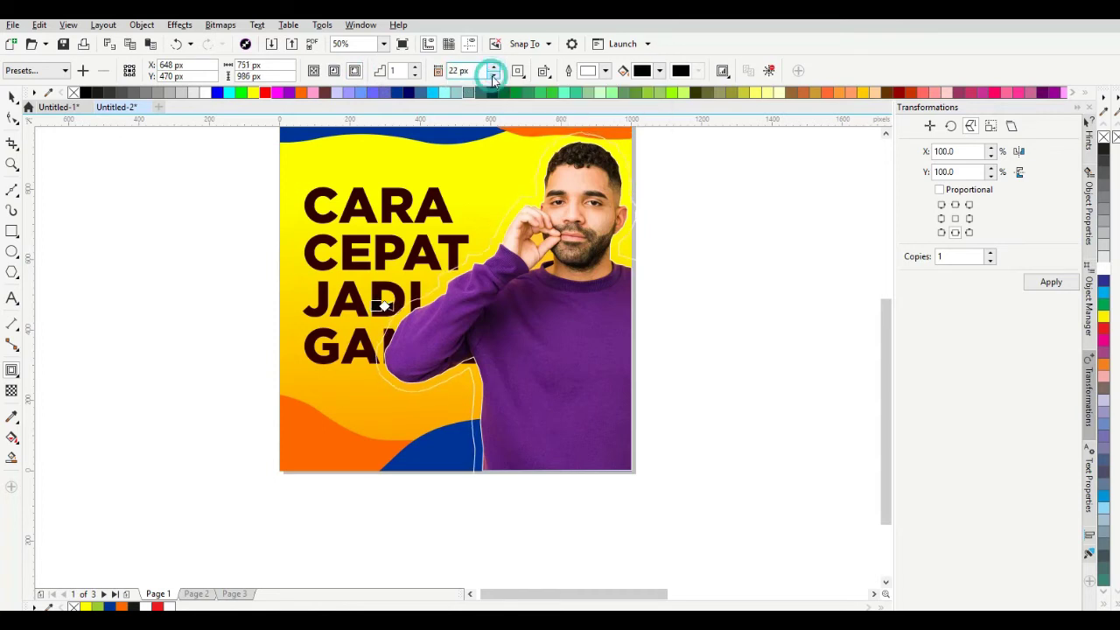
left_click(494, 75)
left_click(494, 75)
left_click(494, 75)
left_click(493, 76)
left_click(493, 76)
left_click(494, 75)
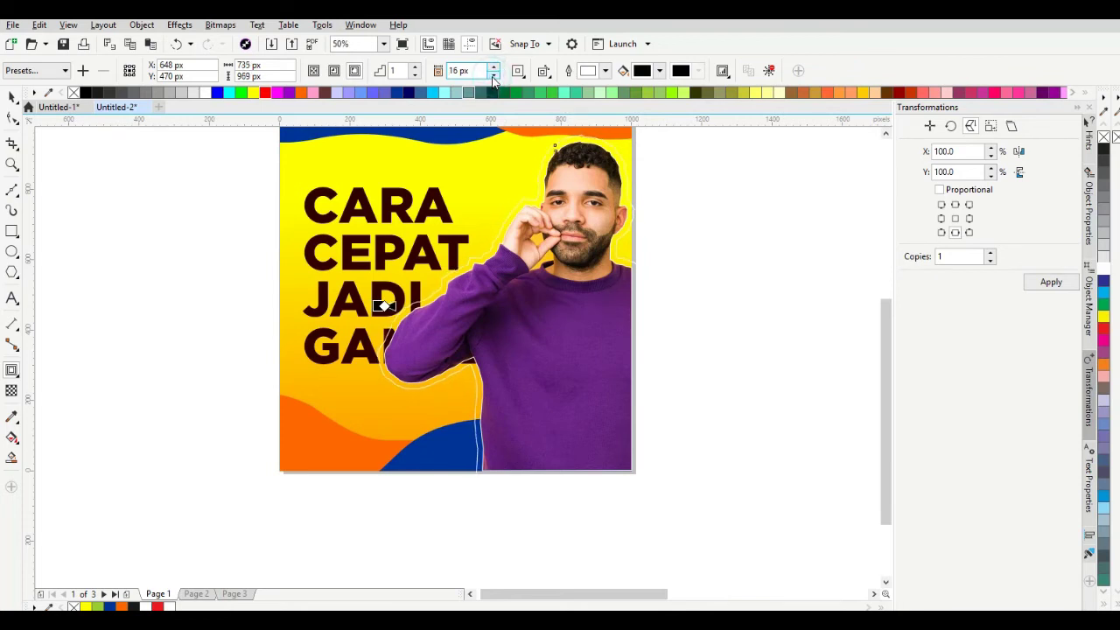
left_click(494, 76)
left_click(494, 76)
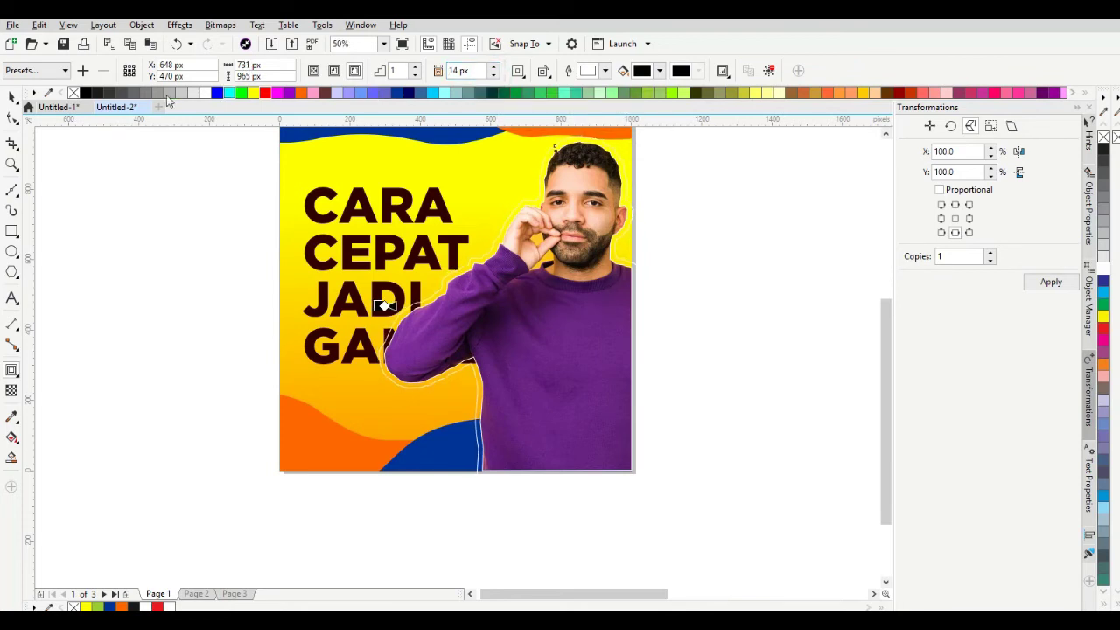
left_click(12, 98)
left_click(696, 219)
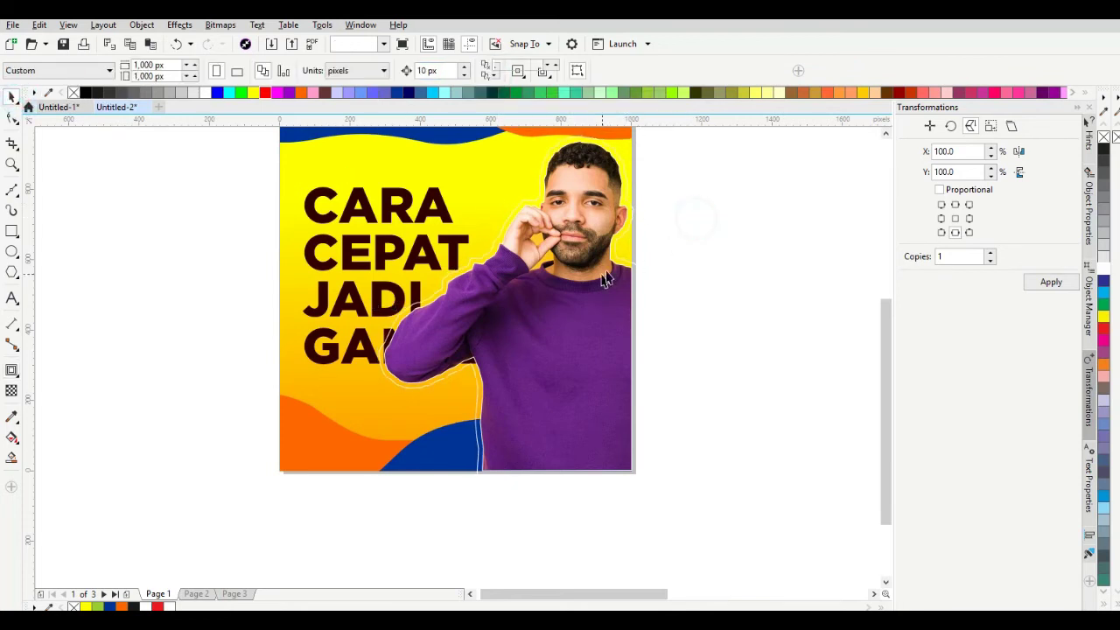
- Fill the contoured curve with yellow and send it one level back, behind the man's cut-out photo
scroll(606, 278, "up", 2)
left_click(648, 256)
scroll(650, 250, "down", 2)
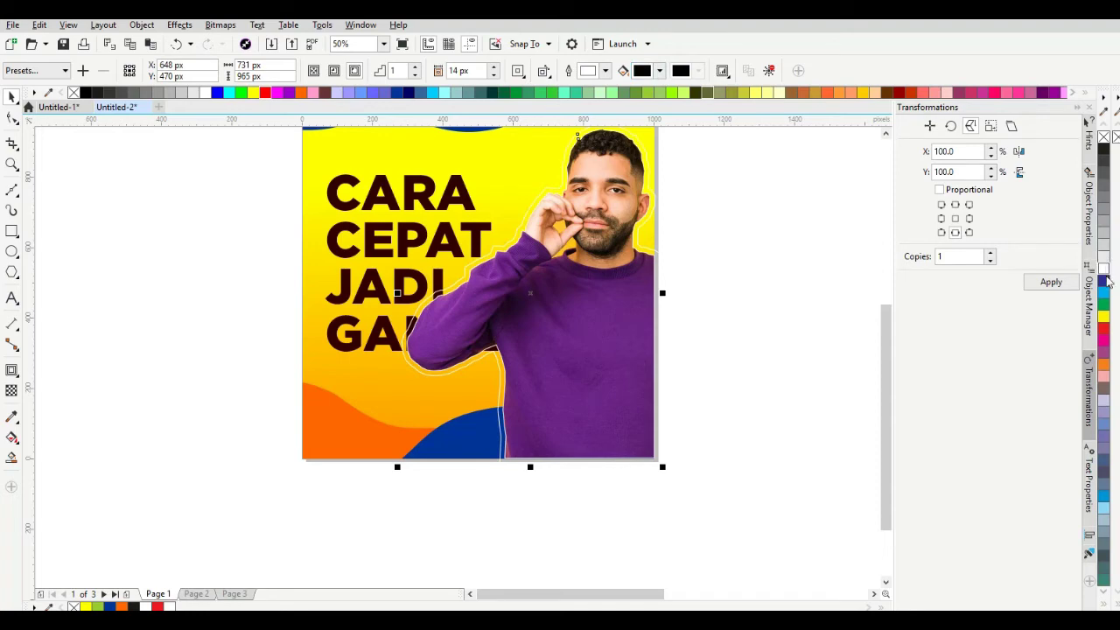
left_click(1105, 318)
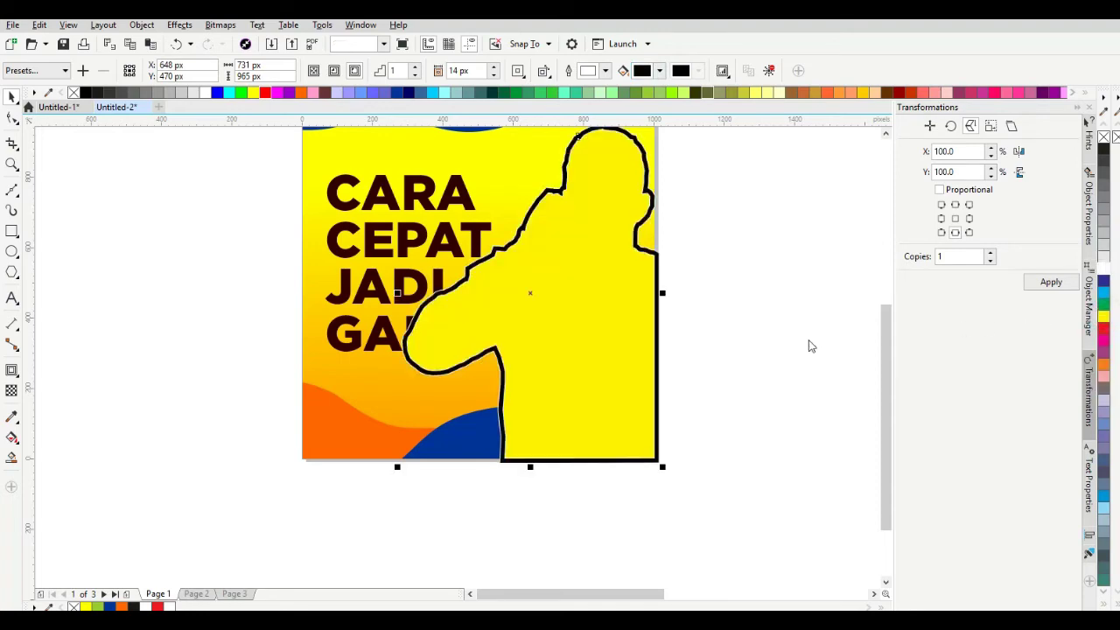
left_click(614, 347)
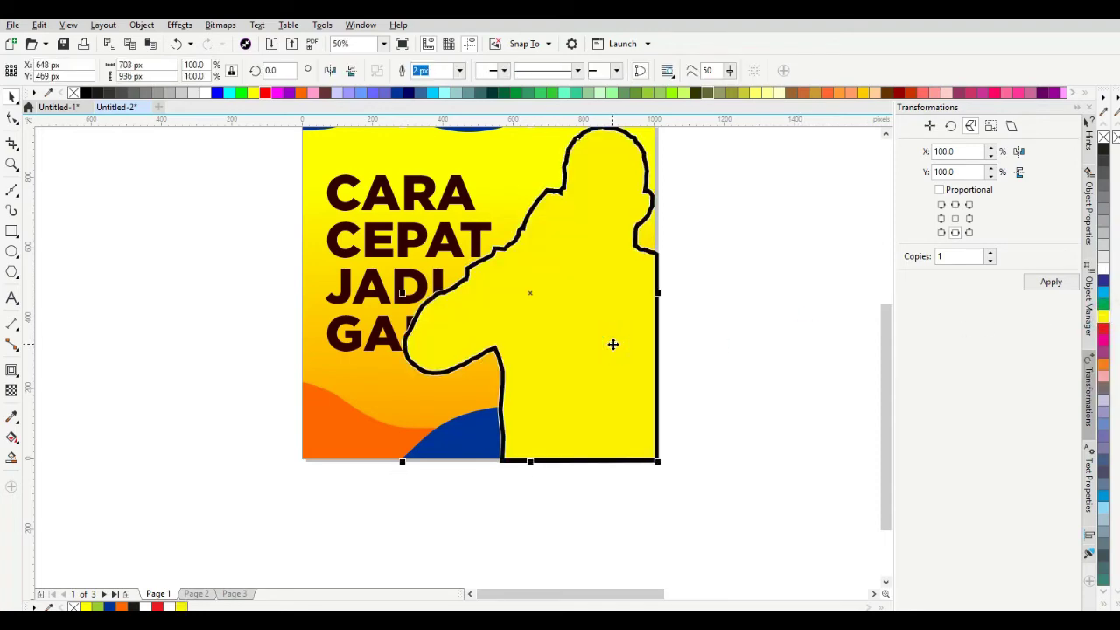
key("ctrl+Page_Down")
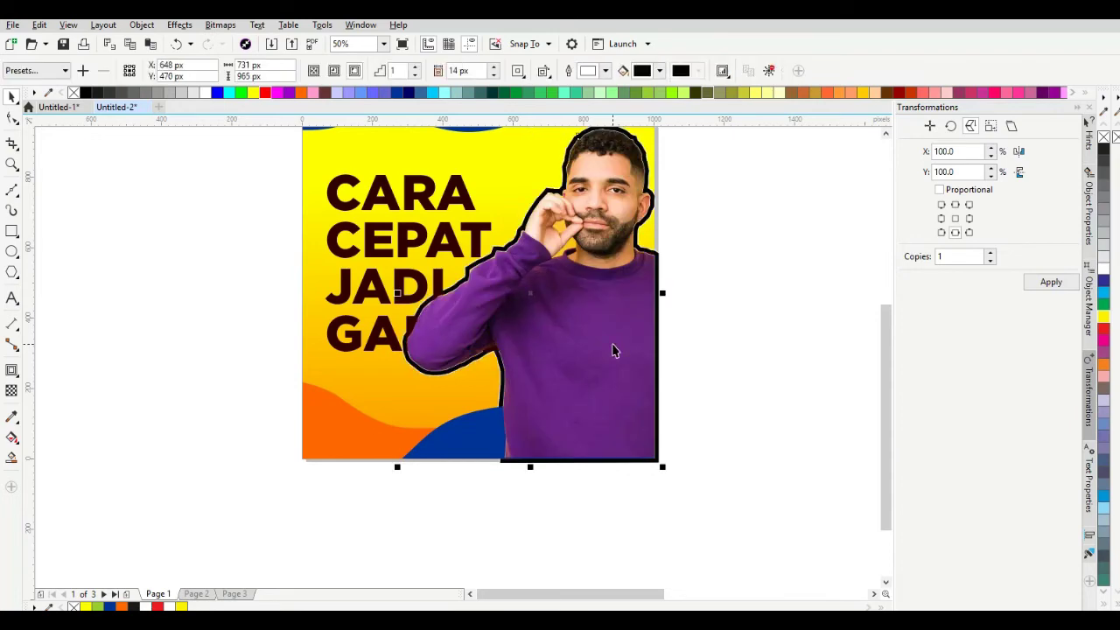
- Remove the thin white outline from the contour around the man
scroll(656, 230, "up", 2)
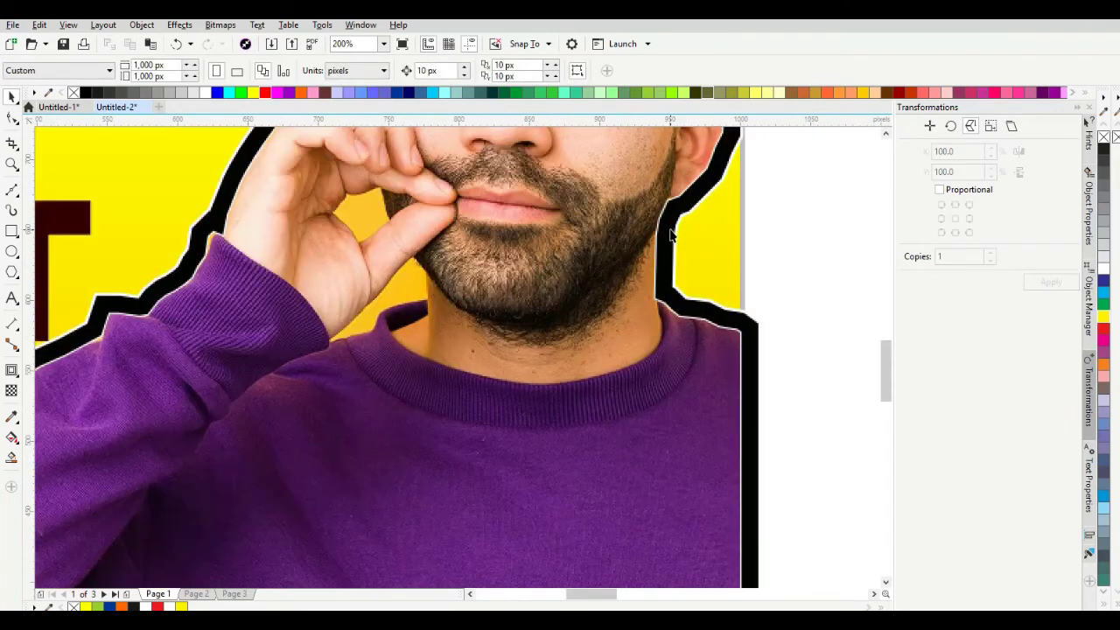
scroll(499, 213, "down", 1)
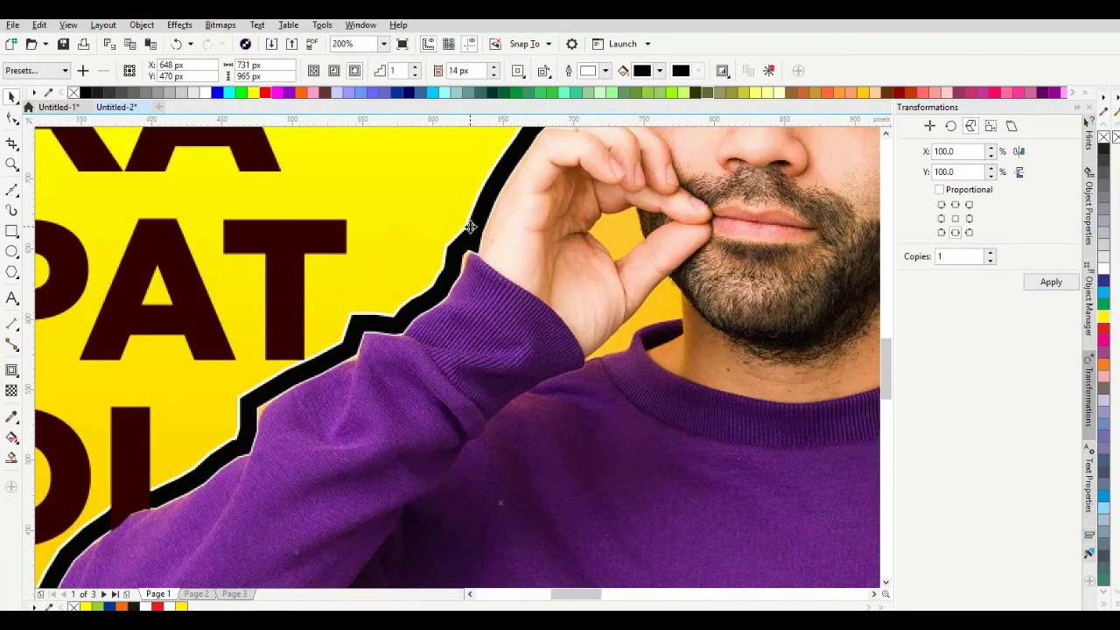
scroll(471, 227, "down", 1)
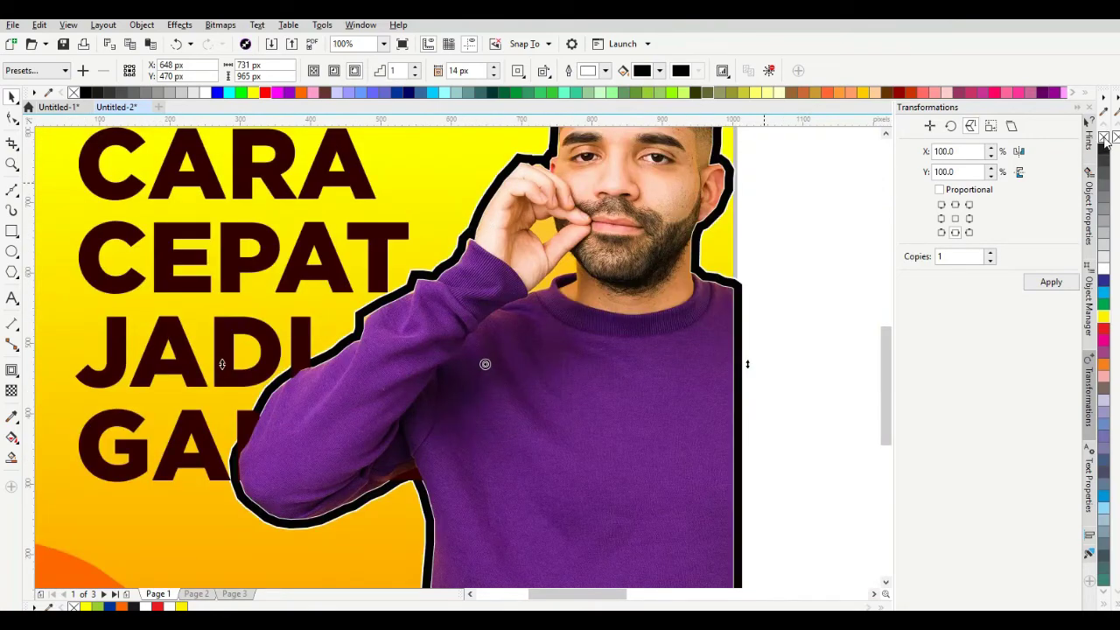
right_click(1105, 139)
scroll(748, 247, "down", 1)
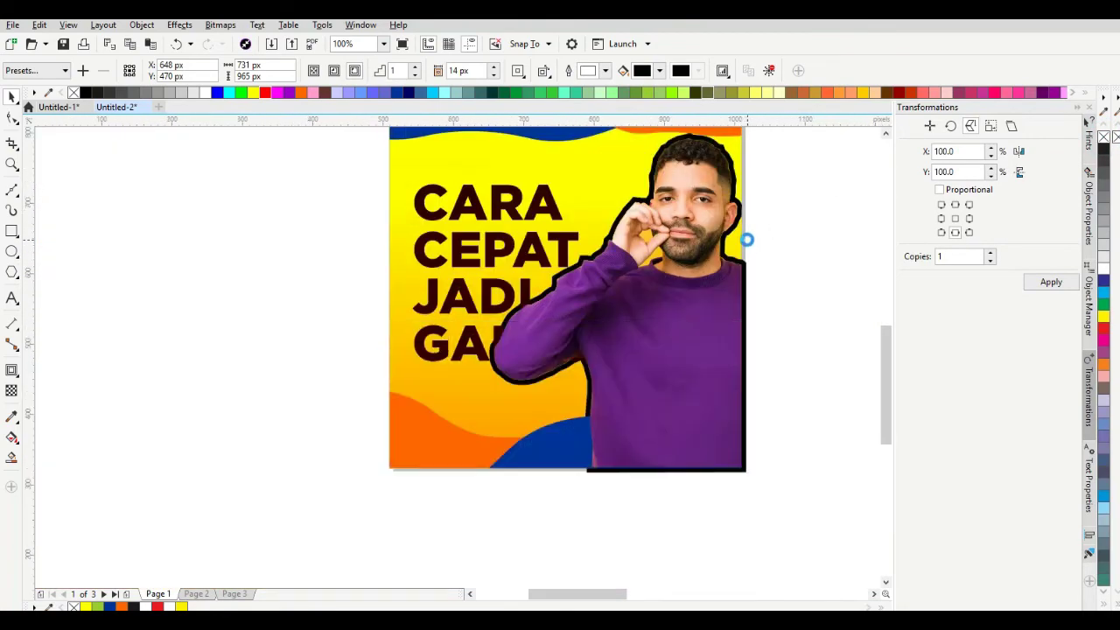
- Set the contour's fill colour to white, #FFFFFF, for a white border around the man
scroll(735, 254, "up", 1)
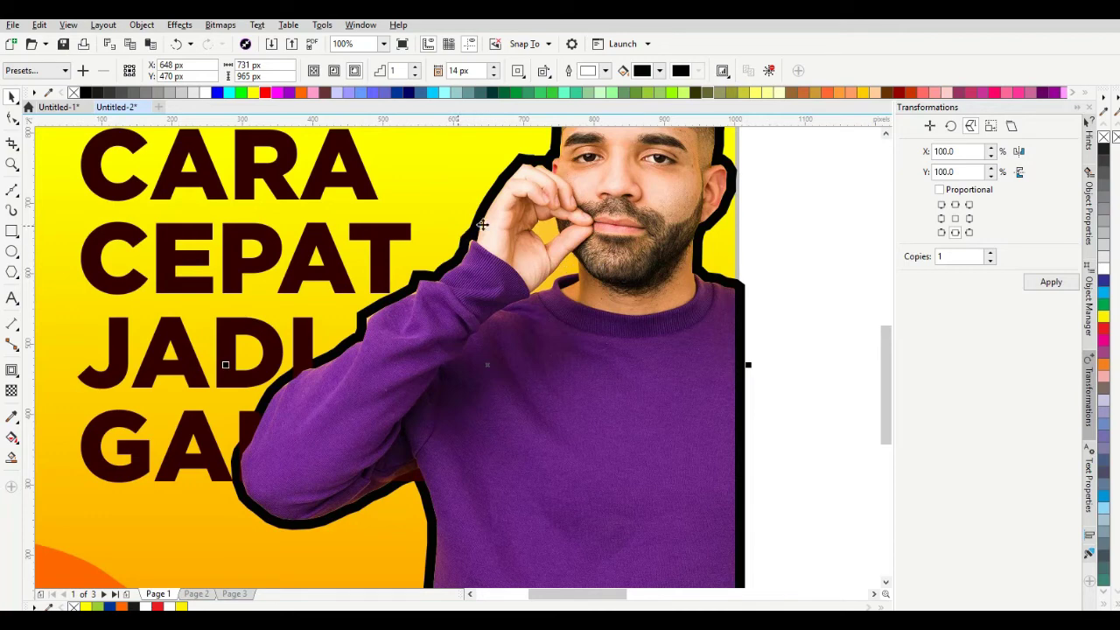
left_click(659, 70)
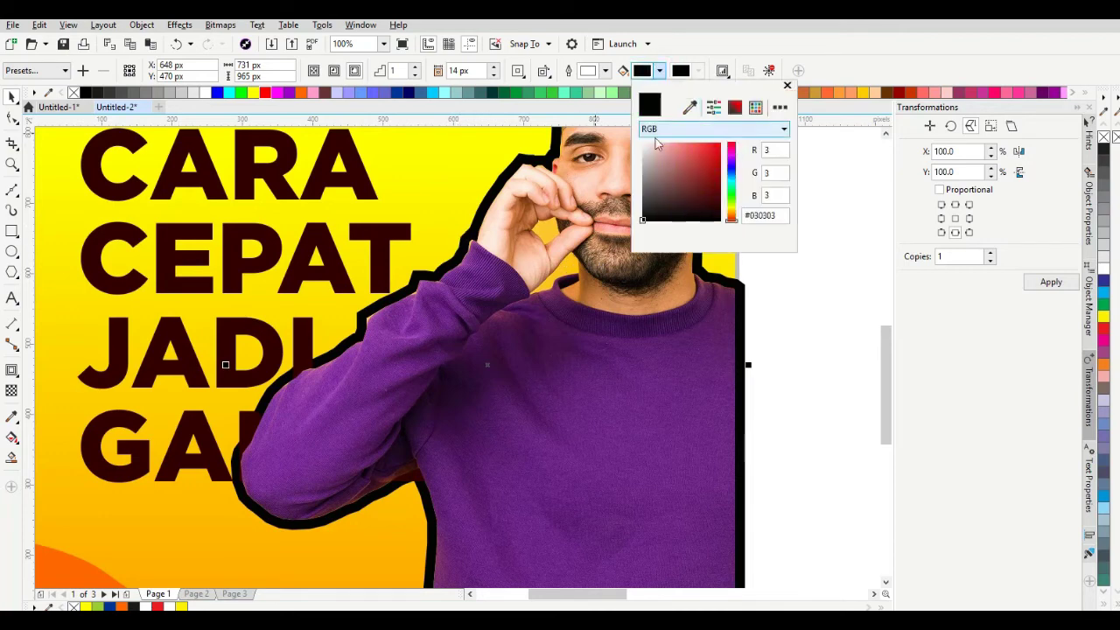
left_click_drag(654, 158, 641, 144)
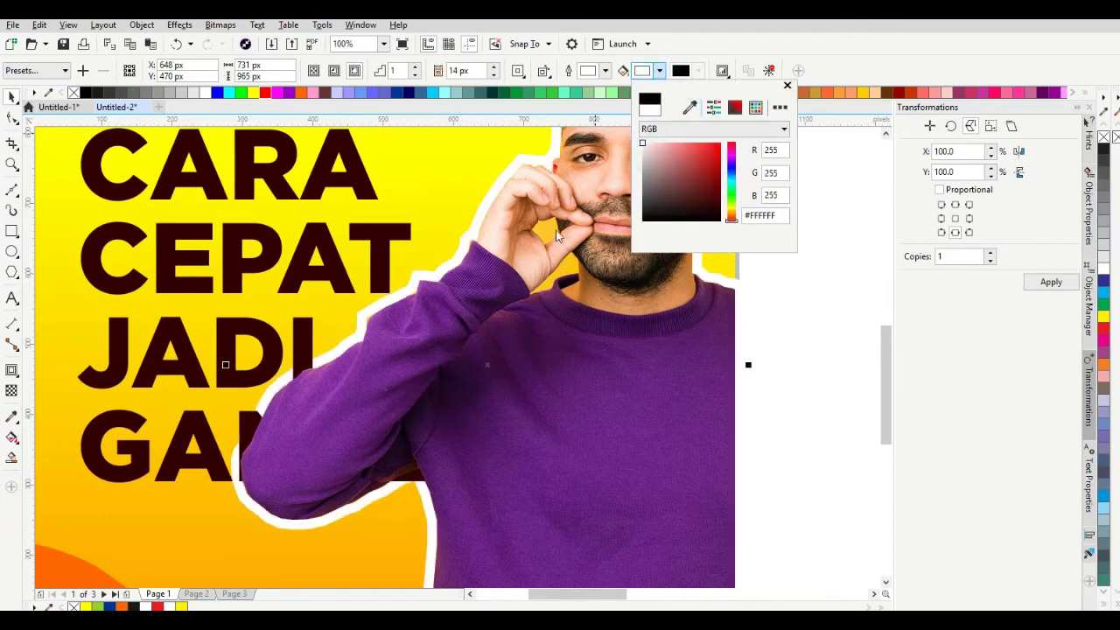
left_click(691, 276)
scroll(752, 268, "down", 1)
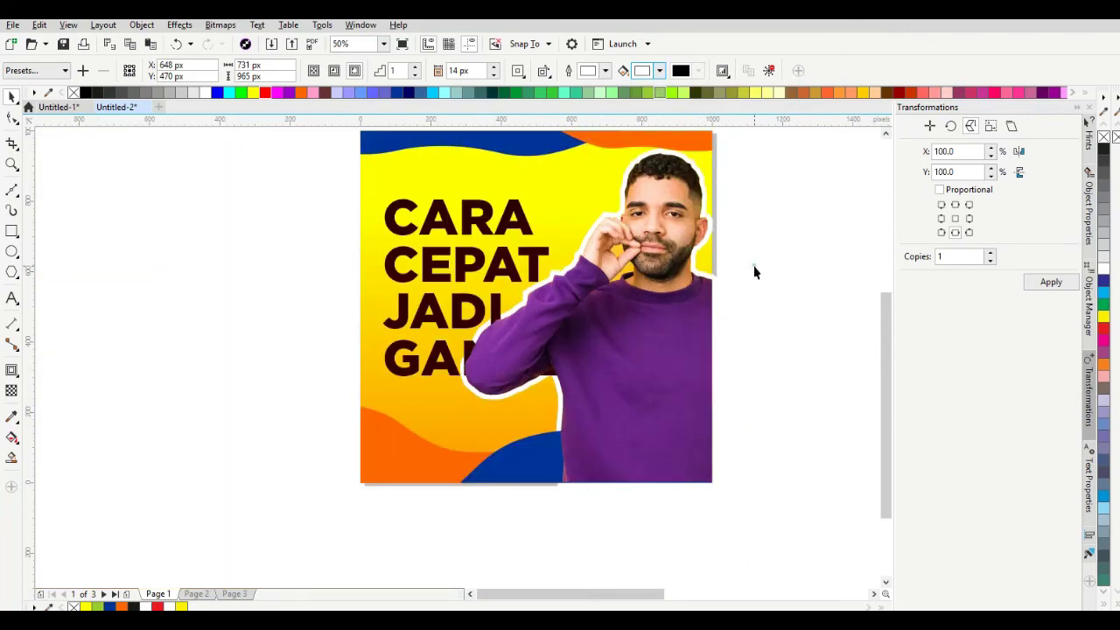
- Break the contour group around the man apart so that the white border becomes a separate curve
left_click(739, 250)
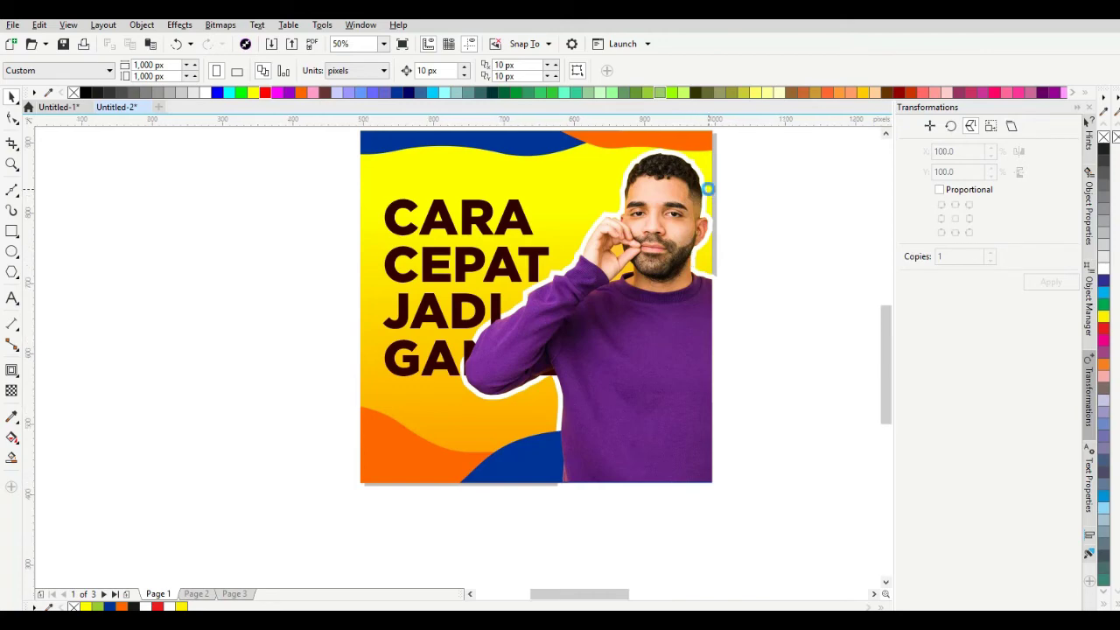
scroll(703, 223, "up", 1)
left_click(700, 209)
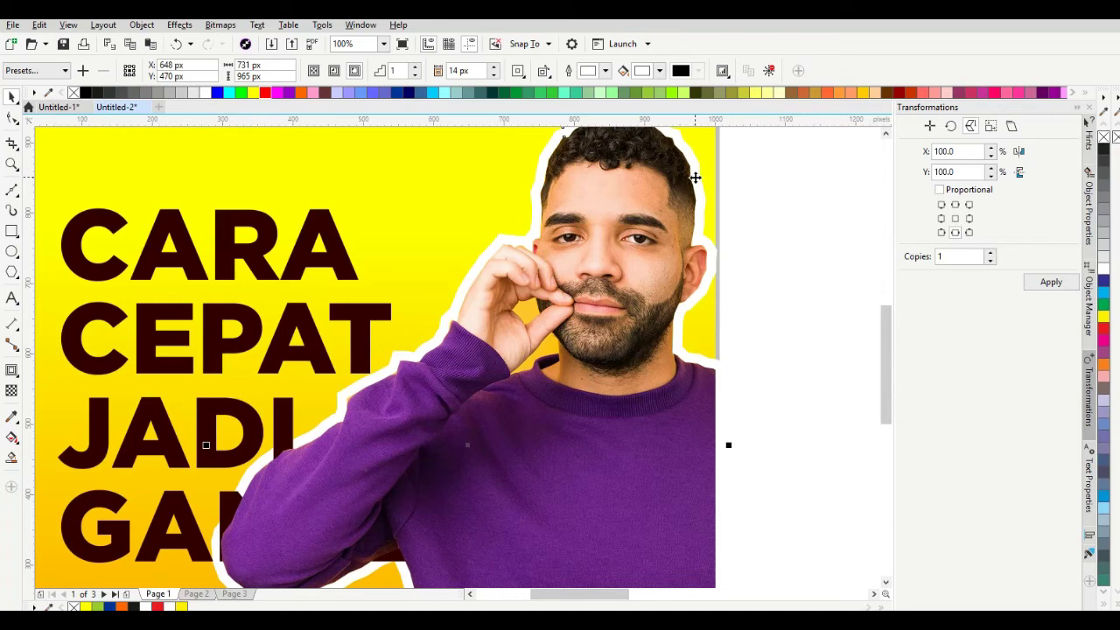
right_click(695, 175)
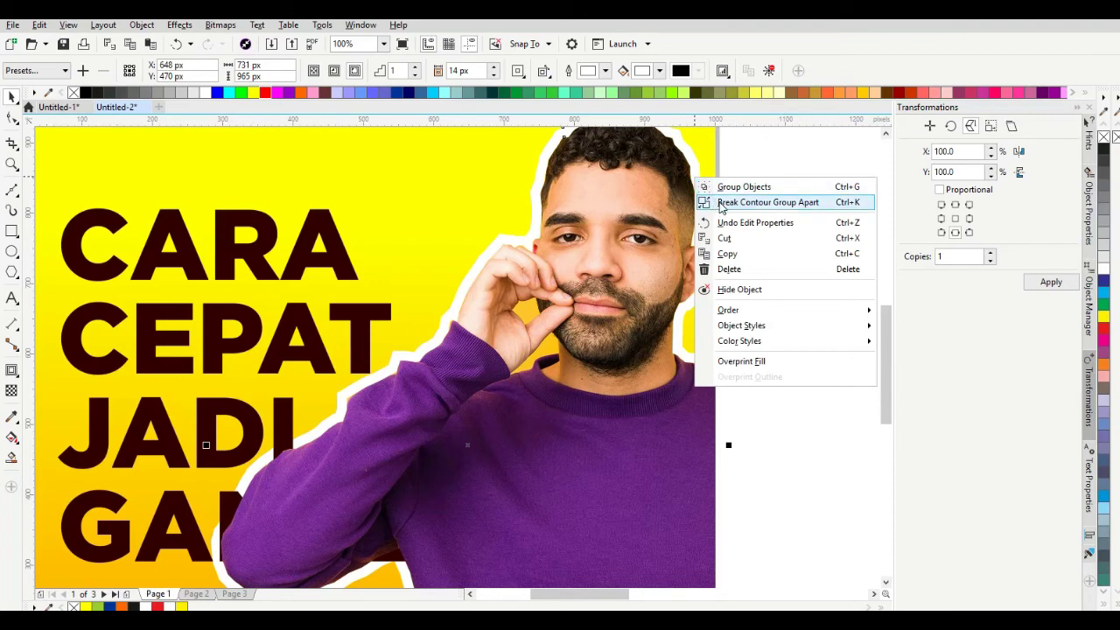
left_click(722, 203)
scroll(765, 365, "down", 3)
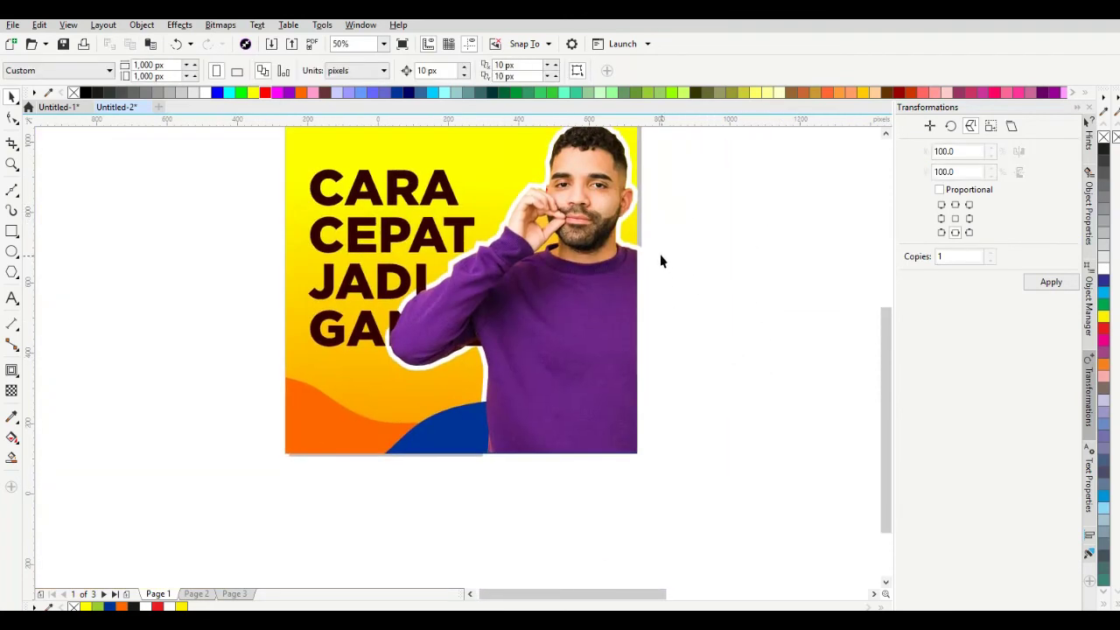
- Give the white border curve around the man a grey 2 px outline
left_click(640, 248)
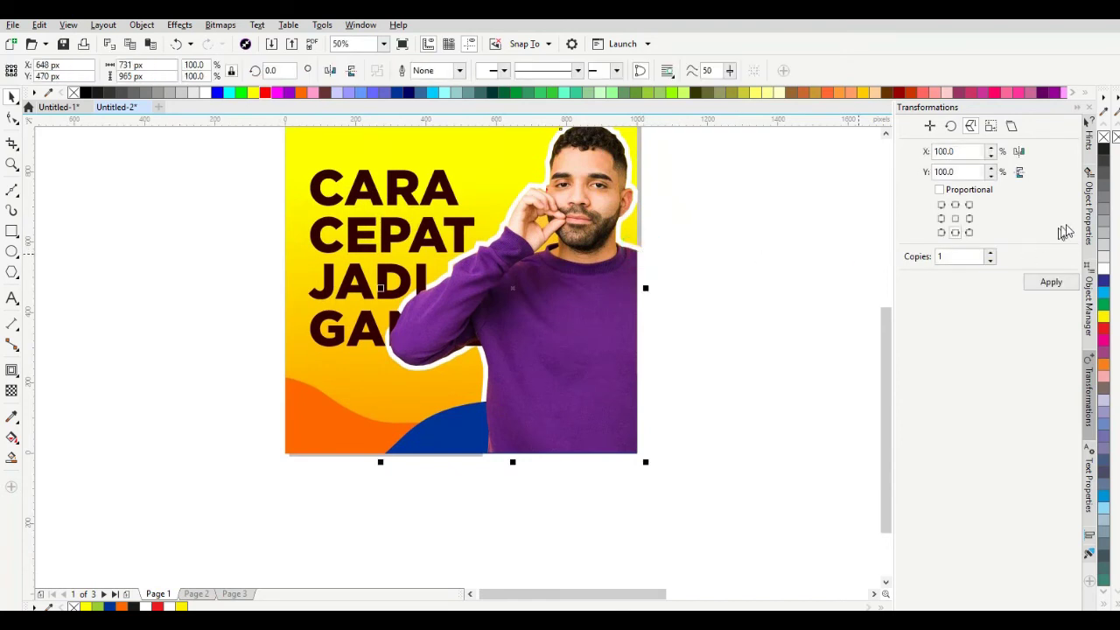
right_click(1104, 208)
left_click_drag(680, 269, 629, 298)
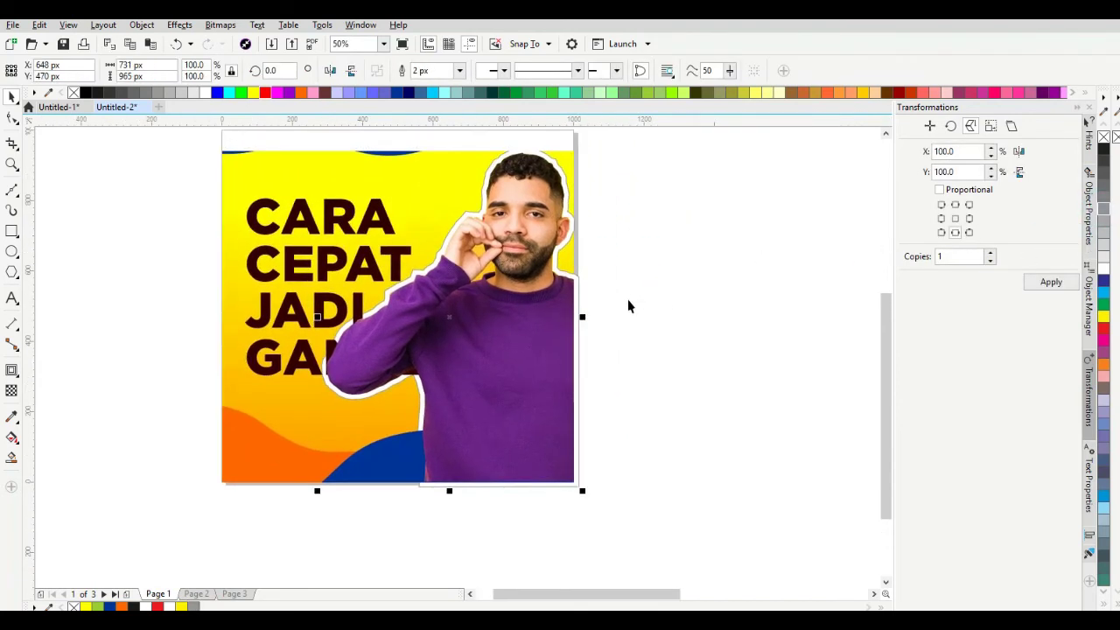
- Draw a rectangle about 390 × 1,170 px outside the page, aligned with its right edge beside the man
left_click(11, 232)
left_click_drag(574, 133, 712, 544)
scroll(590, 358, "up", 2)
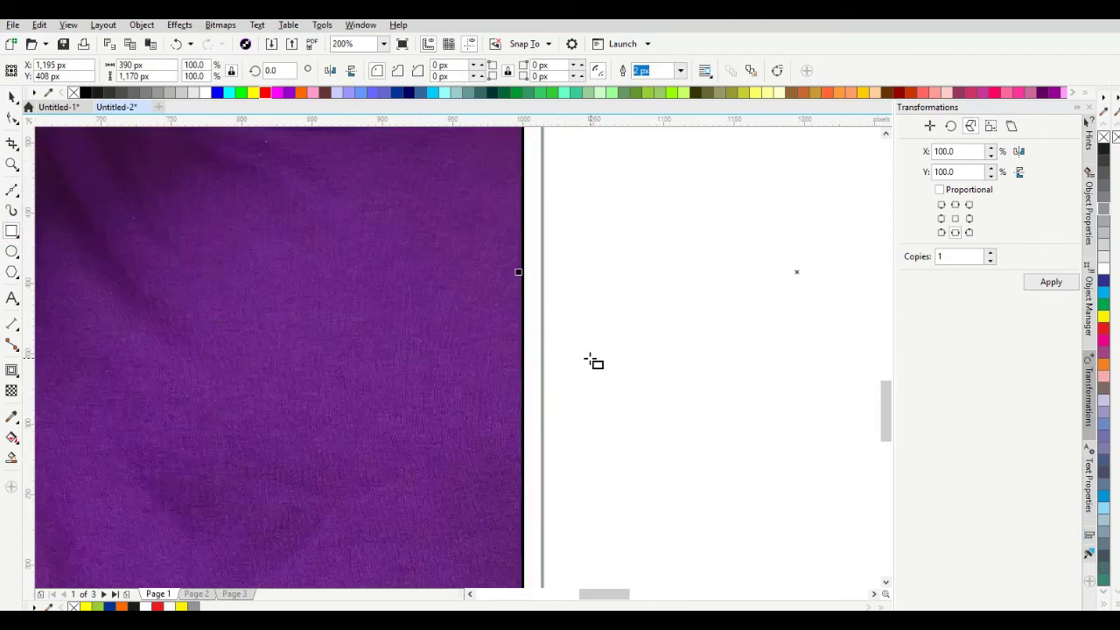
scroll(590, 358, "down", 2)
- Trim the white border at the page's right edge by cutting the tall rectangle out of it
left_click(12, 98)
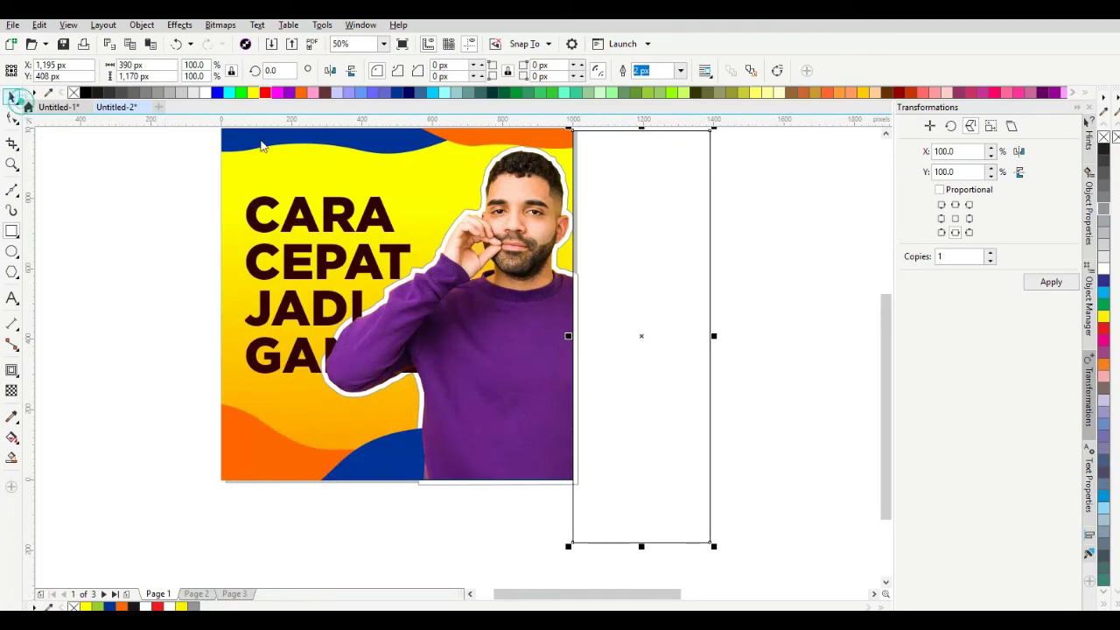
scroll(495, 197, "up", 3)
left_click(512, 215, "shift")
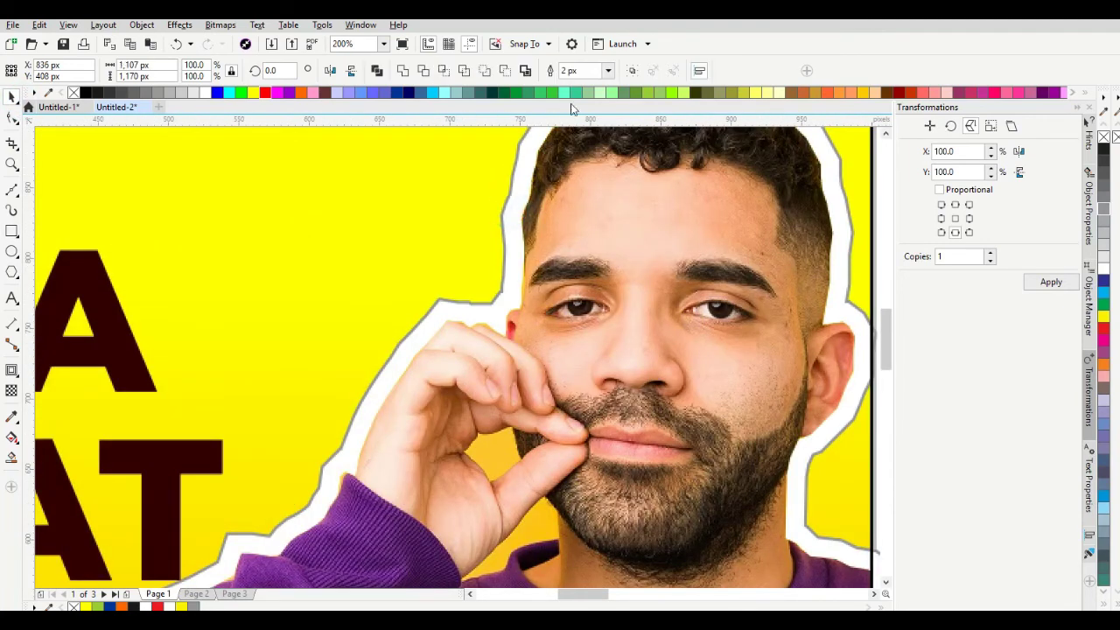
left_click(506, 70)
scroll(536, 239, "down", 5)
scroll(543, 403, "up", 2)
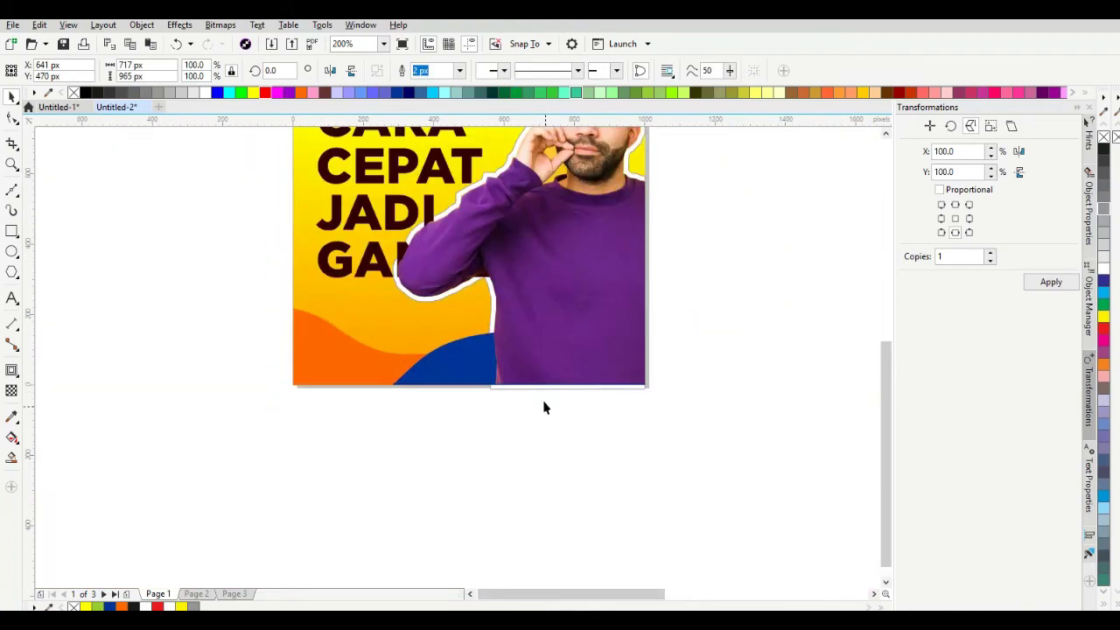
- Draw a rectangle about 854 × 93 px below the page, aligned with its bottom edge across the man's border
left_click(20, 230)
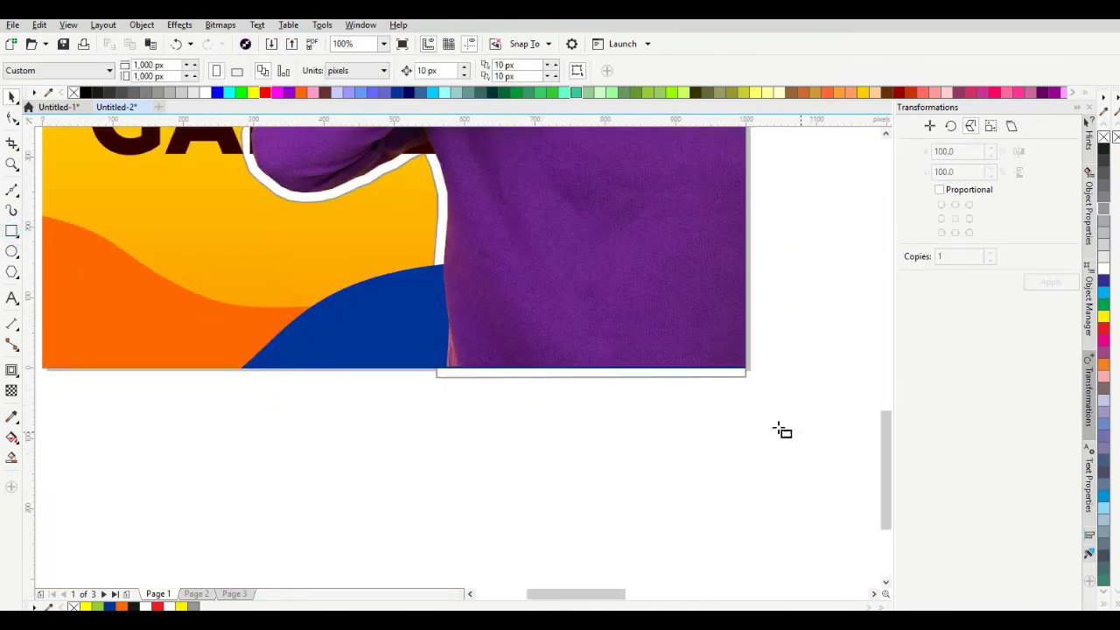
left_click_drag(801, 432, 200, 368)
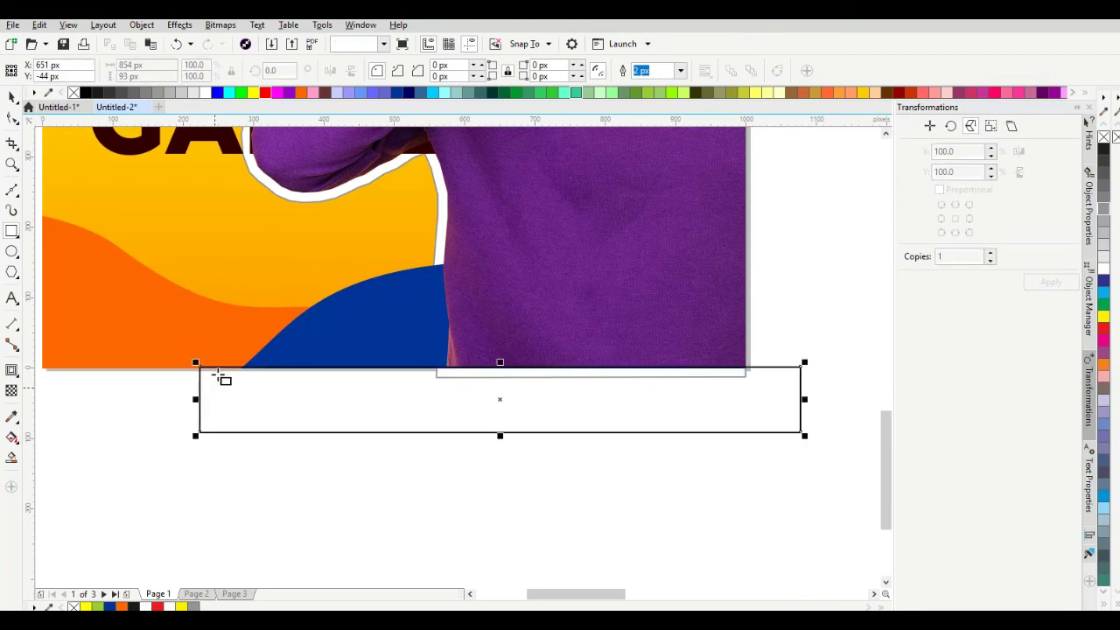
scroll(210, 370, "down", 1)
scroll(336, 293, "up", 1)
- Trim the white border at the page's bottom edge by cutting the wide rectangle out of it
key("space")
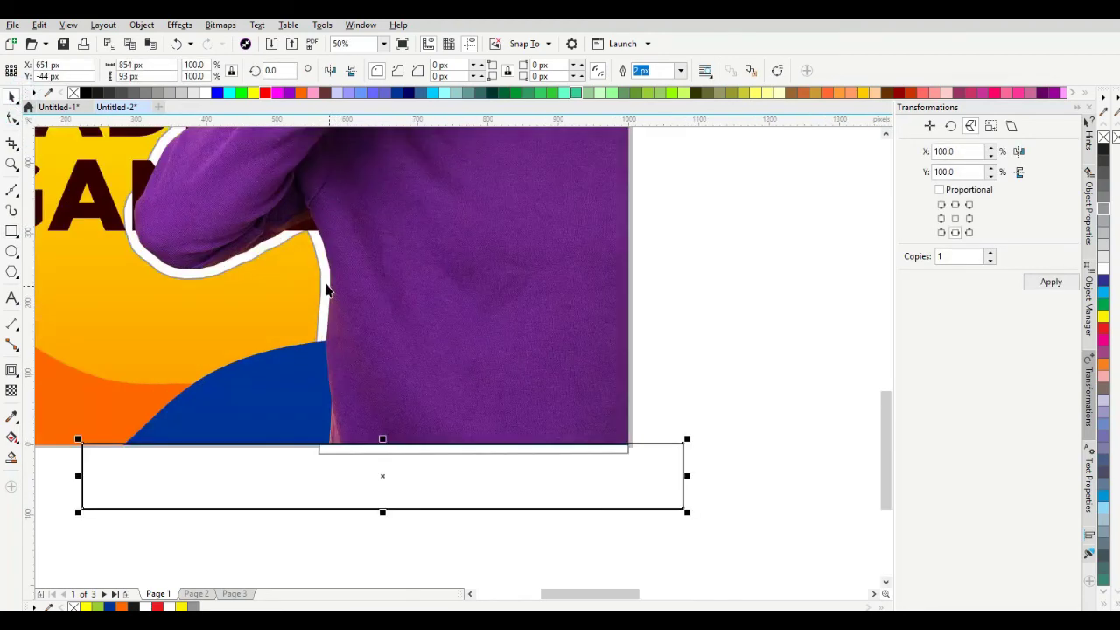
left_click(505, 71)
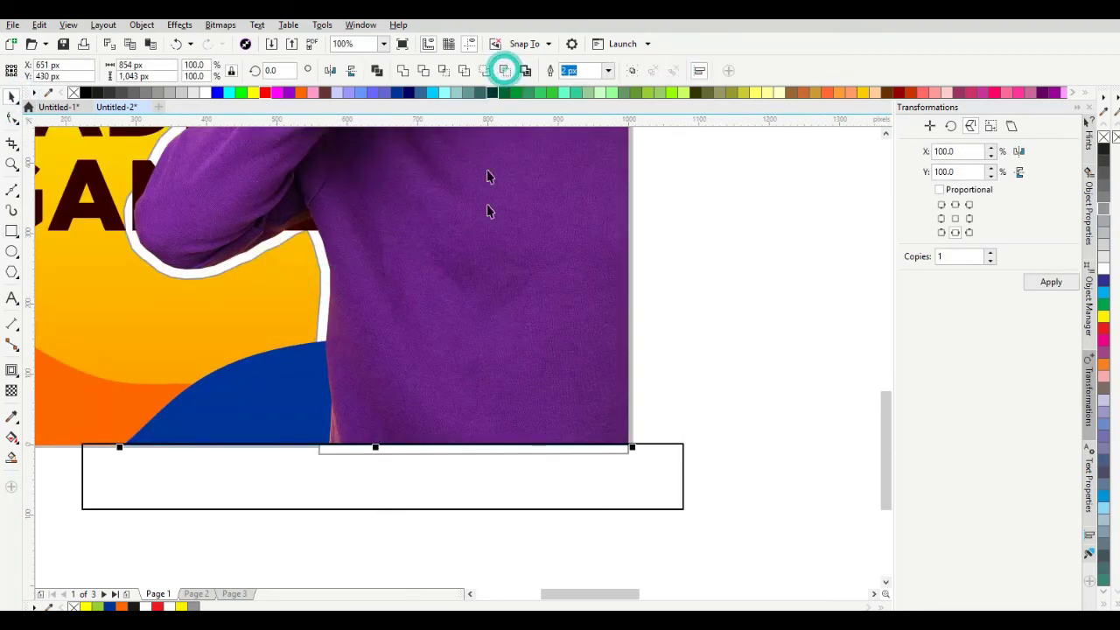
left_click(487, 285)
scroll(491, 292, "down", 1)
left_click(602, 302)
left_click_drag(602, 302, 623, 371)
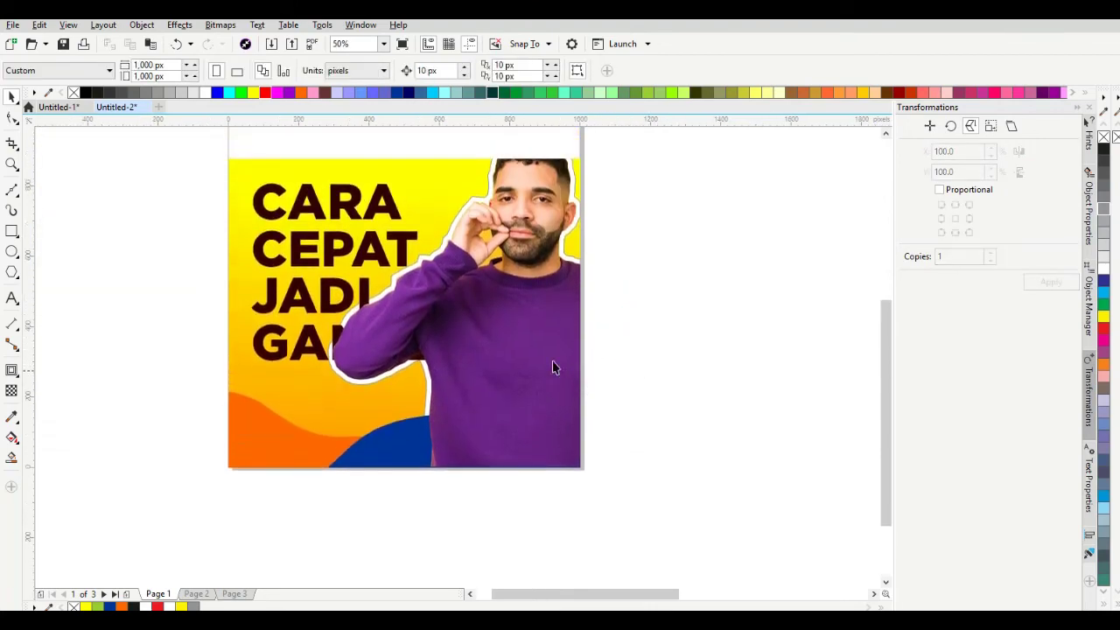
- Examine the border, headline and silhouette curve stacked behind the man's photo by selecting through the overlapping objects
scroll(352, 317, "up", 1)
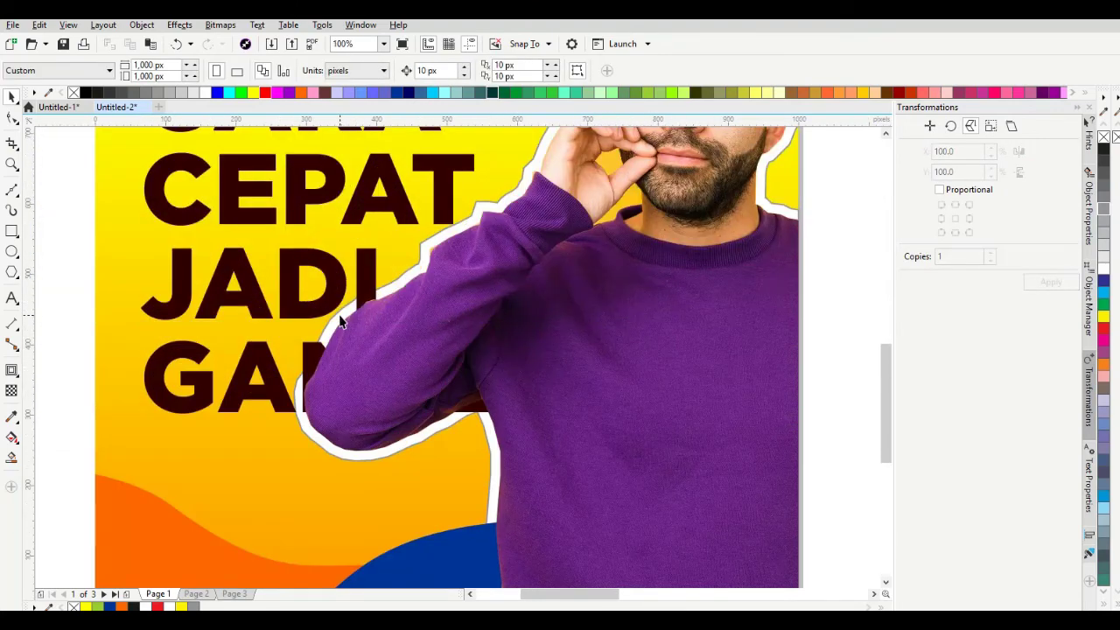
left_click(340, 317)
scroll(451, 337, "down", 1)
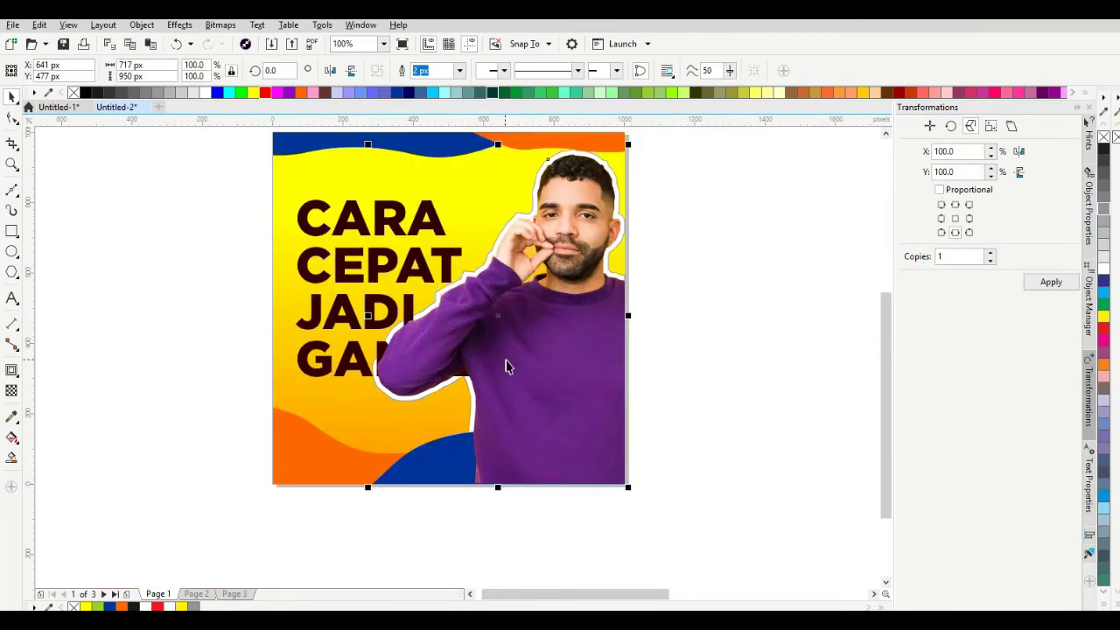
left_click(507, 361)
left_click(507, 361, "alt")
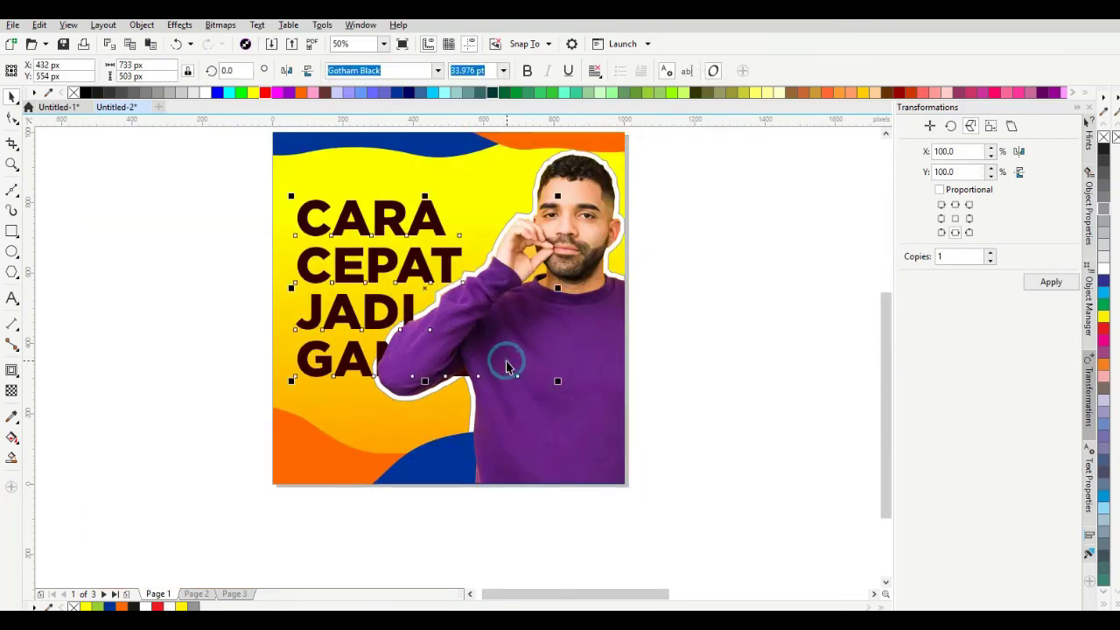
left_click(540, 417, "alt")
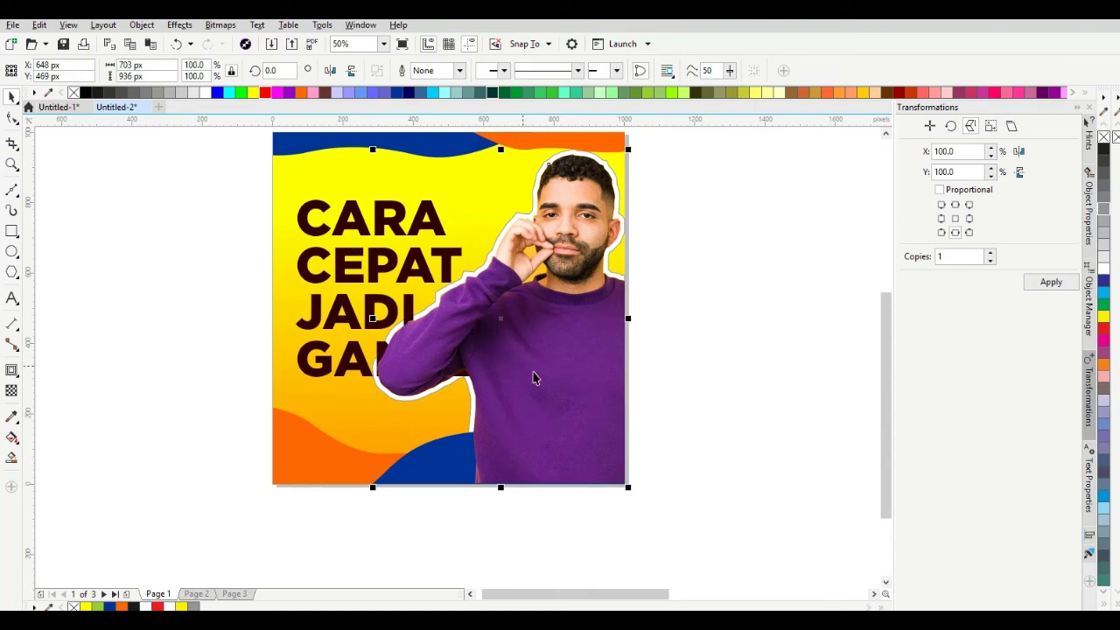
left_click(543, 380)
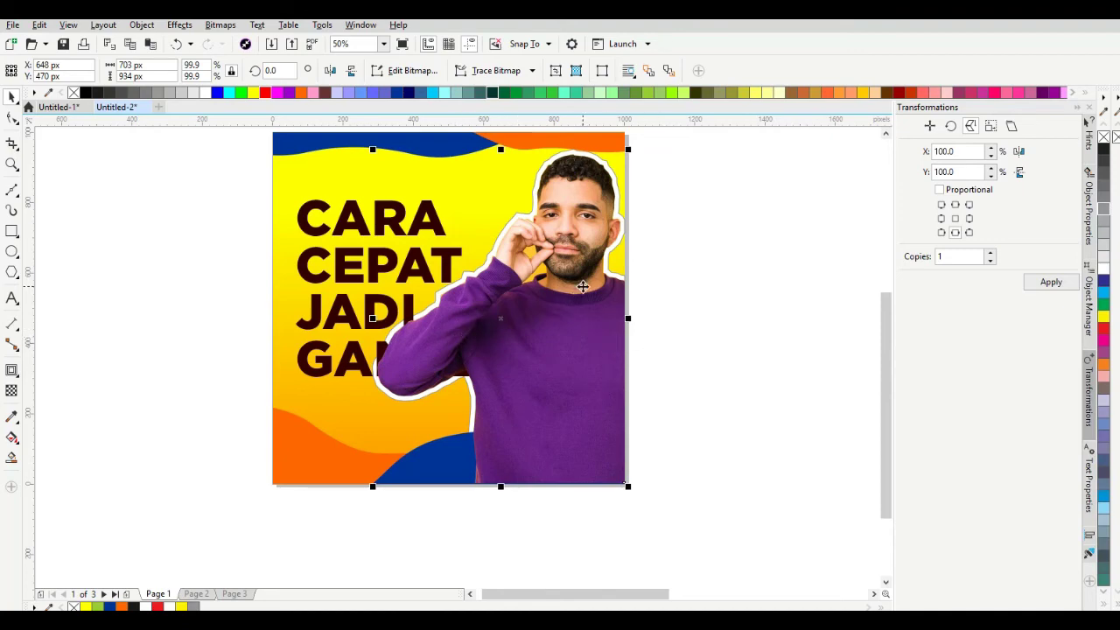
- Remove the grey outline from the white border around the man and check its edge
scroll(583, 286, "up", 2)
left_click(652, 271)
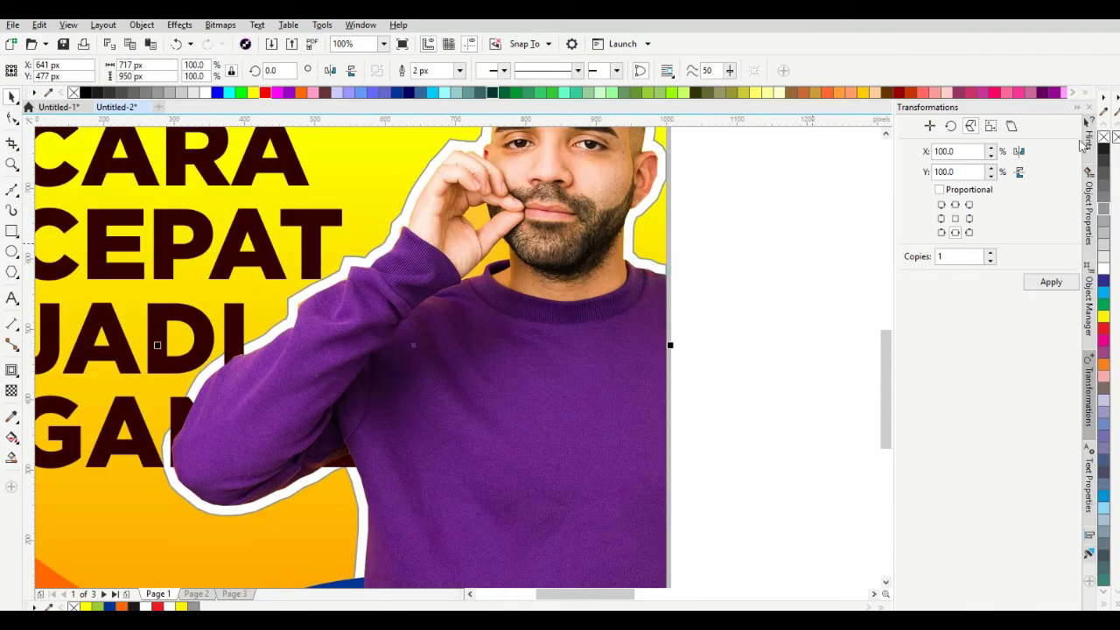
scroll(751, 272, "down", 1)
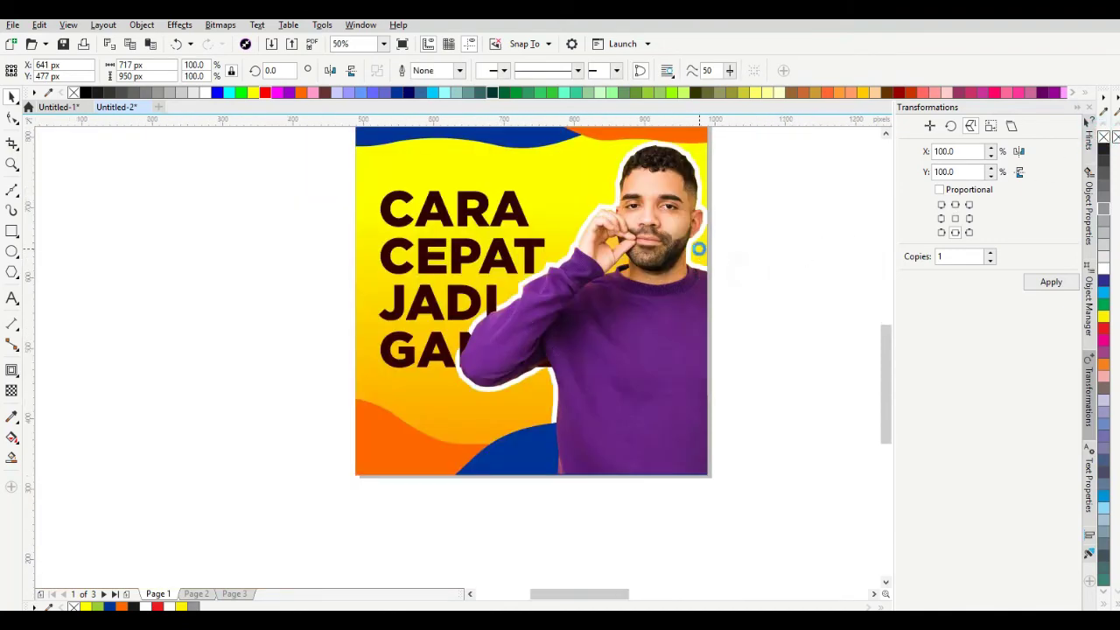
scroll(701, 252, "up", 1)
left_click(676, 264)
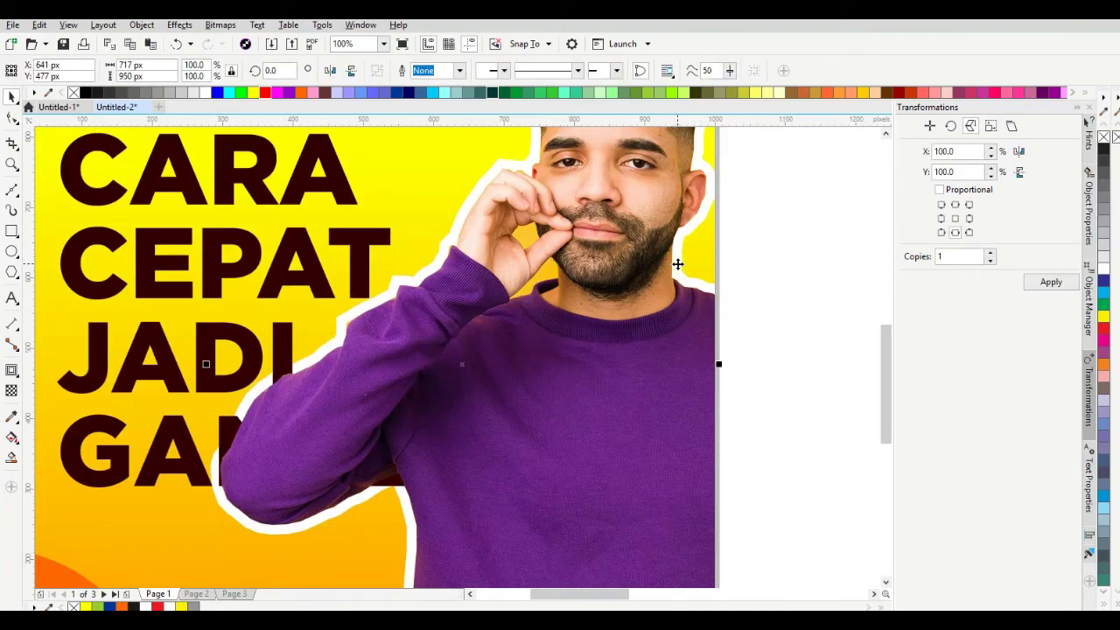
- Remove the man's photo from the page to expose the yellow silhouette curve behind it
left_click(662, 427)
scroll(661, 426, "down", 1)
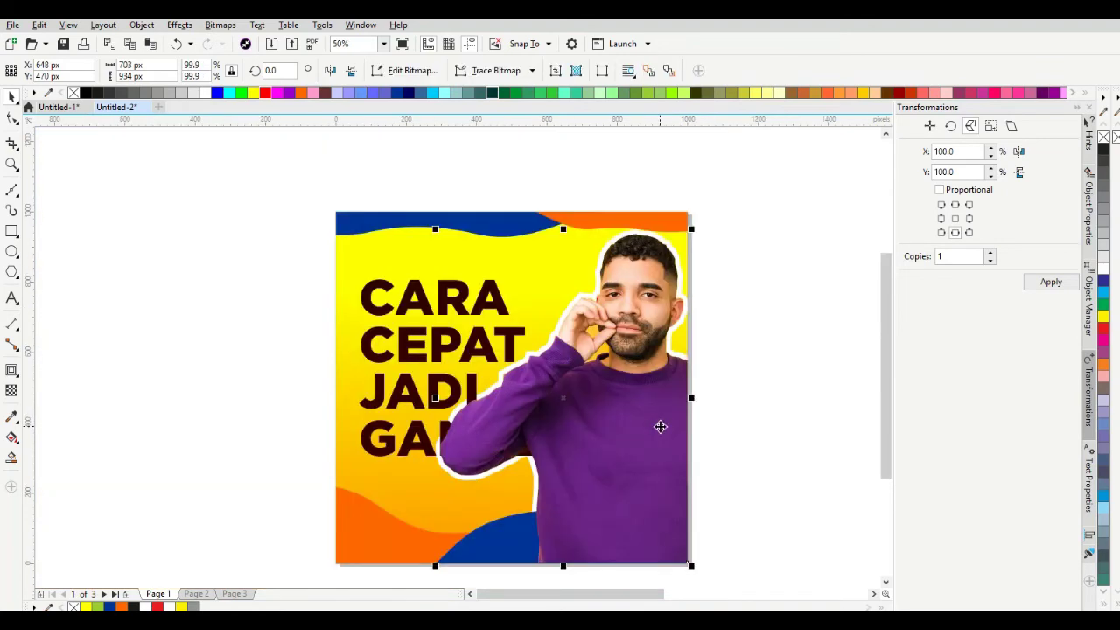
left_click_drag(661, 428, 679, 429)
key("ctrl+z")
key("Escape")
left_click(668, 434)
key("Delete")
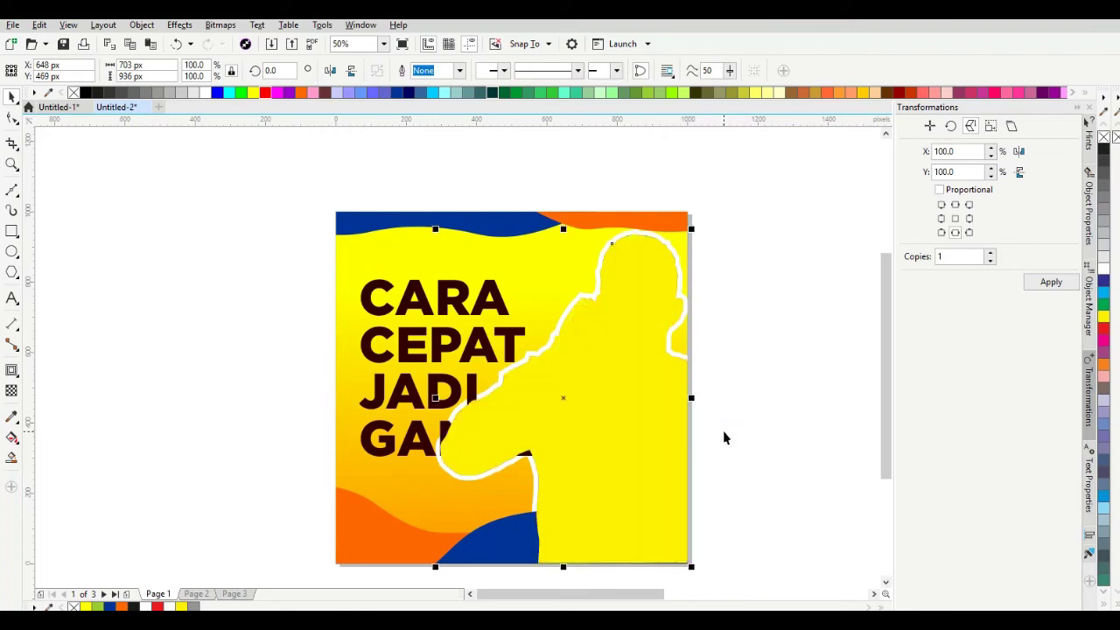
- Intersect the yellow silhouette with the headline text to create a separate piece of the overlapping lettering
left_click(652, 428)
scroll(445, 426, "up", 1)
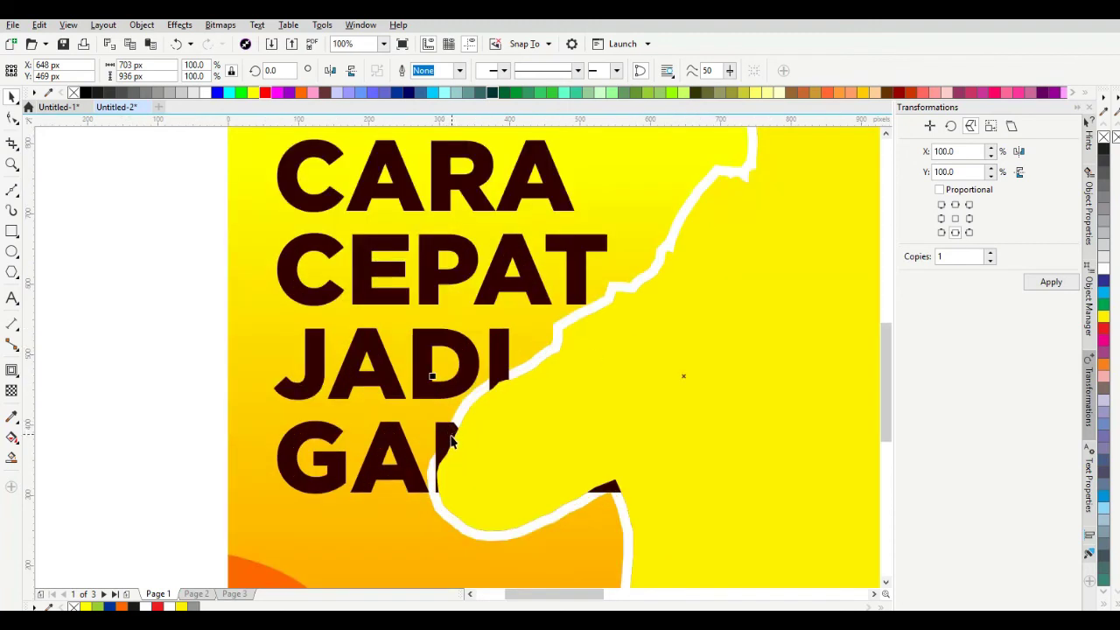
scroll(451, 440, "down", 1)
scroll(452, 433, "up", 1)
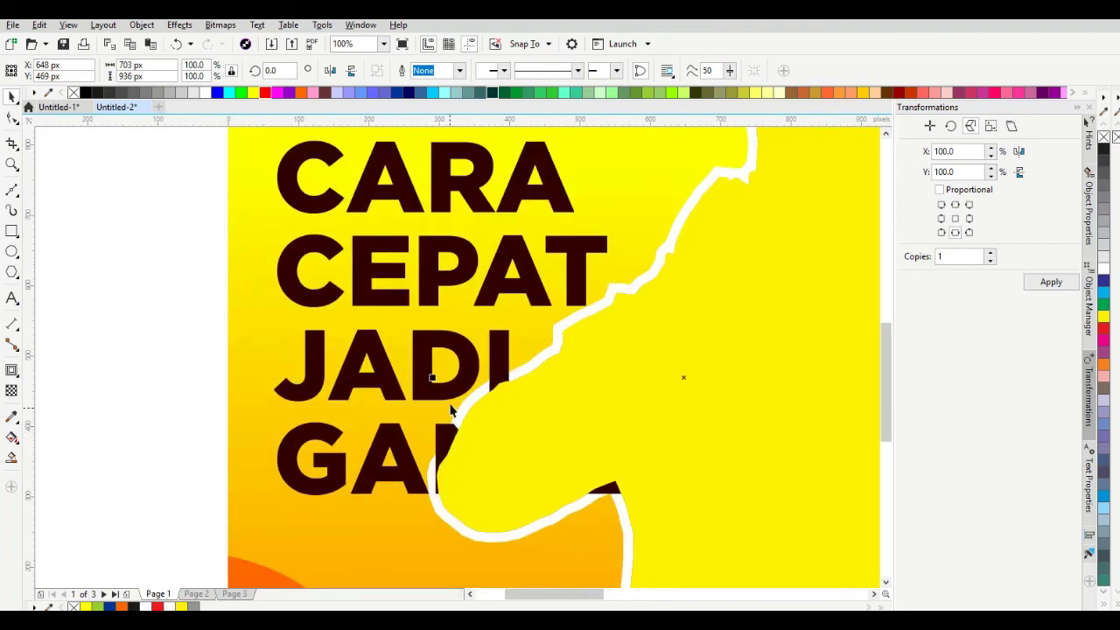
scroll(496, 386, "down", 1)
scroll(496, 386, "up", 1)
left_click(423, 375)
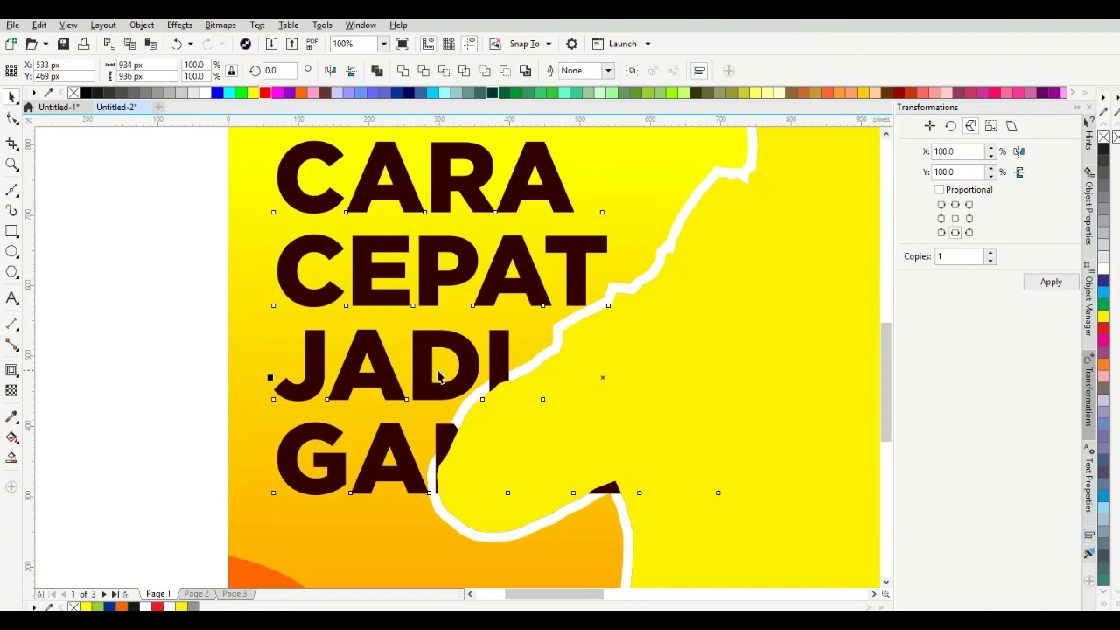
left_click(442, 70)
scroll(423, 295, "down", 2)
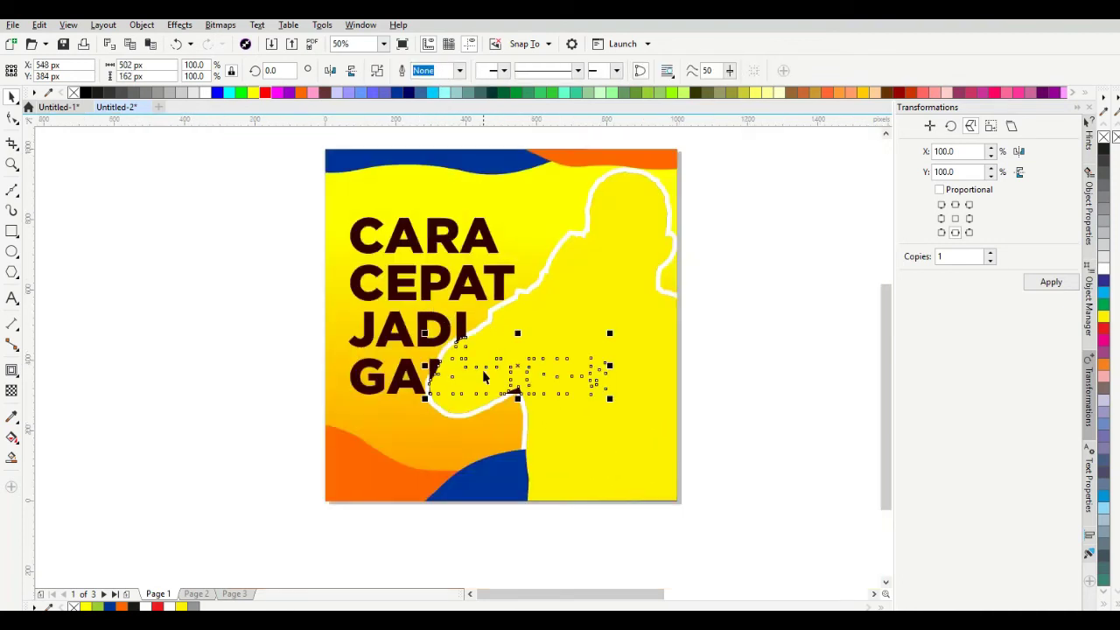
scroll(482, 373, "up", 4)
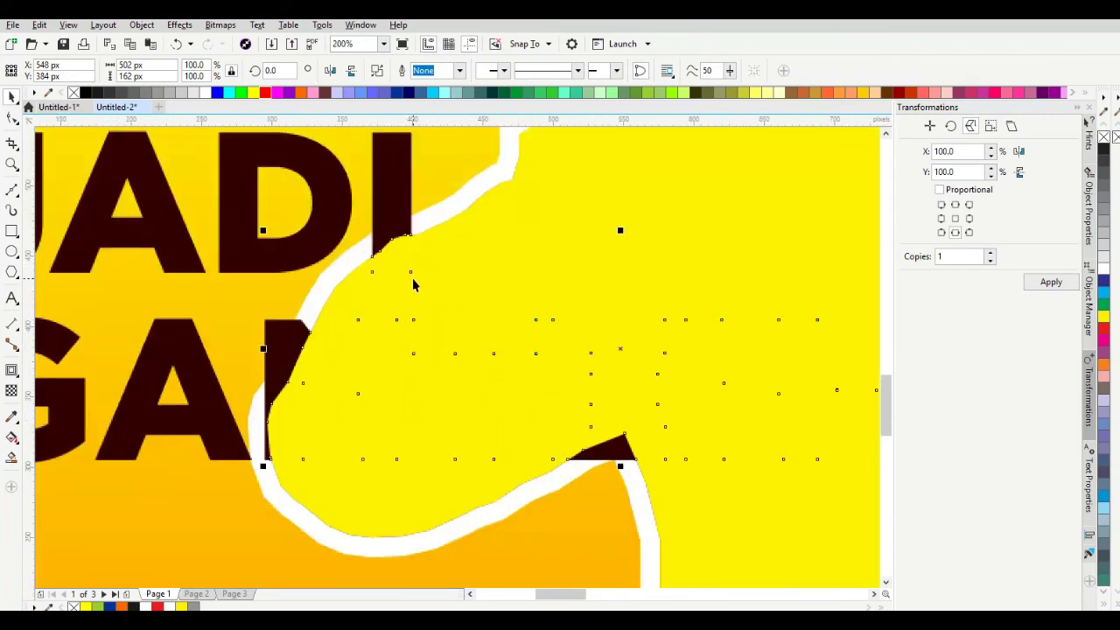
scroll(414, 284, "down", 2)
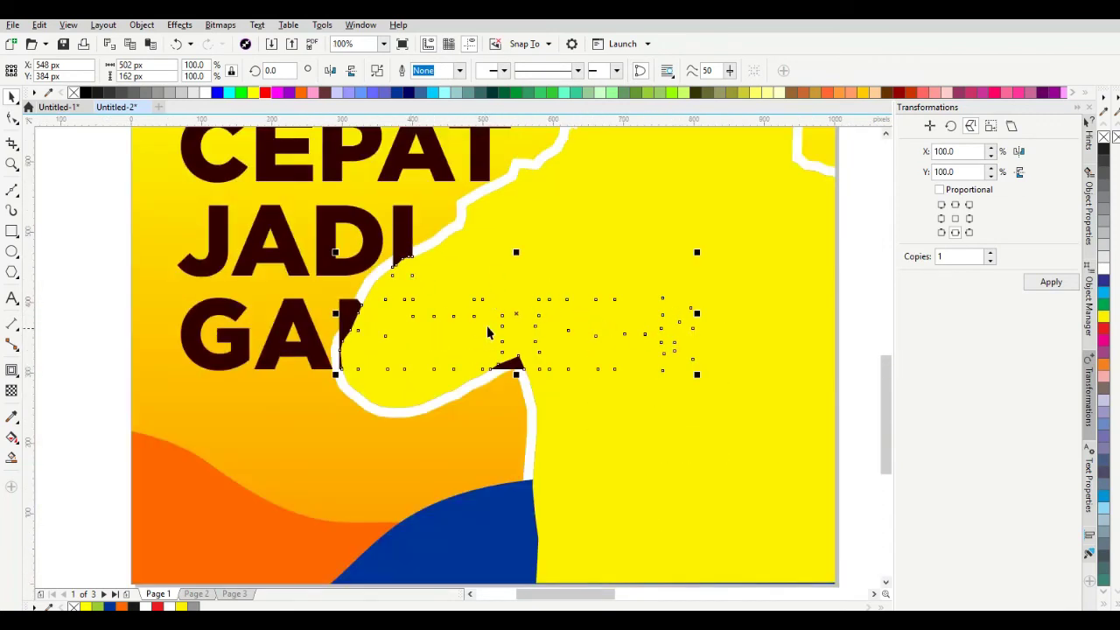
scroll(517, 314, "down", 2)
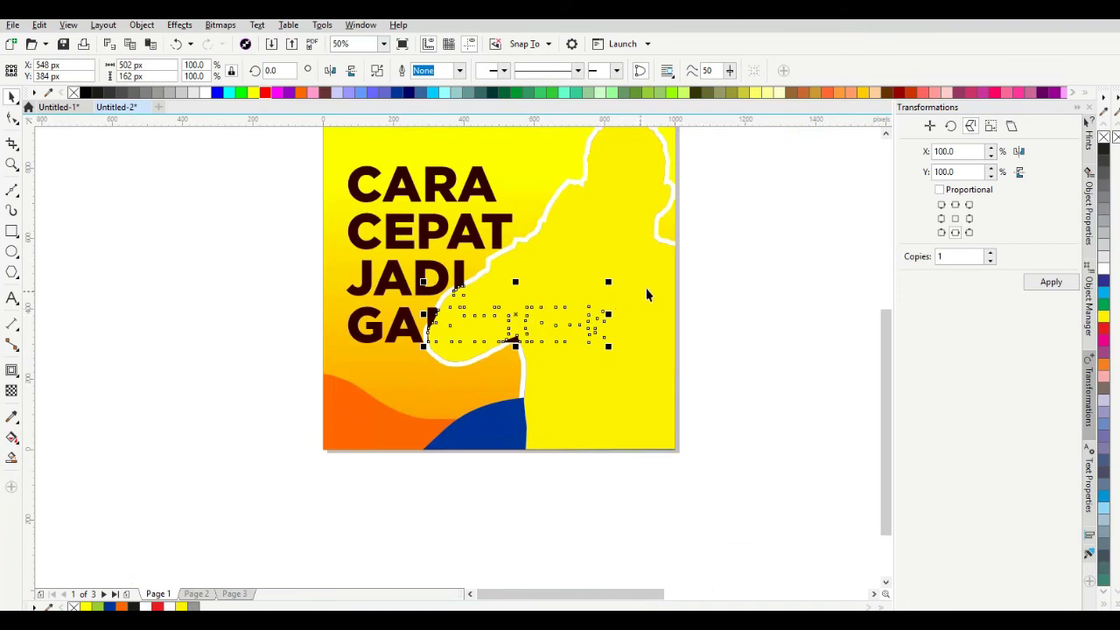
- Delete the yellow silhouette curve and bring the man's cut-out photo back to its place on the page
left_click(648, 290)
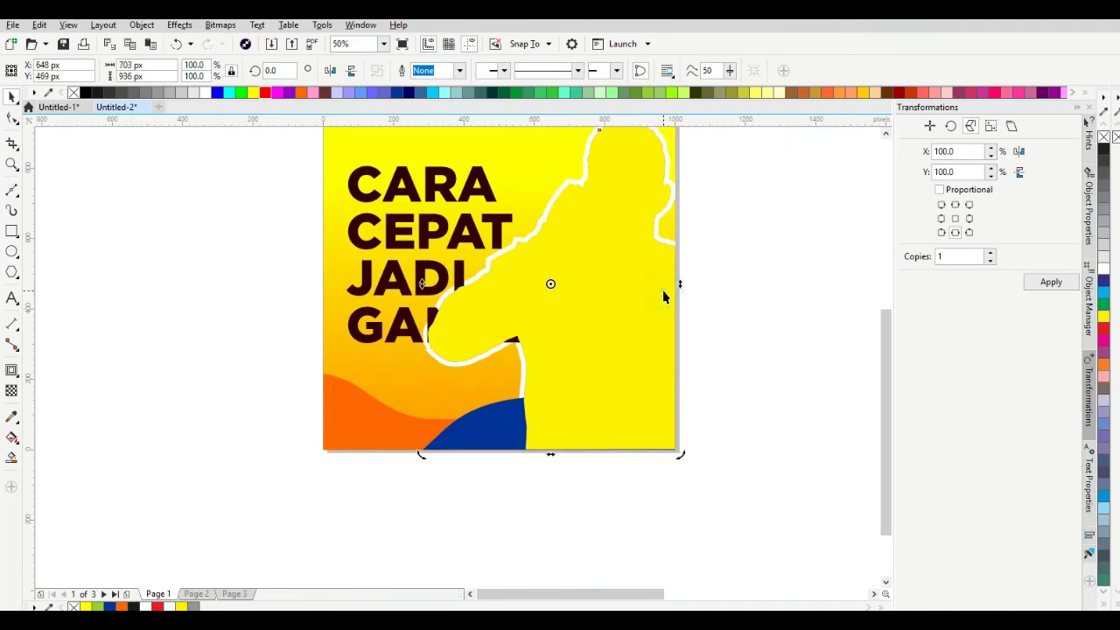
key("Delete")
scroll(481, 325, "up", 2)
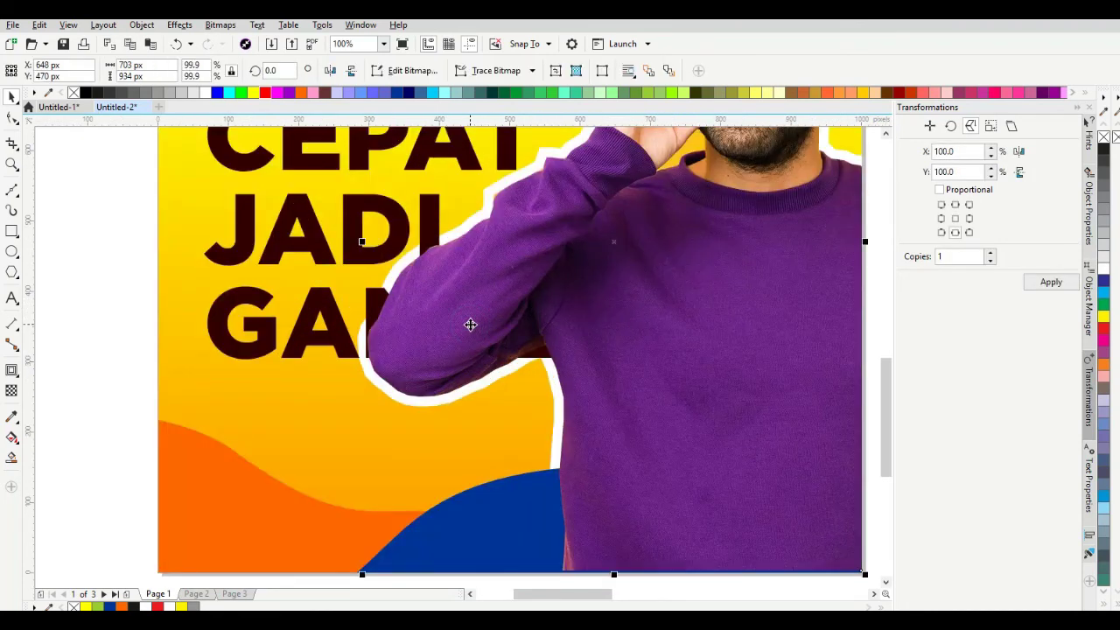
scroll(534, 323, "down", 2)
left_click_drag(750, 364, 443, 297)
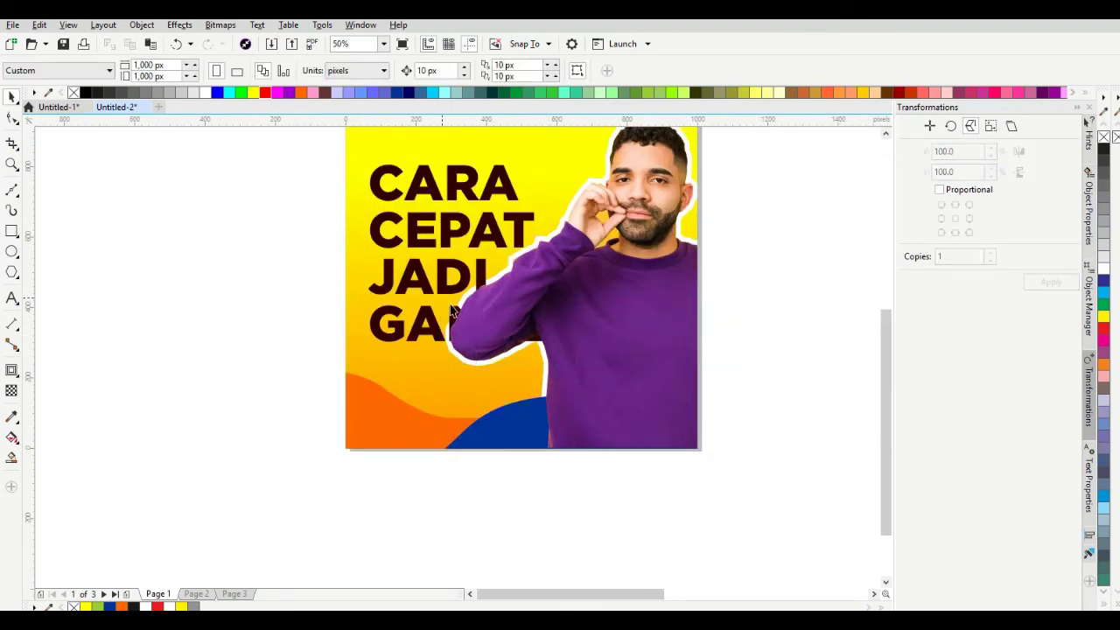
- Bring the separate piece of overlapping headline lettering to the front of the man's photo
left_click(512, 323)
left_click_drag(755, 376, 417, 284)
scroll(570, 329, "up", 2)
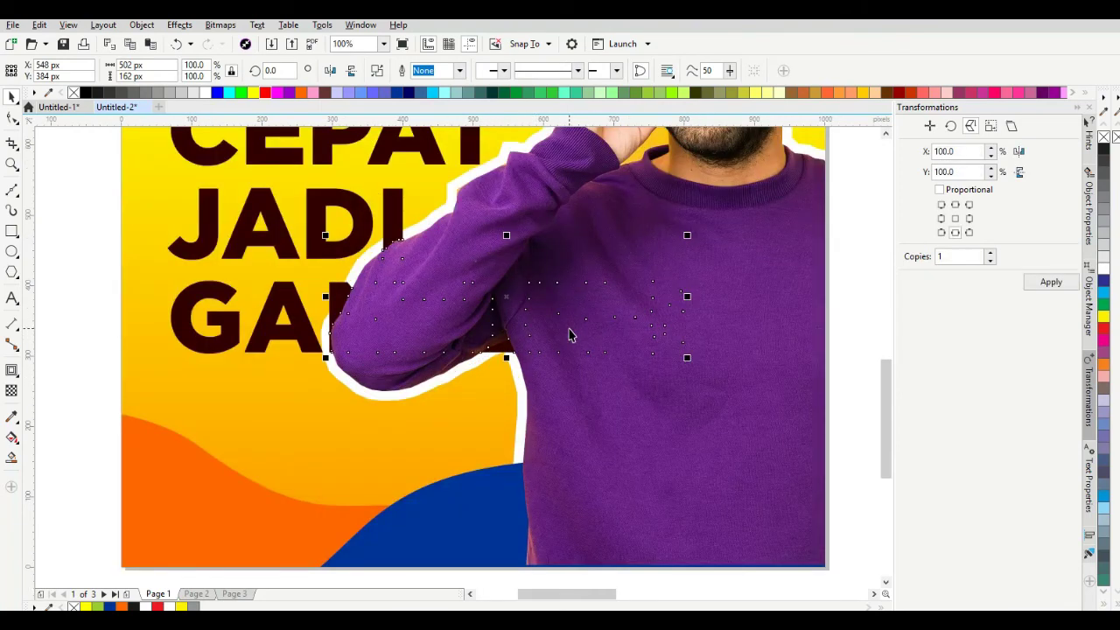
key("shift+Page_Up")
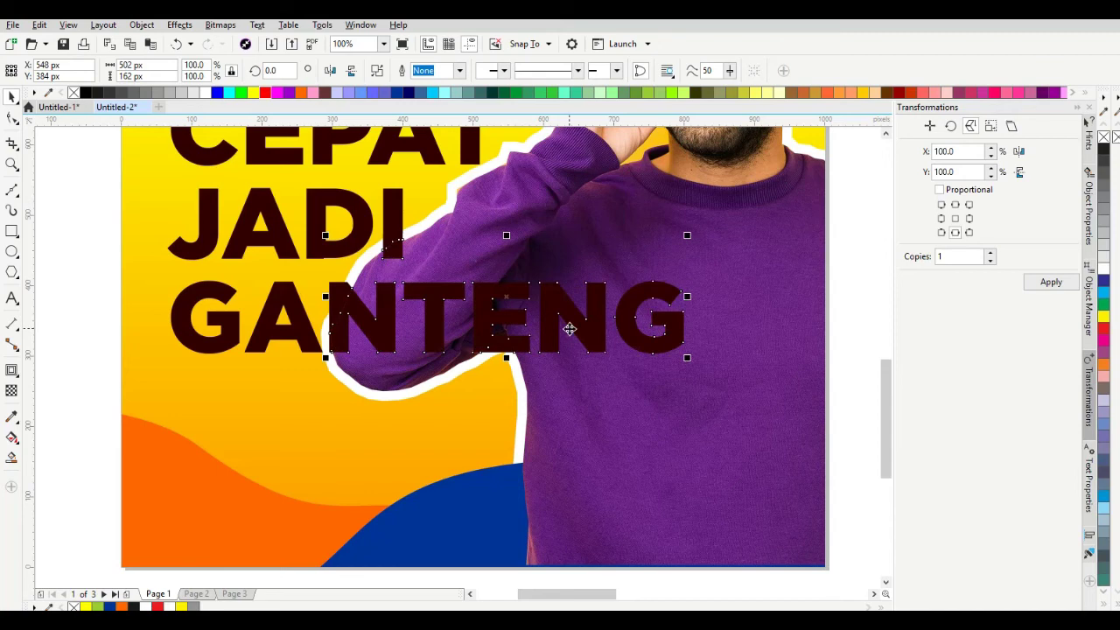
scroll(570, 329, "down", 2)
left_click(732, 312)
- Fill the lettering piece that overlaps the man with white
scroll(611, 329, "up", 2)
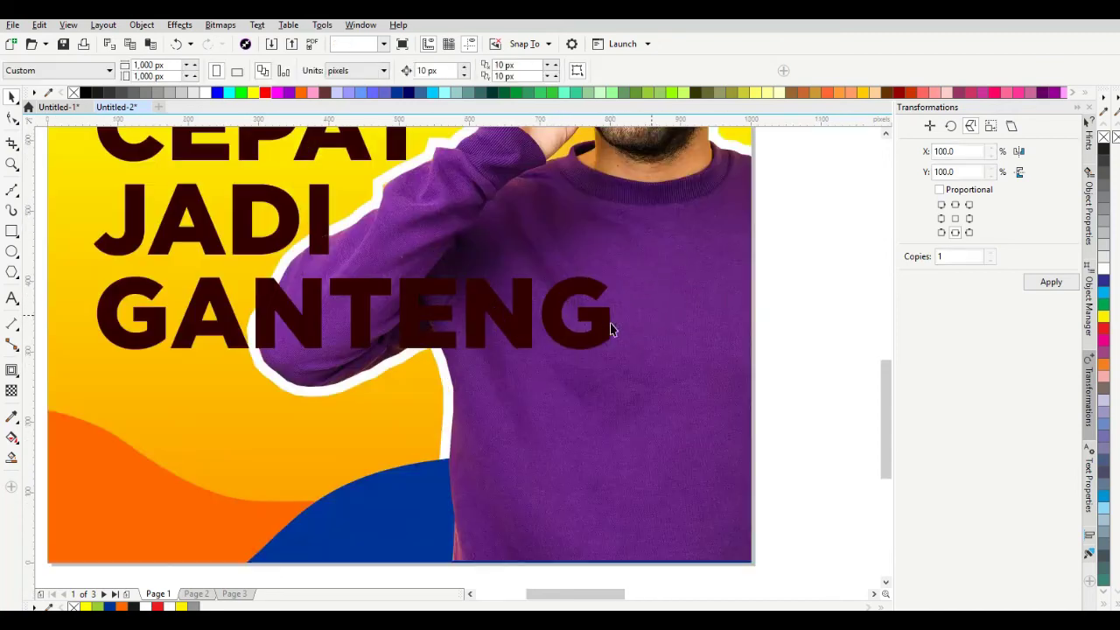
left_click(605, 327)
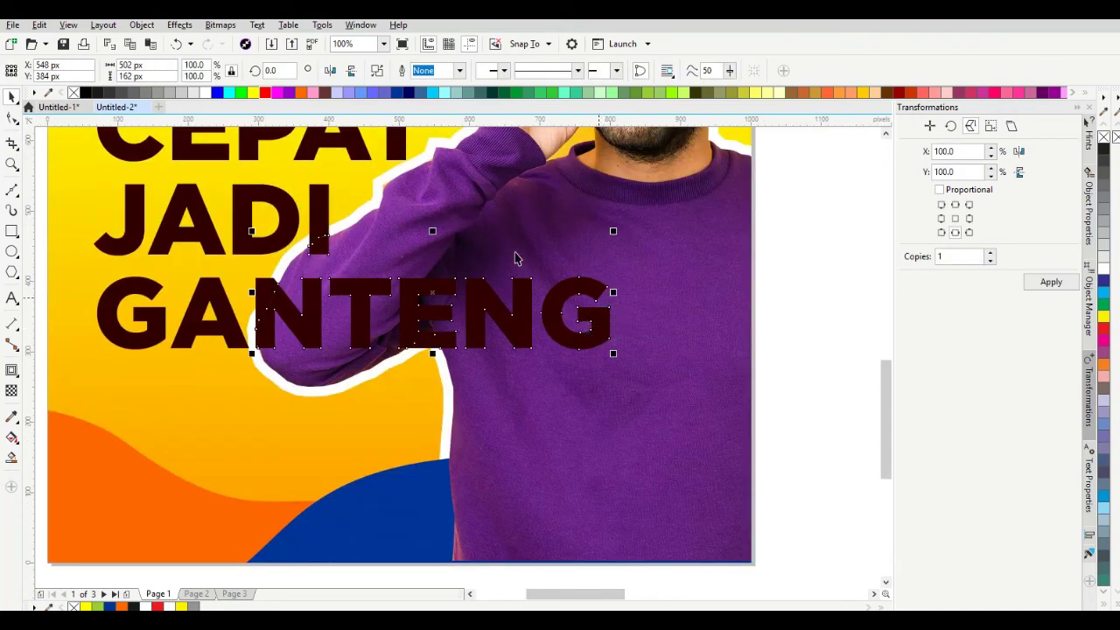
left_click(205, 93)
left_click(388, 298)
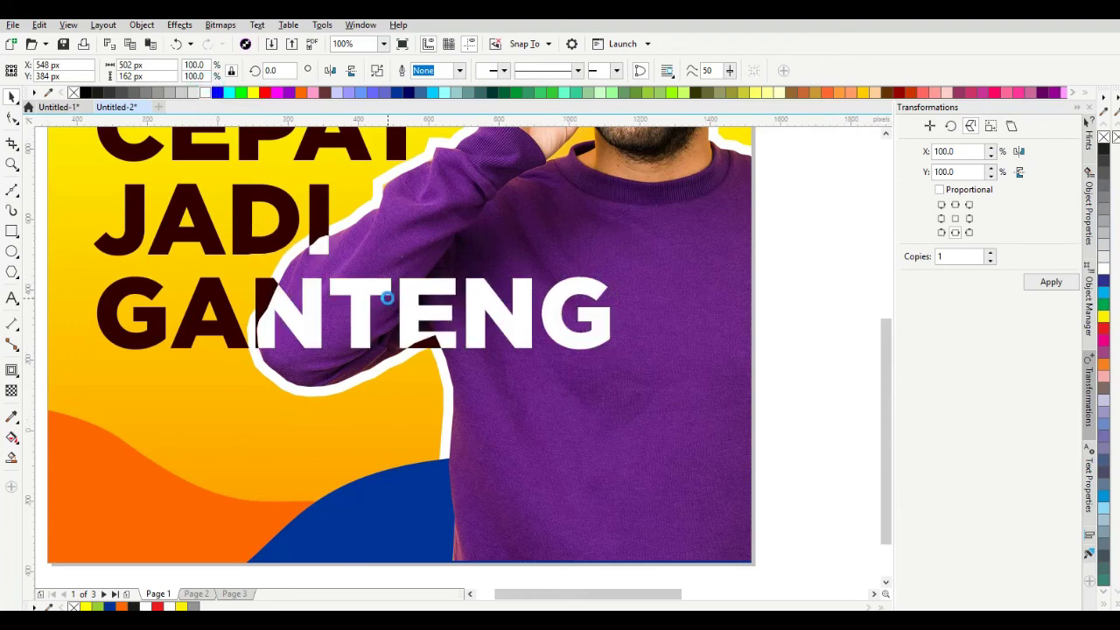
scroll(388, 298, "down", 2)
left_click(551, 298)
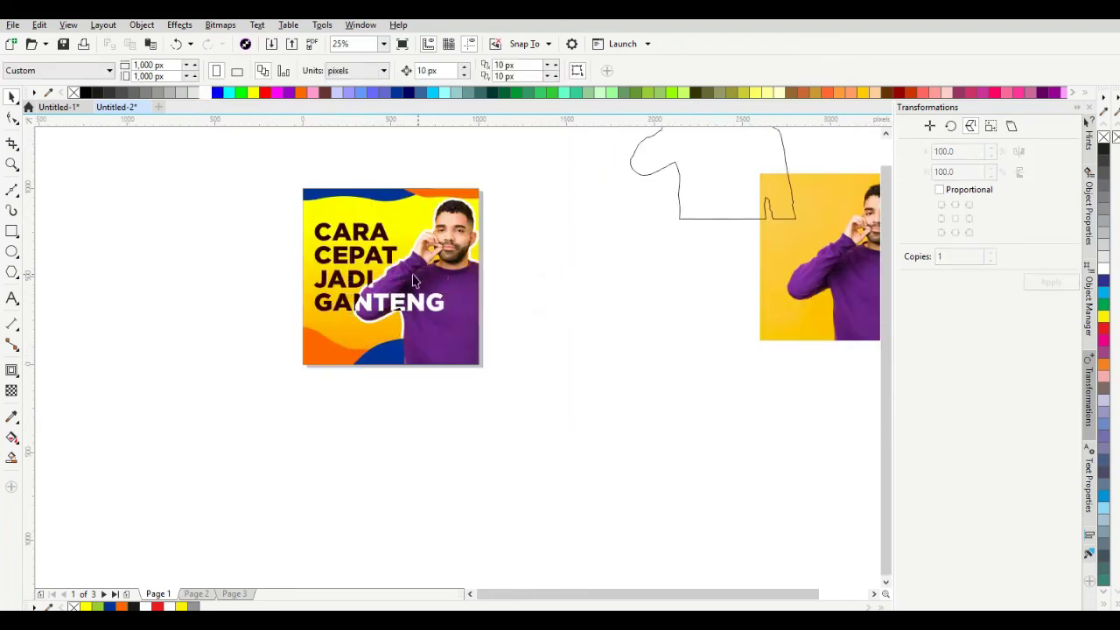
left_click(517, 291)
- Trace a closed curve about 40 × 39 px around the leftover yellow background enclosed by the man's thumb and fingers
scroll(476, 255, "up", 1)
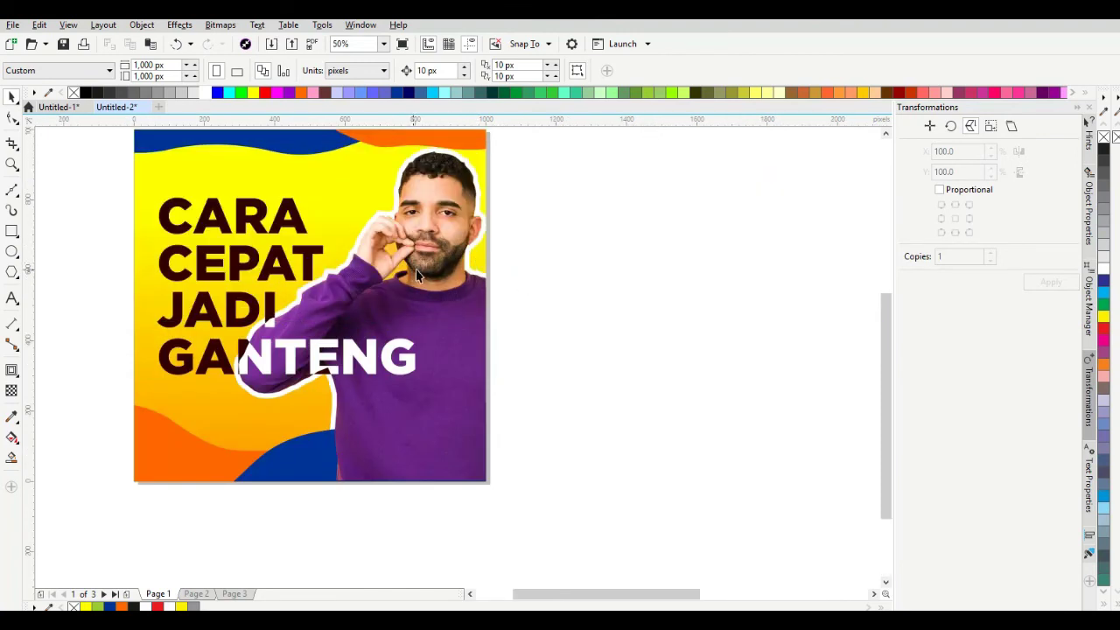
scroll(412, 271, "up", 1)
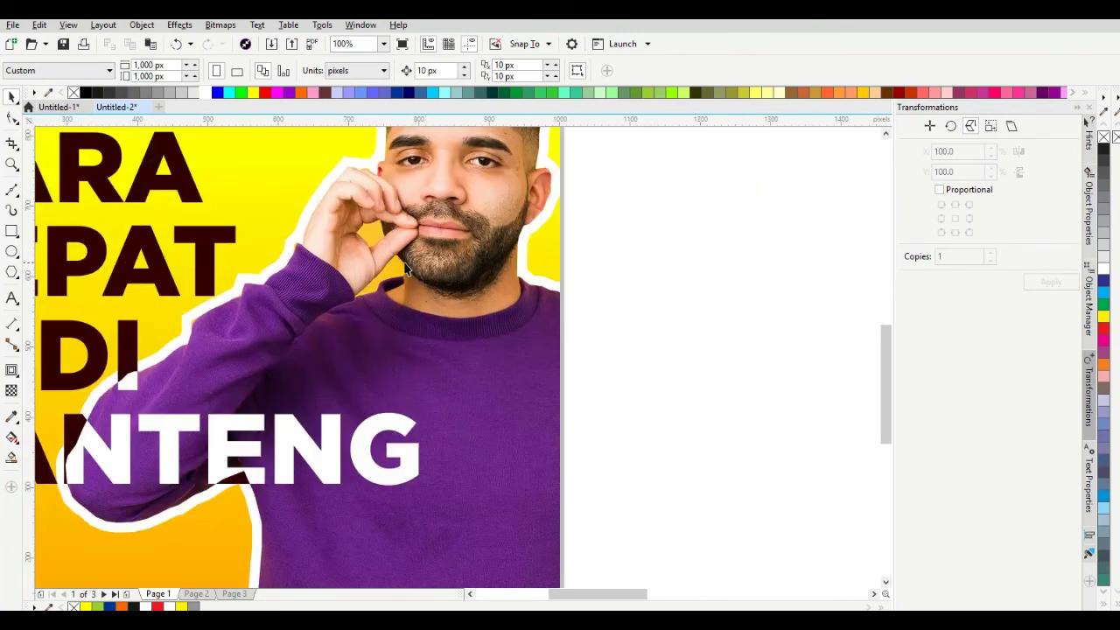
scroll(413, 264, "down", 1)
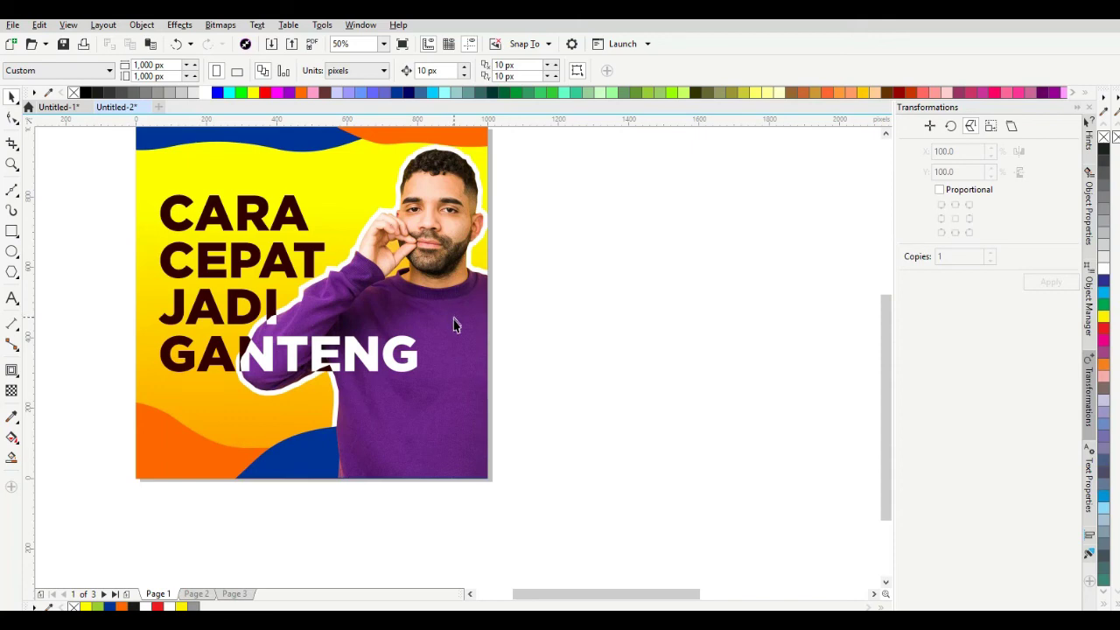
scroll(366, 355, "up", 1)
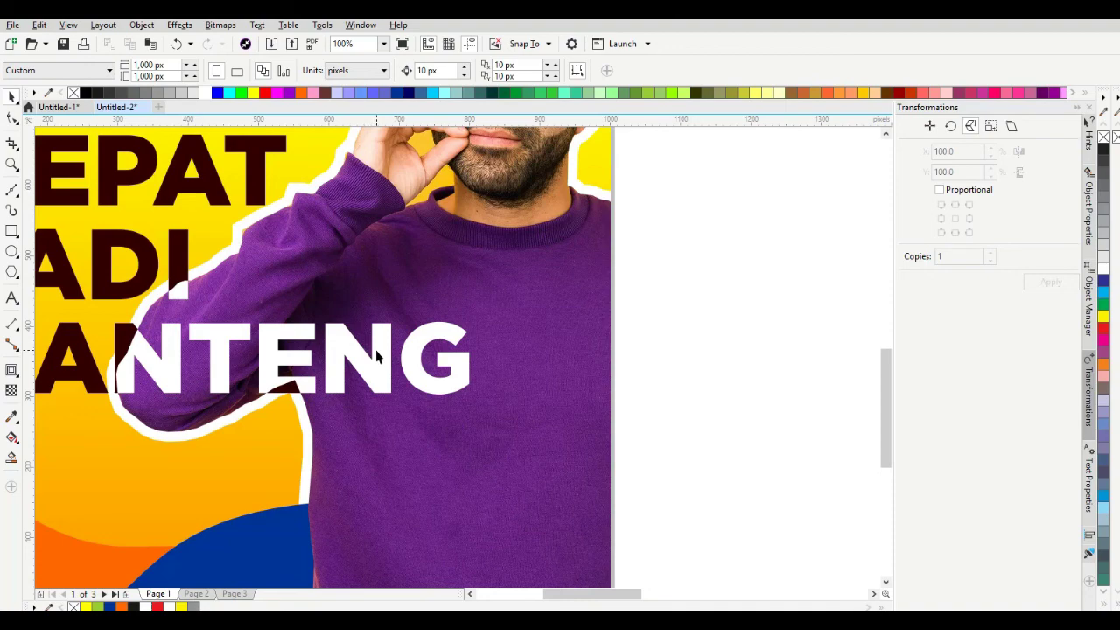
scroll(383, 337, "down", 1)
scroll(446, 227, "up", 1)
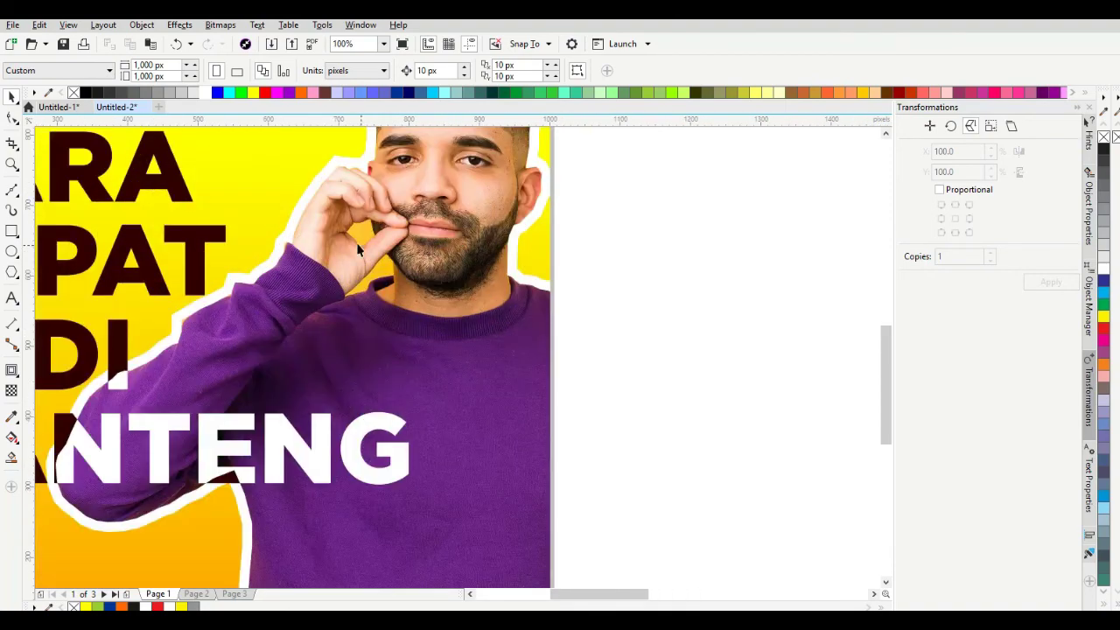
scroll(372, 229, "up", 2)
left_click(390, 219)
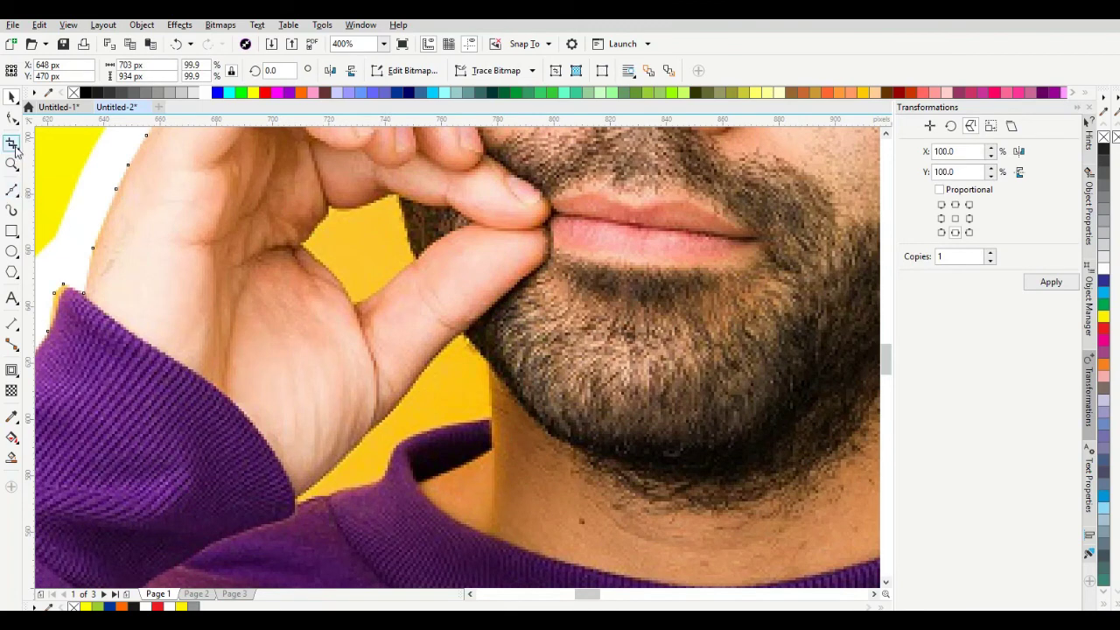
left_click(11, 190)
left_click(17, 195)
left_click(53, 187)
mouse_move(391, 196)
left_mouse_down()
mouse_move(331, 206)
mouse_move(306, 243)
mouse_move(354, 306)
mouse_move(420, 261)
mouse_move(394, 197)
left_mouse_up()
- Trace a second closed curve about 71 × 60 px around the yellow background between the man's hand, chin and collar
scroll(446, 283, "down", 1)
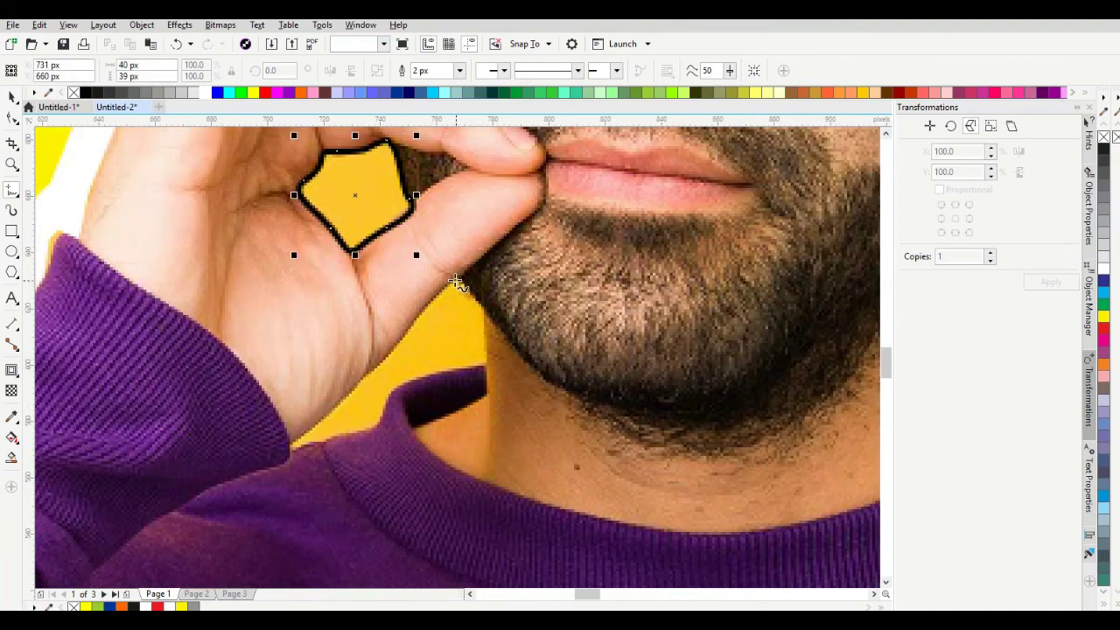
mouse_move(456, 281)
left_mouse_down()
mouse_move(294, 452)
mouse_move(375, 428)
mouse_move(405, 387)
mouse_move(489, 359)
mouse_move(491, 310)
mouse_move(459, 281)
left_mouse_up()
left_click(12, 98)
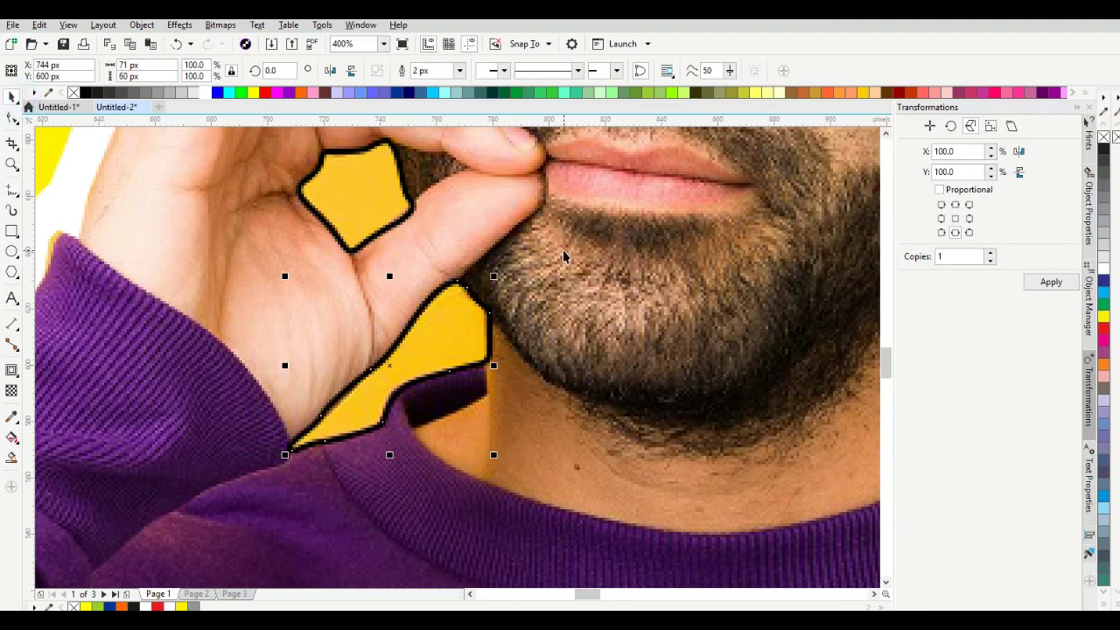
- Cut the traced shape between hand and collar out of the man's photo with Back Minus Front
left_click(564, 255, "shift")
left_click(445, 72)
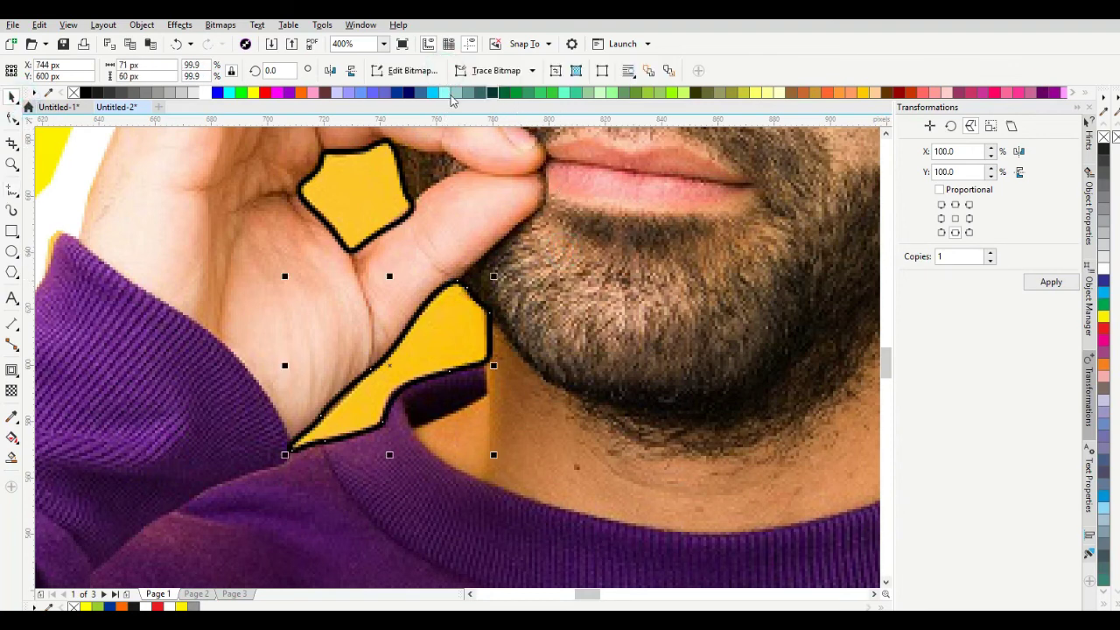
key("ctrl+z")
left_click(504, 73)
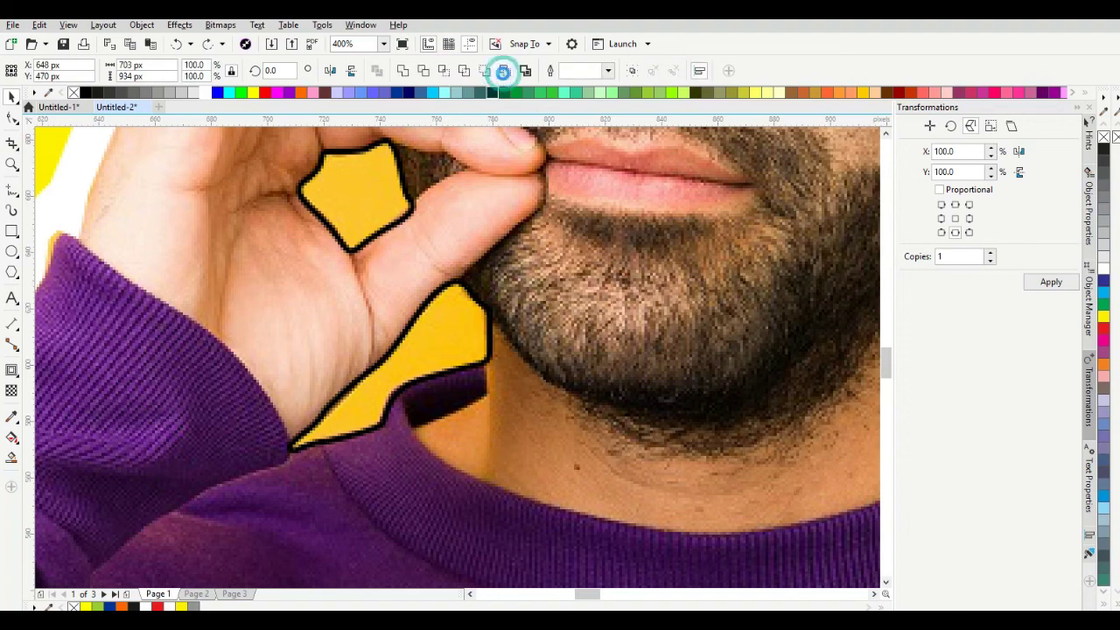
scroll(472, 245, "down", 2)
scroll(465, 231, "up", 2)
- Cut the traced shape between the thumb and fingers out of the man's photo with Back Minus Front
left_click(390, 216)
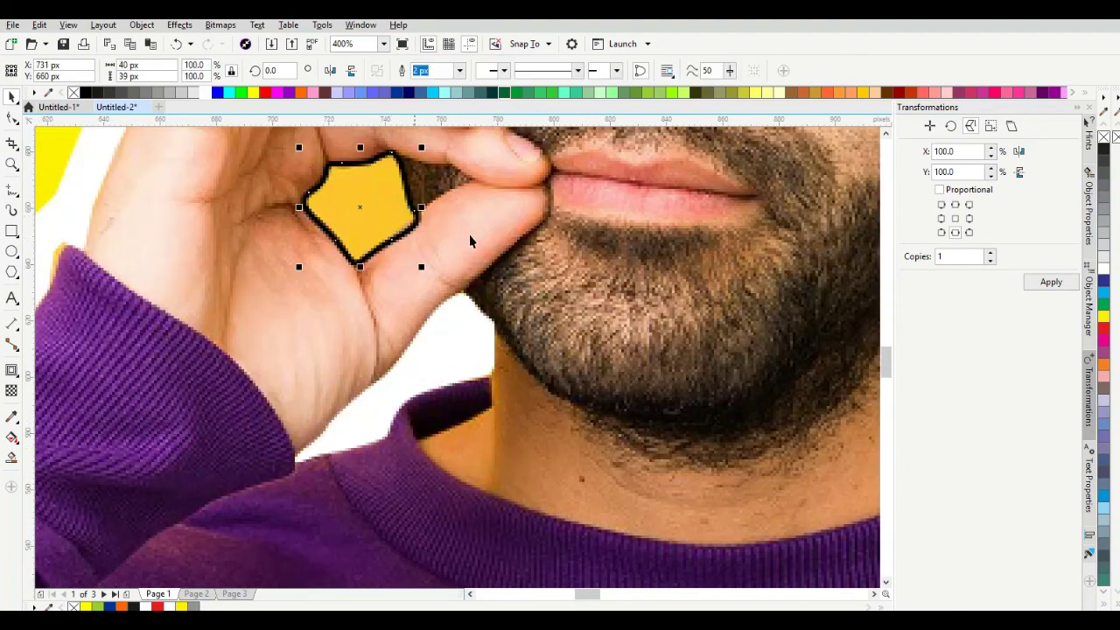
left_click(513, 233, "shift")
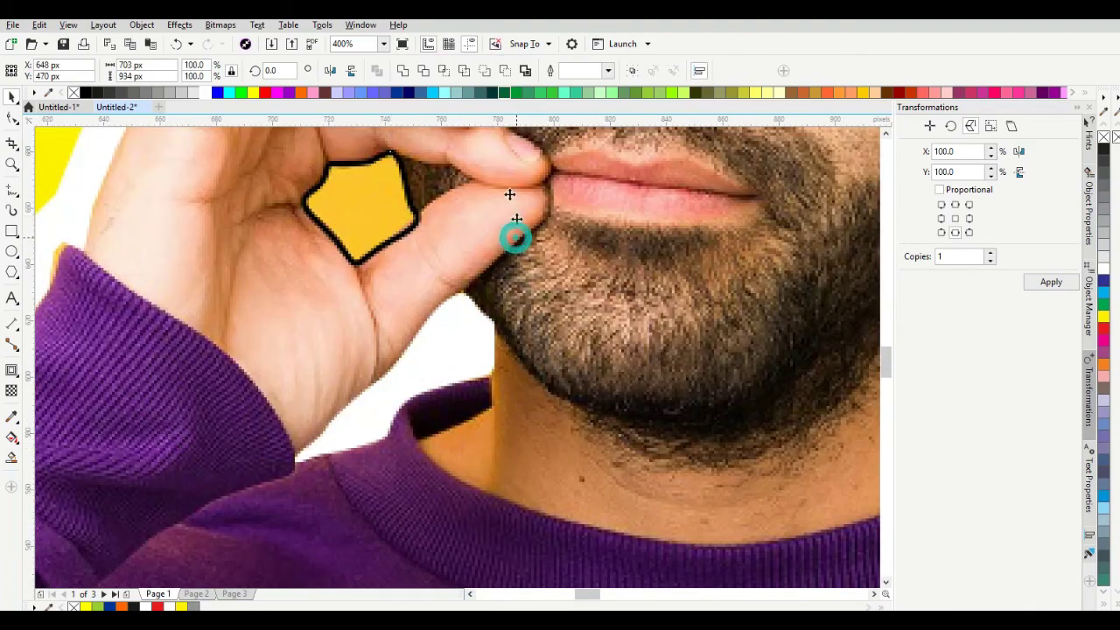
left_click(510, 74)
scroll(509, 276, "down", 3)
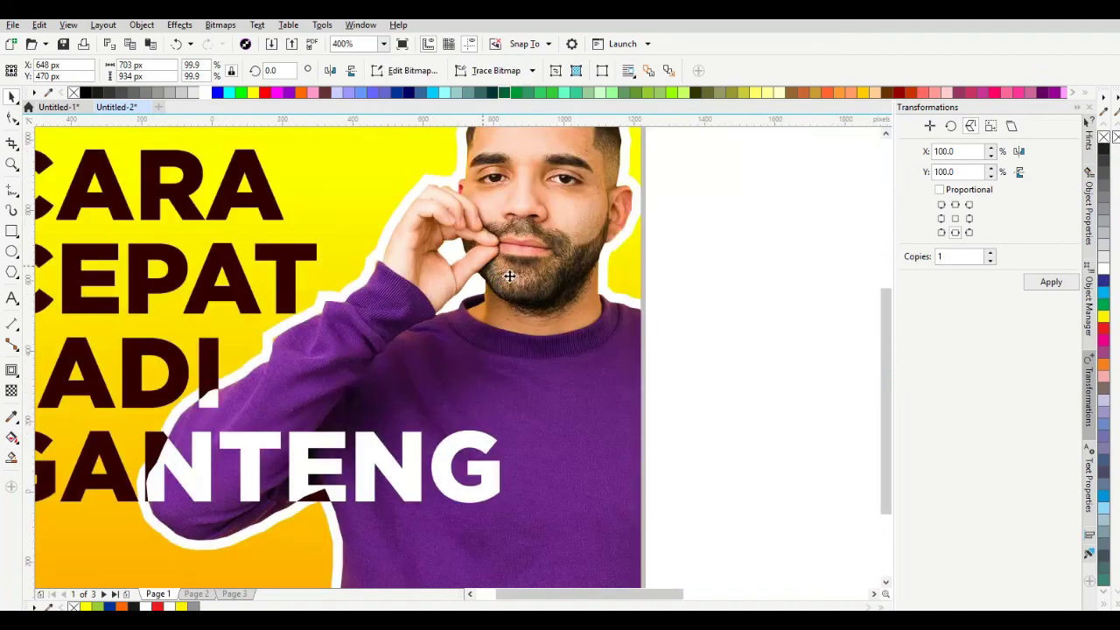
scroll(510, 277, "down", 5)
left_click(577, 271)
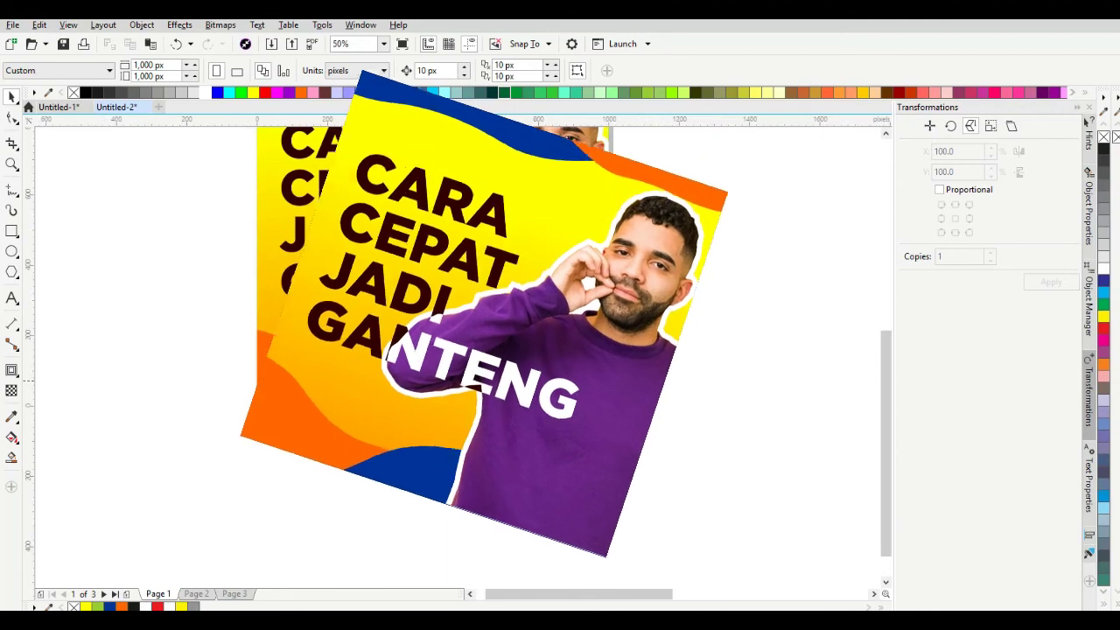
left_click(398, 381)
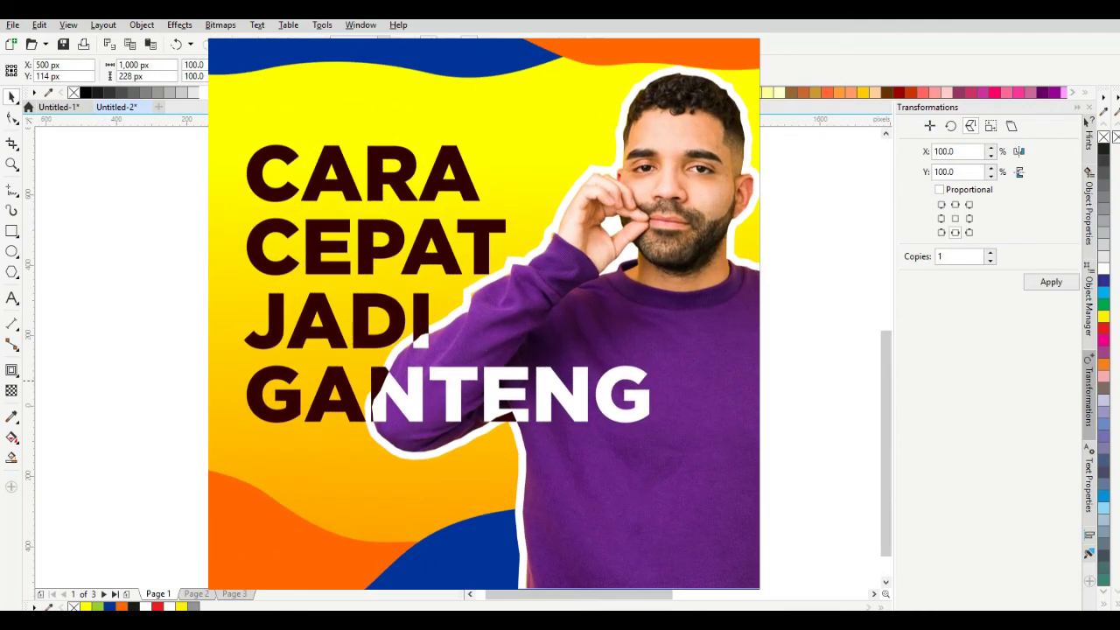
scroll(452, 380, "down", 1)
left_click(569, 370)
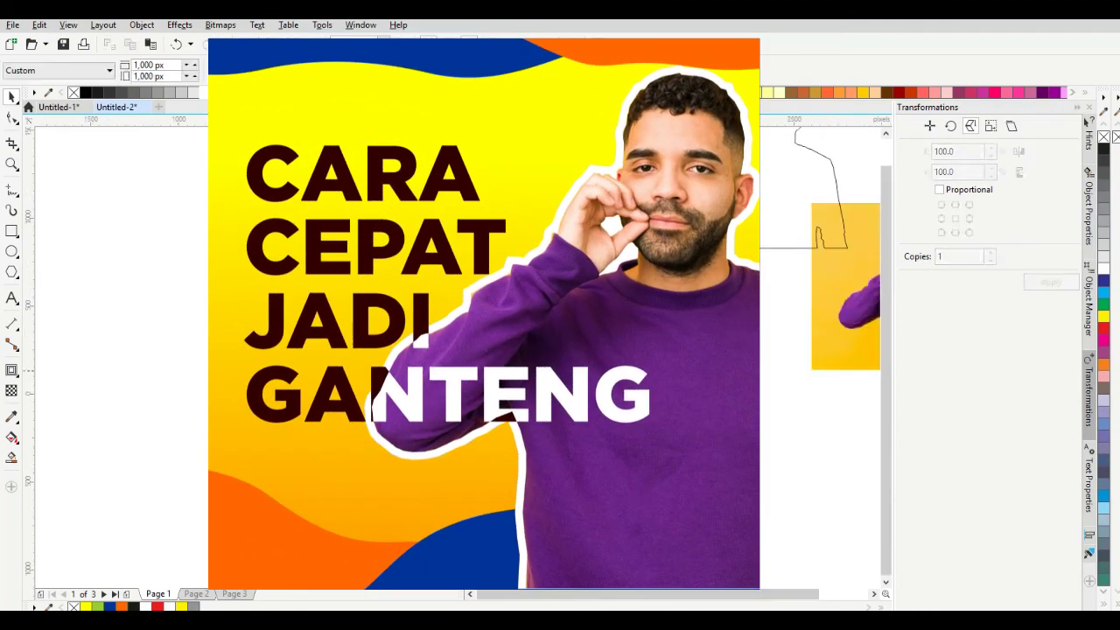
scroll(541, 283, "up", 1)
left_click_drag(541, 311, 615, 318)
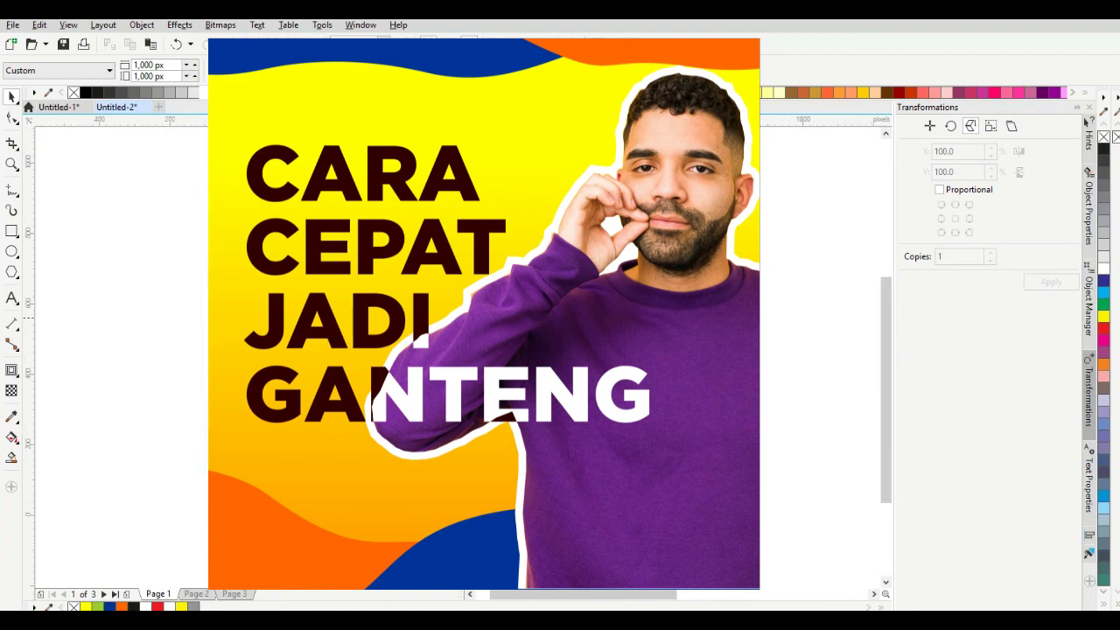